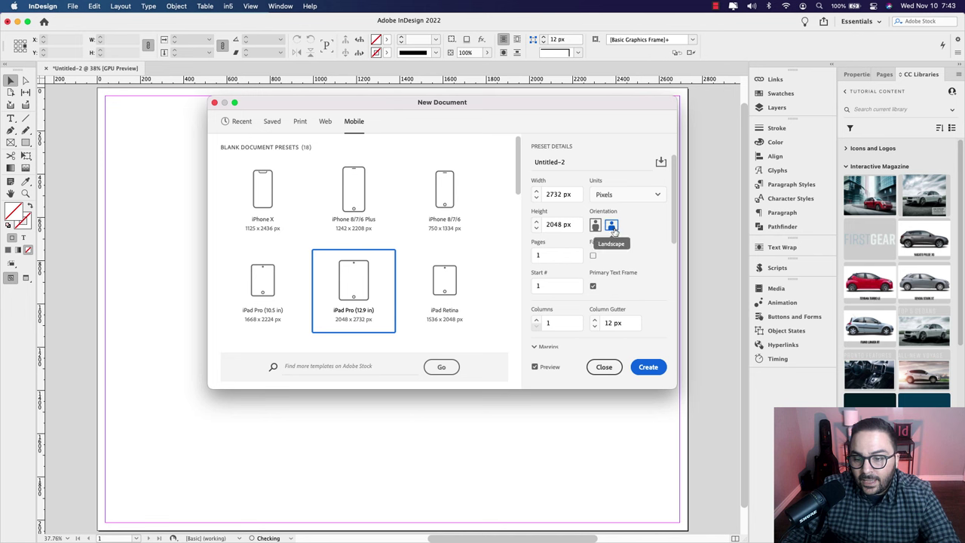
Step: Set the landscape iPad Pro document to 5 pages with Primary Text Frame turned off
double_click(551, 255)
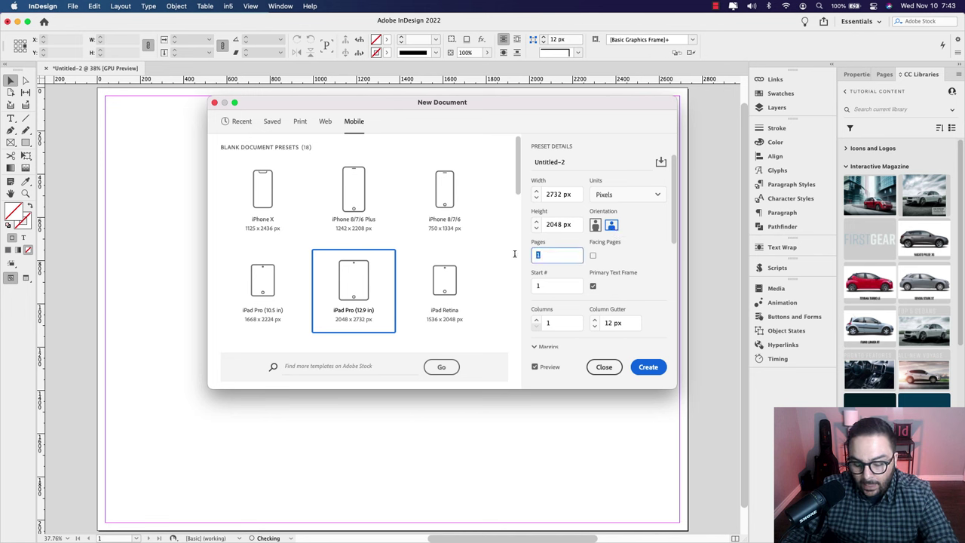
type("5")
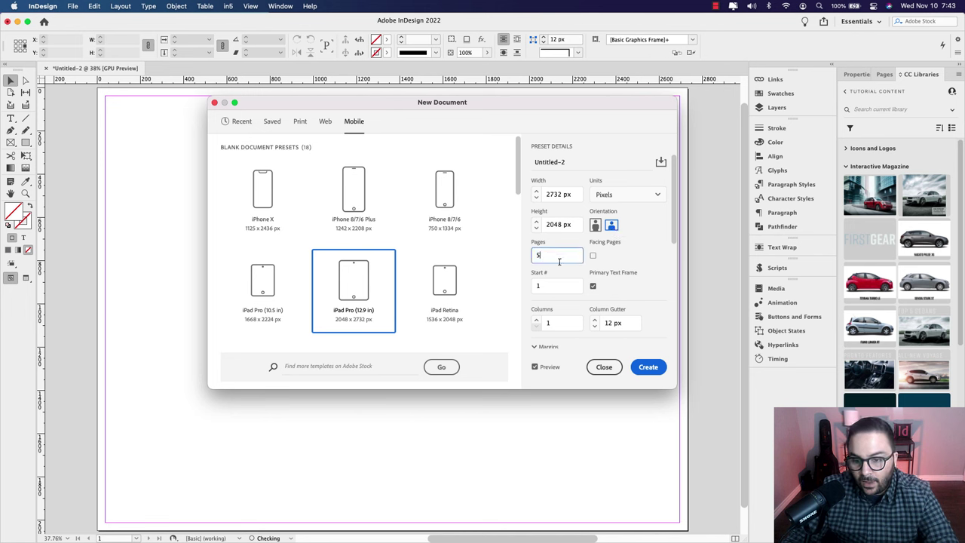
left_click(627, 264)
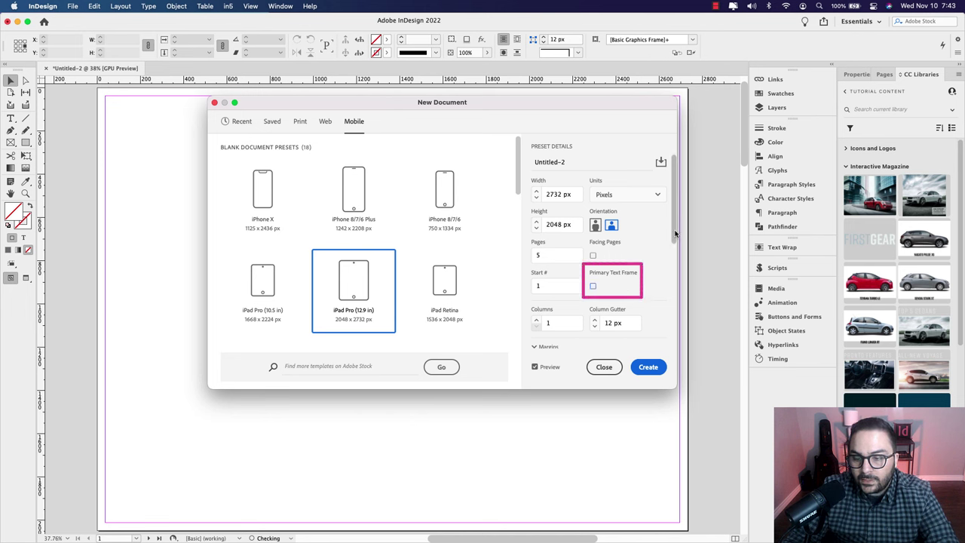
scroll(671, 255, "down", 3)
scroll(671, 255, "down", 1)
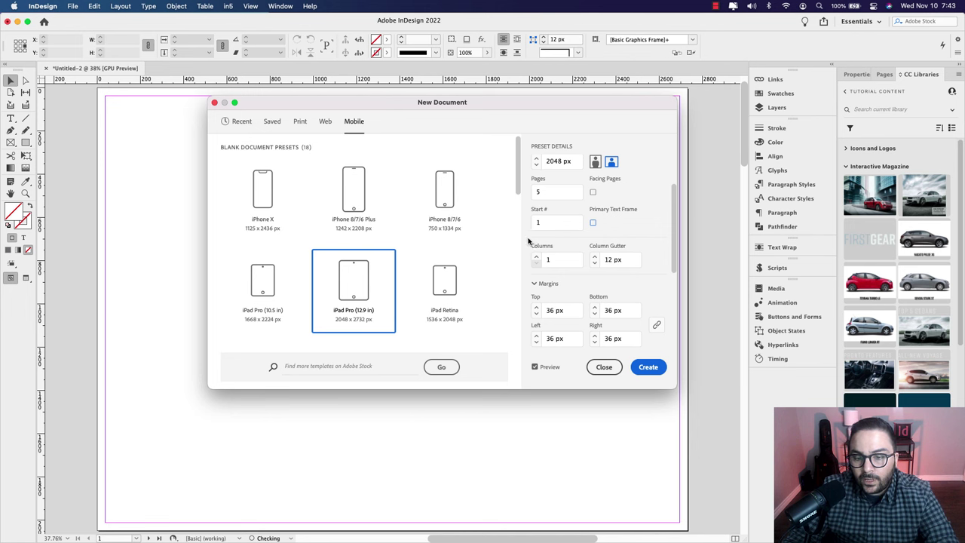
Step: Create the document, show the Pages panel and open the A-Parent parent page for editing
left_click(648, 367)
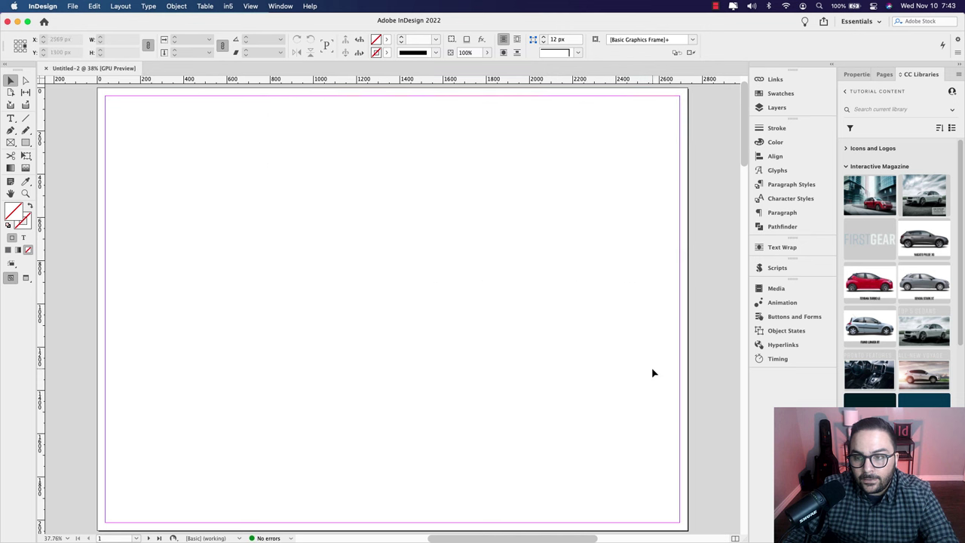
left_click(883, 76)
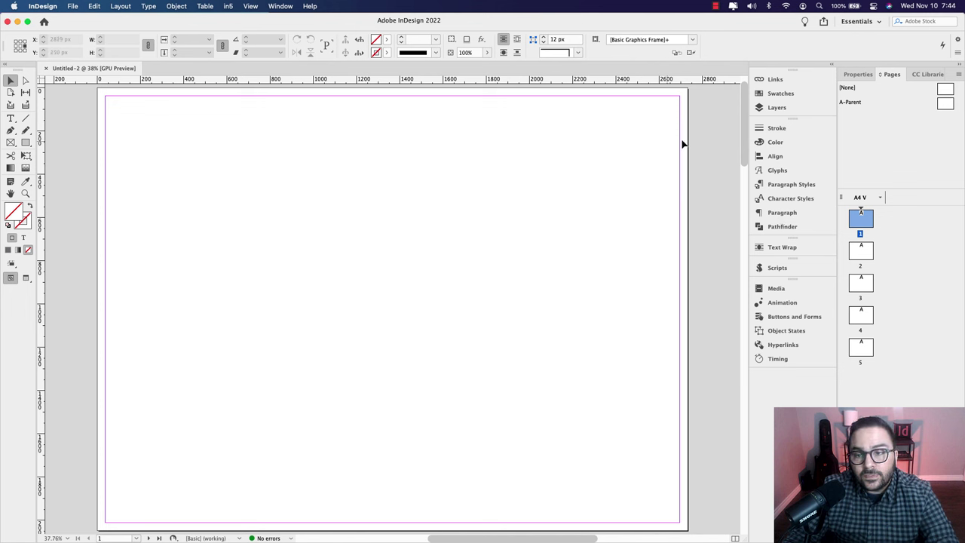
left_click(943, 104)
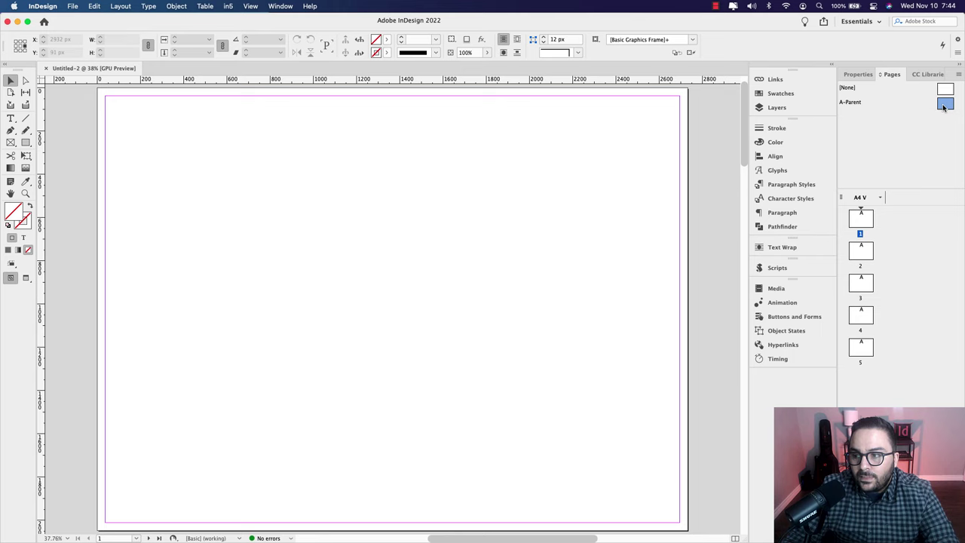
left_click(850, 101)
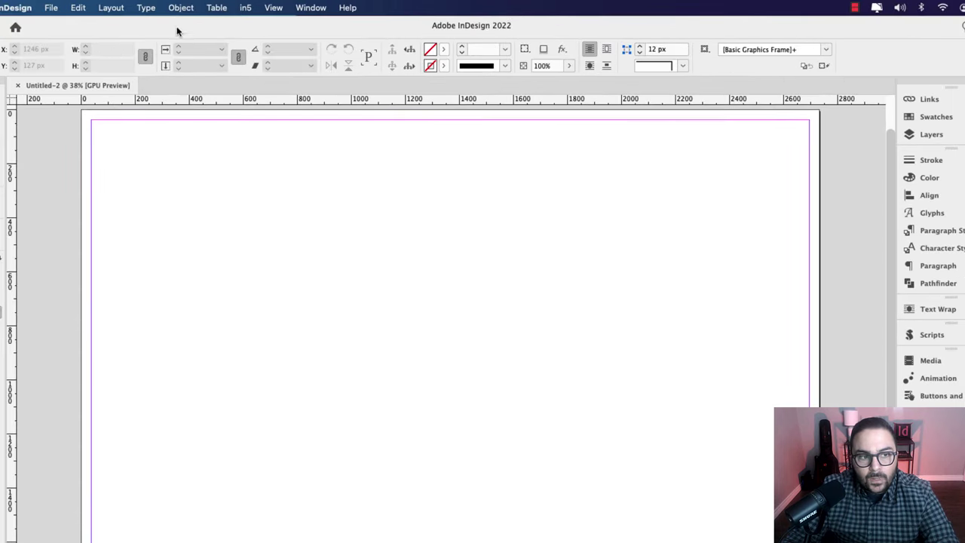
Step: Create 8 column guides with 72 px gutters on A-Parent, fitted to the margins
left_click(119, 6)
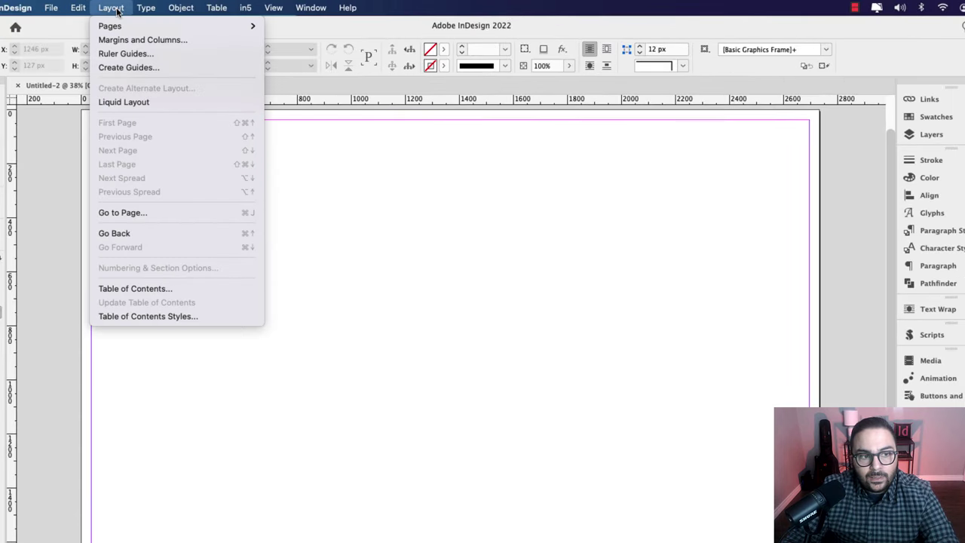
left_click(157, 68)
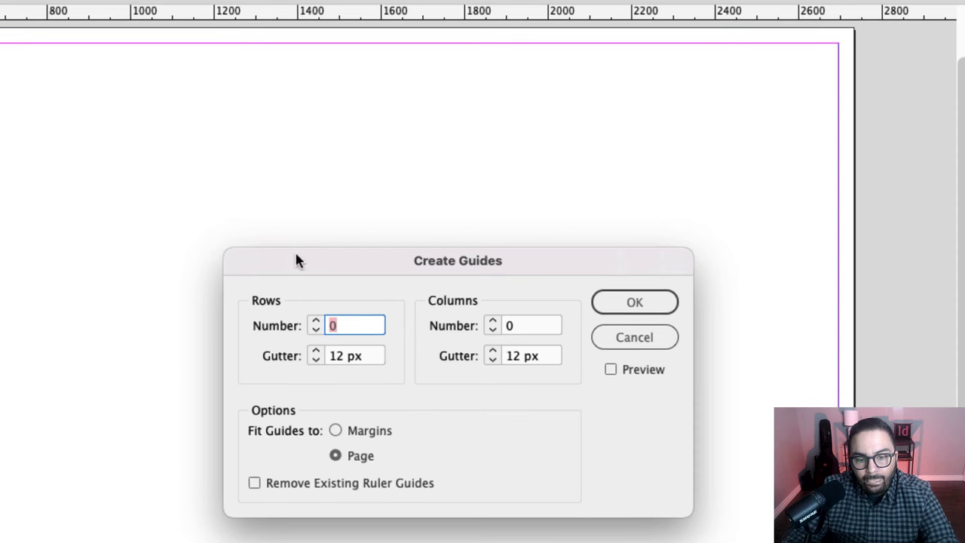
left_click_drag(295, 252, 195, 156)
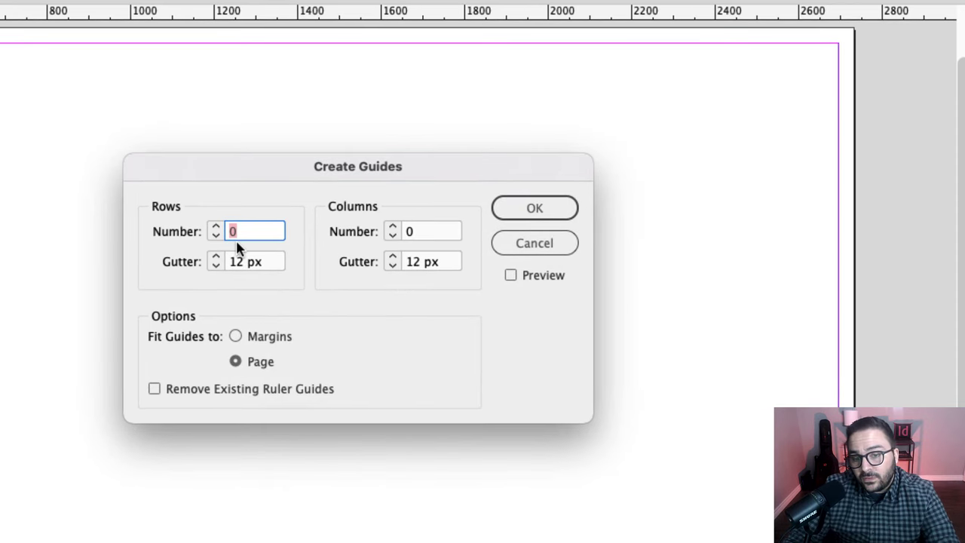
left_click(420, 230)
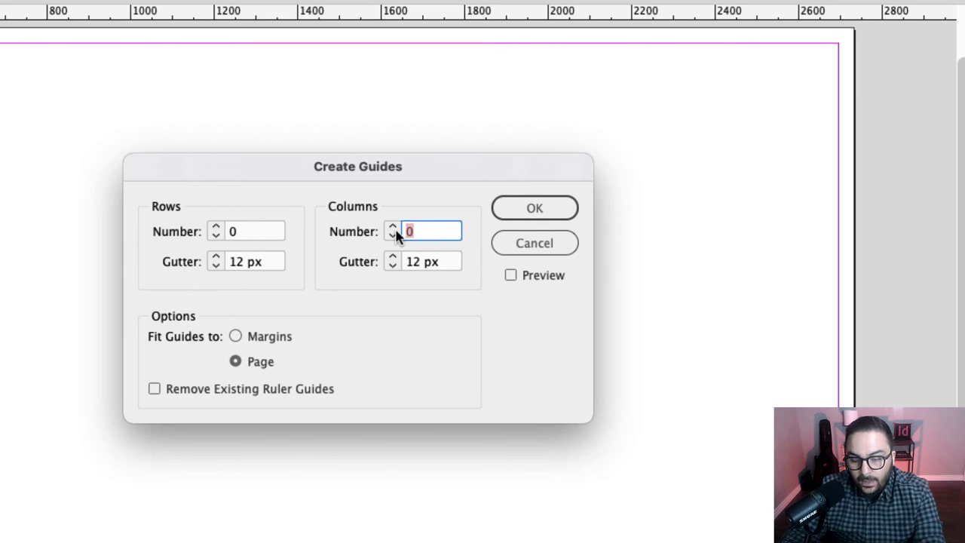
type("8")
key("Tab")
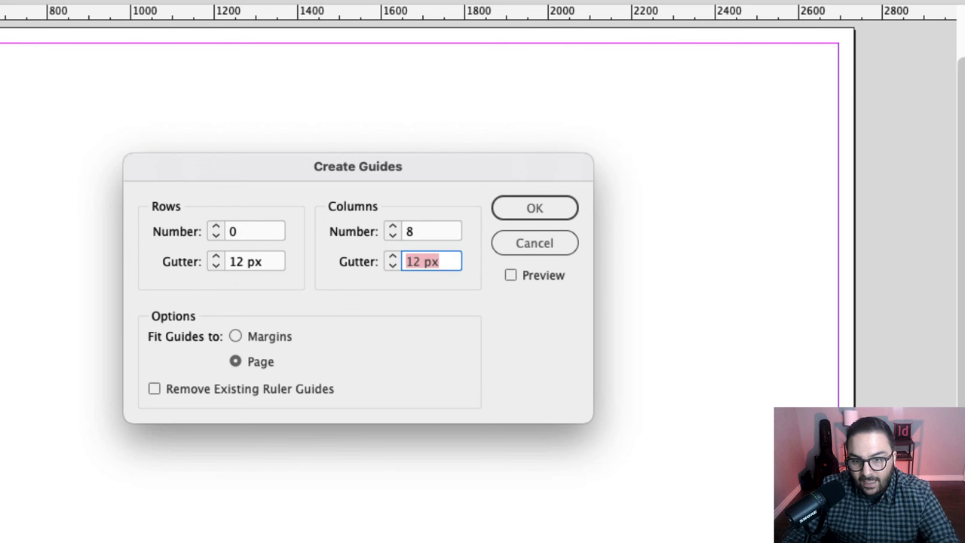
left_click(510, 275)
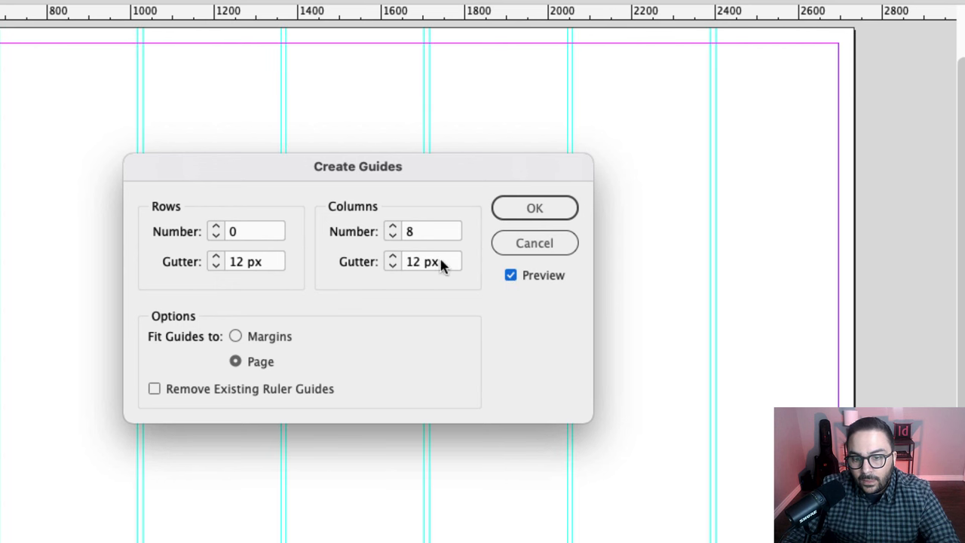
left_click_drag(441, 260, 402, 259)
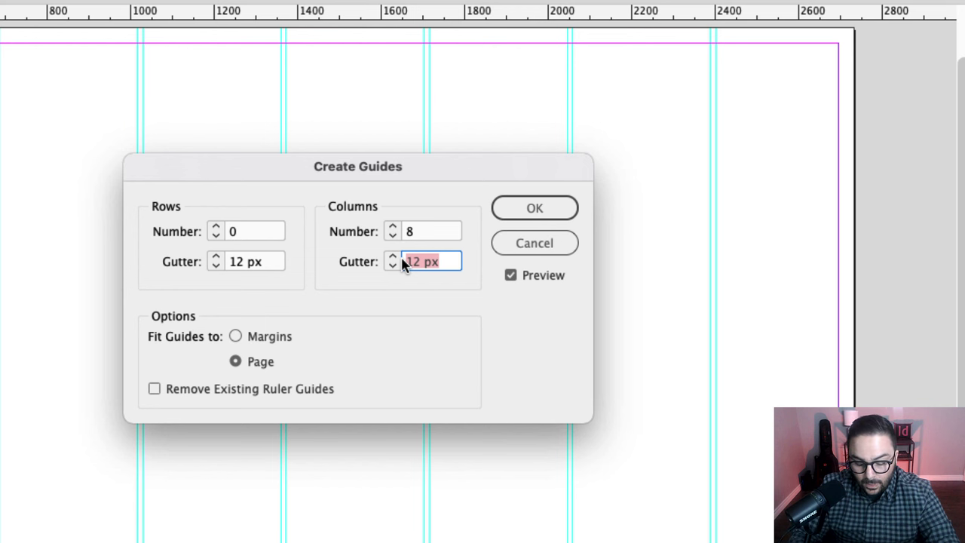
type("72")
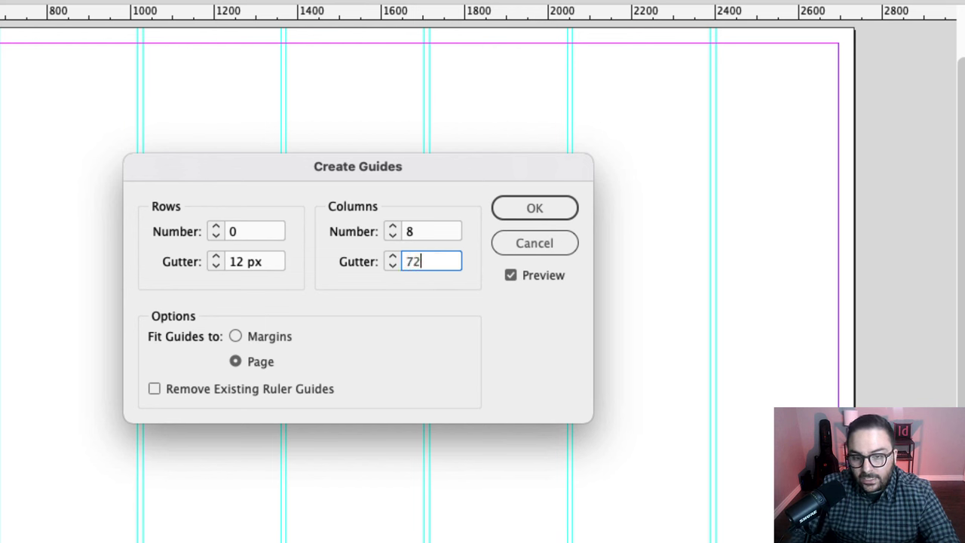
key("Tab")
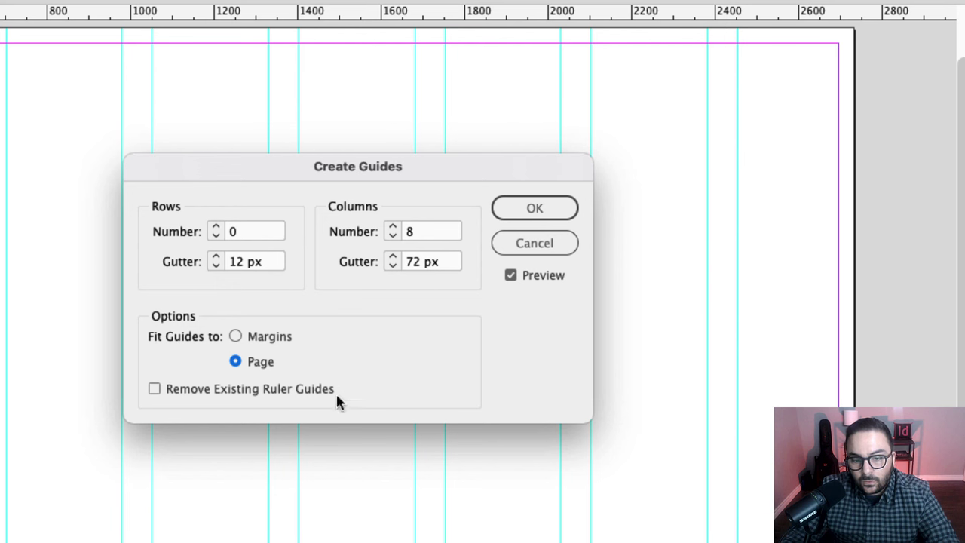
left_click(235, 337)
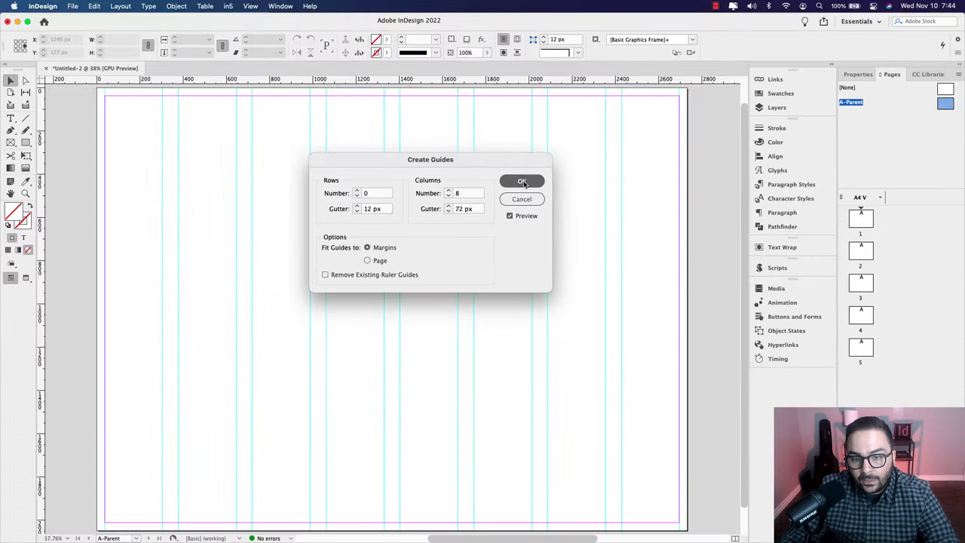
left_click(535, 208)
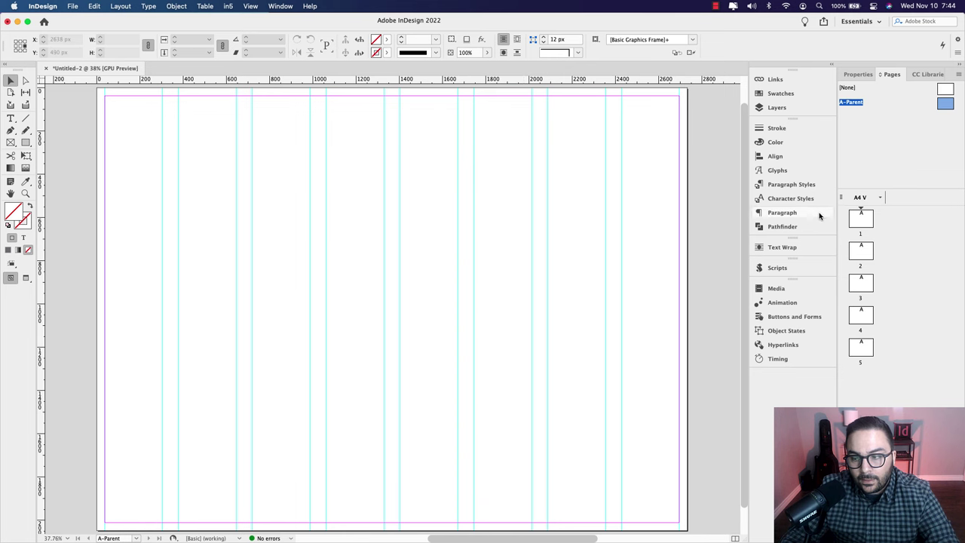
Step: Return to page 1 and set the pasteboard's vertical margins to 1000 px
double_click(864, 218)
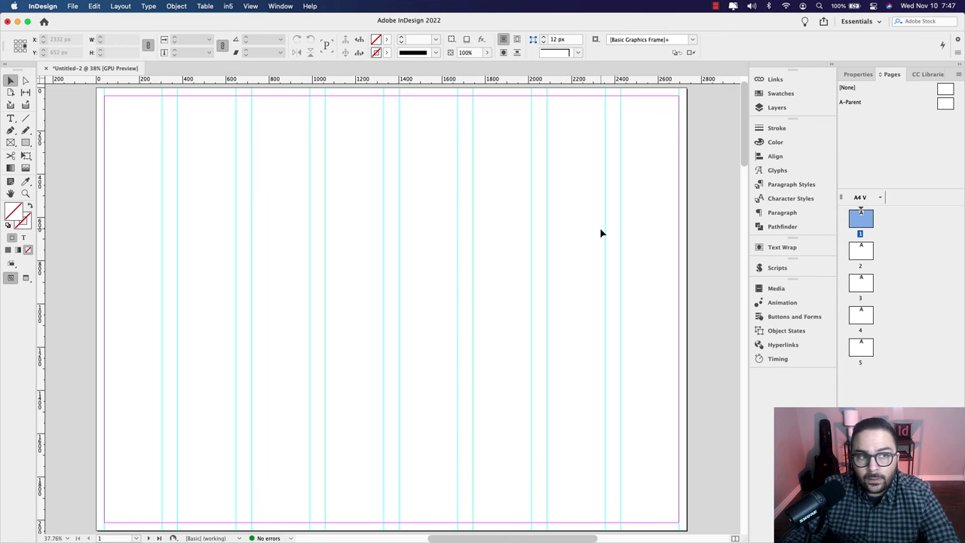
left_click(47, 7)
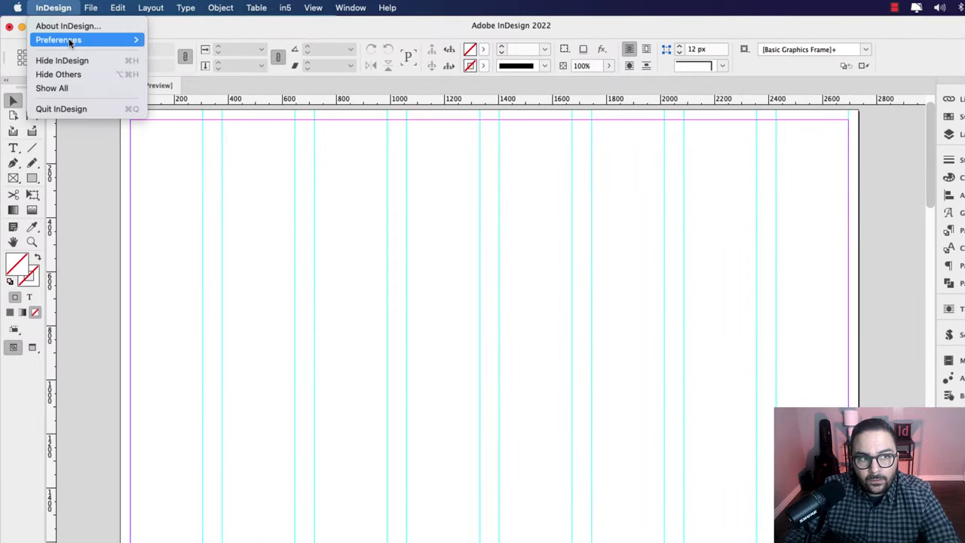
mouse_move(71, 39)
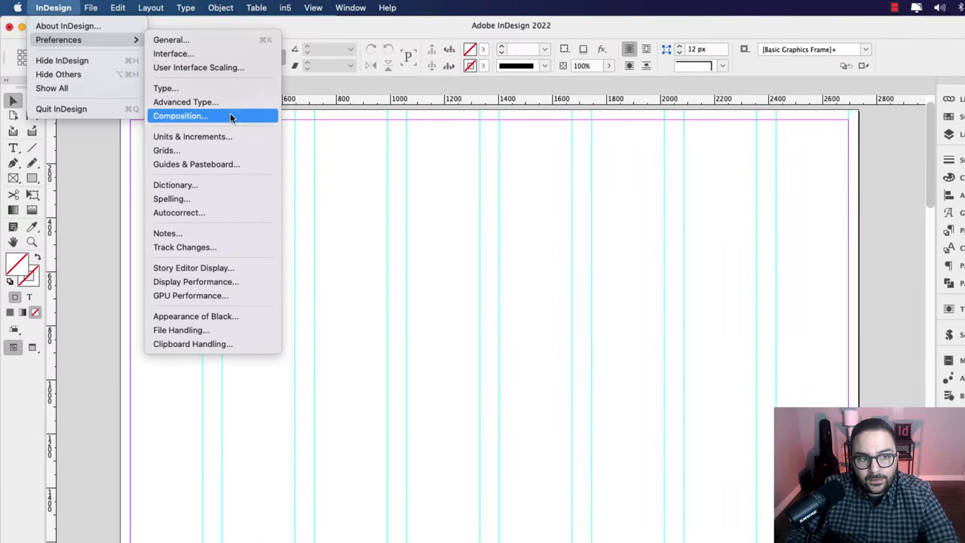
left_click(253, 169)
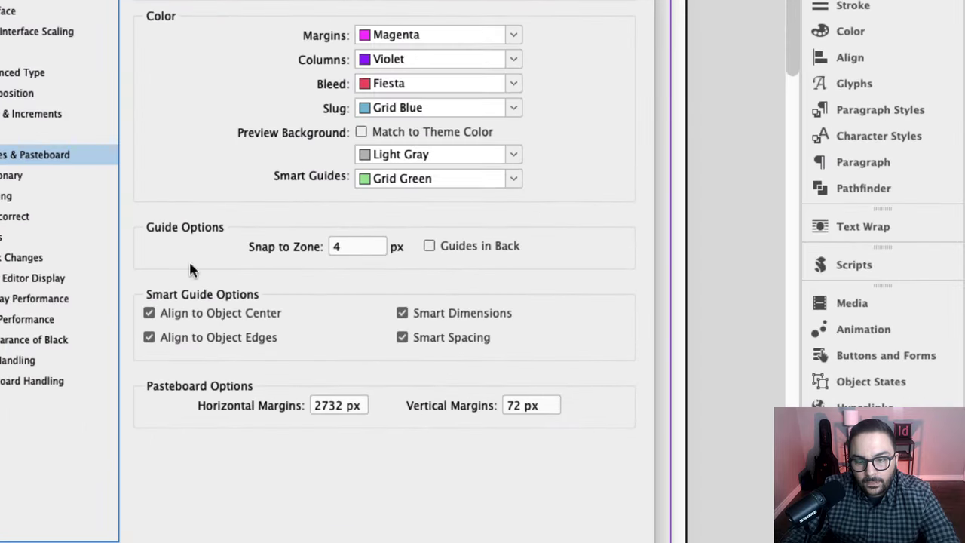
left_click_drag(543, 402, 504, 407)
type("1000")
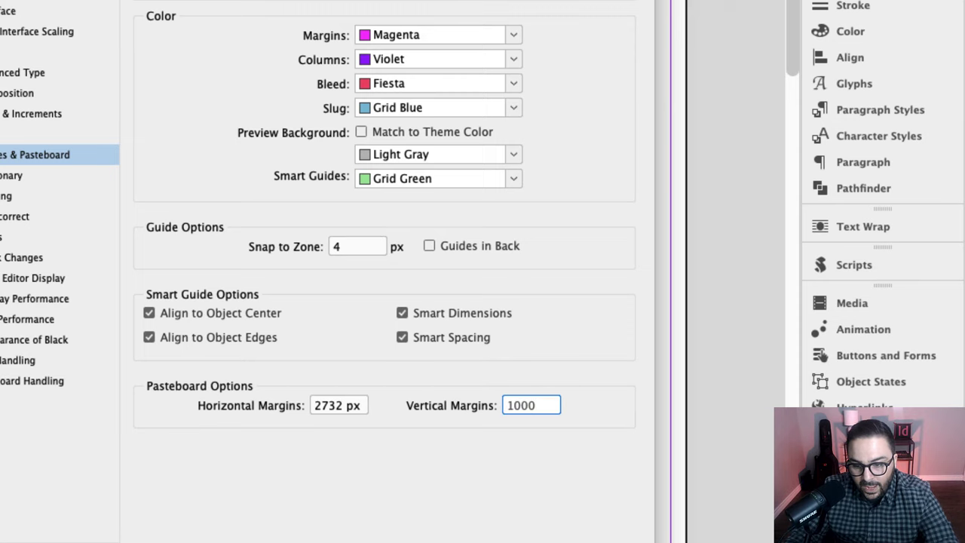
key("Tab")
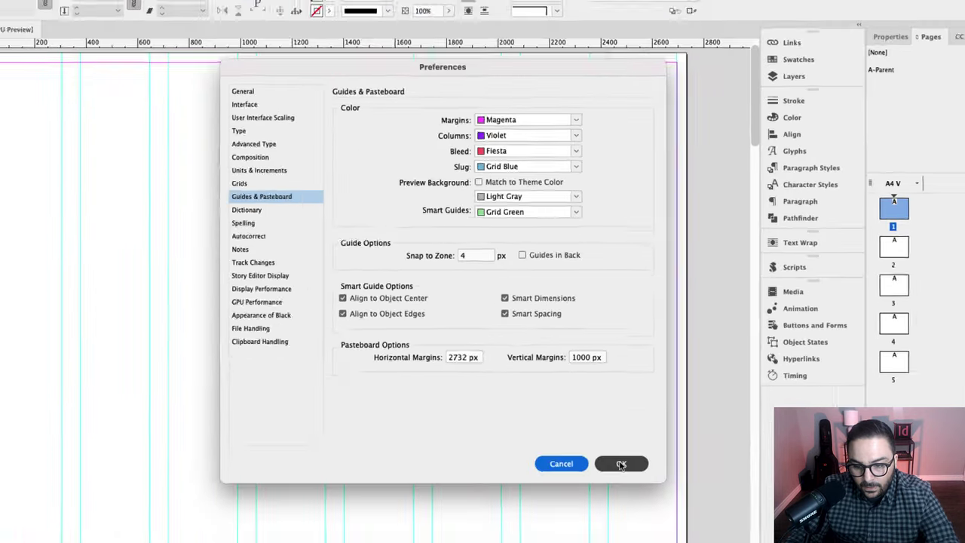
left_click(621, 464)
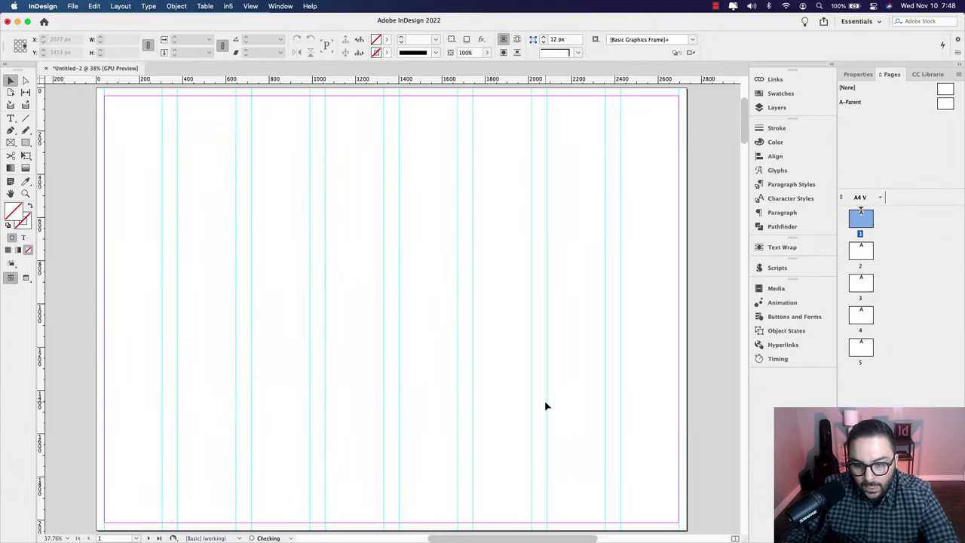
Step: Scroll down through the document to view the pages and the taller pasteboard
scroll(530, 404, "down", 5)
scroll(452, 394, "down", 2)
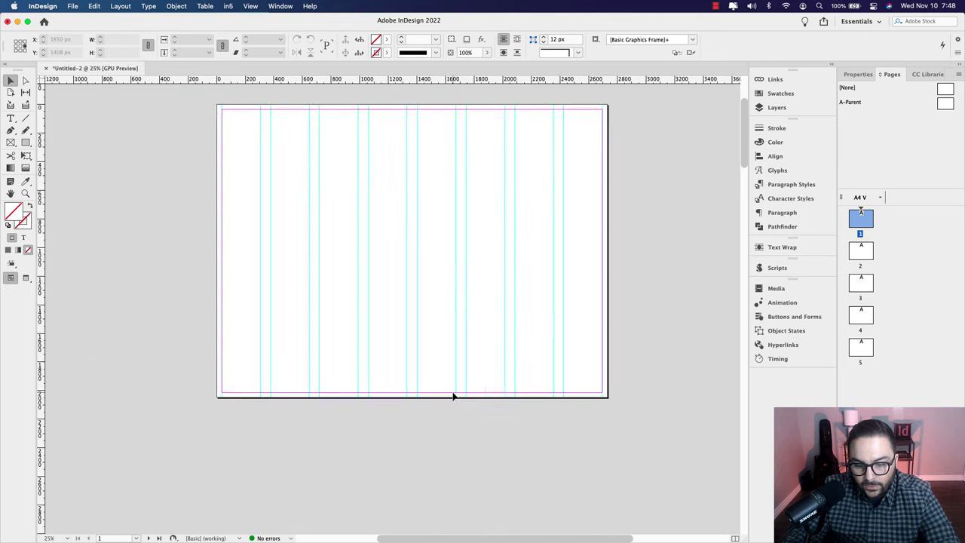
scroll(452, 396, "down", 1)
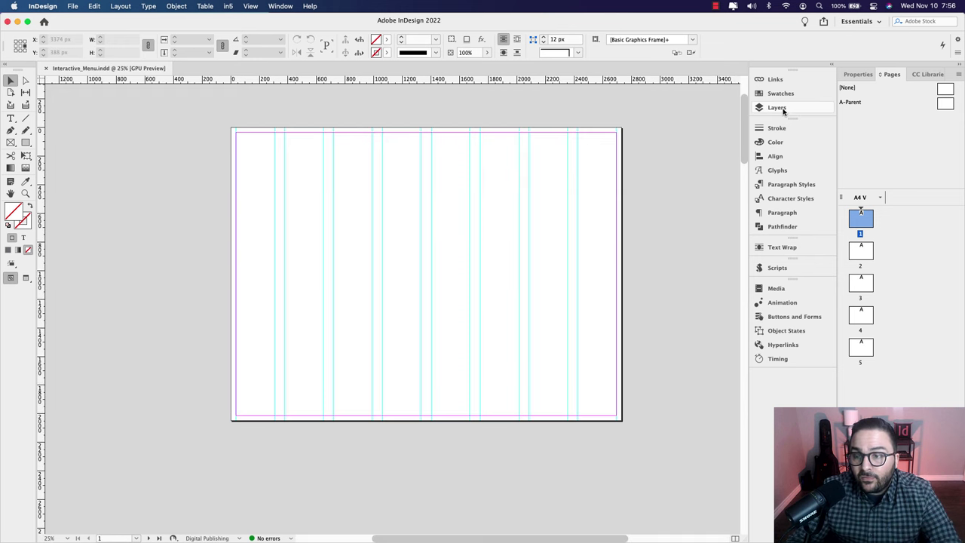
Step: Rename Layer 1 to Main Menu in the Layers panel
left_click(777, 108)
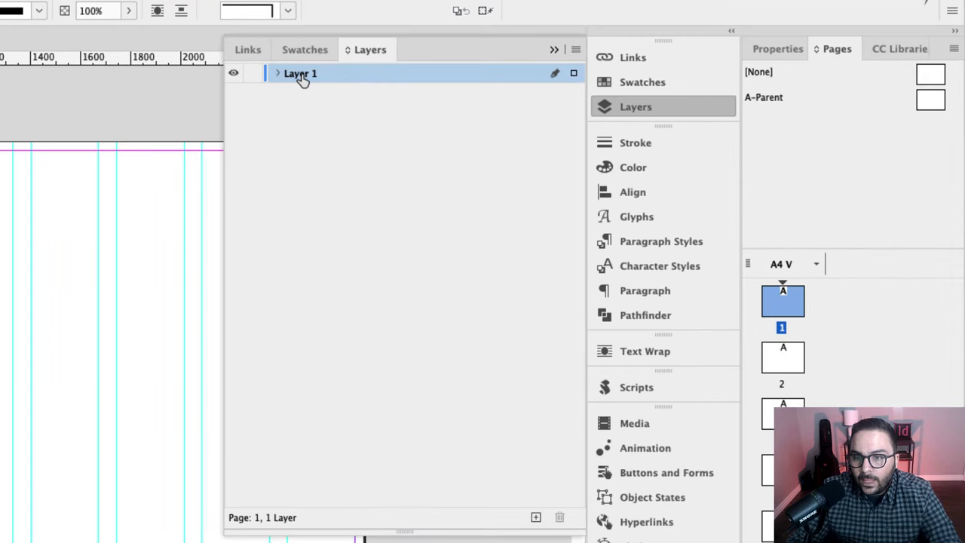
double_click(300, 77)
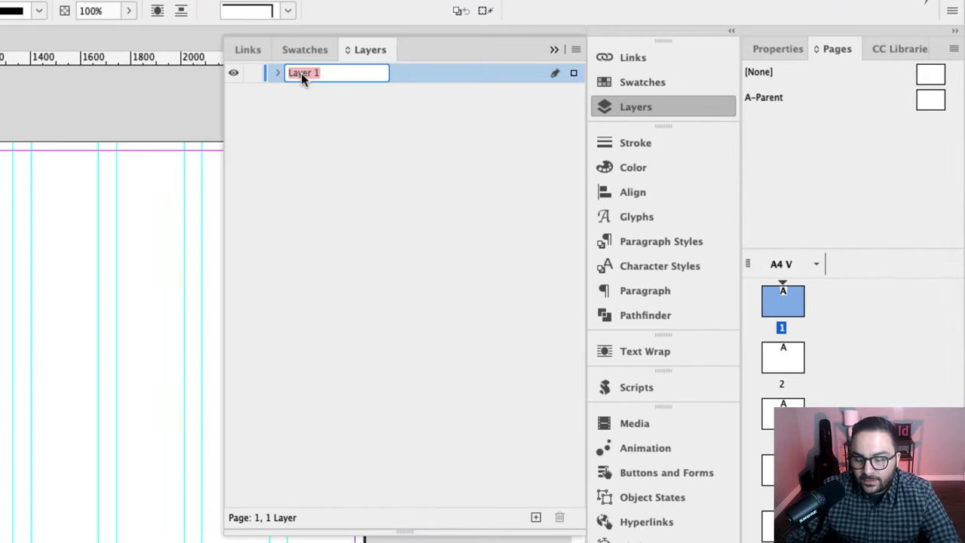
type("Main Menu")
key("Return")
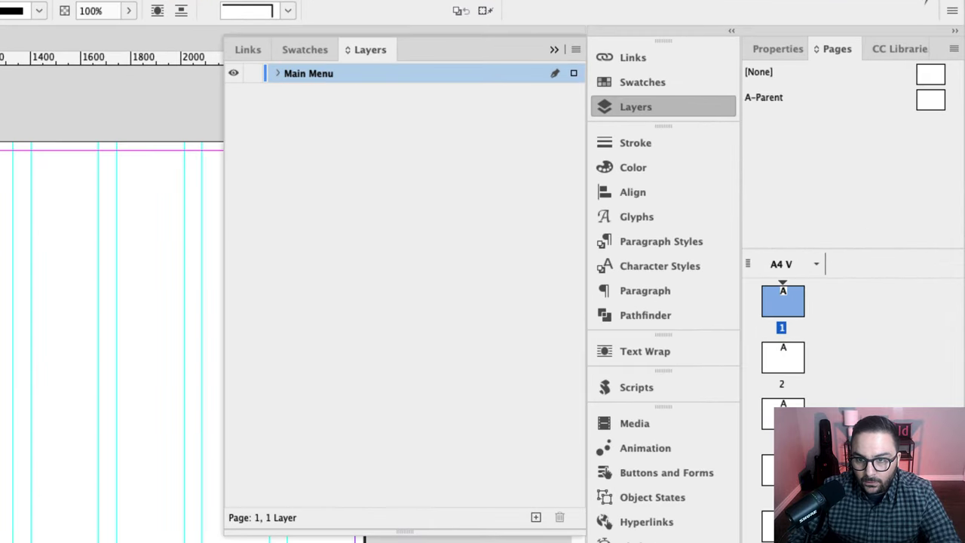
Step: Add a second layer named Page Content and move it below Main Menu
left_click(535, 517)
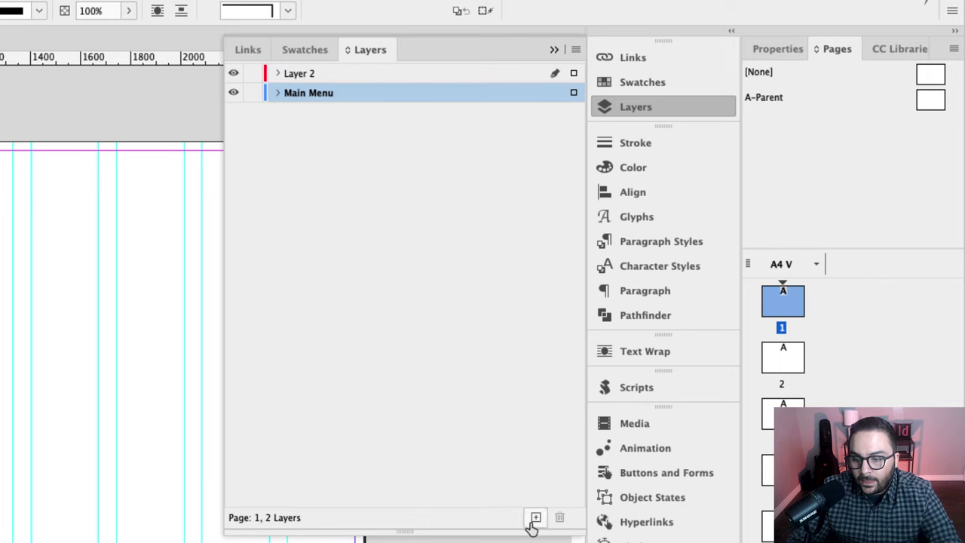
left_click(305, 78)
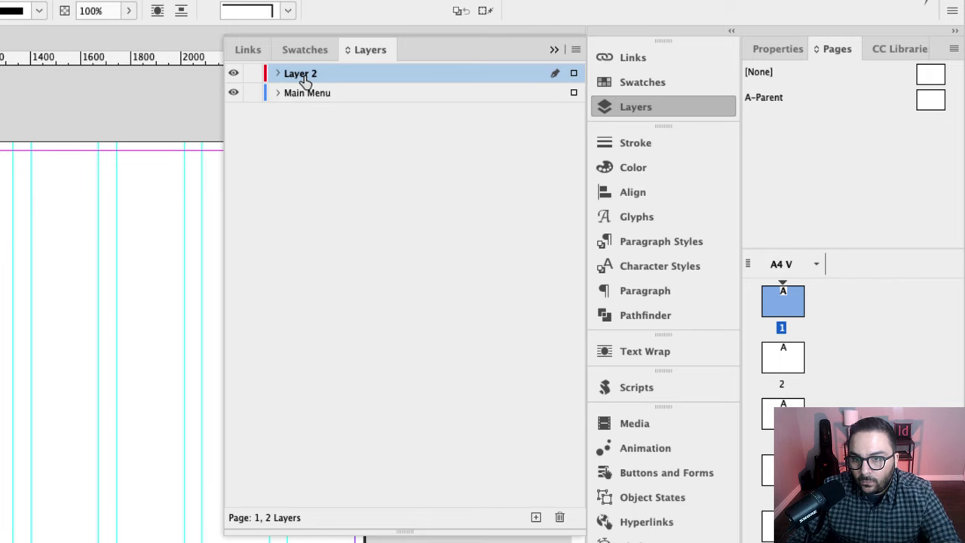
double_click(305, 76)
type("Page ")
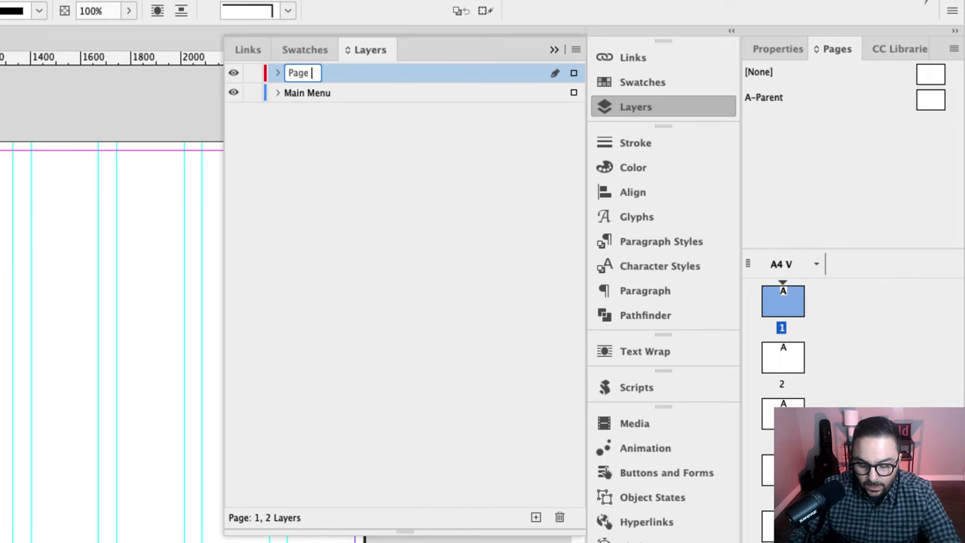
type("Content")
key("Return")
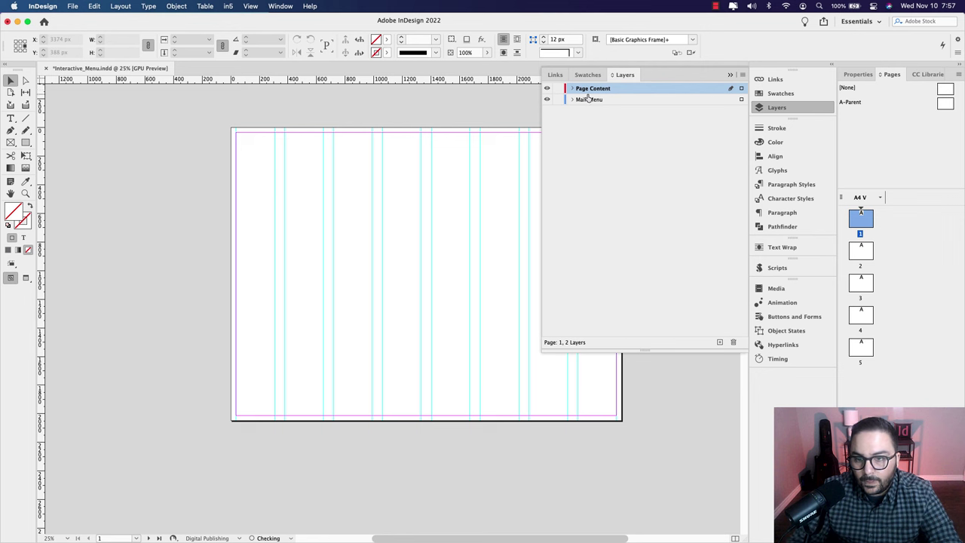
left_click_drag(588, 97, 588, 107)
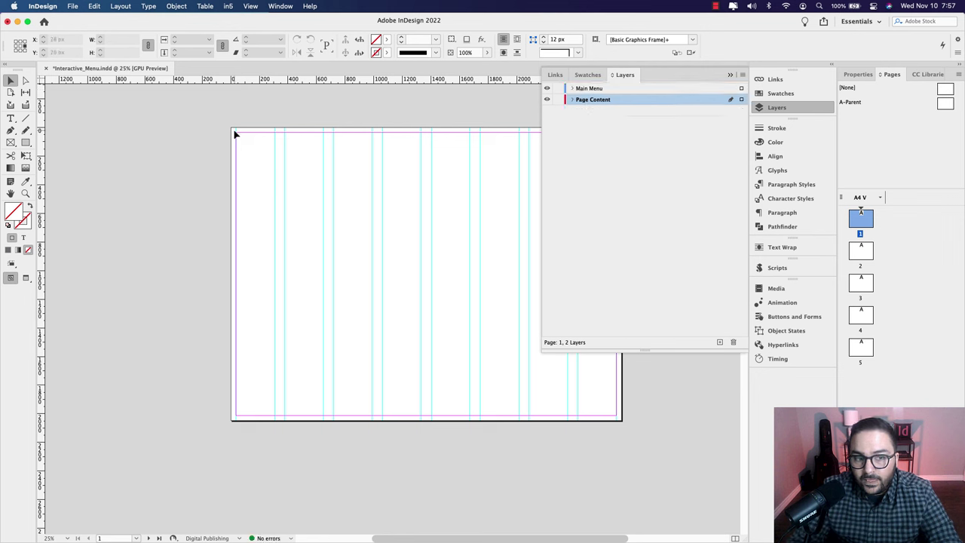
Step: Make Main Menu the active layer for drawing
left_click(288, 217)
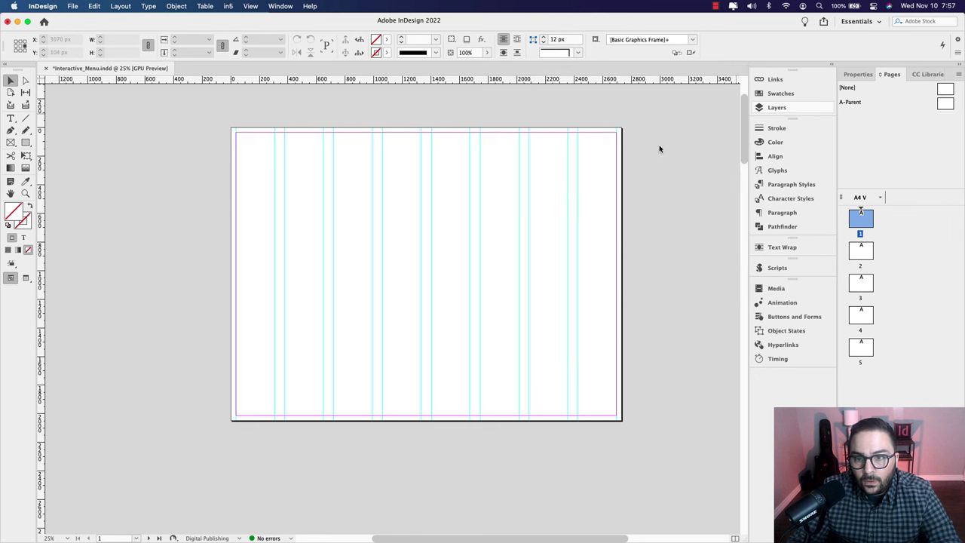
left_click(769, 112)
left_click(599, 90)
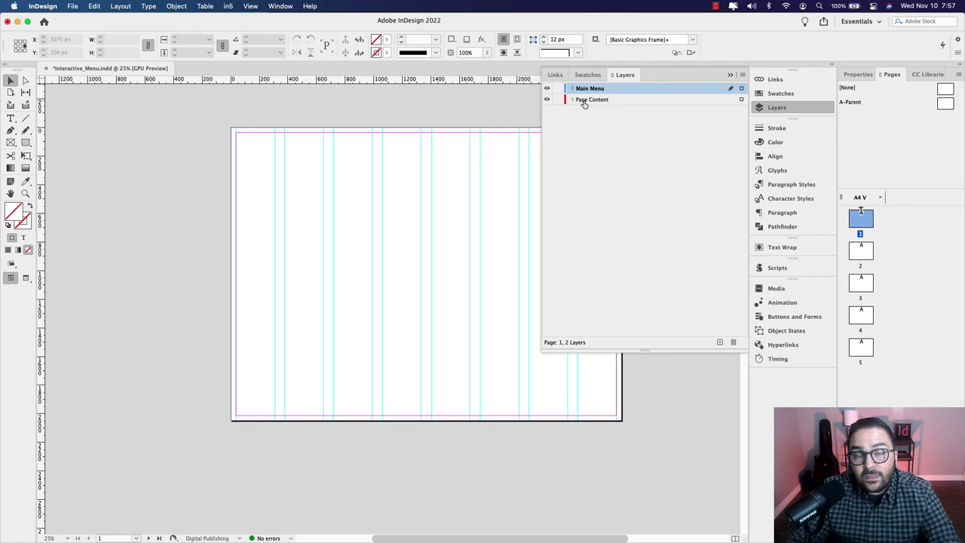
left_click(595, 101)
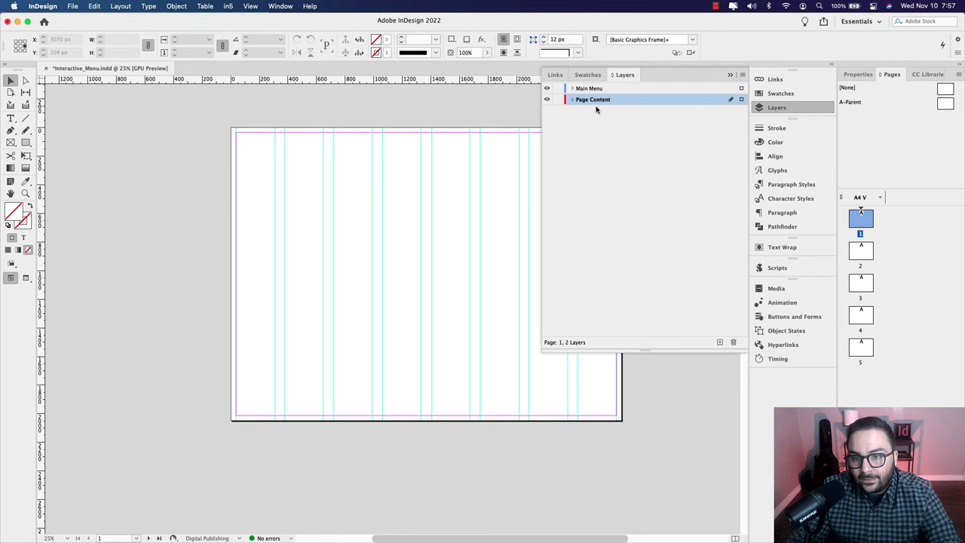
left_click(596, 90)
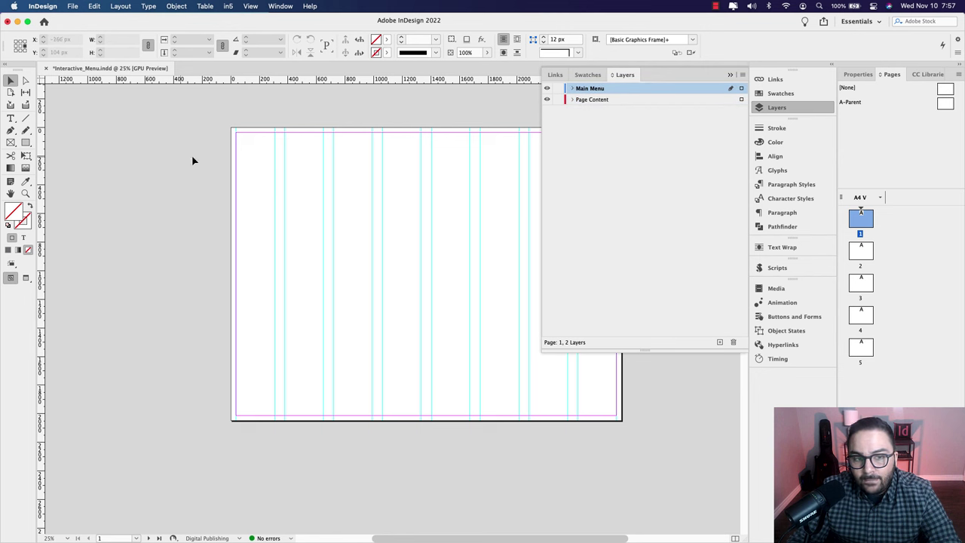
left_click(11, 142)
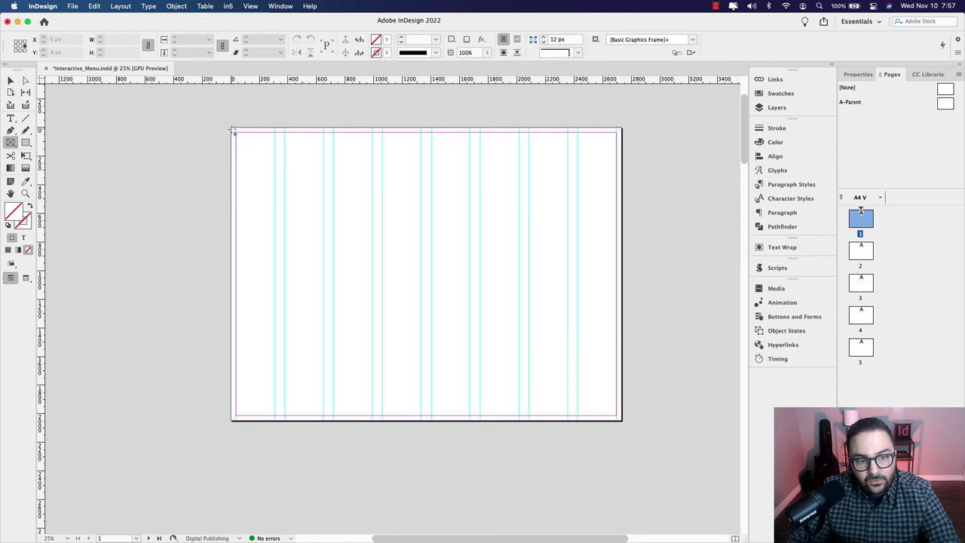
Step: Draw a 647 × 2048 px frame down the page's left edge
left_click_drag(231, 129, 324, 420)
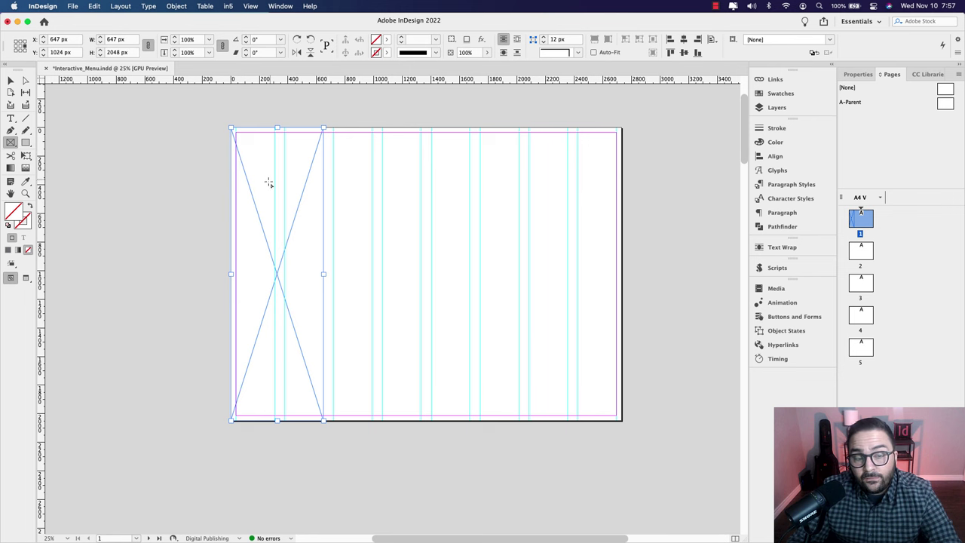
Step: Fill the left frame with library grey R=120 G=134 B=140 and shift it off the page's left edge
key("v")
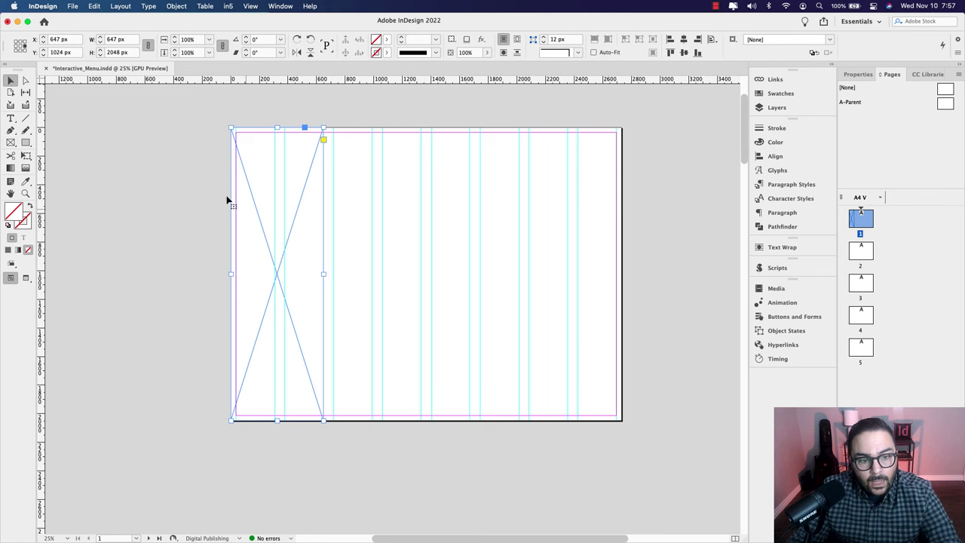
scroll(227, 199, "left", 1)
left_click(926, 74)
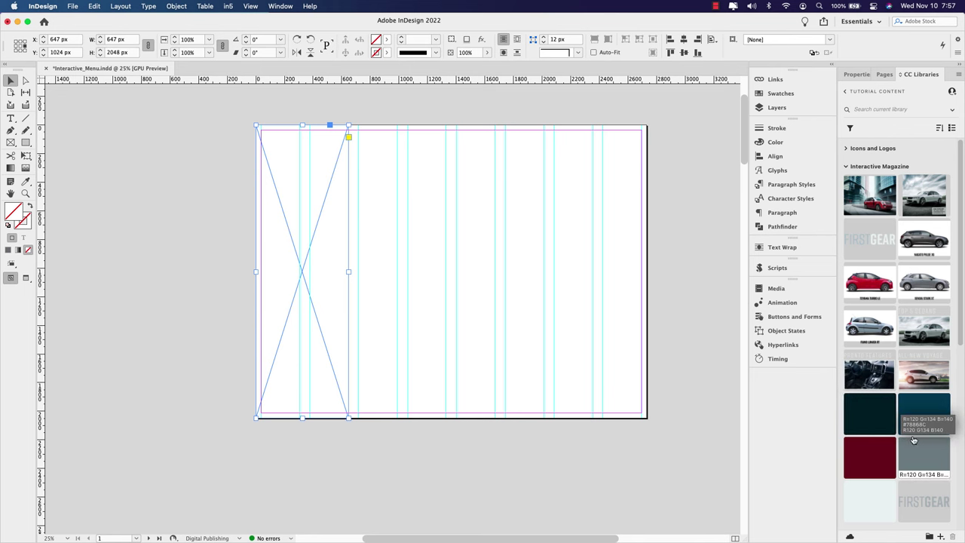
left_click(917, 453)
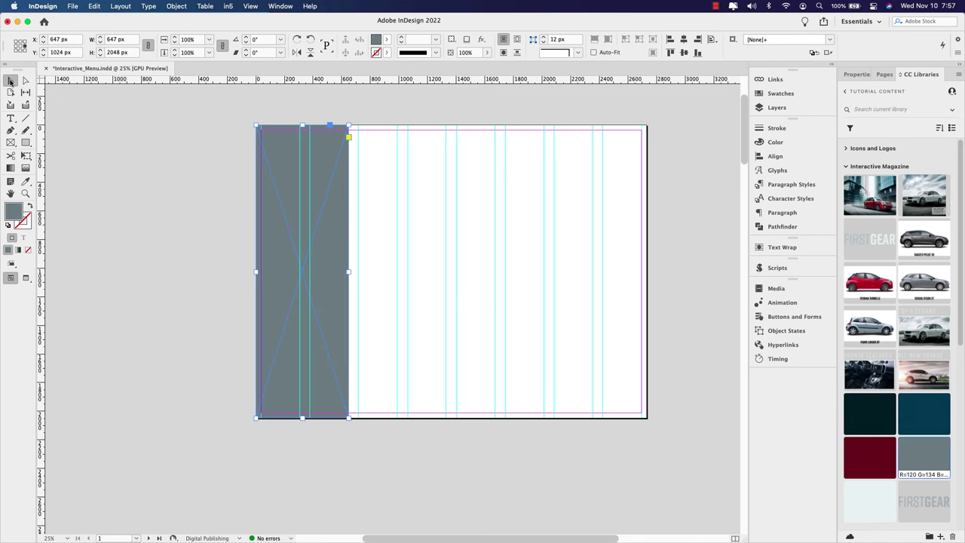
left_click(377, 233)
scroll(384, 226, "left", 2)
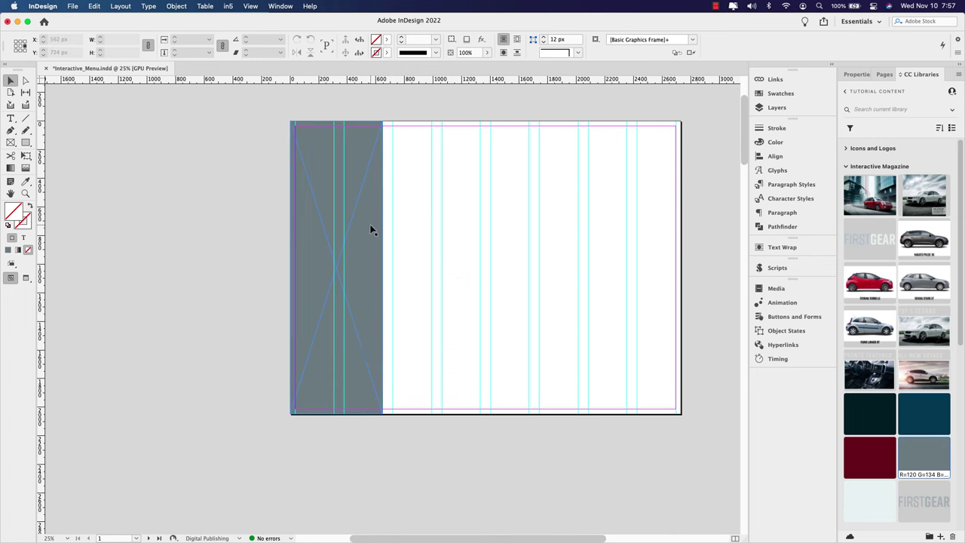
left_click_drag(370, 228, 325, 221)
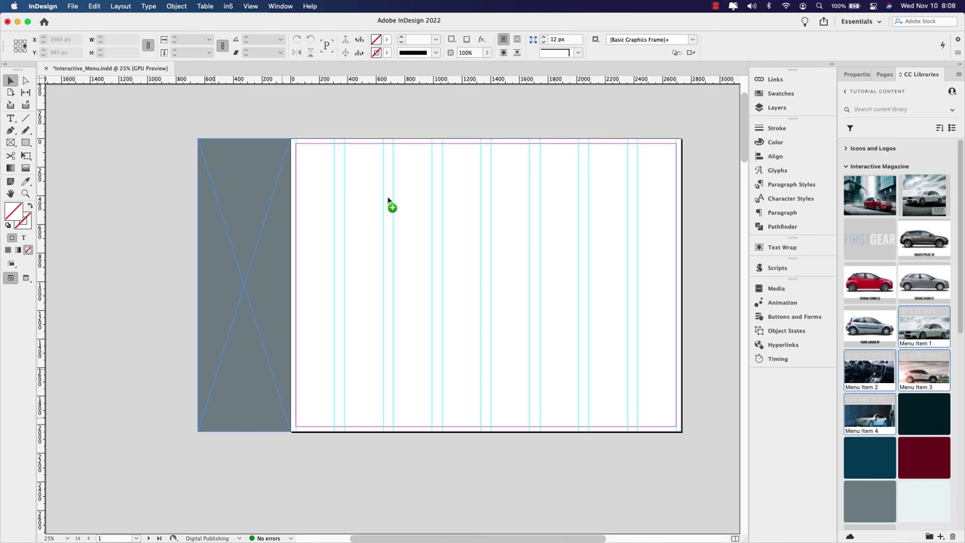
Step: Place the four Menu Item car images from CC Libraries onto the page
left_click_drag(378, 195, 410, 271)
left_click(459, 255)
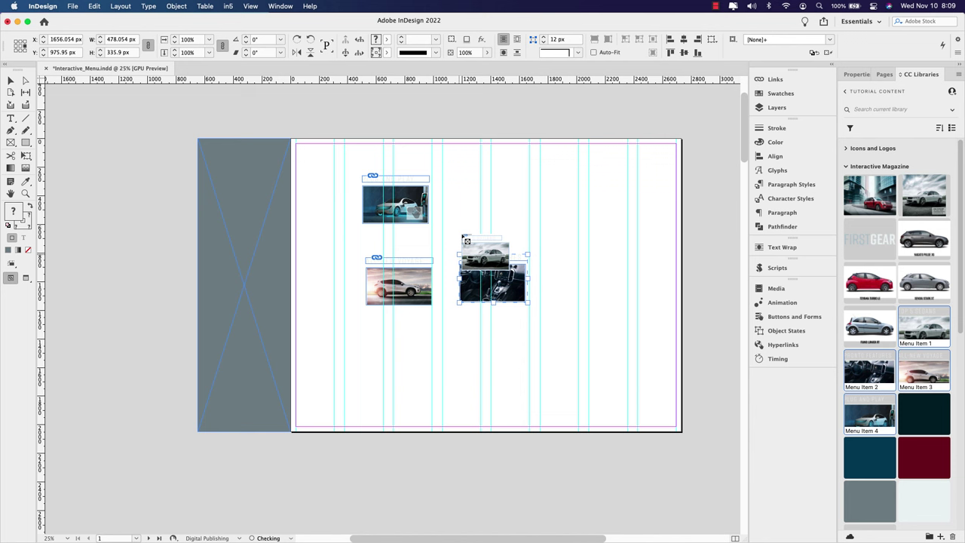
left_click(465, 196)
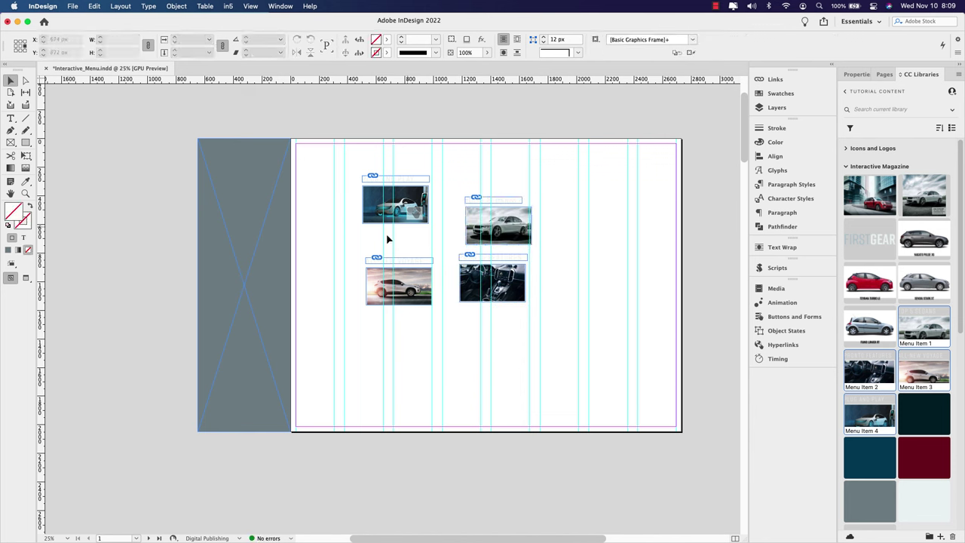
Step: Stack the four car images down the grey column, white sedan at the top
left_click_drag(493, 225, 219, 221)
left_click_drag(484, 300, 236, 289)
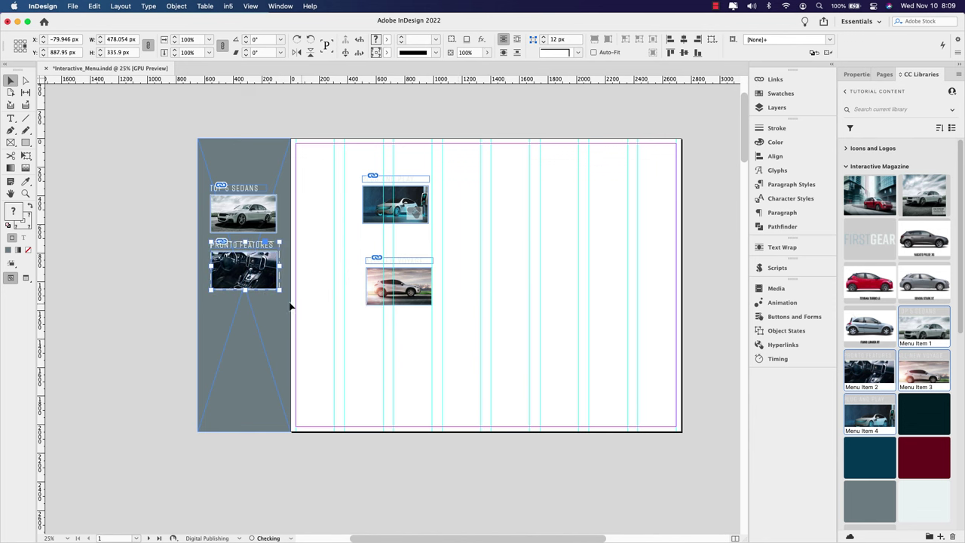
left_click_drag(407, 303, 256, 342)
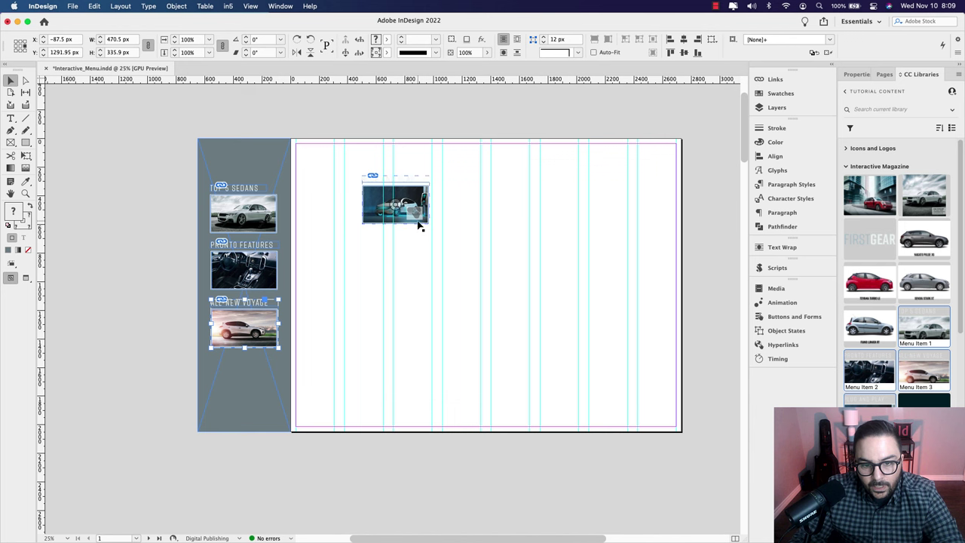
left_click_drag(419, 222, 269, 407)
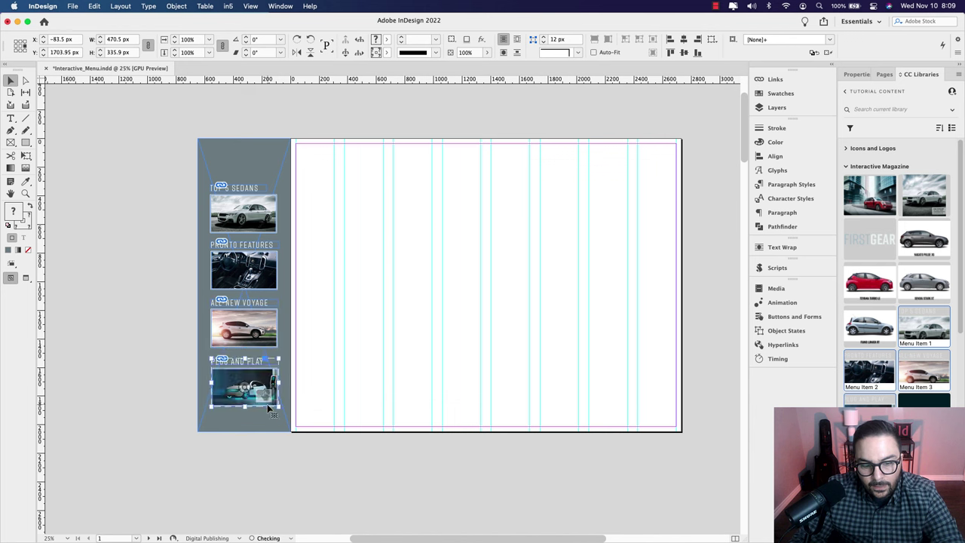
Step: Align the four menu items to each other: centred horizontally and evenly spaced vertically
left_click(270, 330, "shift")
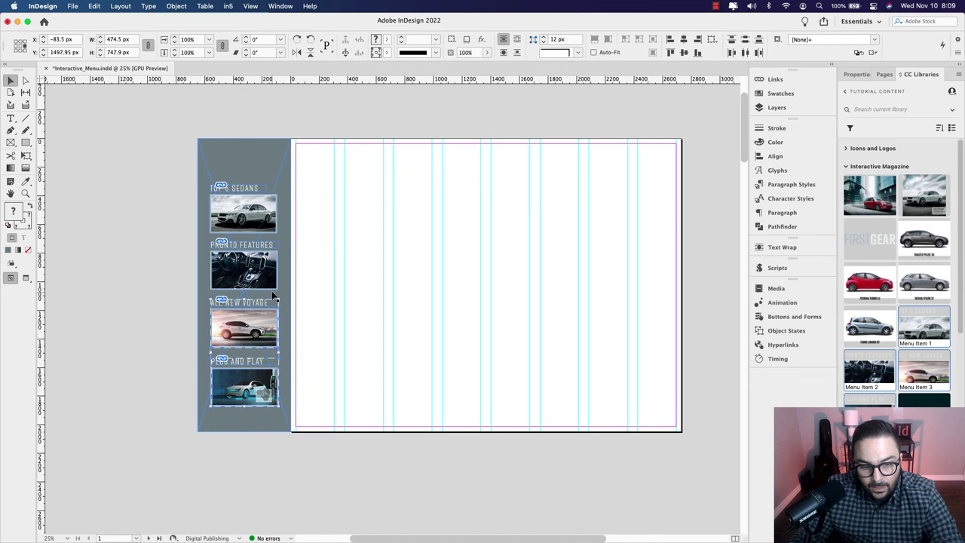
left_click(271, 279, "shift")
left_click(270, 230, "shift")
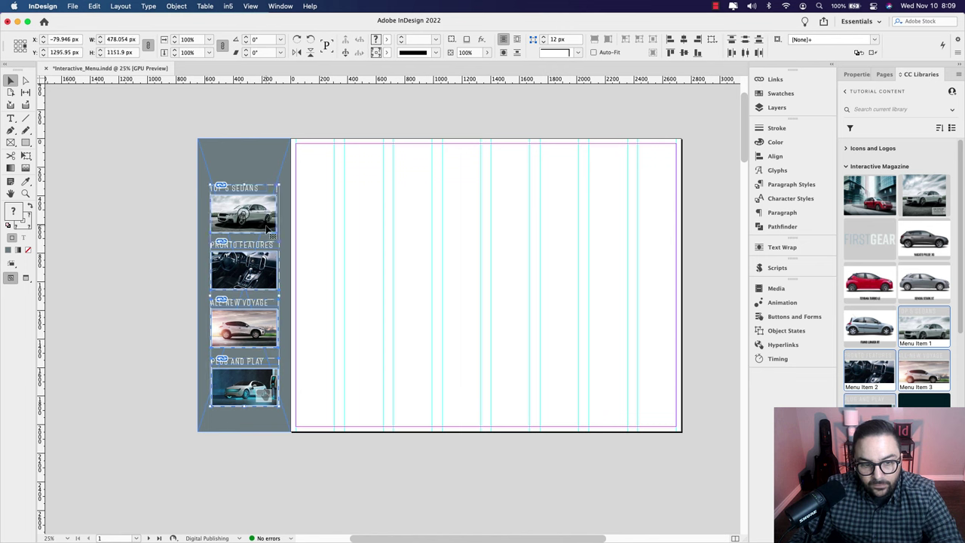
left_click(710, 39)
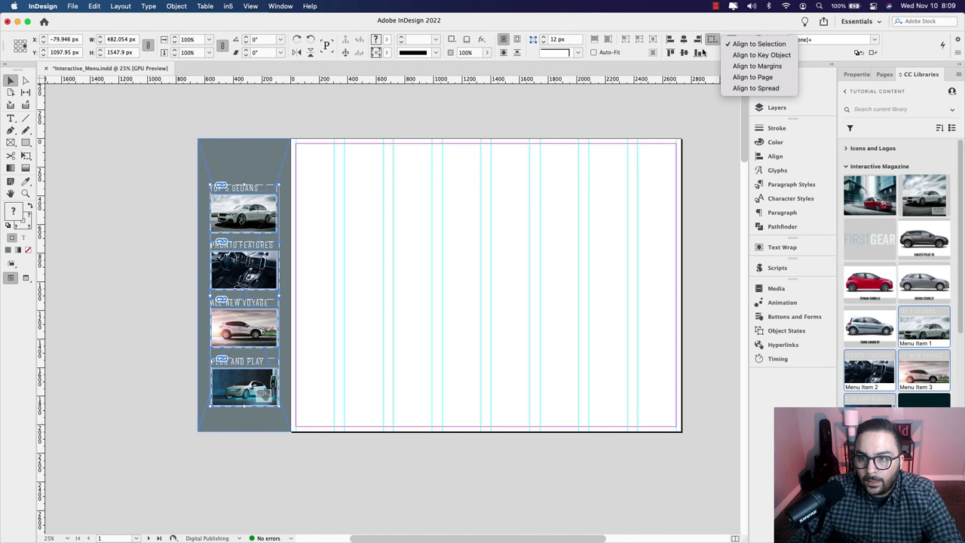
left_click(772, 46)
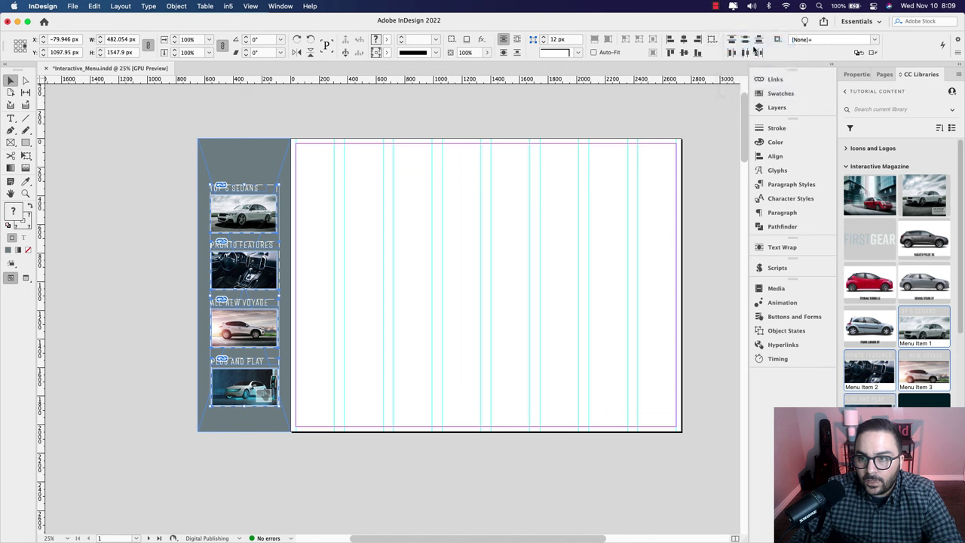
left_click(683, 43)
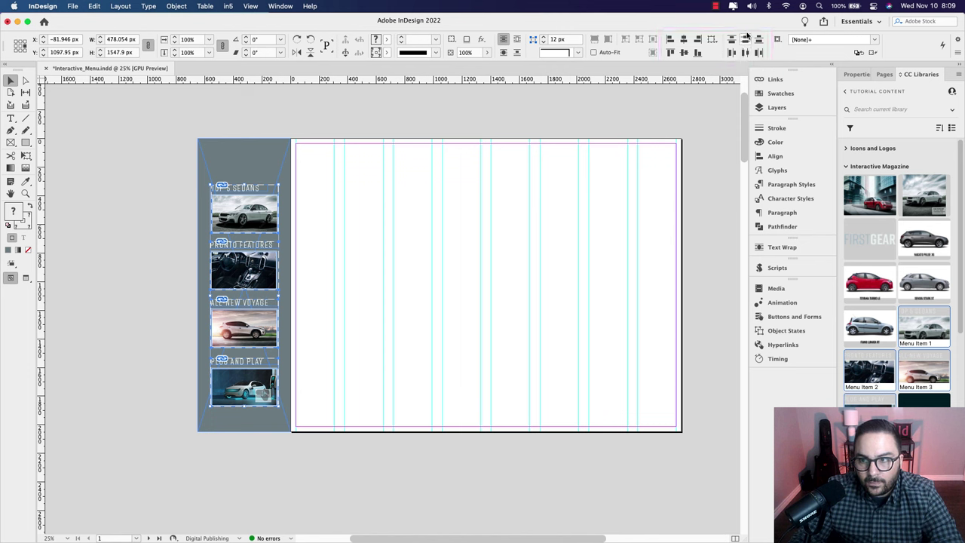
left_click(746, 43)
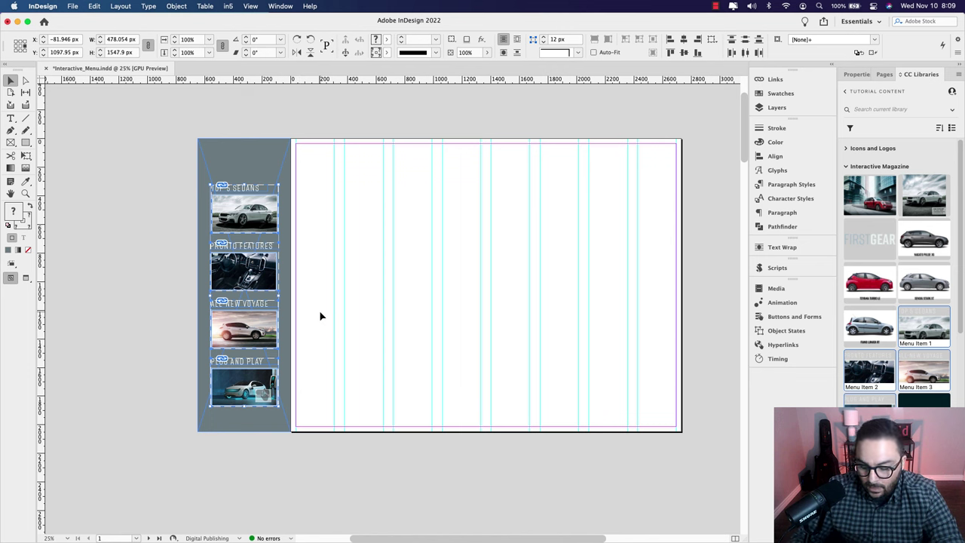
Step: Nudge the menu items down about 34 px and select everything in the menu column
key("Down")
key("Down")
key("Down")
key("Down")
key("Down")
key("Down")
key("Down")
key("Down")
key("Down")
key("Down")
key("Down")
key("Down")
key("Down")
key("Down")
key("Down")
key("Down")
key("Down")
key("Down")
key("Down")
key("Down")
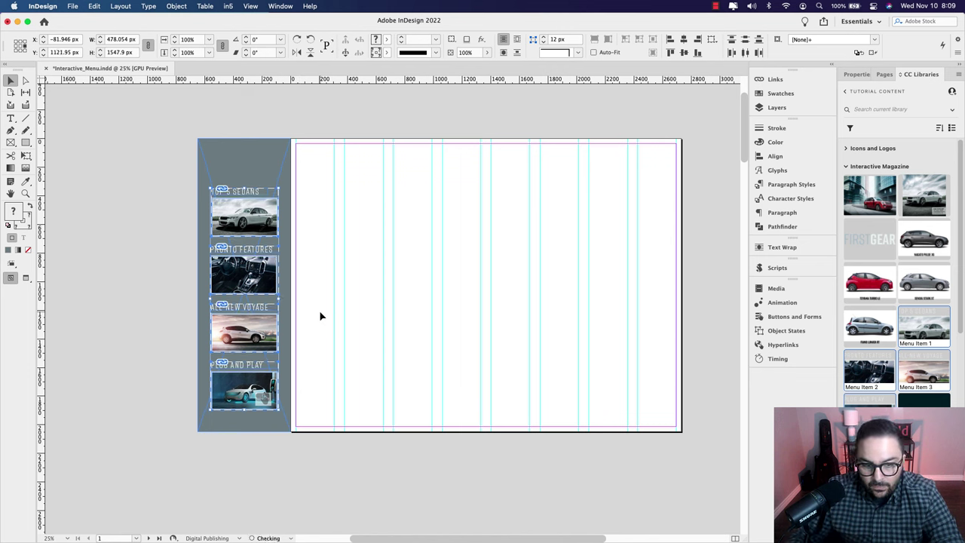
key("Down")
key("Down")
key("Down")
key("Down")
key("Down")
key("Down")
key("Down")
key("Down")
key("Down")
key("Down")
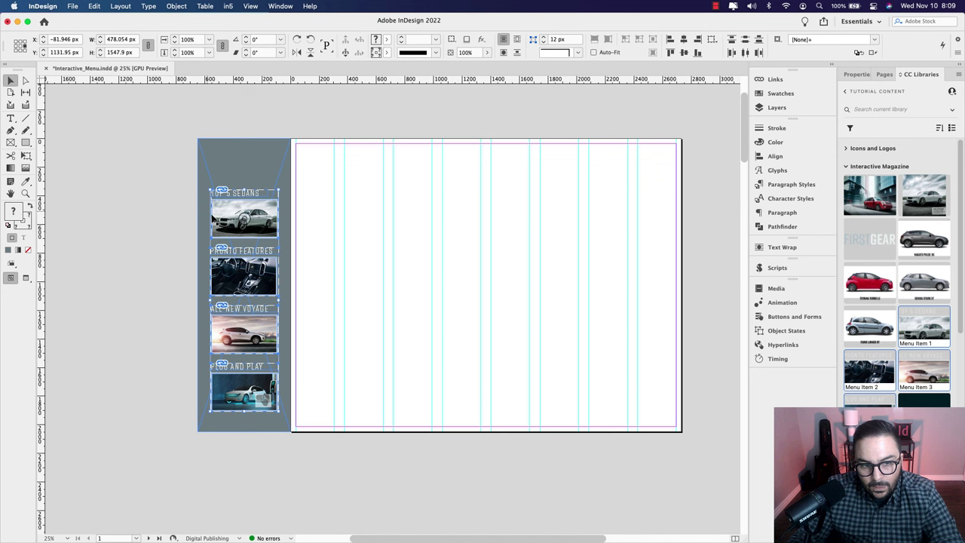
left_click_drag(182, 155, 271, 436)
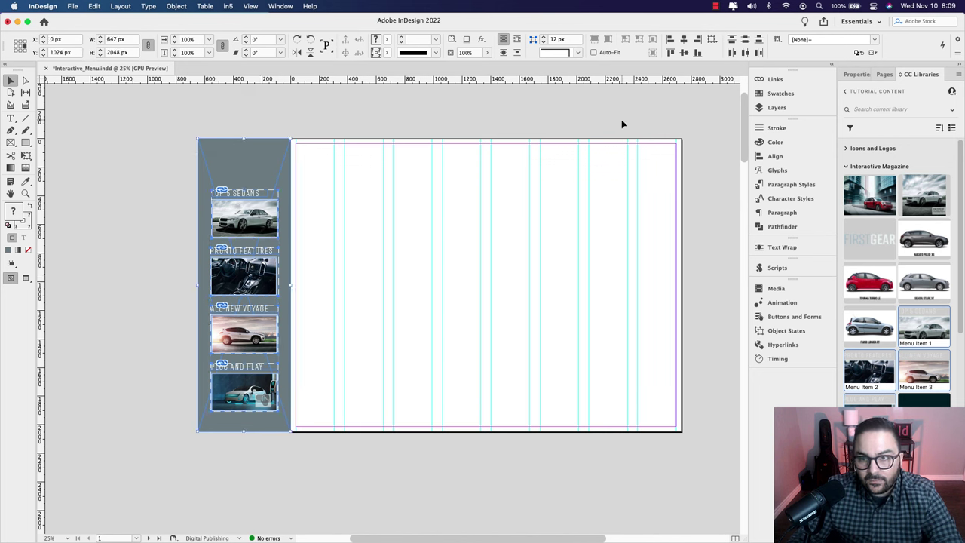
Step: Align the four car menu items in the grey column and place the column on the page's left edge
left_click(684, 43)
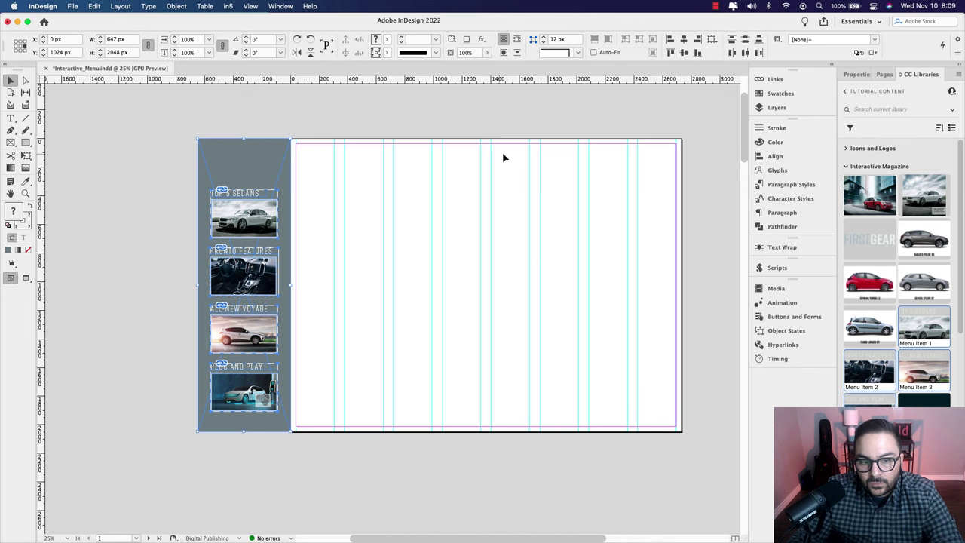
left_click_drag(230, 169, 324, 173)
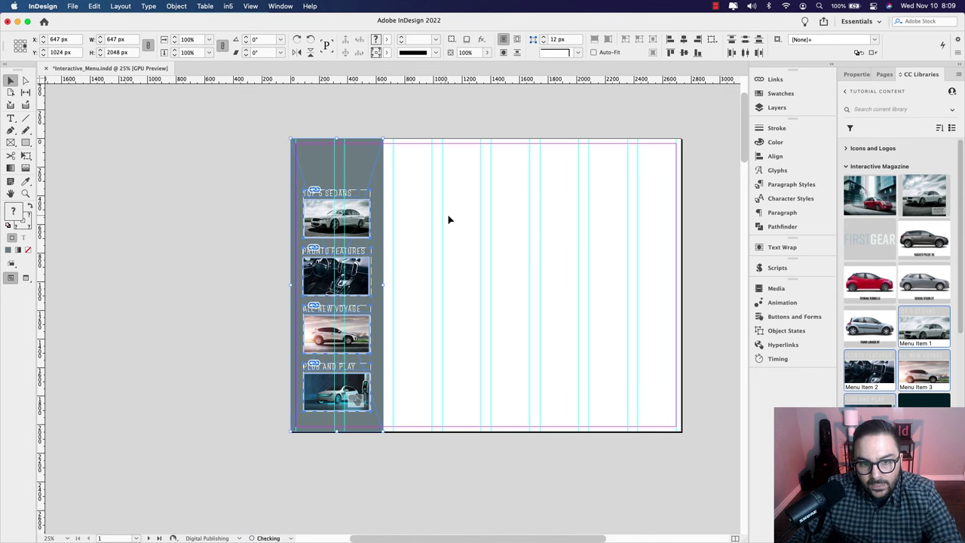
left_click(448, 218)
Step: Preview the page without guides, then move the menu column back onto the pasteboard
key("w")
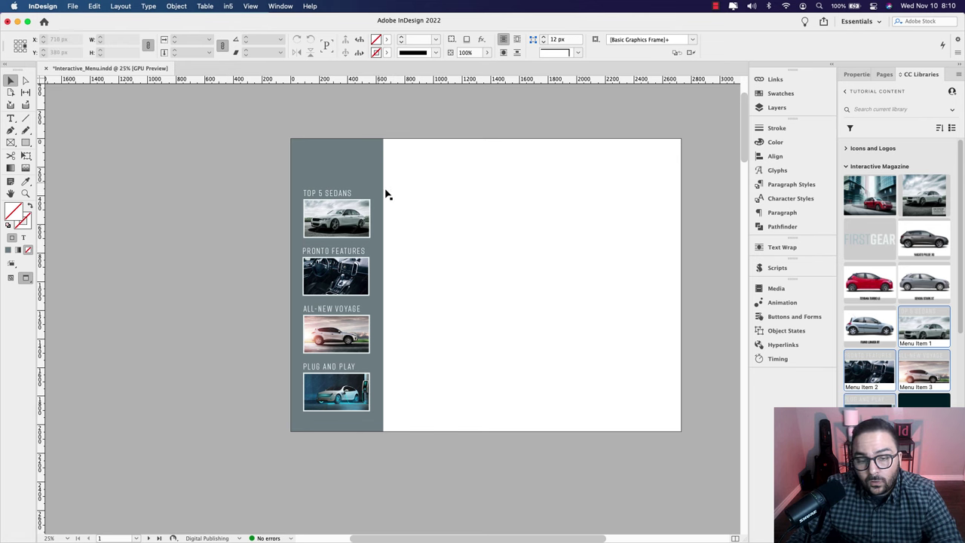
key("w")
left_click_drag(373, 175, 283, 182)
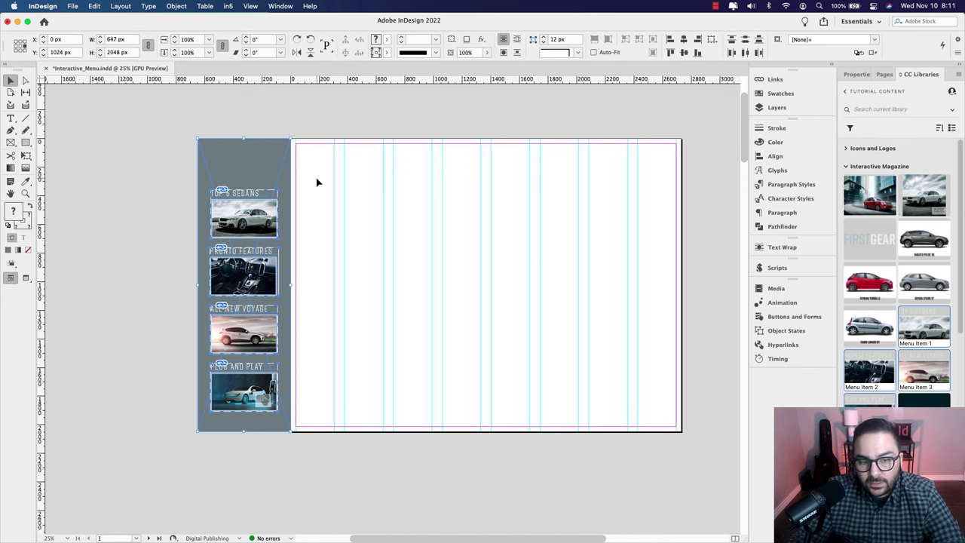
Step: At 100% zoom, draw a grey-filled frame near the page's top-left corner
key("super+1")
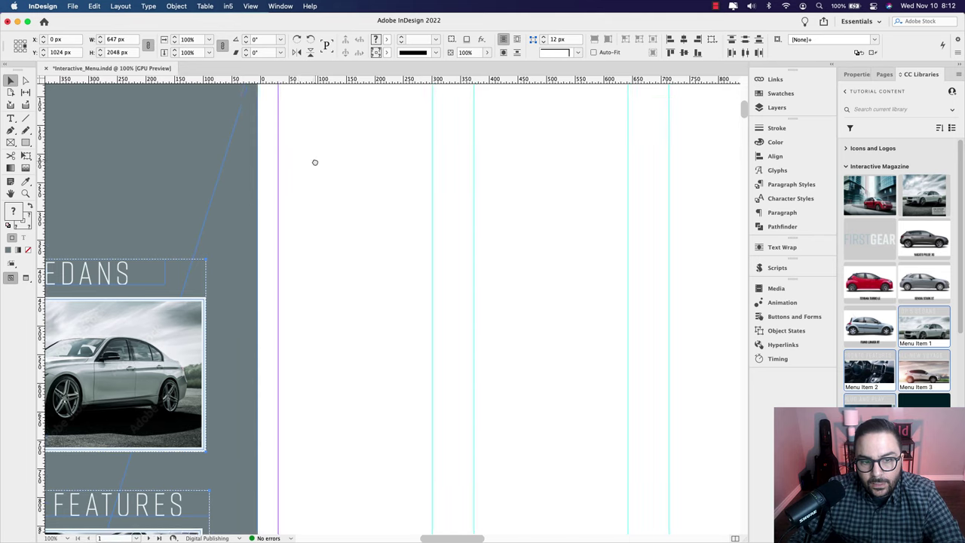
left_click(10, 143)
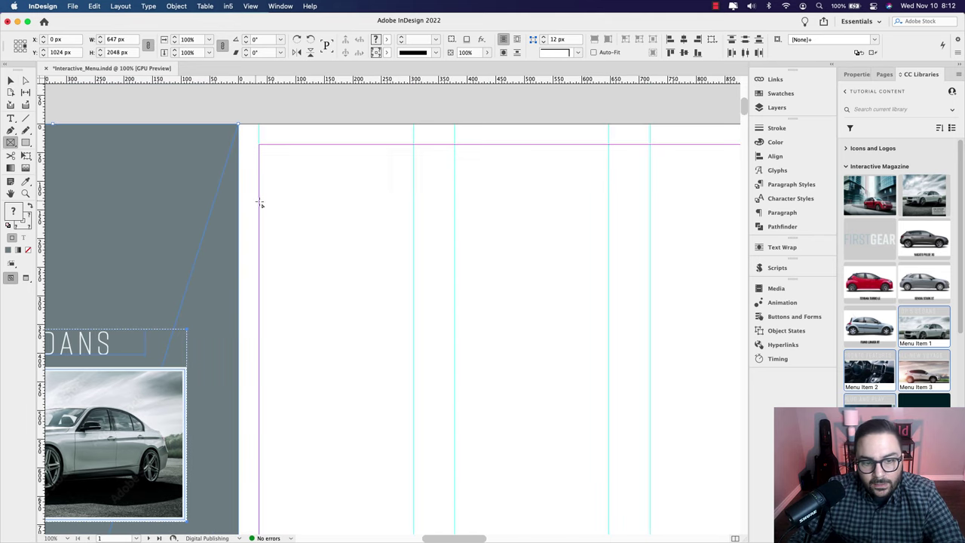
left_click_drag(272, 193, 387, 266)
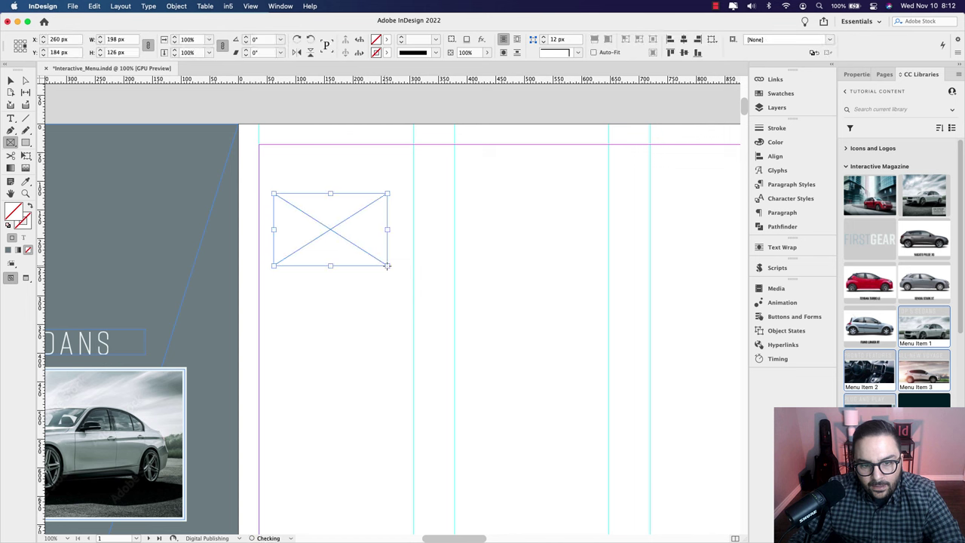
left_click(10, 80)
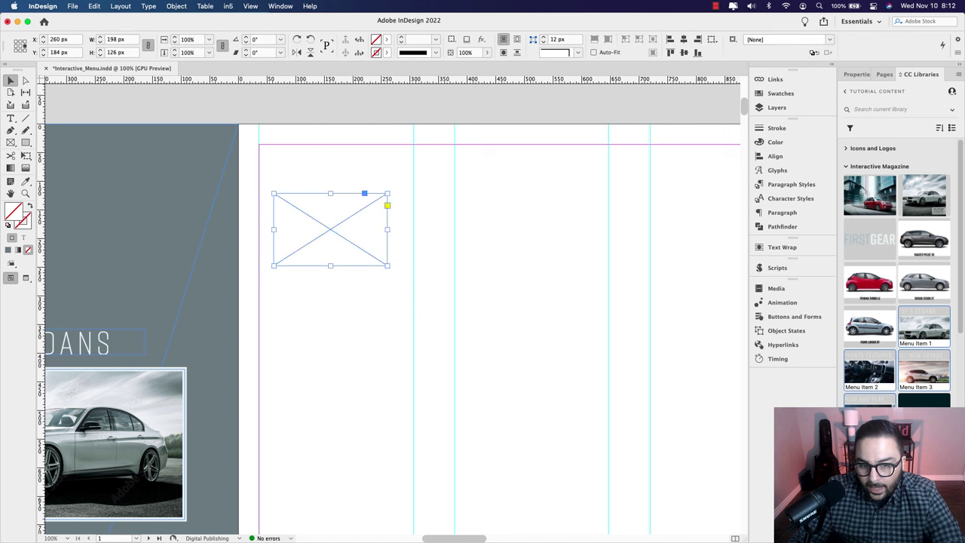
key("comma")
left_click_drag(365, 251, 325, 255)
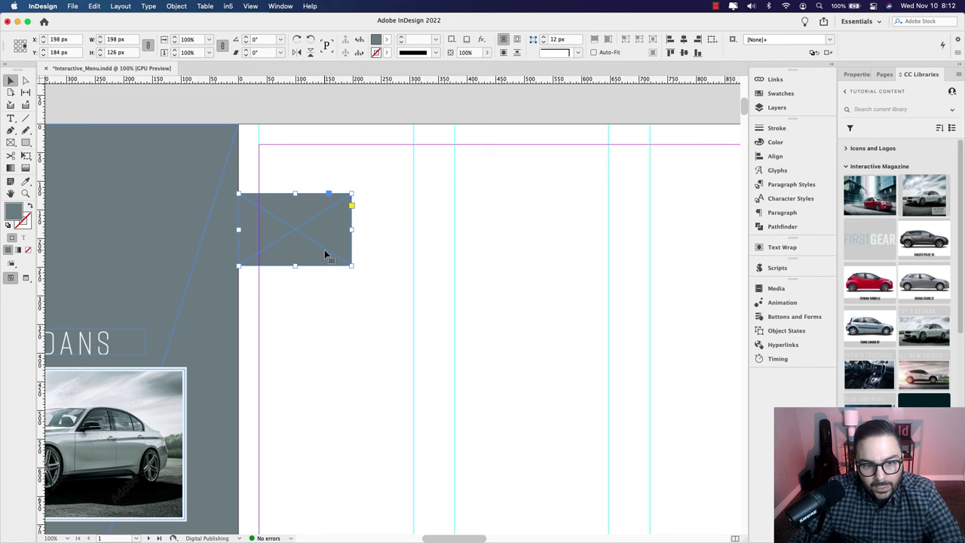
left_click(394, 260)
left_click_drag(335, 263, 334, 263)
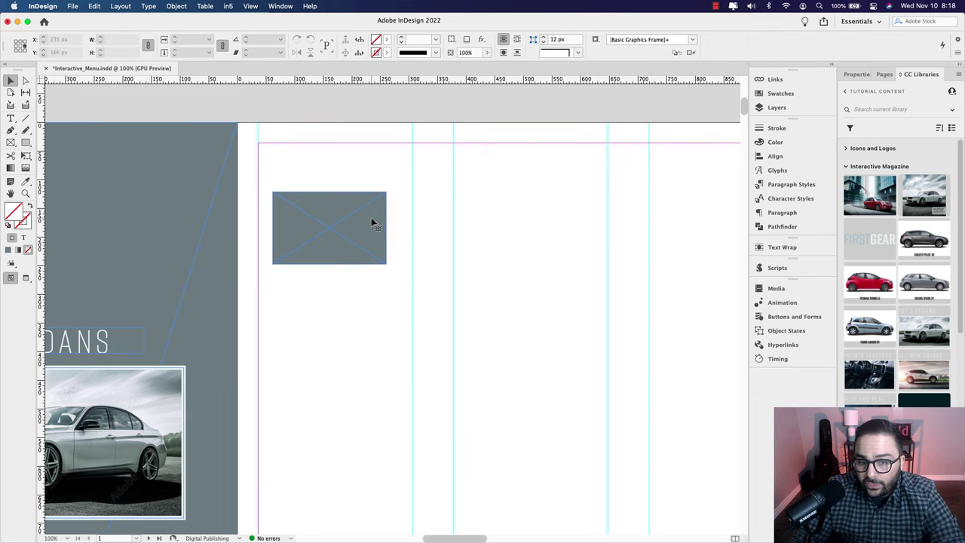
Step: Round the grey frame's top-right and bottom-right corners with live corners
left_click(371, 220)
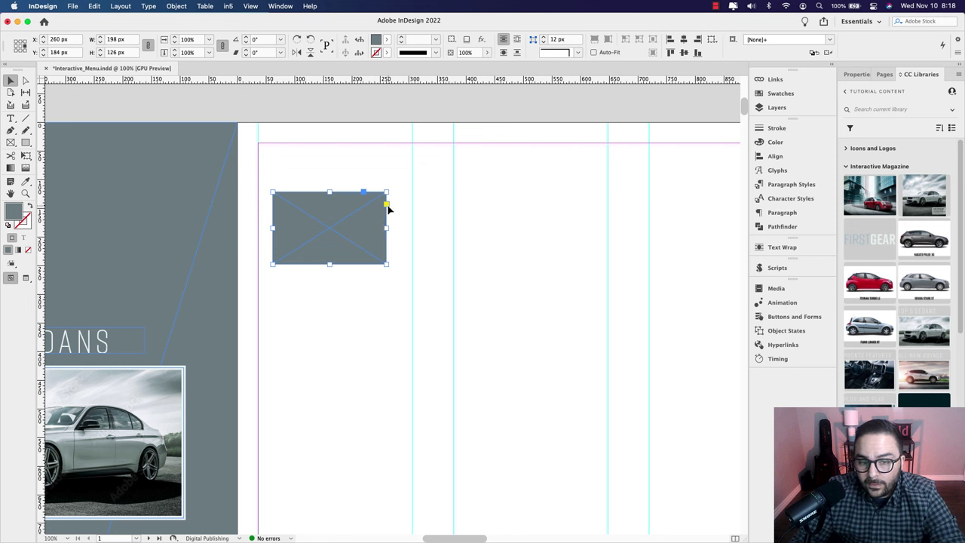
left_click(387, 205)
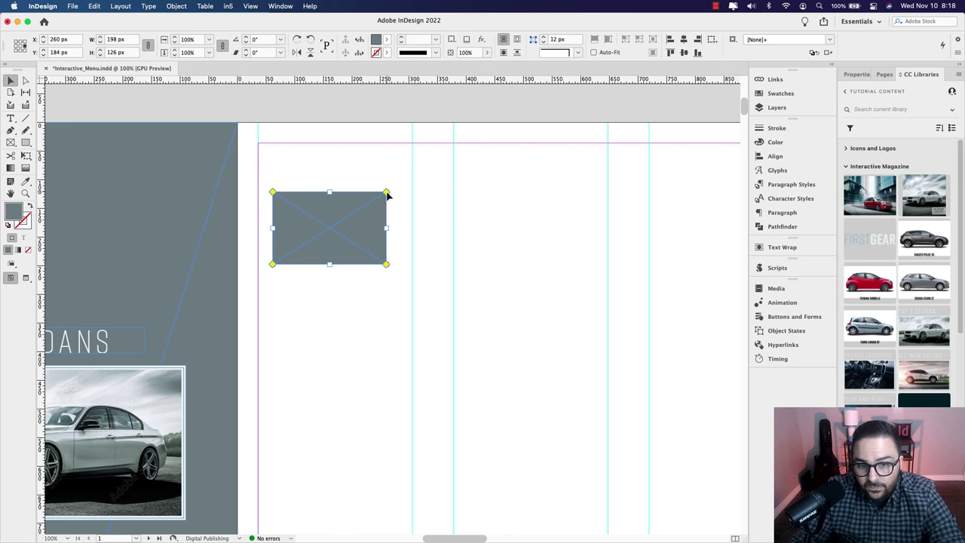
left_click_drag(386, 193, 371, 195)
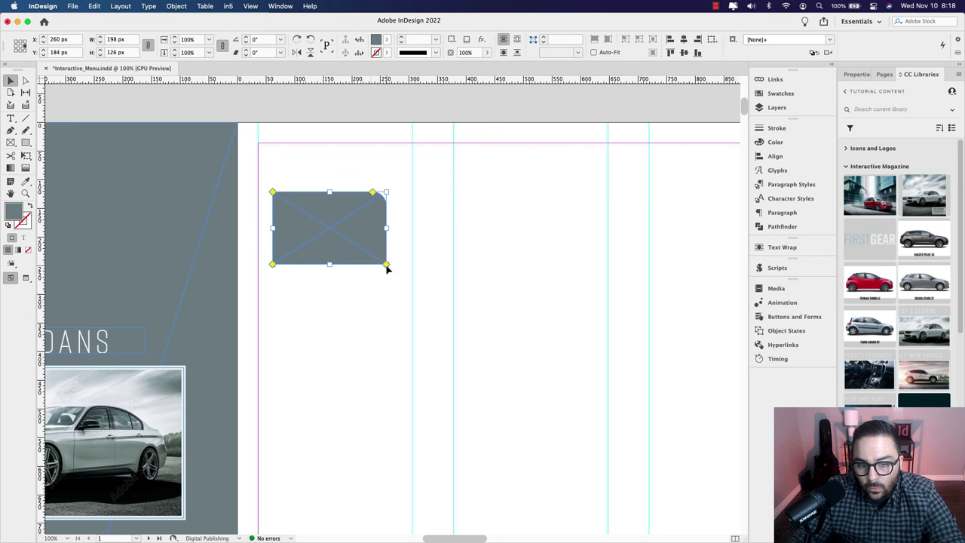
left_click_drag(386, 266, 377, 264)
left_click(408, 265)
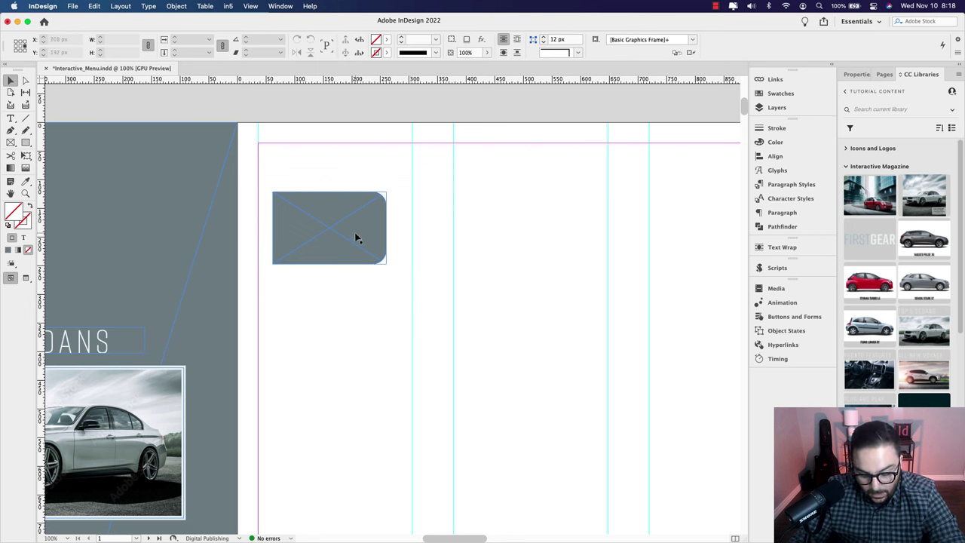
Step: Duplicate the rounded grey button directly below the original
left_click_drag(357, 238, 359, 364)
left_click_drag(359, 364, 360, 365)
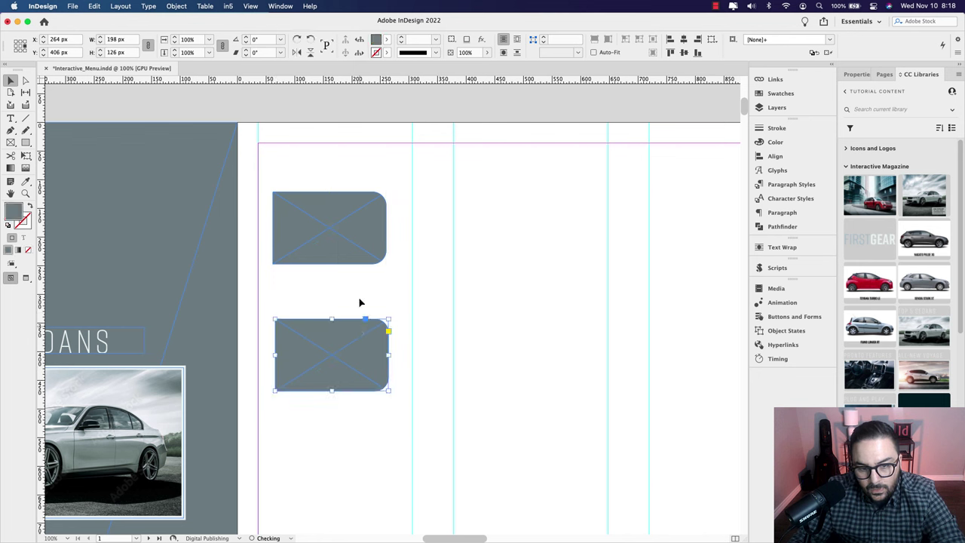
left_click(413, 261)
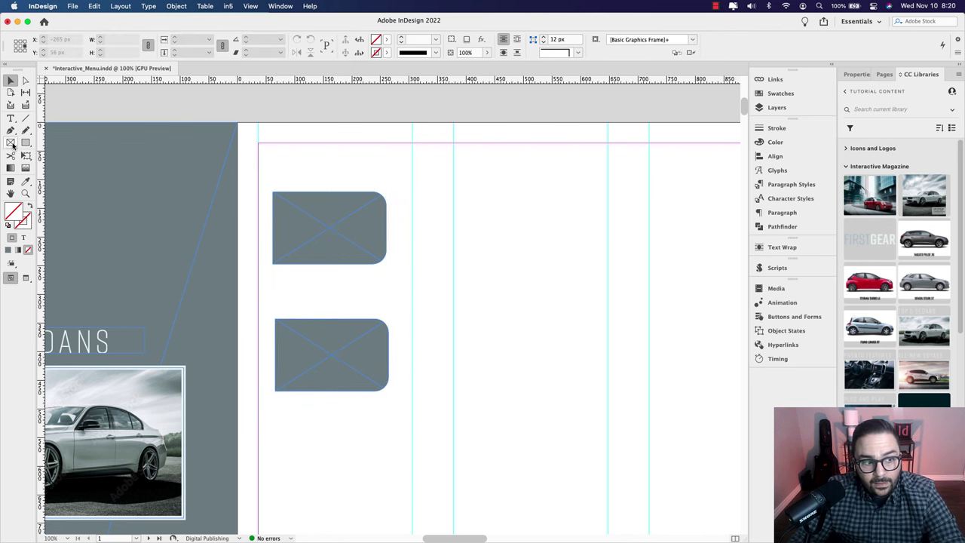
Step: Draw a thin pill-shaped bar filled with the light-blue library swatch
left_click(11, 141)
left_click_drag(426, 222, 542, 239)
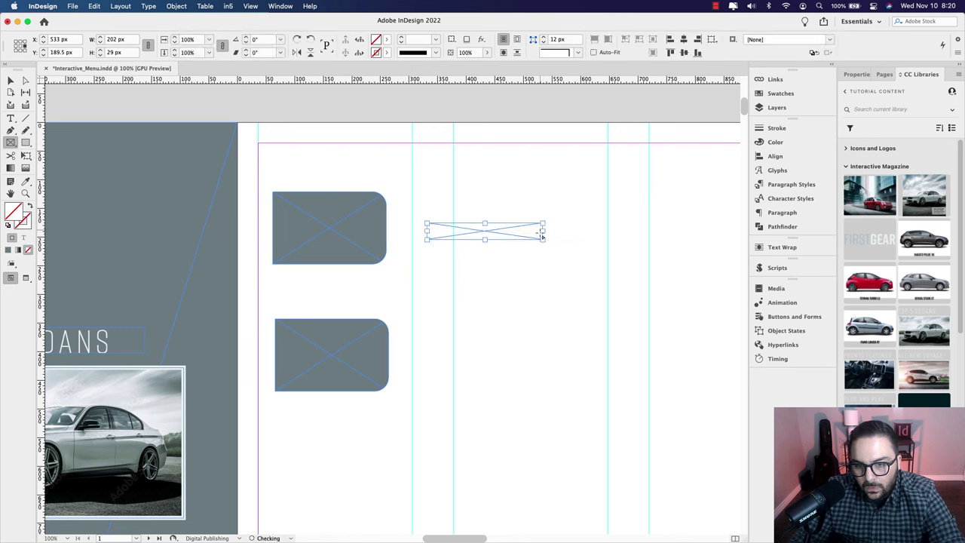
left_click(11, 82)
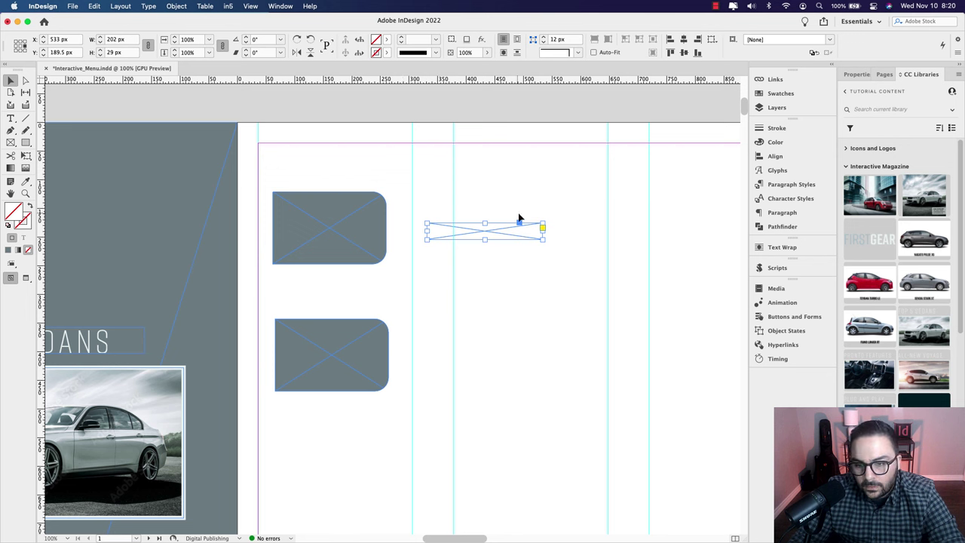
left_click(542, 228)
left_click_drag(543, 224, 500, 228)
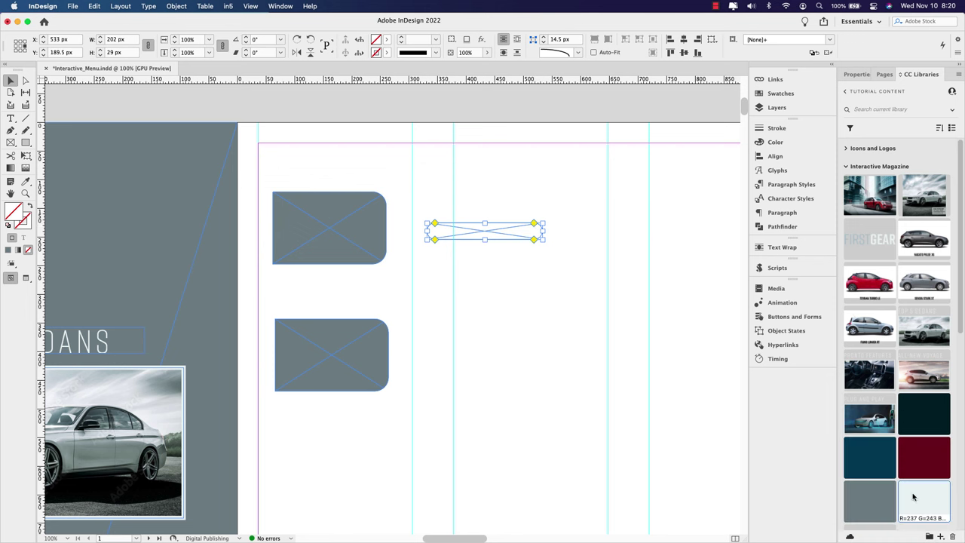
left_click(913, 496)
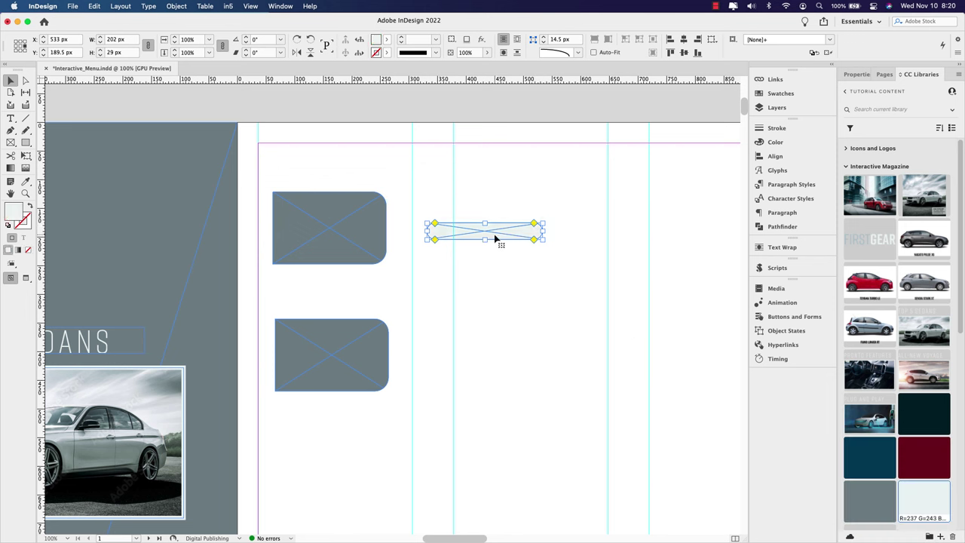
Step: Make two stacked copies of the bar, scale all three down onto the top button, and preview
left_click_drag(497, 236, 500, 287)
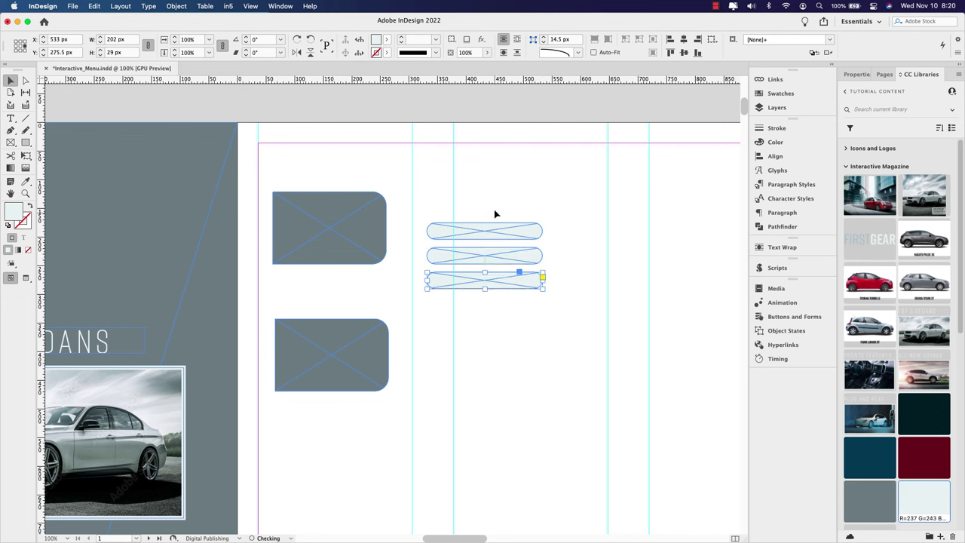
key("super+a")
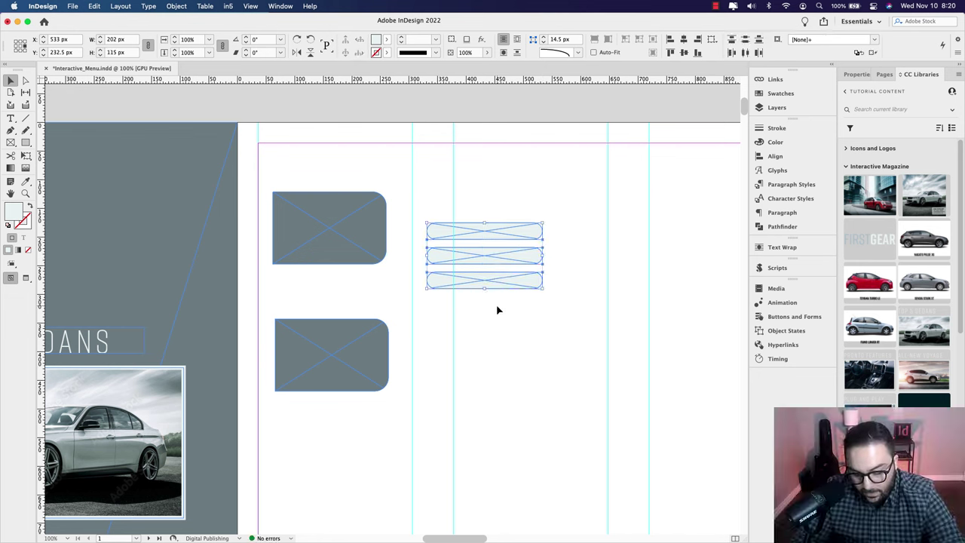
left_click_drag(541, 288, 355, 232)
left_click(453, 246)
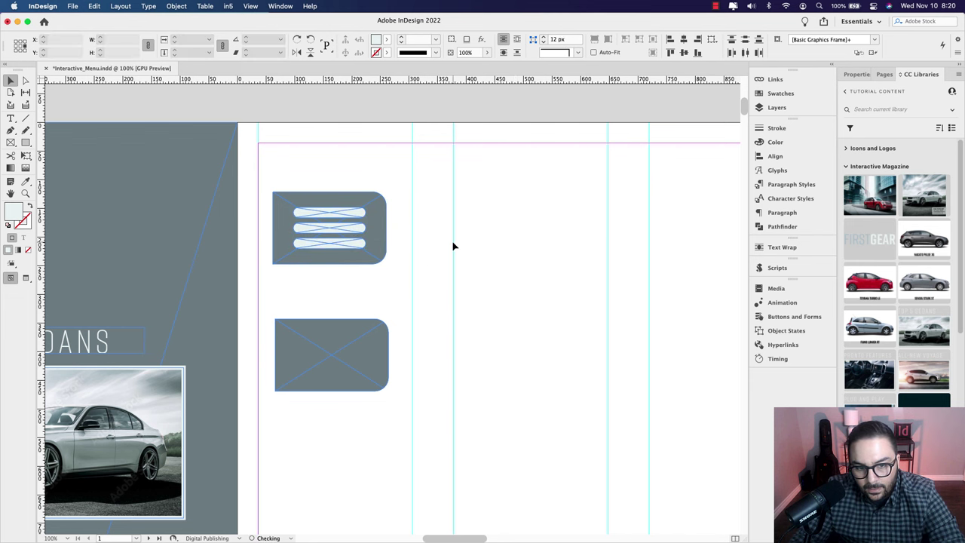
key("w")
key("w")
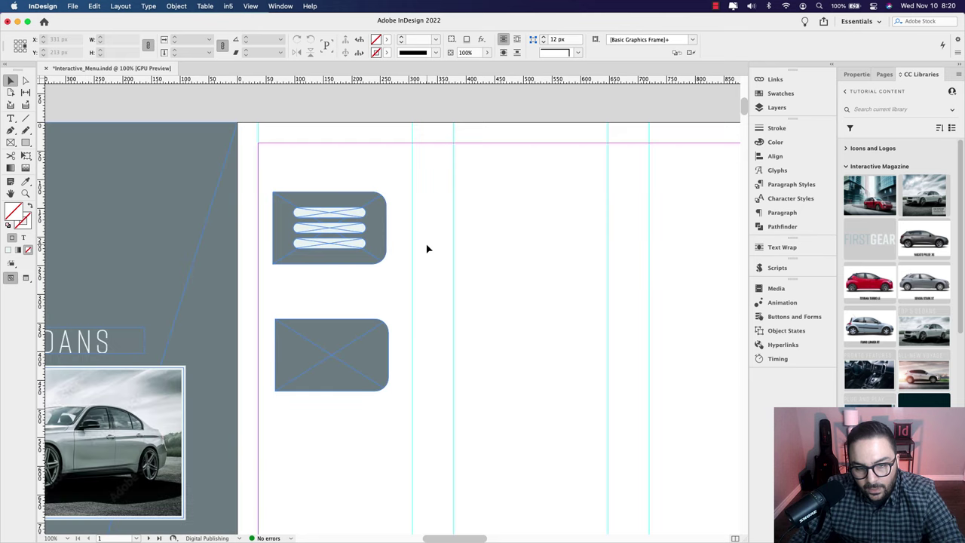
Step: Create an 82 pt X text frame set in Degular Display Black
scroll(425, 249, "left", 4)
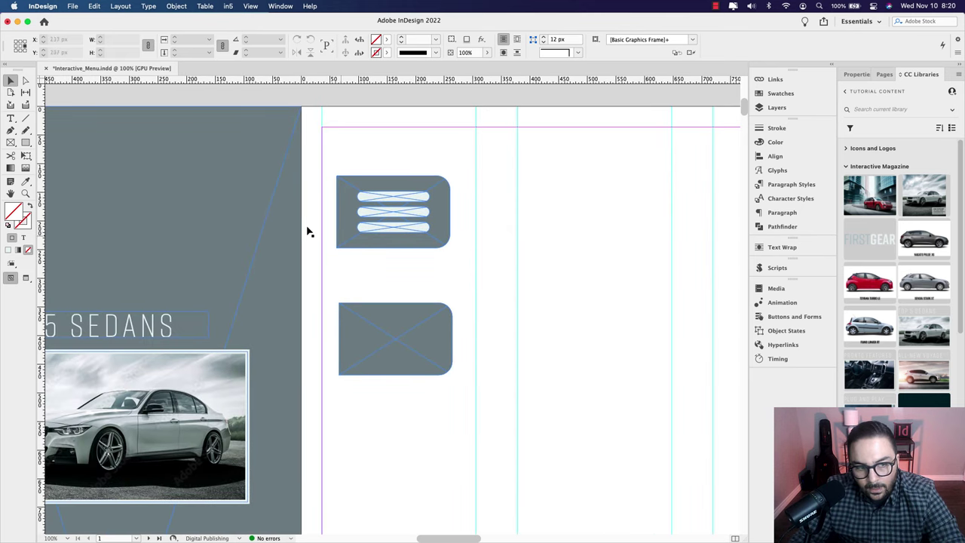
left_click(11, 120)
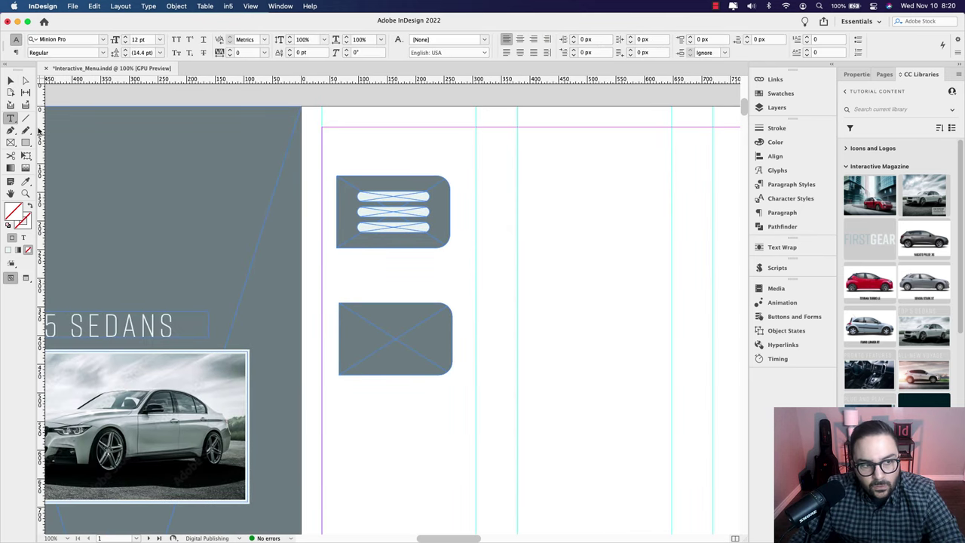
left_click_drag(484, 206, 584, 319)
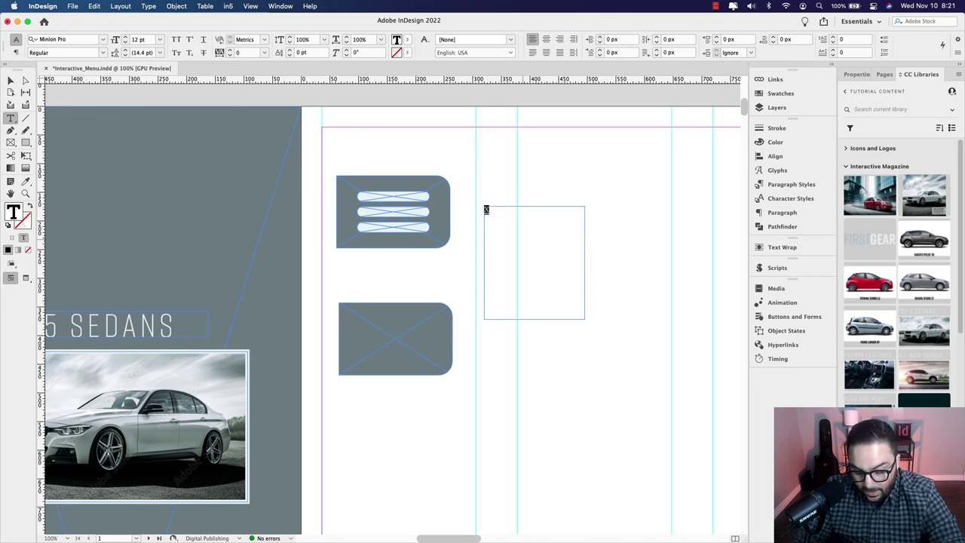
key("super+shift+period")
key("super+shift+period")
key("super+shift+period")
key("super+shift+period")
key("super+shift+period")
key("super+shift+period")
key("super+shift+period")
key("super+shift+period")
key("super+shift+period")
key("super+shift+period")
key("super+shift+period")
key("super+shift+period")
key("super+shift+period")
key("super+shift+period")
key("super+shift+period")
key("super+shift+period")
key("super+shift+period")
key("super+shift+period")
key("super+shift+period")
key("super+shift+period")
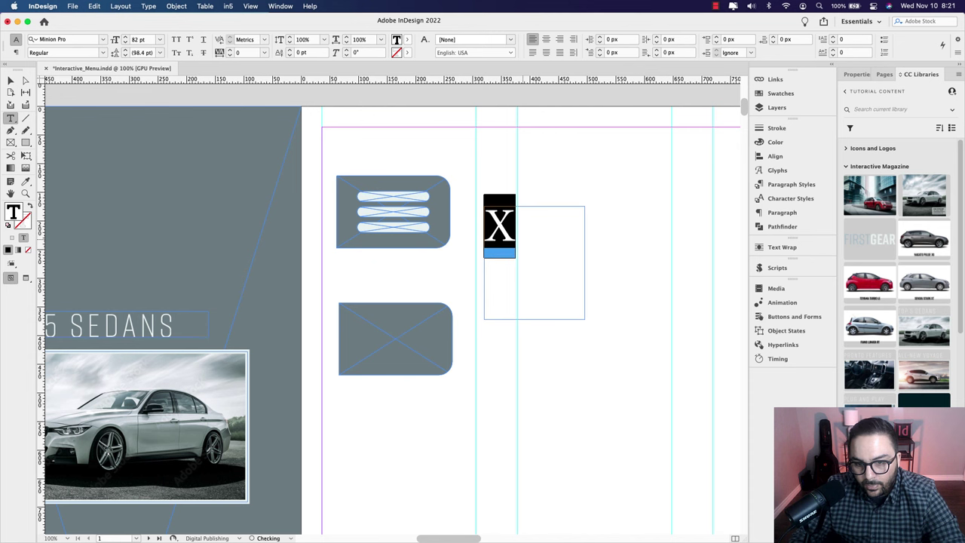
left_click(103, 40)
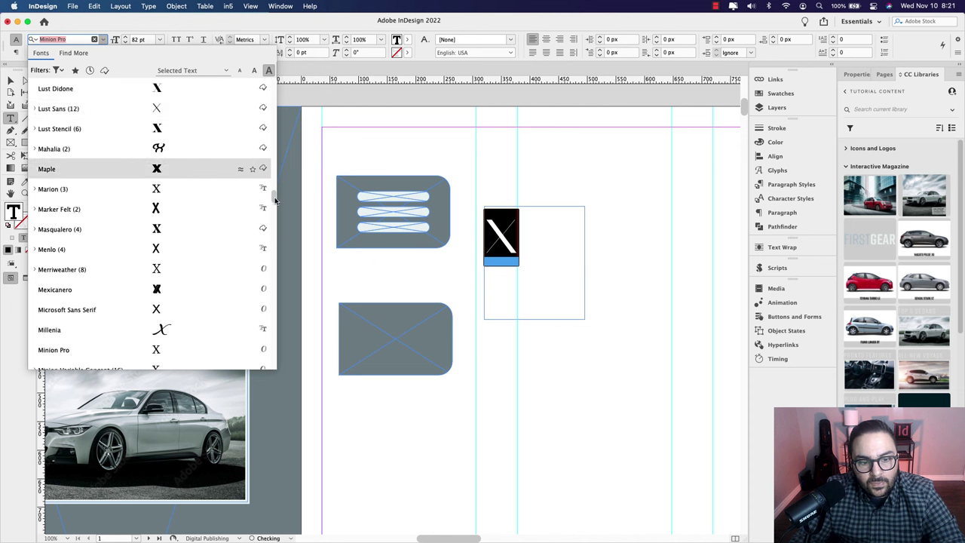
left_click_drag(276, 197, 275, 75)
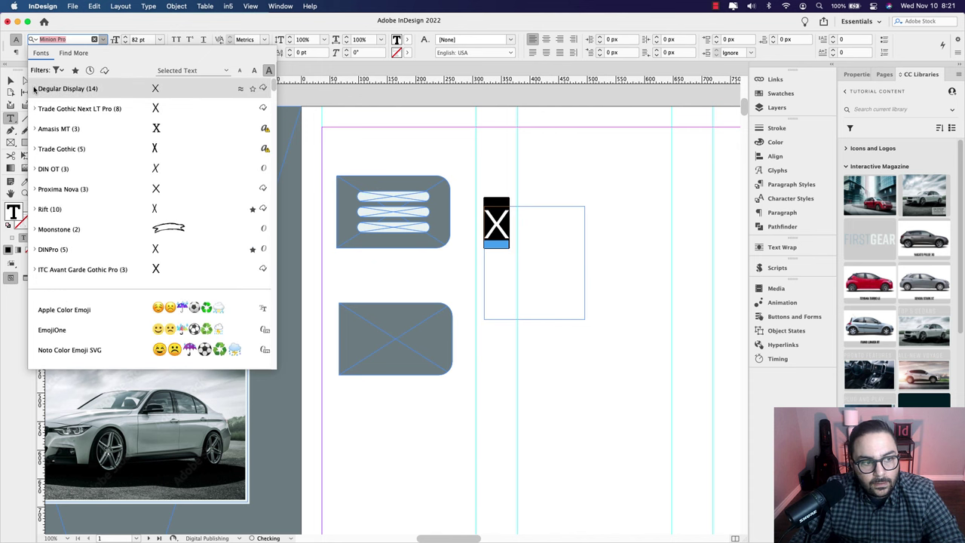
left_click(34, 89)
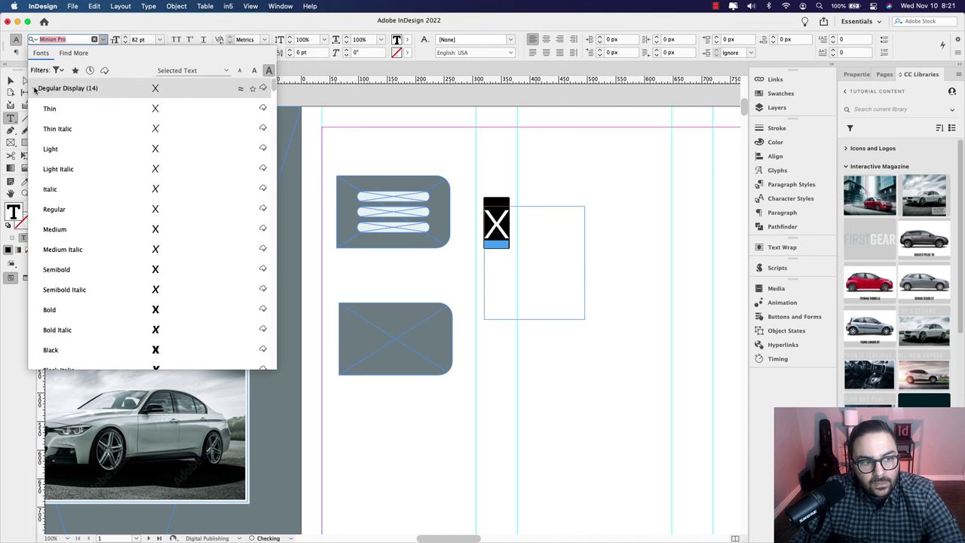
left_click(55, 350)
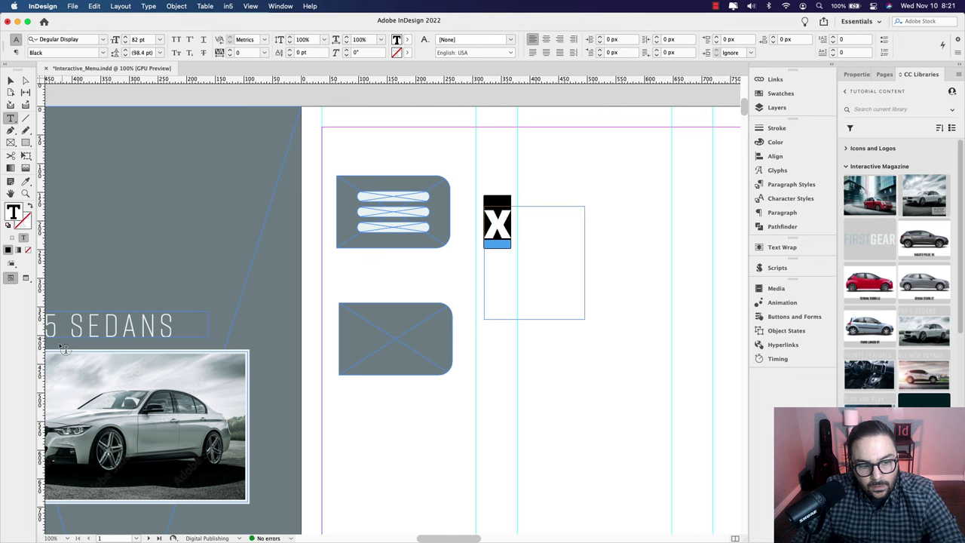
Step: Fit the frame to the X, colour it with the light swatch, and select it with the lower button
left_click(10, 80)
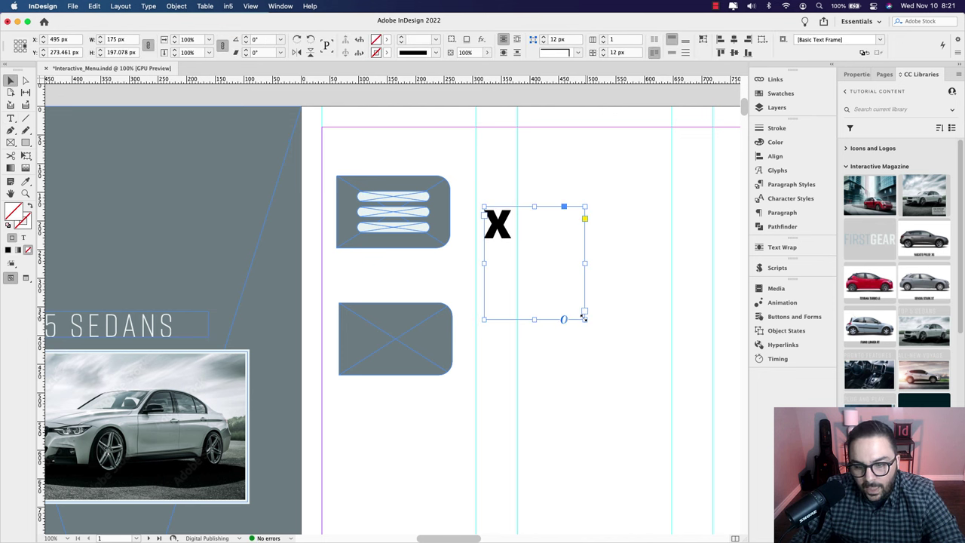
left_click_drag(584, 317, 411, 358)
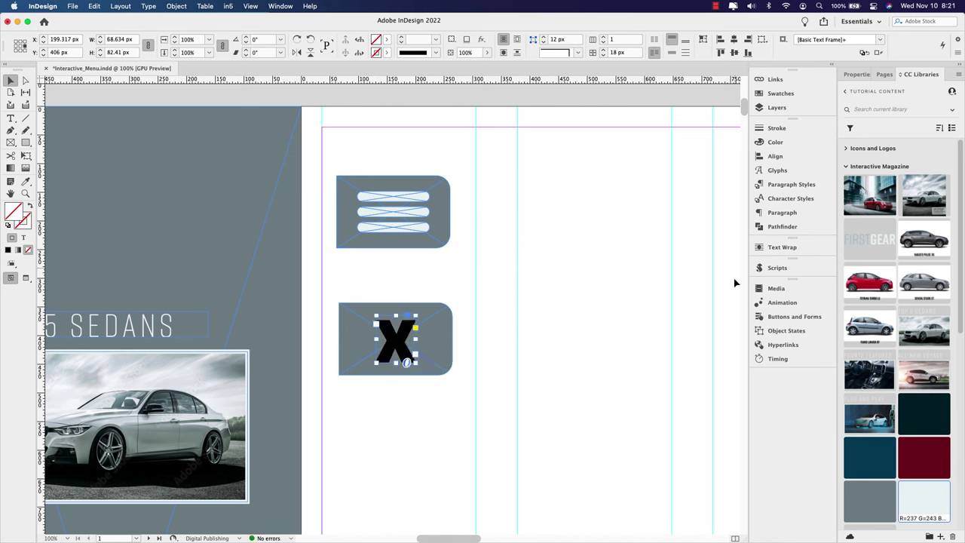
double_click(397, 343)
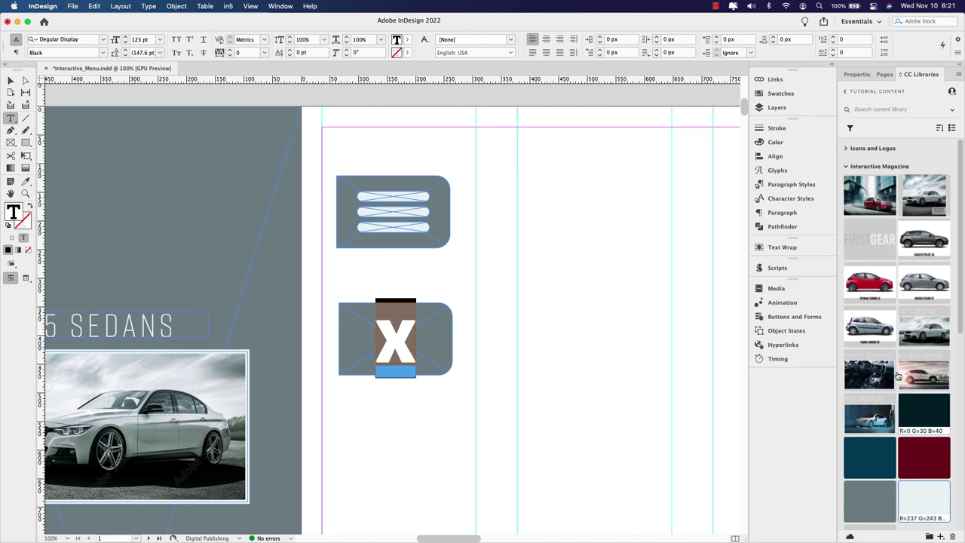
left_click(921, 494)
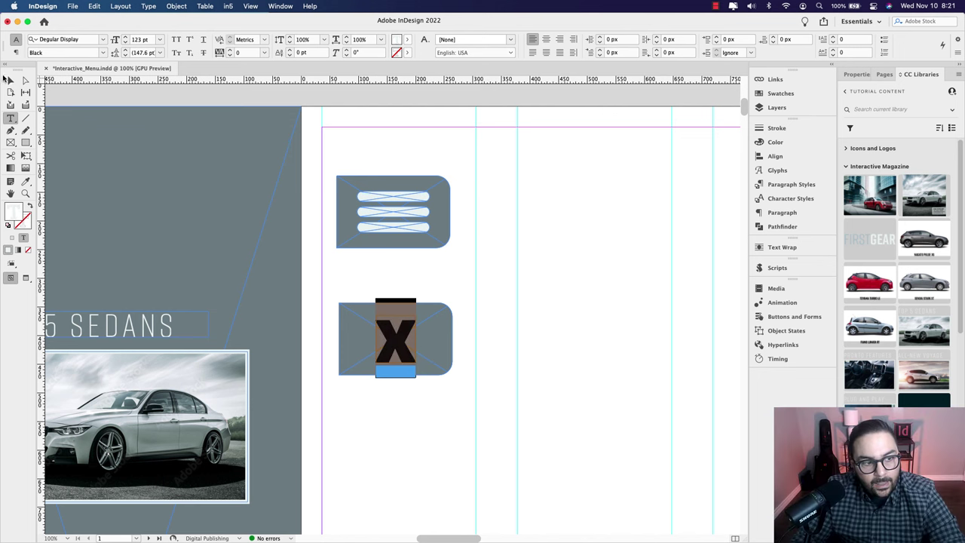
left_click(8, 80)
left_click_drag(496, 296, 384, 394)
left_click_drag(370, 277, 432, 422)
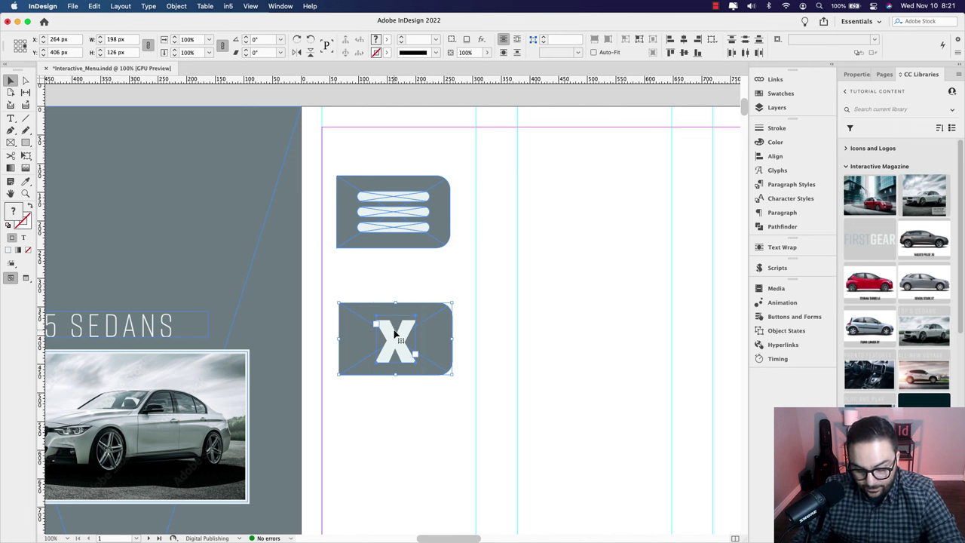
Step: Group the hamburger menu button's parts together
key("Escape")
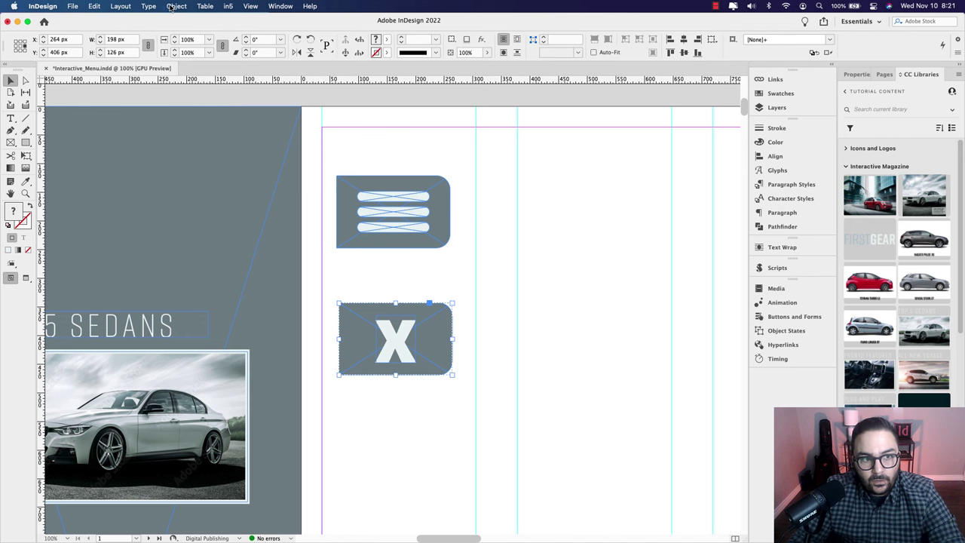
left_click(173, 6)
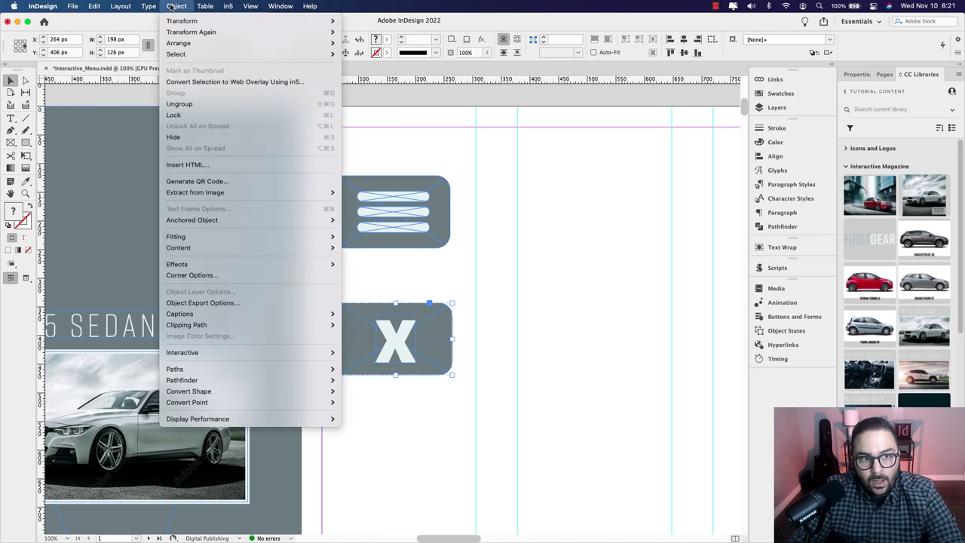
left_click(516, 181)
left_click_drag(391, 170, 398, 277)
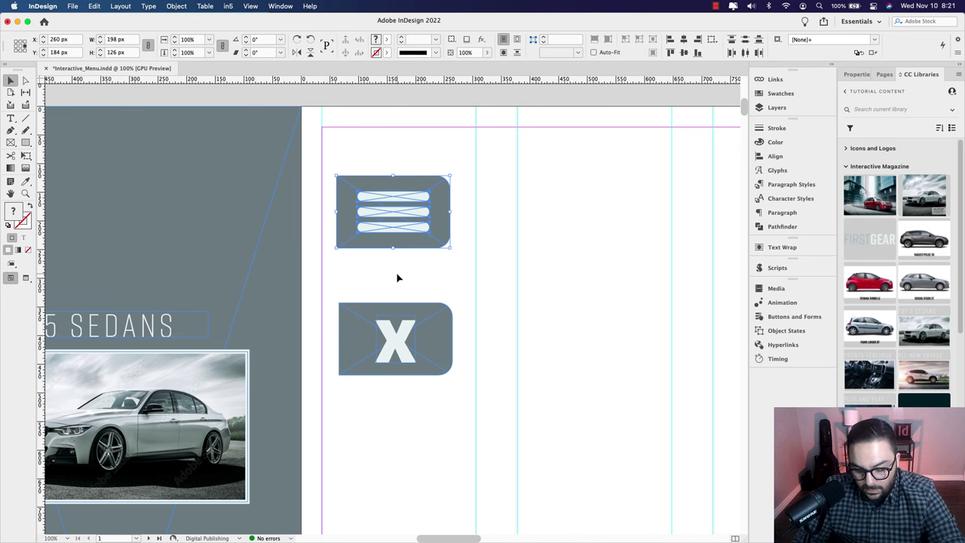
key("super+g")
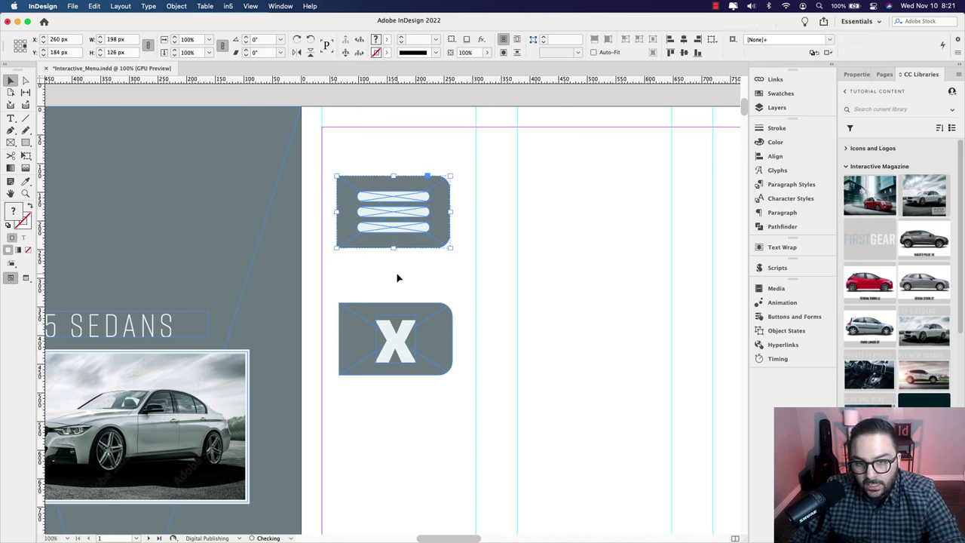
Step: Rename the hamburger button's group to 'Open Menu Button' in the Layers panel
left_click(776, 113)
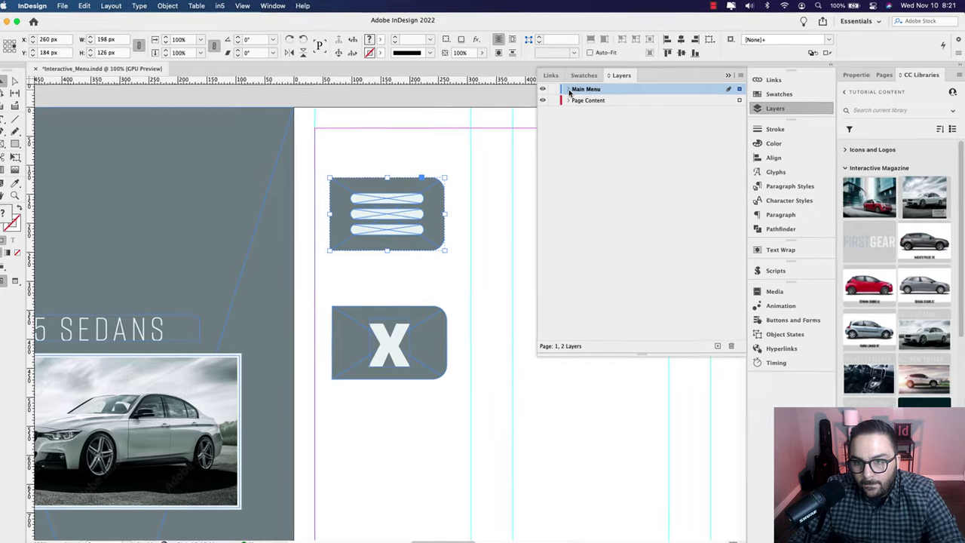
left_click(571, 89)
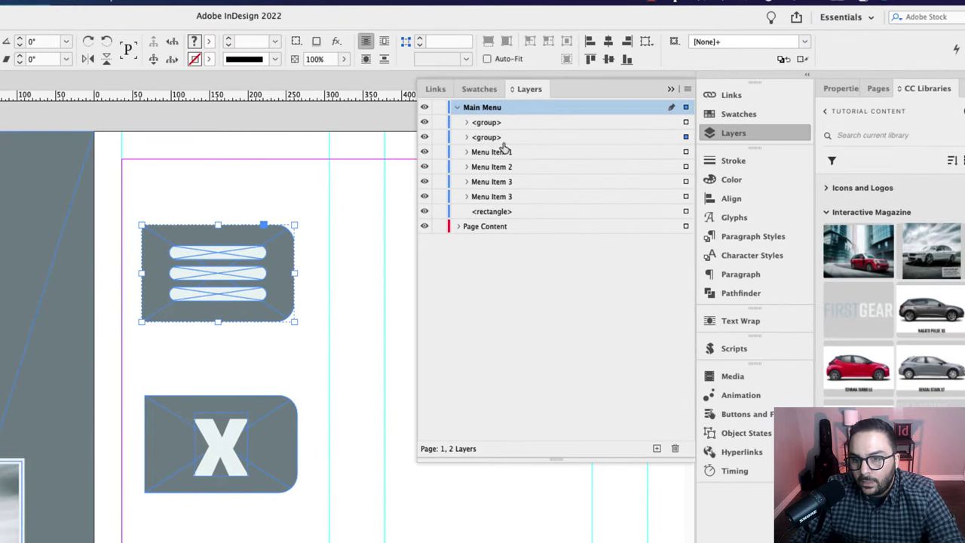
left_click(494, 139)
left_click(487, 141)
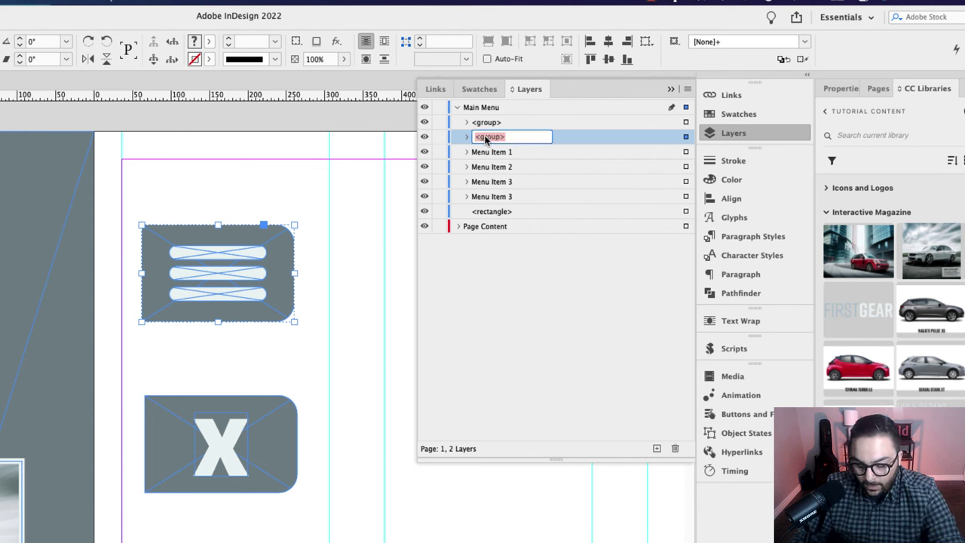
type("Open M")
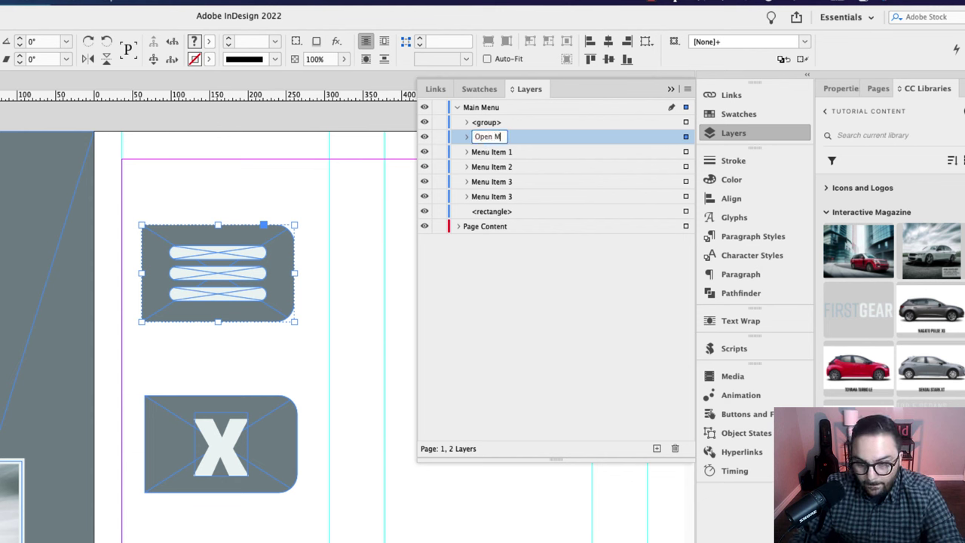
type("enu Button")
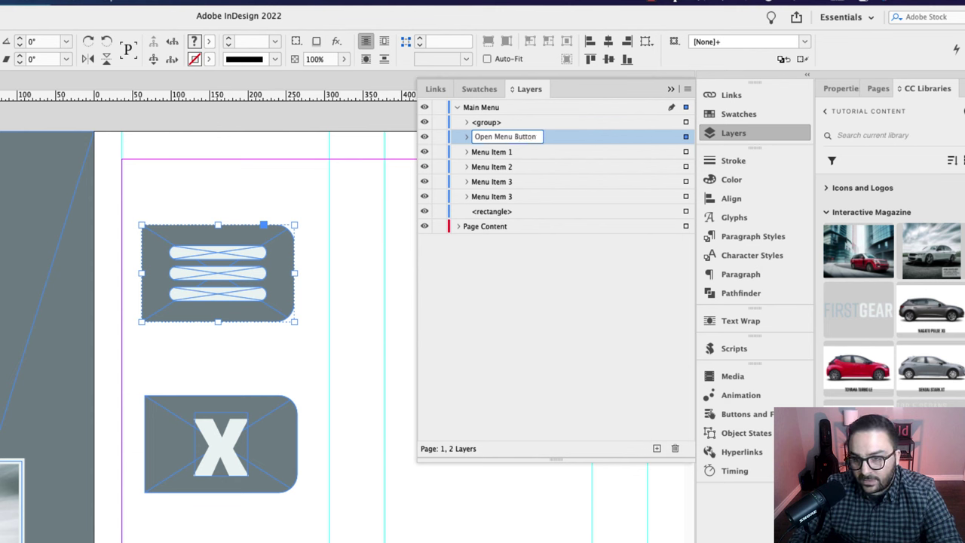
key("Return")
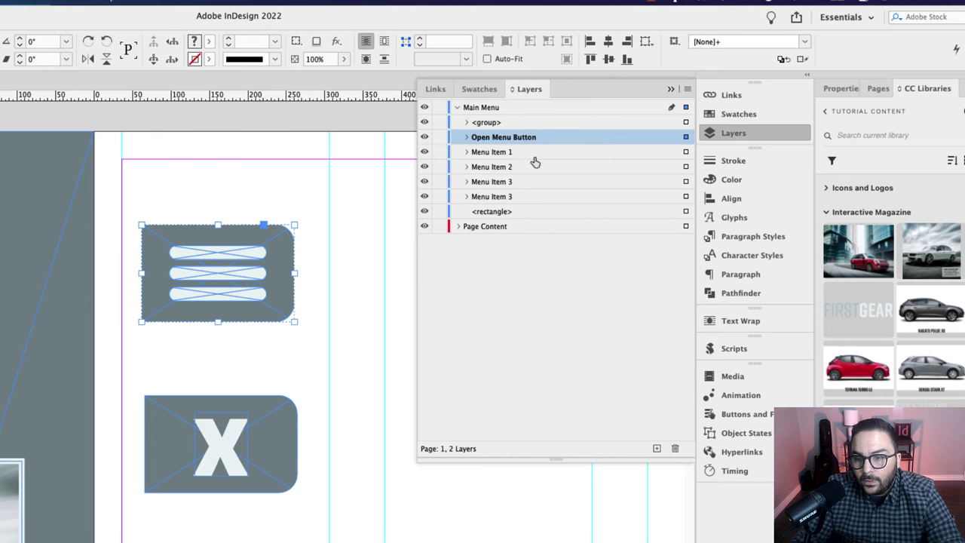
Step: Rename the X button's group to 'Close Menu Button' and stack Open Menu Button above it
left_click(259, 428)
left_click(733, 133)
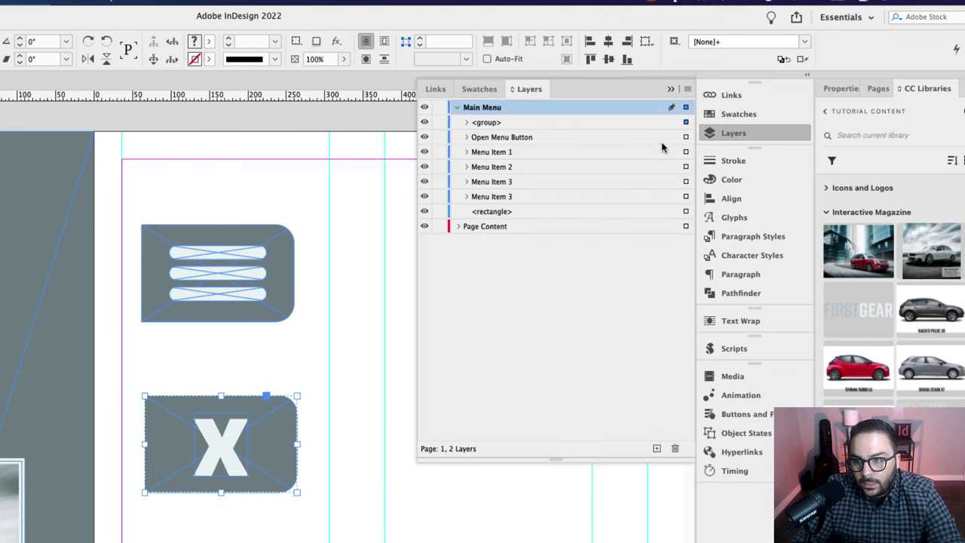
left_click(487, 124)
double_click(487, 123)
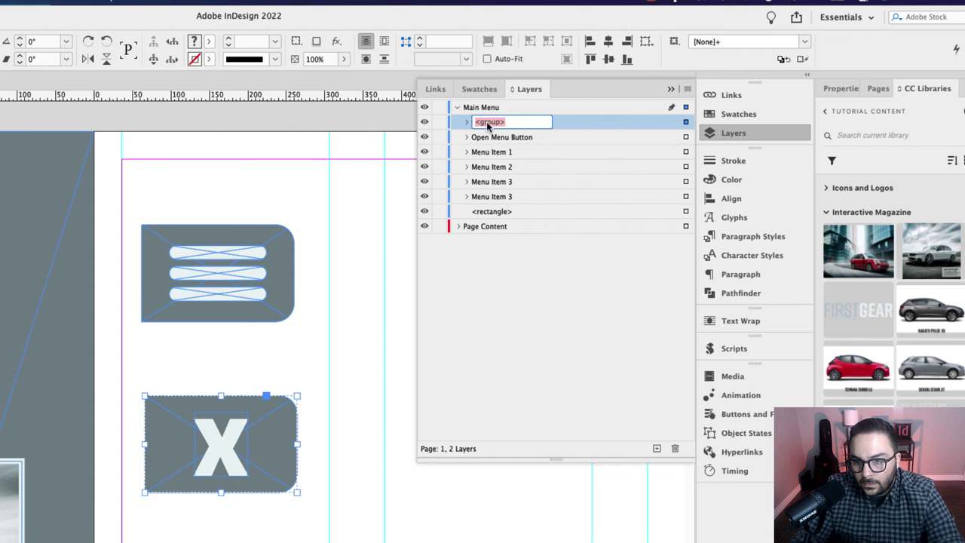
type("Close")
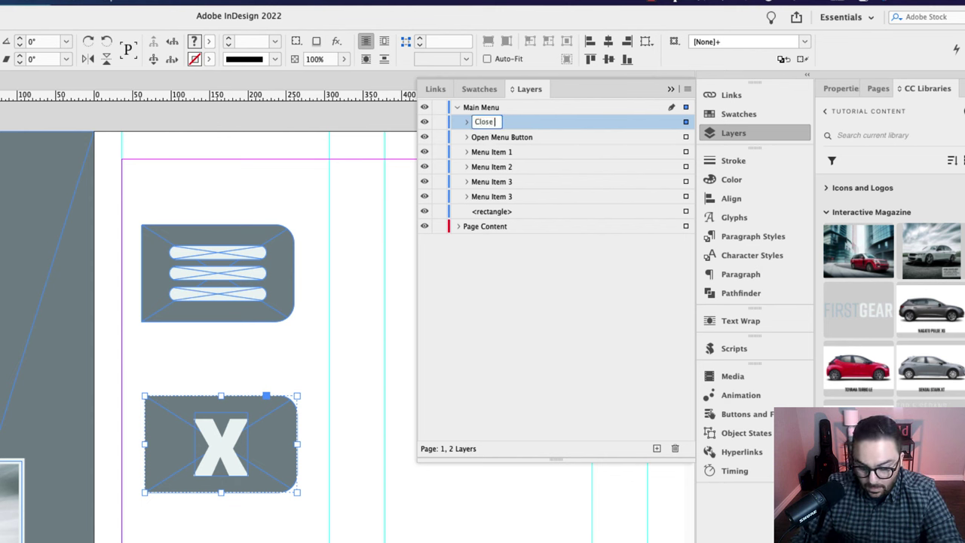
type(" Menu Butt")
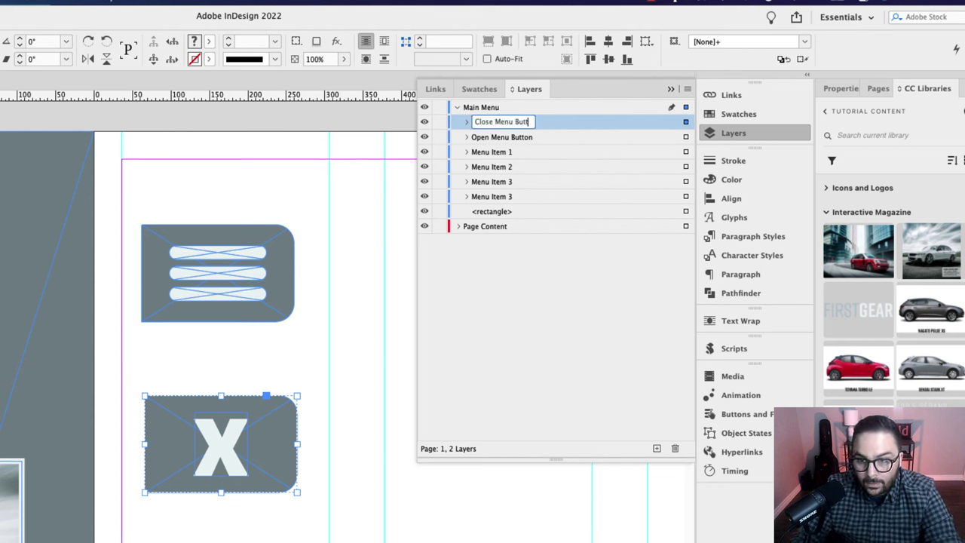
type("on")
key("Return")
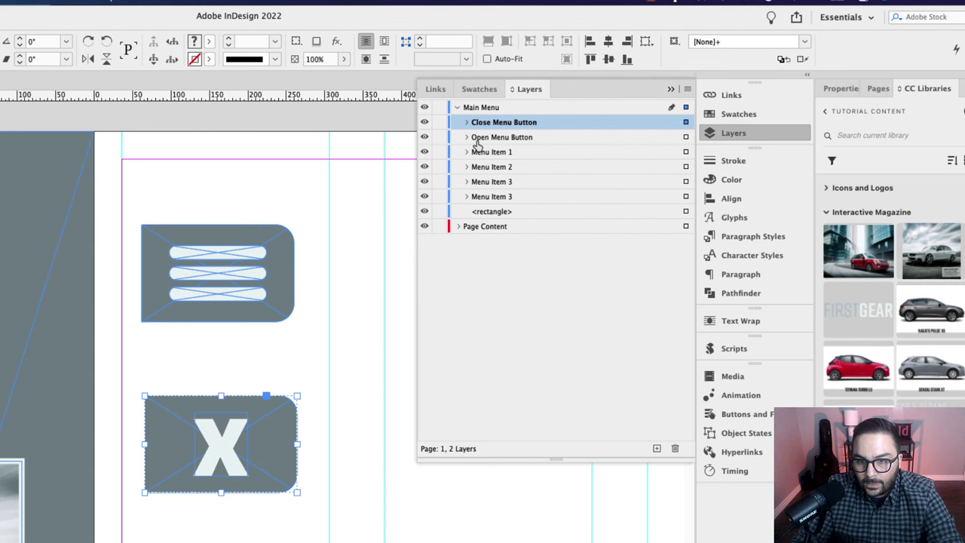
left_click(492, 143)
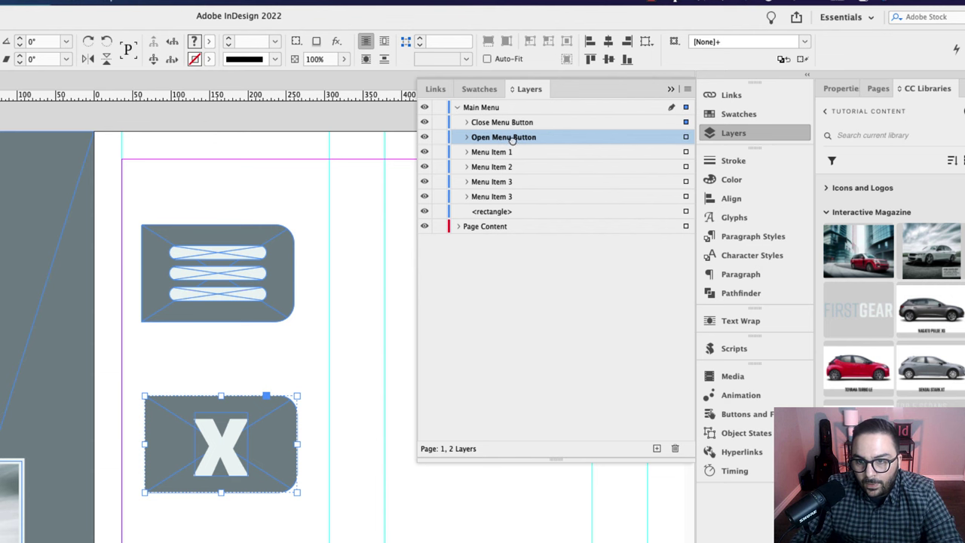
left_click_drag(511, 141, 514, 122)
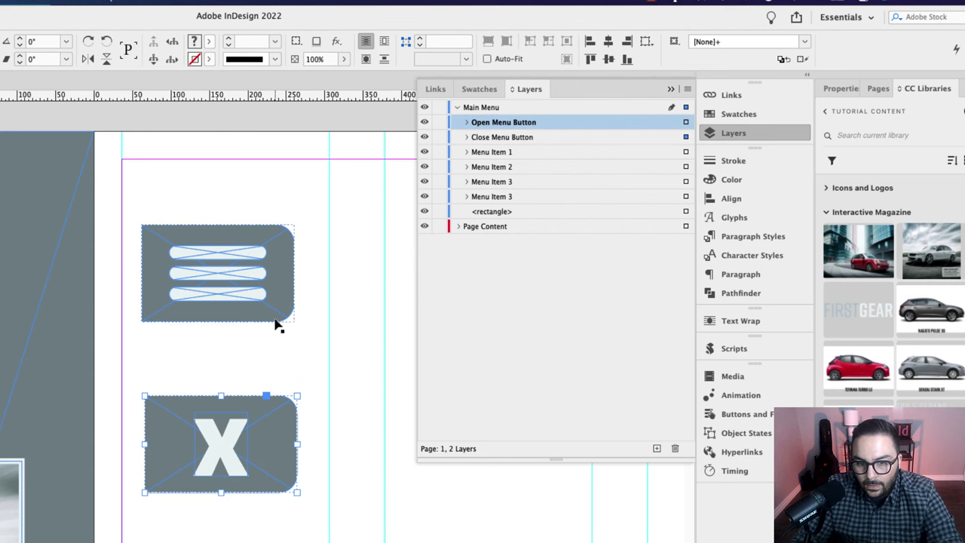
Step: Centre both buttons on each other and move the stack to the page's top-left
left_click_drag(248, 198, 198, 517)
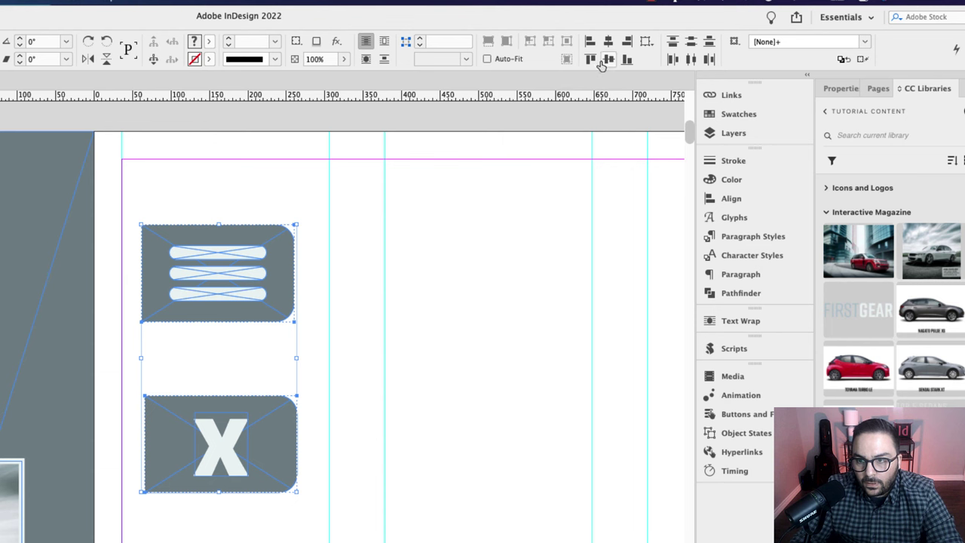
left_click(608, 59)
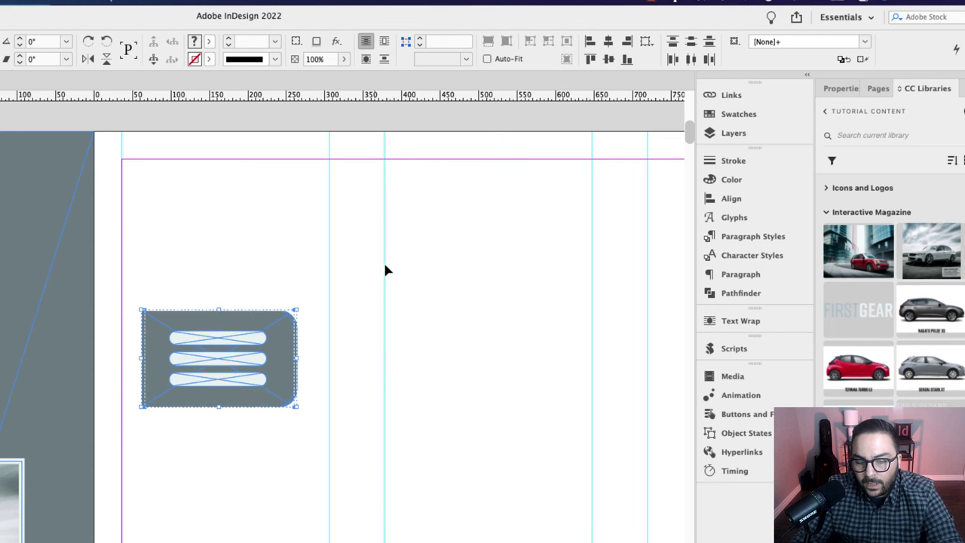
left_click(609, 41)
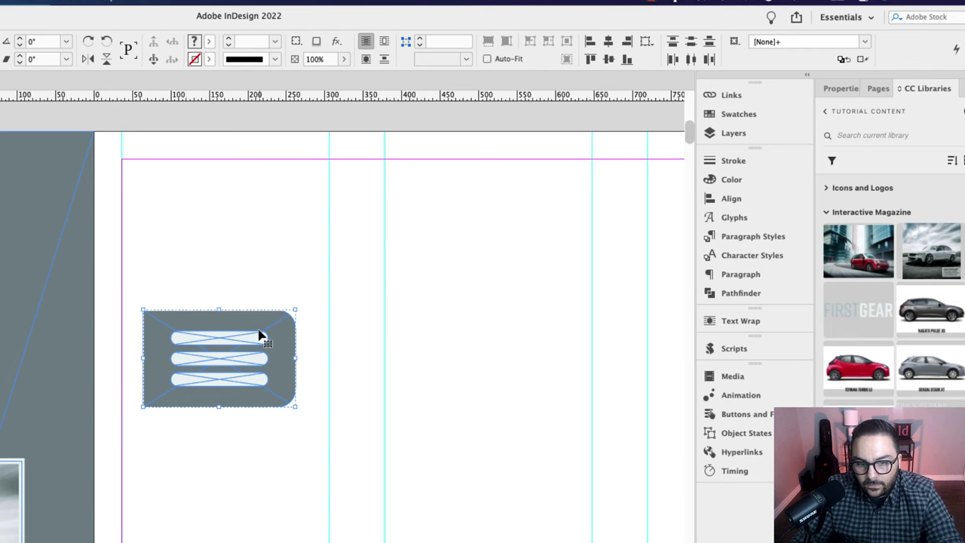
left_click_drag(283, 322, 394, 216)
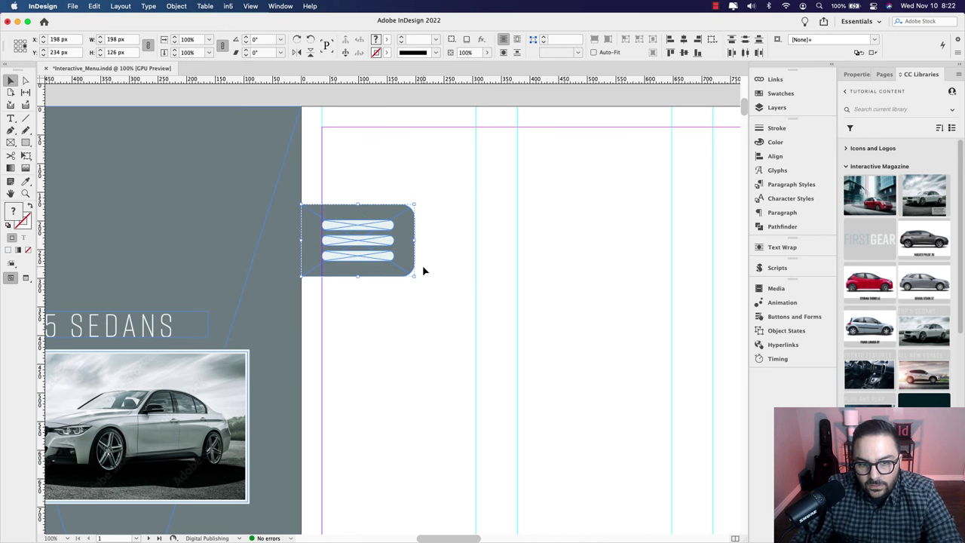
Step: Toggle preview mode, then marquee-select the grey sidebar and its four car menu items
scroll(423, 270, "down", 2)
scroll(424, 268, "down", 1)
scroll(451, 324, "down", 1)
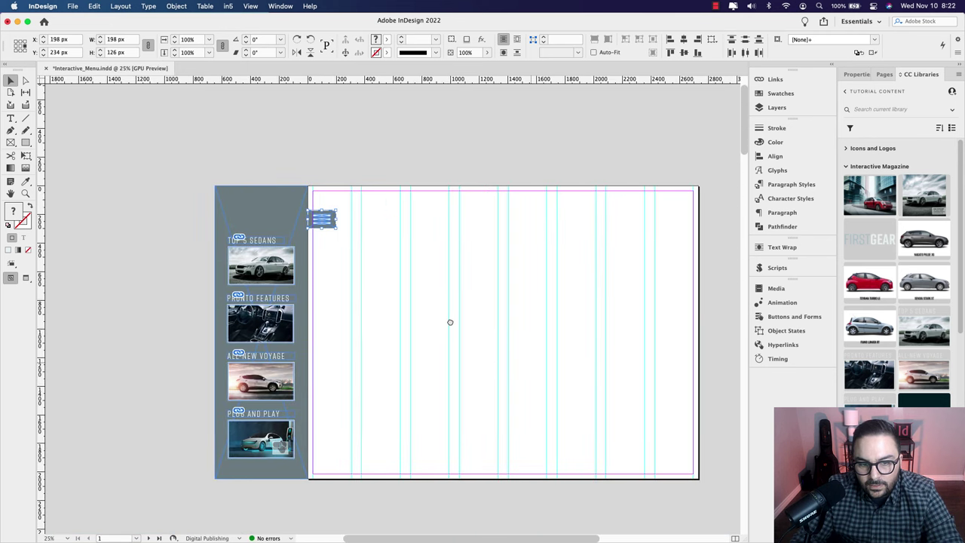
left_click(390, 300)
key("w")
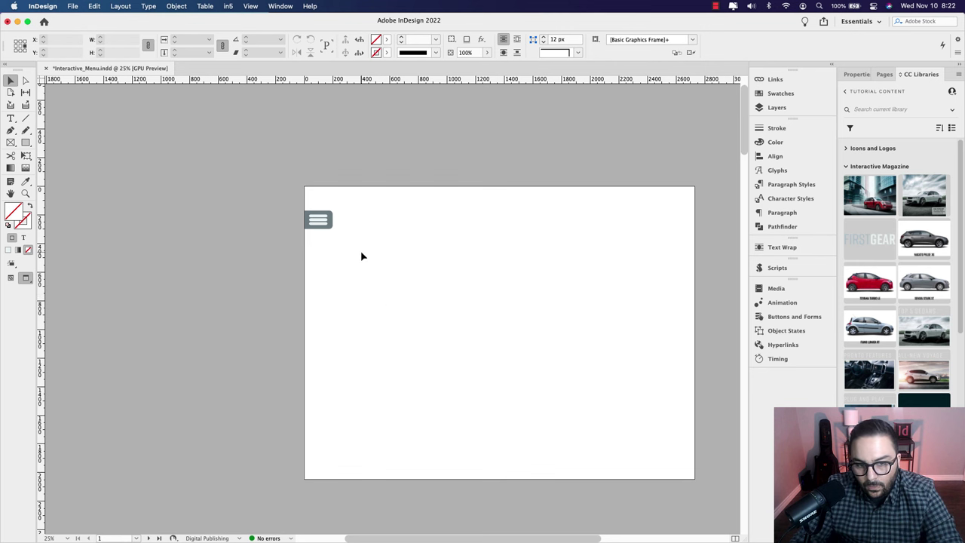
key("w")
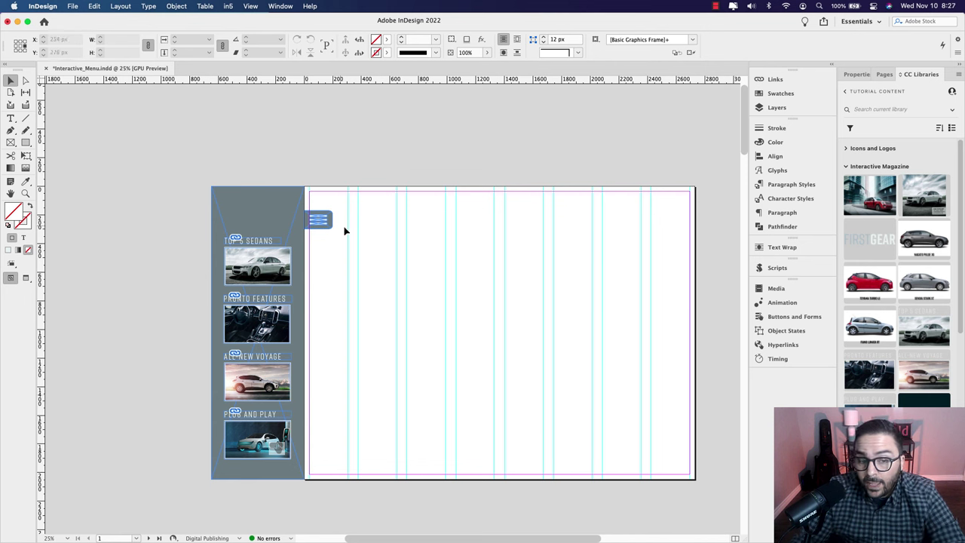
left_click_drag(198, 239, 296, 485)
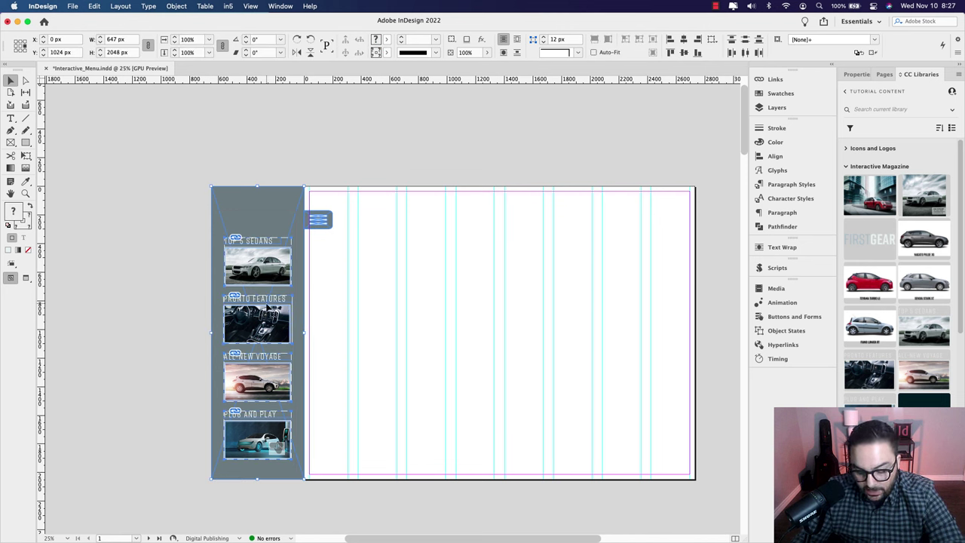
Step: Group the sidebar and menu items, and rename the duplicate Menu Item 3 to 'Menu Item 4'
key("super+g")
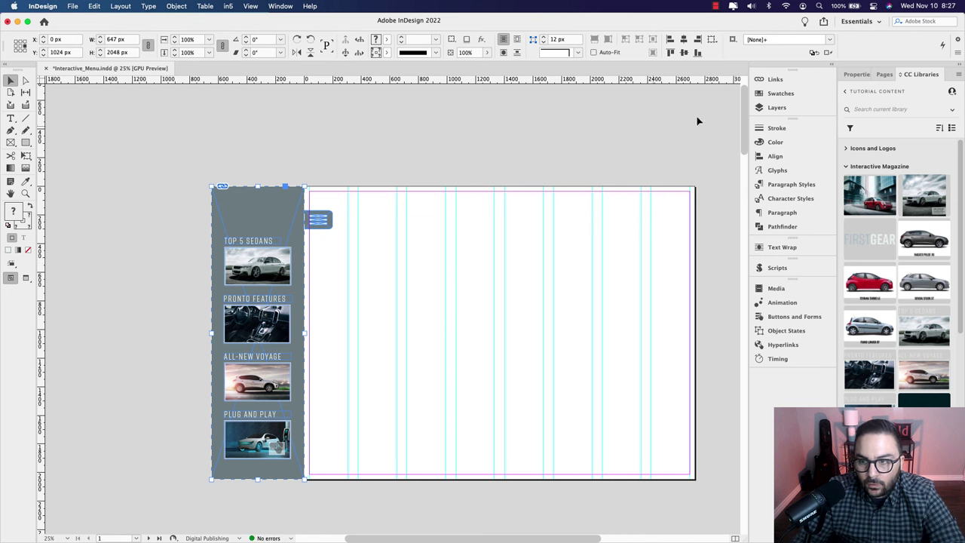
left_click(777, 107)
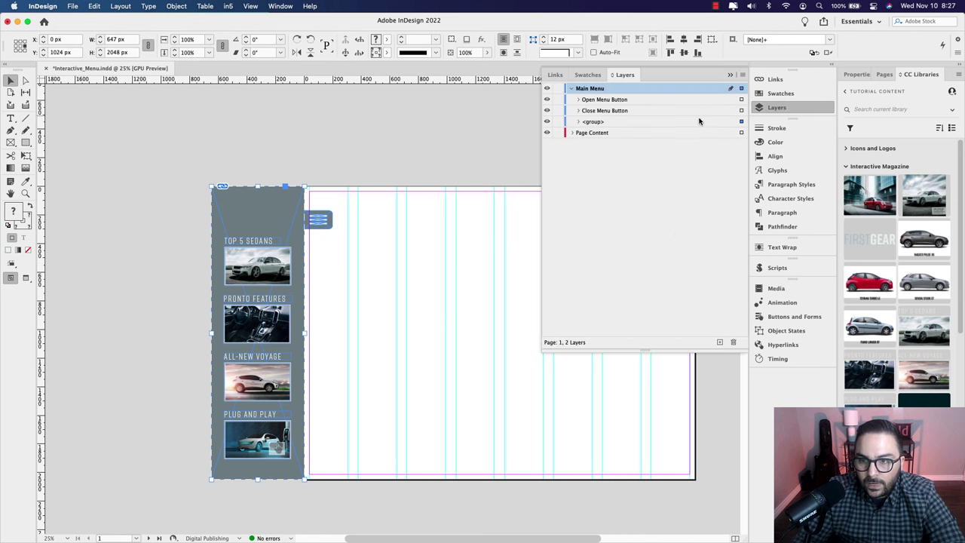
left_click(579, 123)
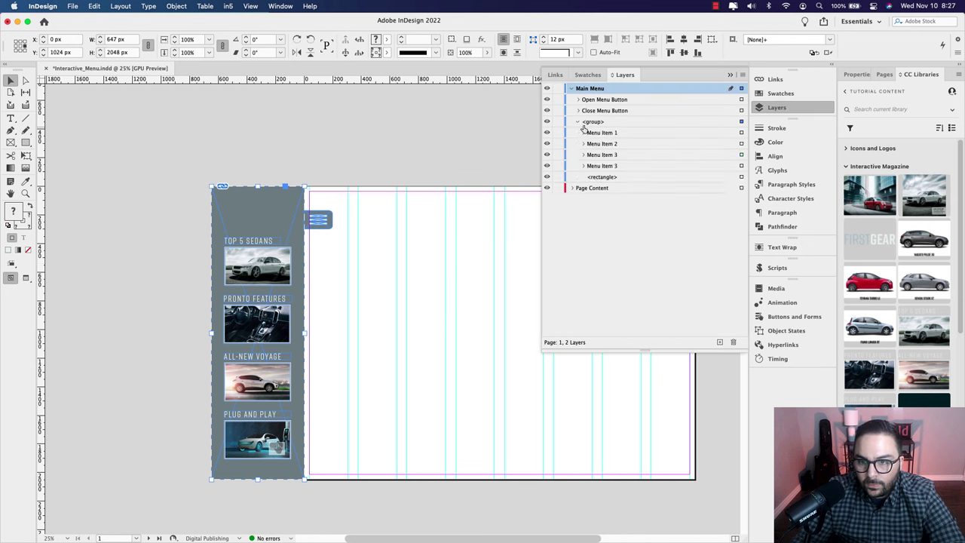
left_click(615, 165)
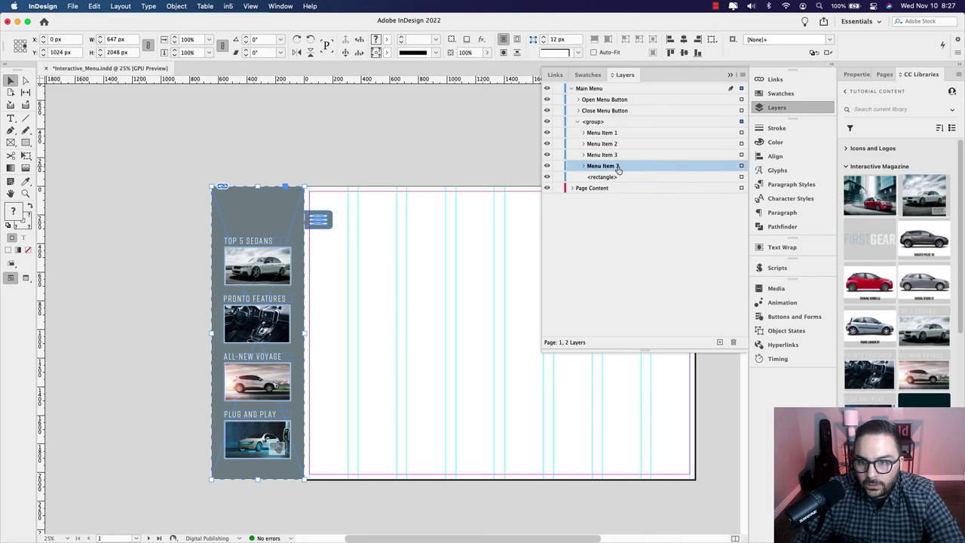
left_click(741, 167)
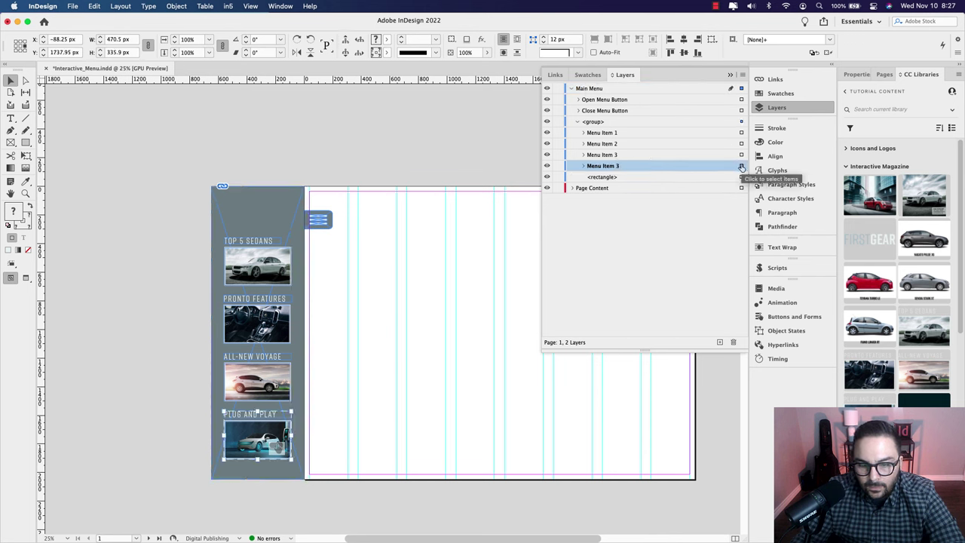
double_click(613, 166)
left_click(619, 167)
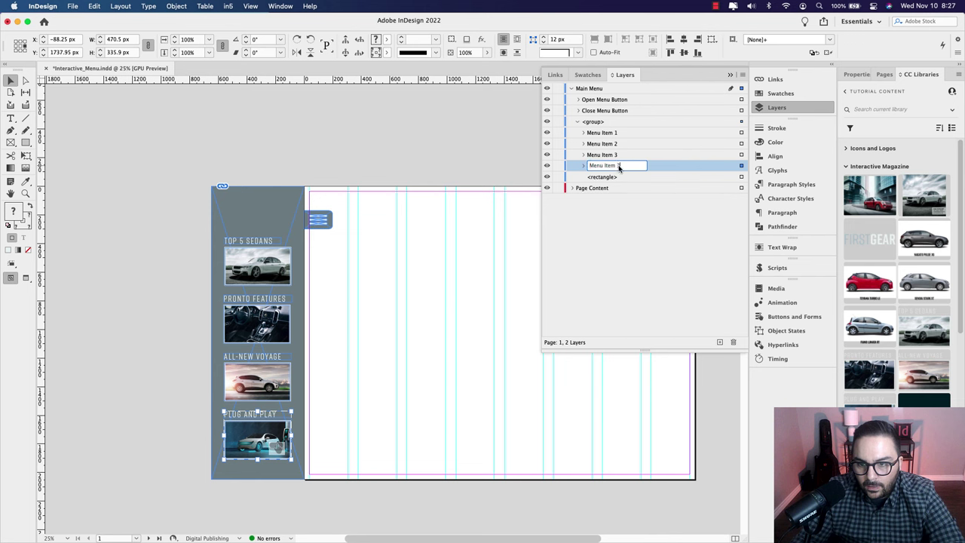
key("BackSpace")
type("4")
key("Return")
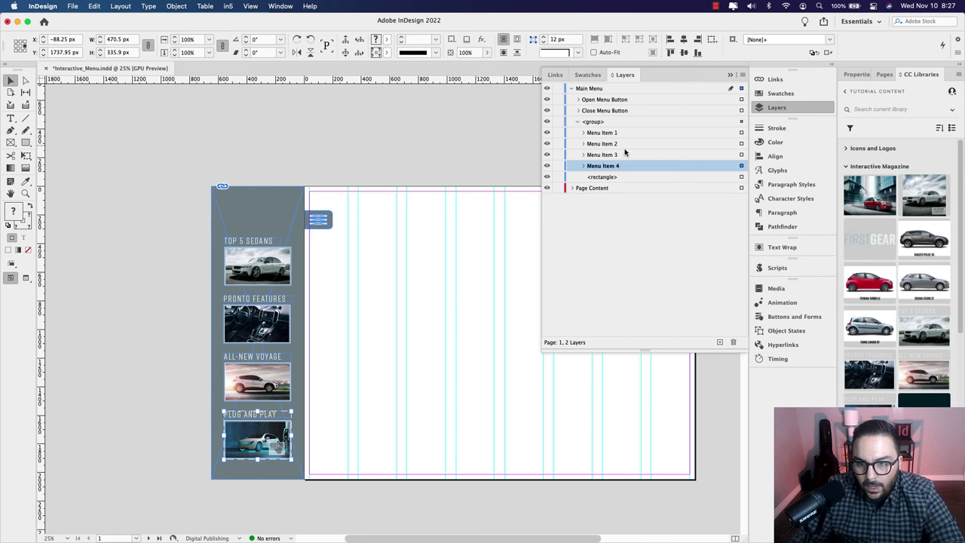
Step: Name the new group 'Main Menu Group' in the Layers panel
left_click(741, 177)
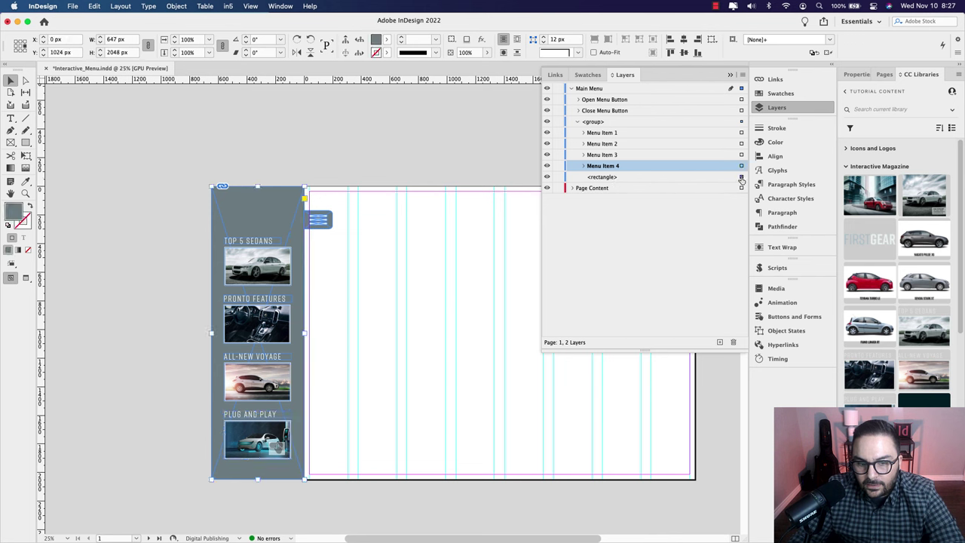
left_click(596, 123)
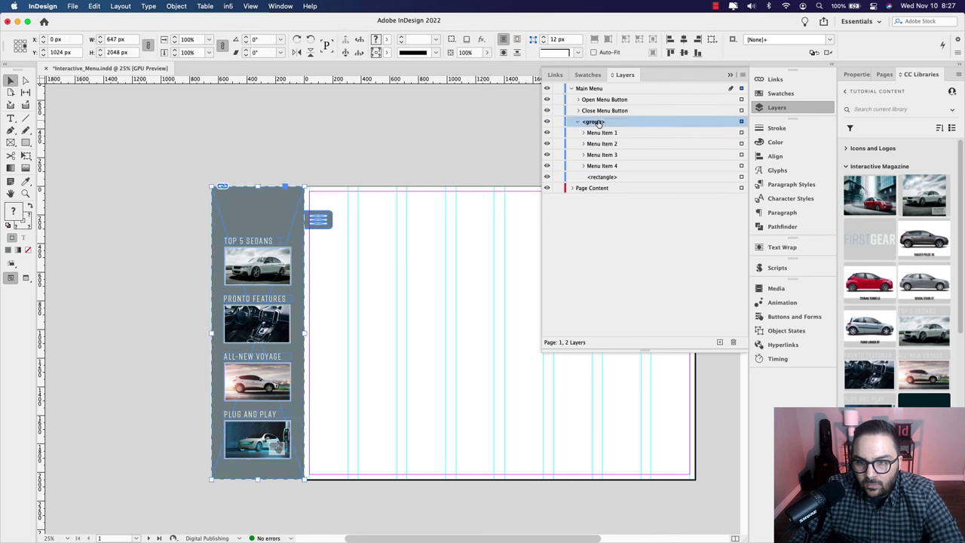
left_click(592, 123)
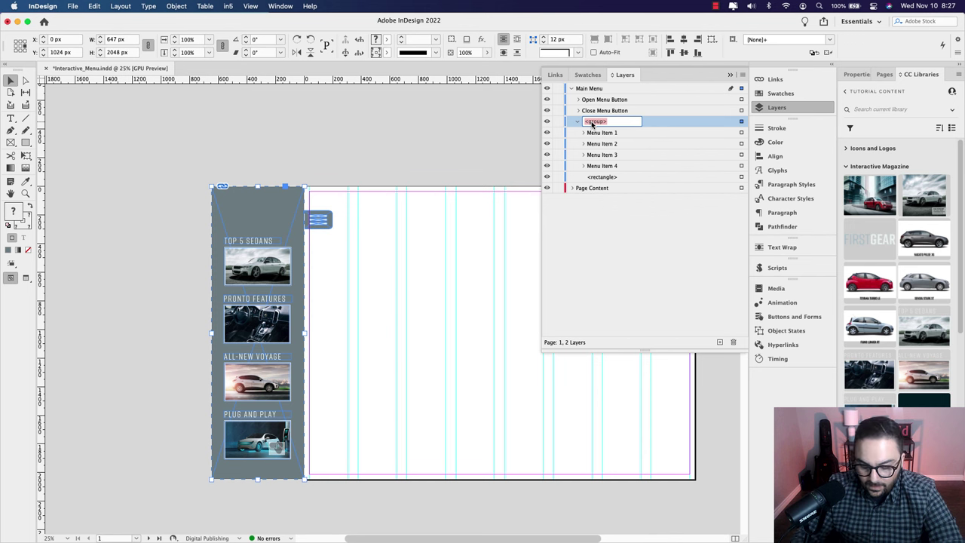
type("Main Menu")
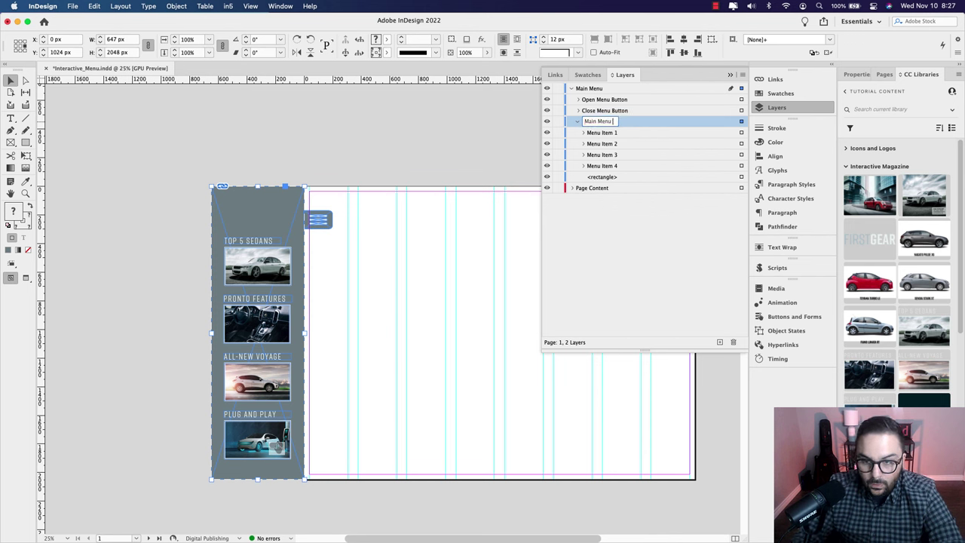
type(" Group")
key("Return")
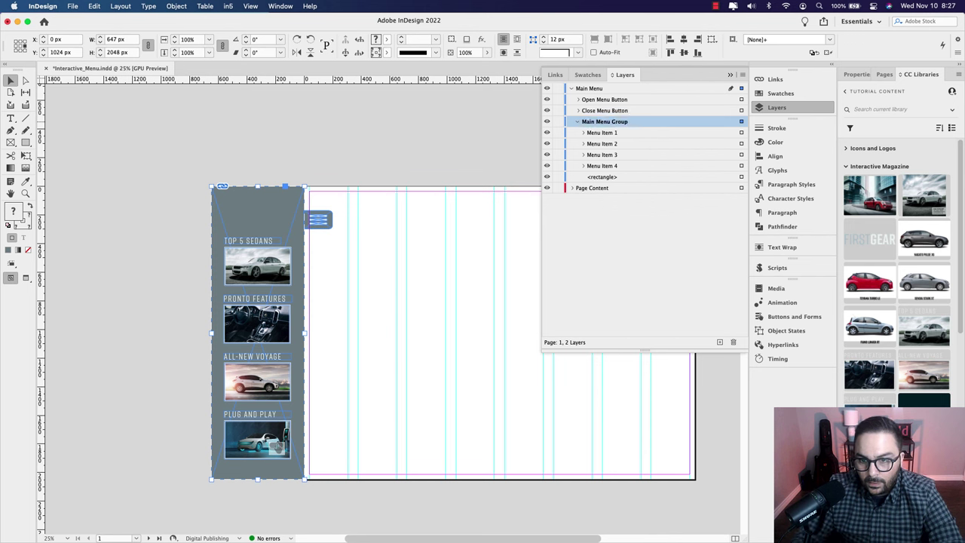
left_click(578, 122)
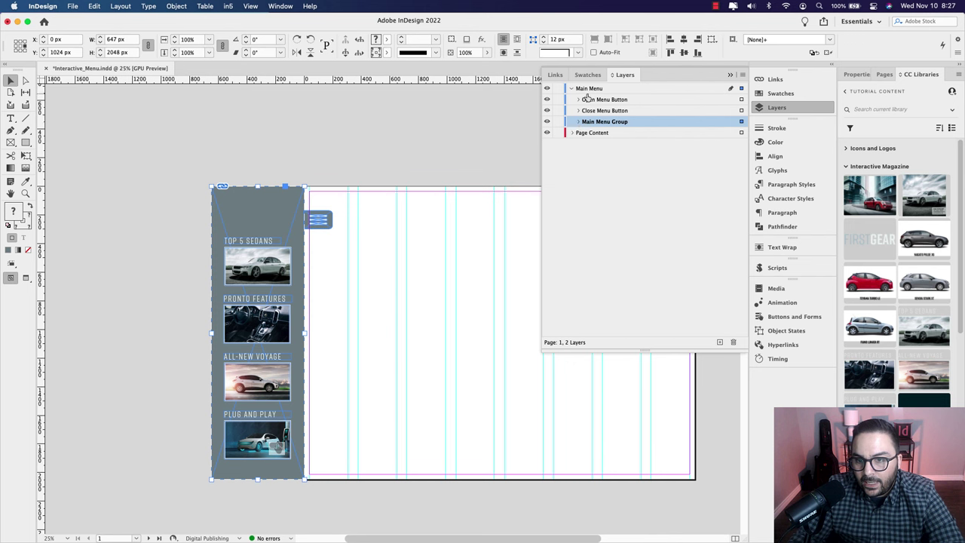
Step: Hide and reshow Open Menu Button and Close Menu Button to check their stacking
left_click(596, 101)
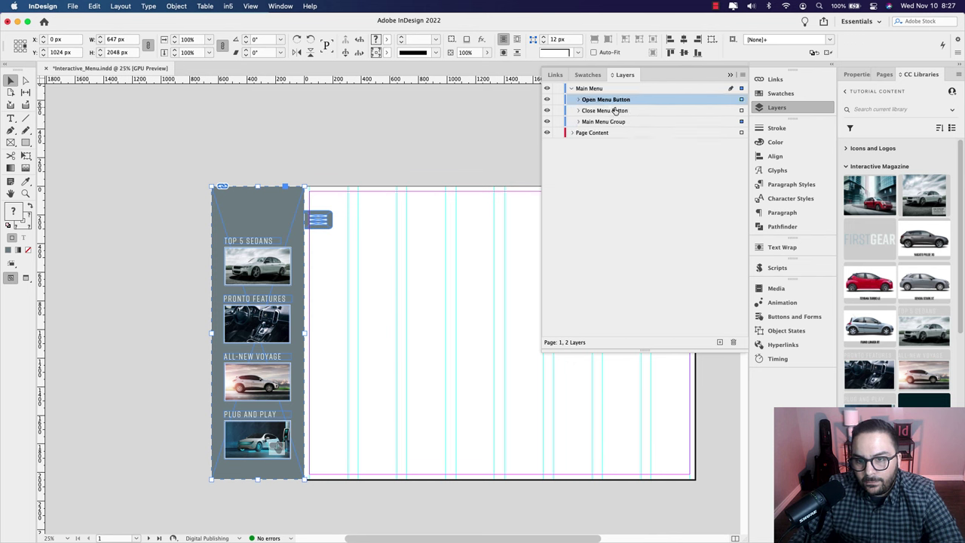
left_click(547, 99)
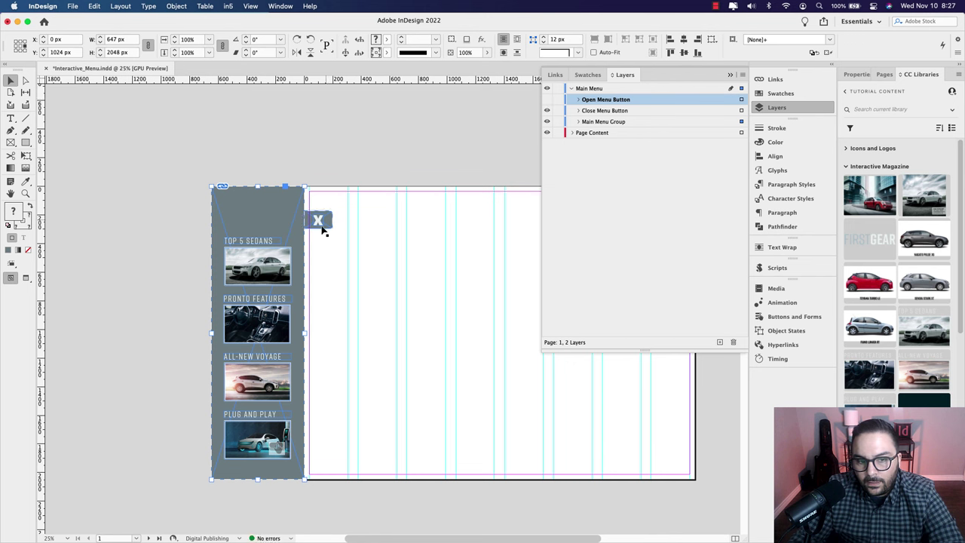
left_click(547, 111)
left_click(548, 110)
left_click(547, 101)
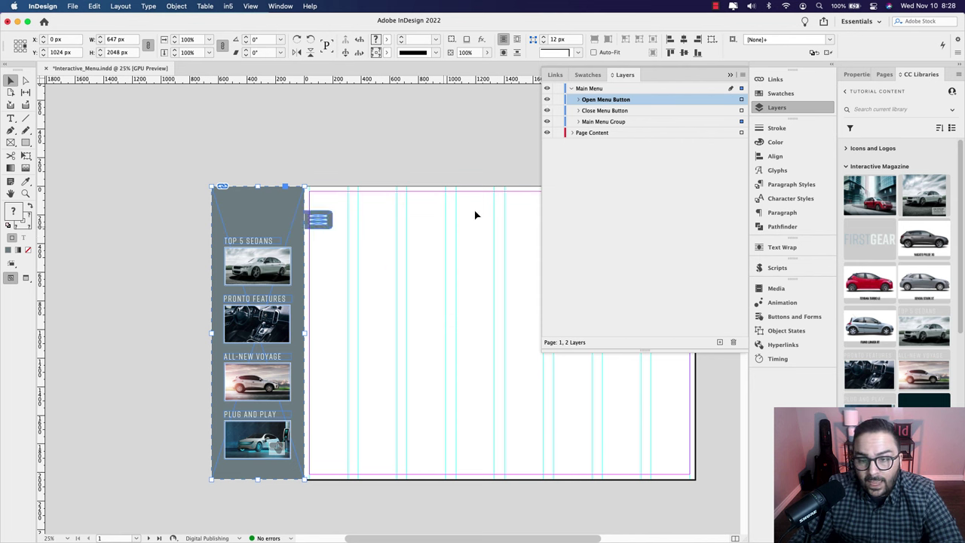
left_click(731, 76)
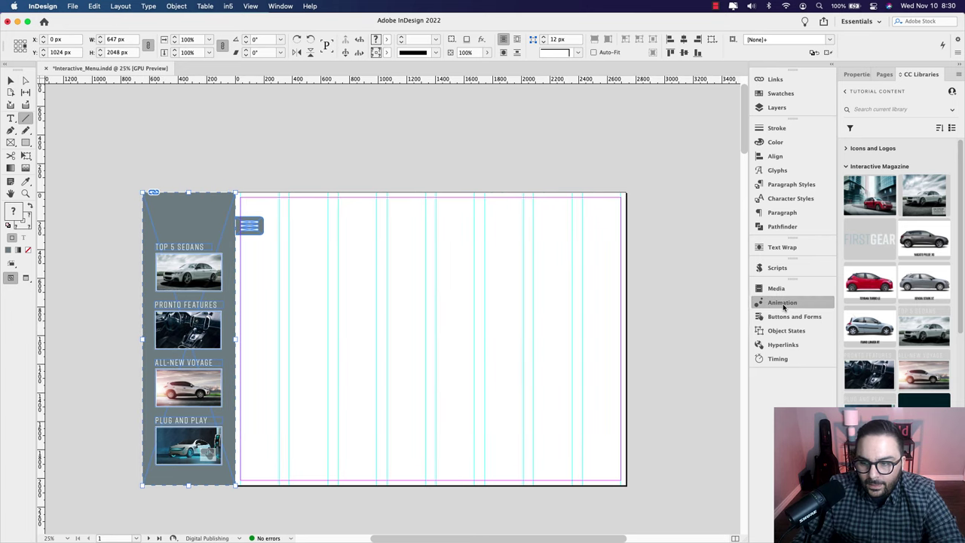
Step: Open the Animation settings and pull them out as a separate floating panel
left_click(766, 303)
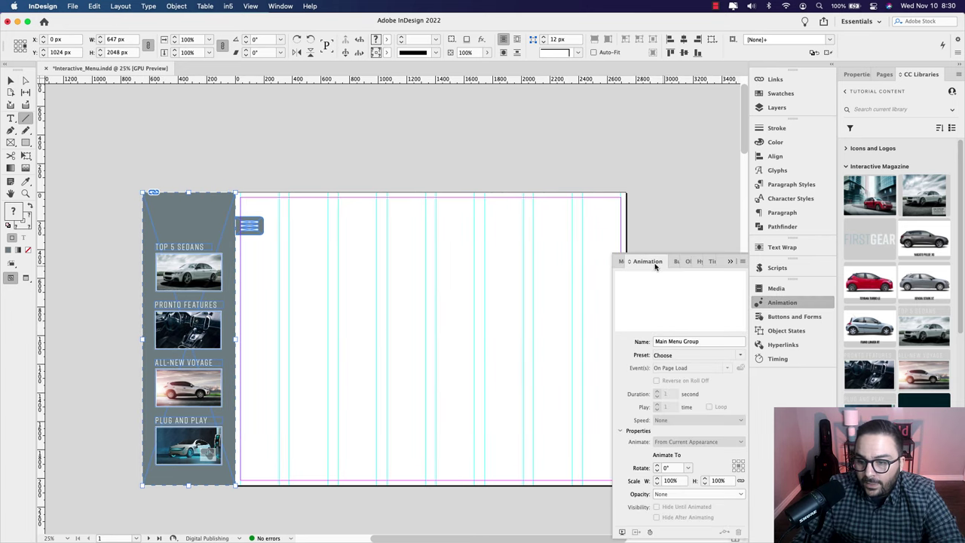
left_click_drag(655, 265, 486, 183)
left_click(731, 260)
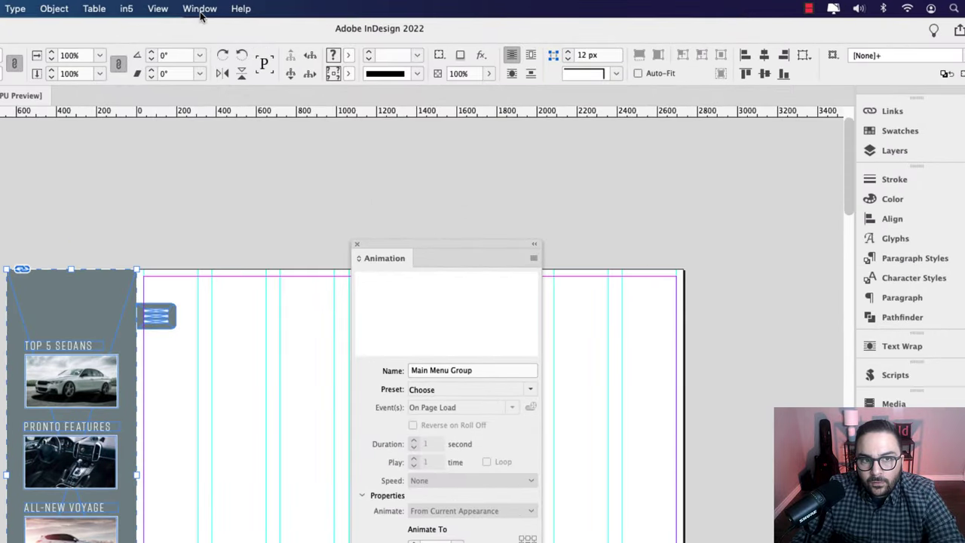
left_click(200, 8)
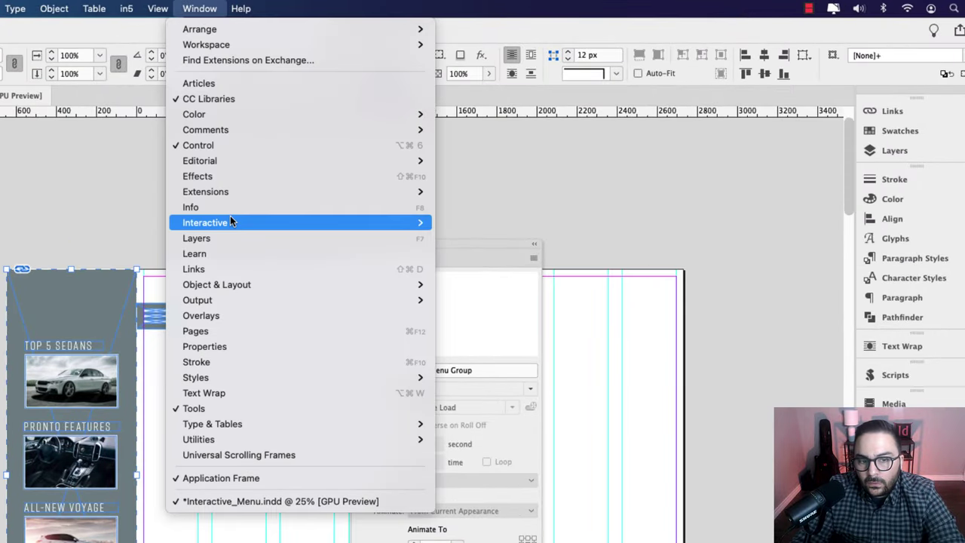
mouse_move(230, 219)
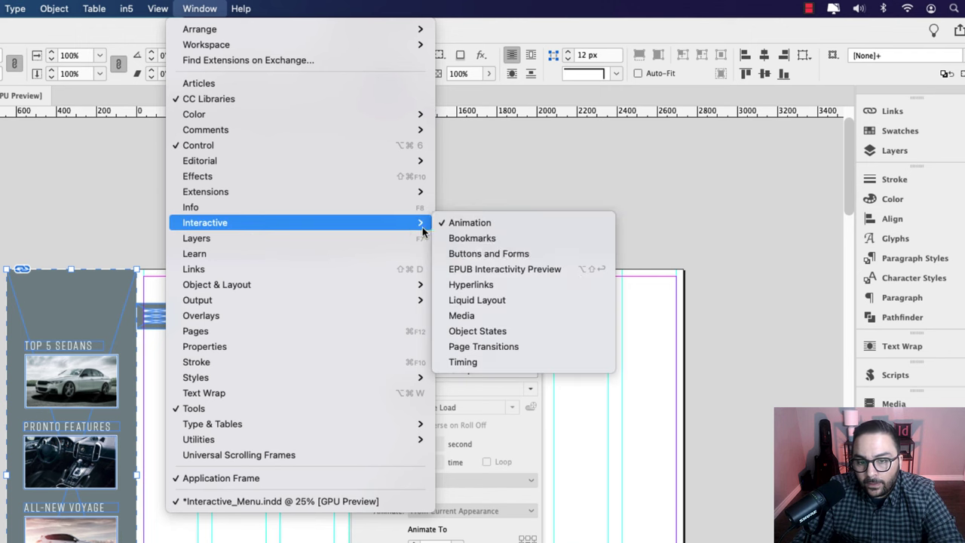
key("Escape")
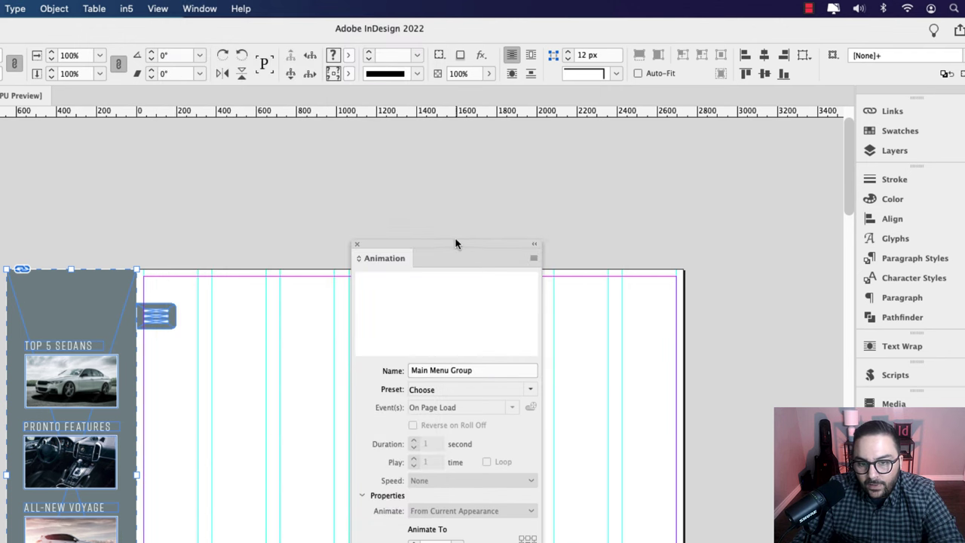
Step: Reposition the Animation panel and view the preset list without applying a preset
left_click_drag(455, 243, 537, 249)
left_click_drag(536, 215, 557, 211)
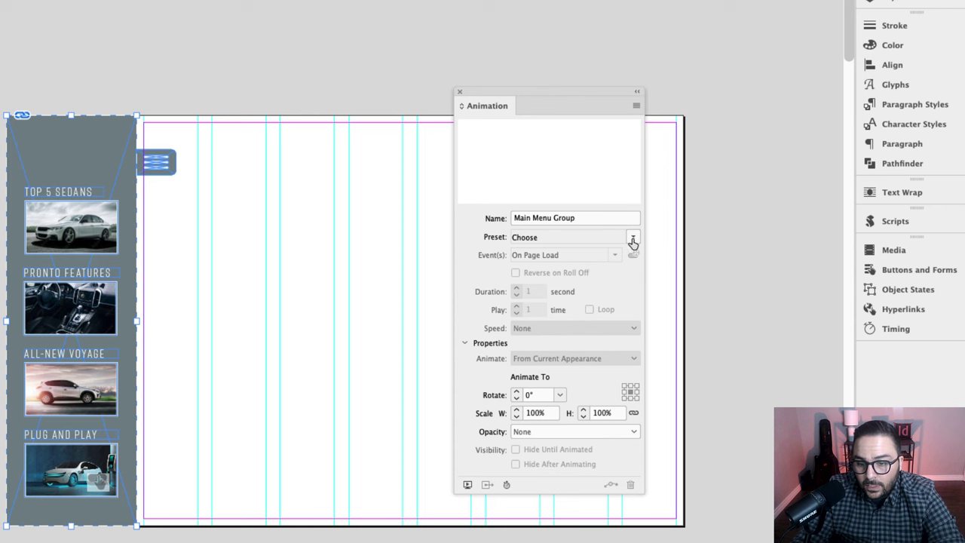
left_click(632, 357)
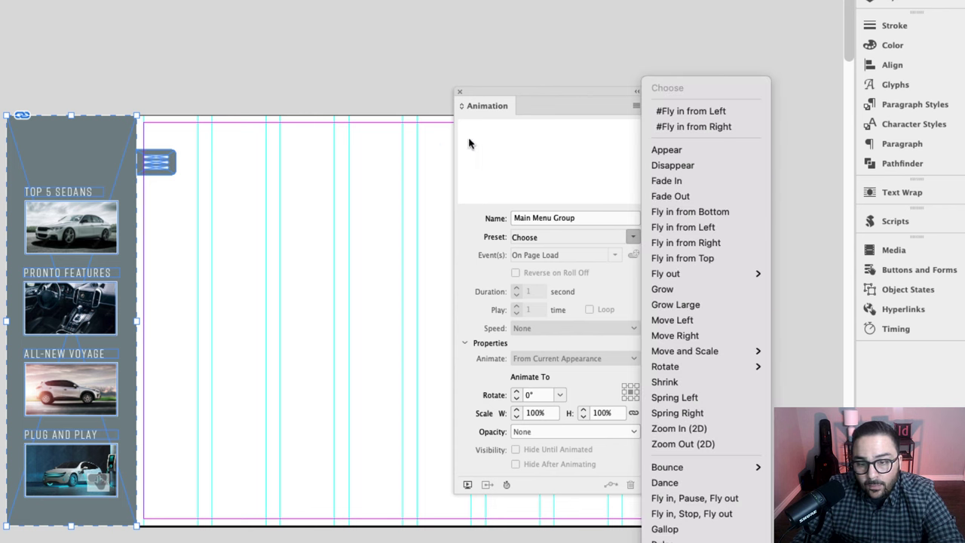
left_click(542, 98)
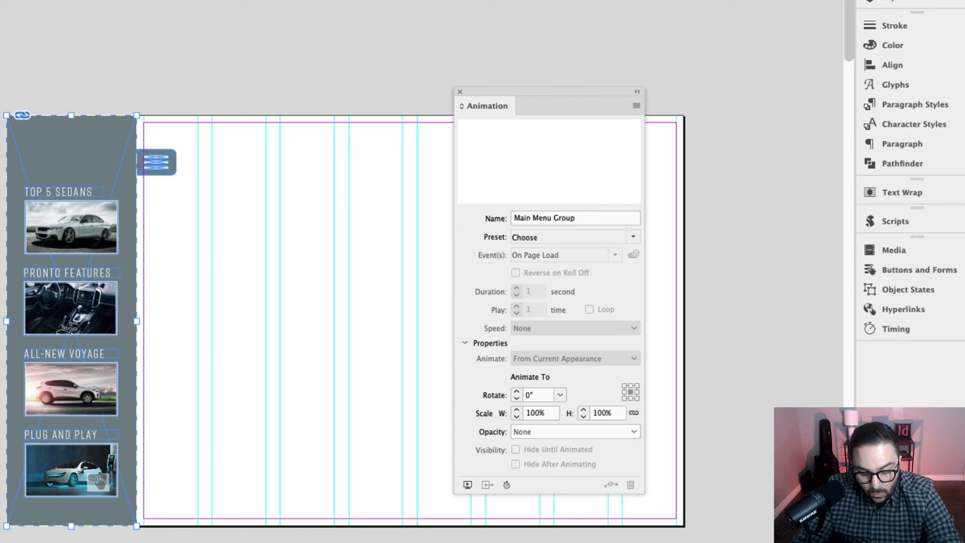
Step: Draw a horizontal line about 635 px long and give the menu group a custom motion-path animation
left_click_drag(75, 329, 201, 332)
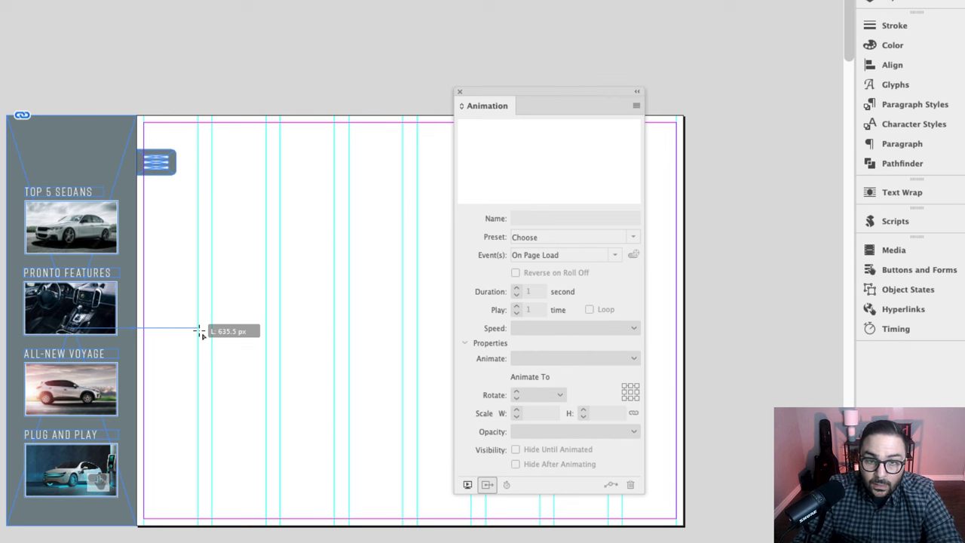
left_click_drag(200, 331, 199, 330)
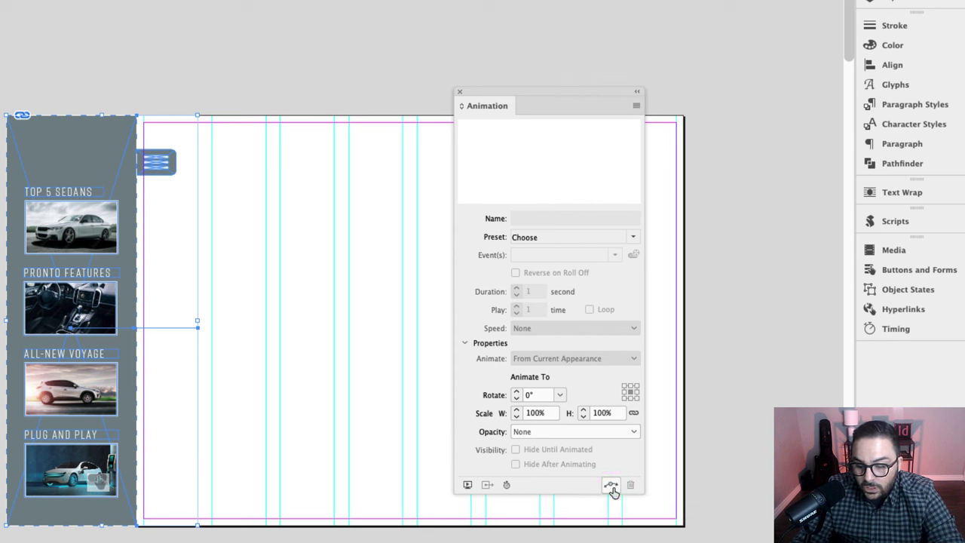
left_click(611, 484)
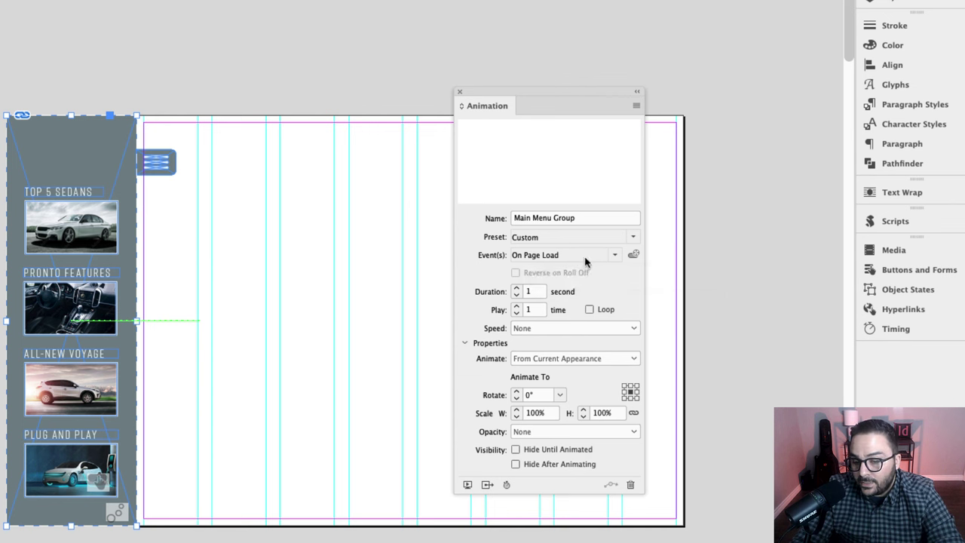
Step: Set the animation duration to 0.25 seconds
double_click(532, 293)
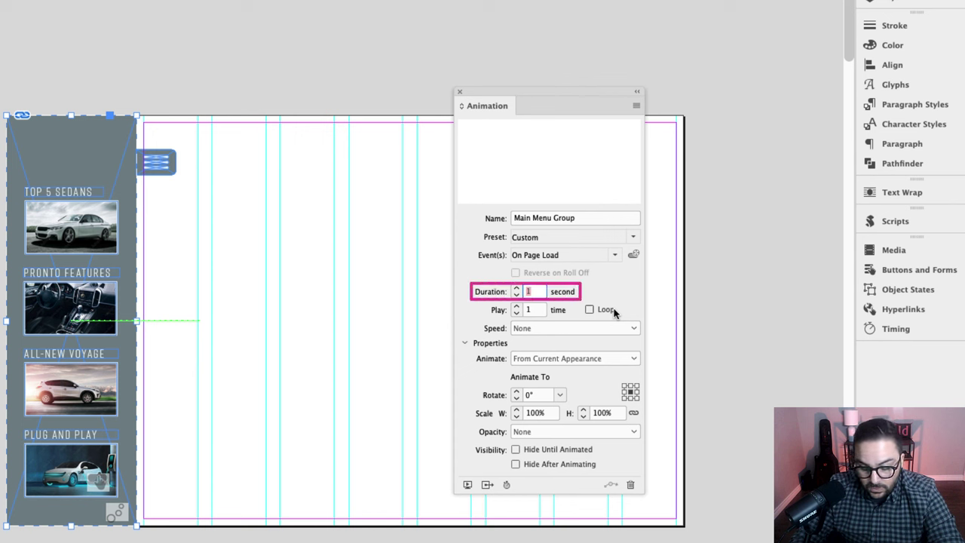
key("BackSpace")
type(".12")
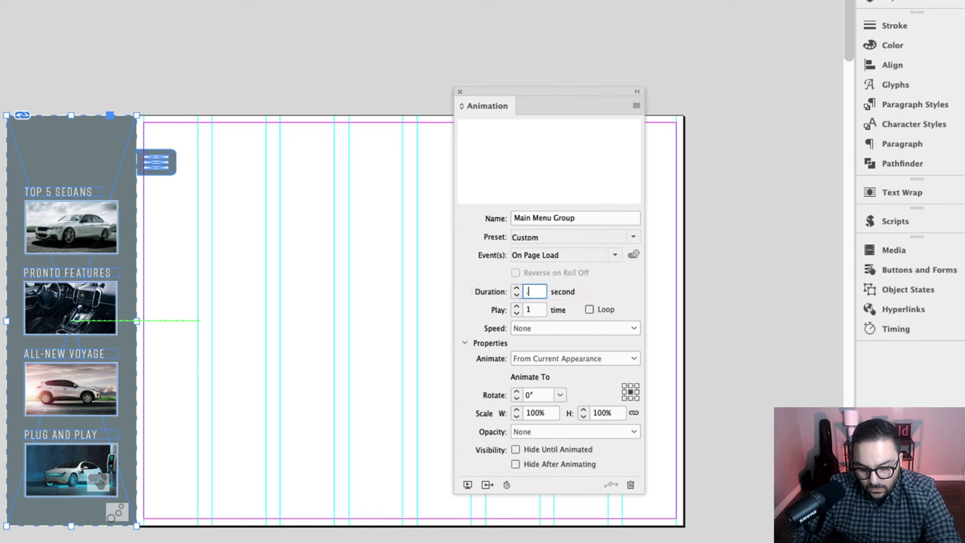
key("Tab")
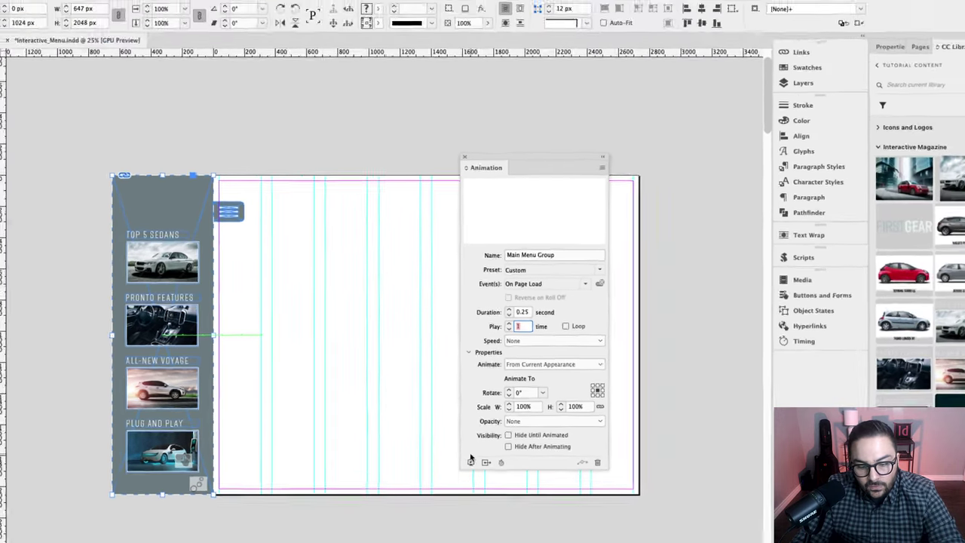
left_click(470, 461)
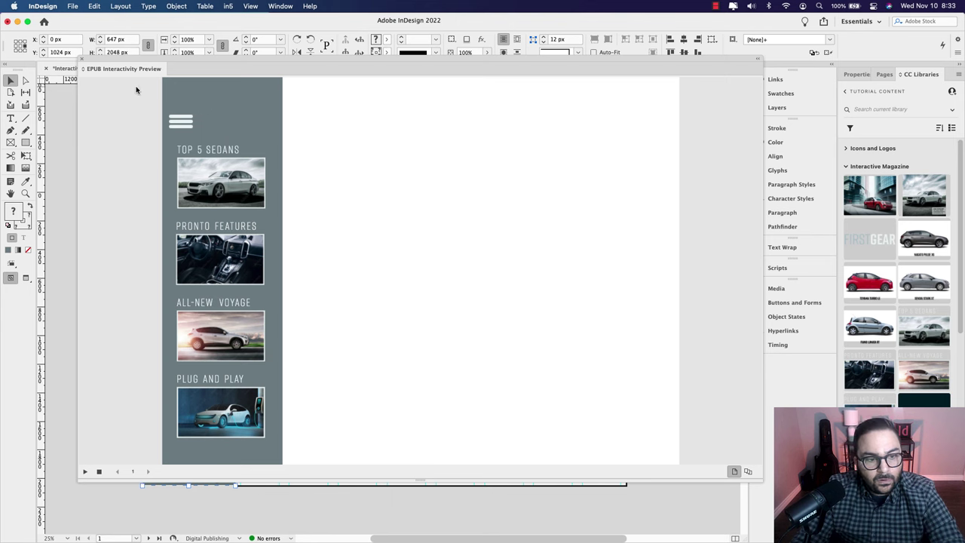
left_click(84, 60)
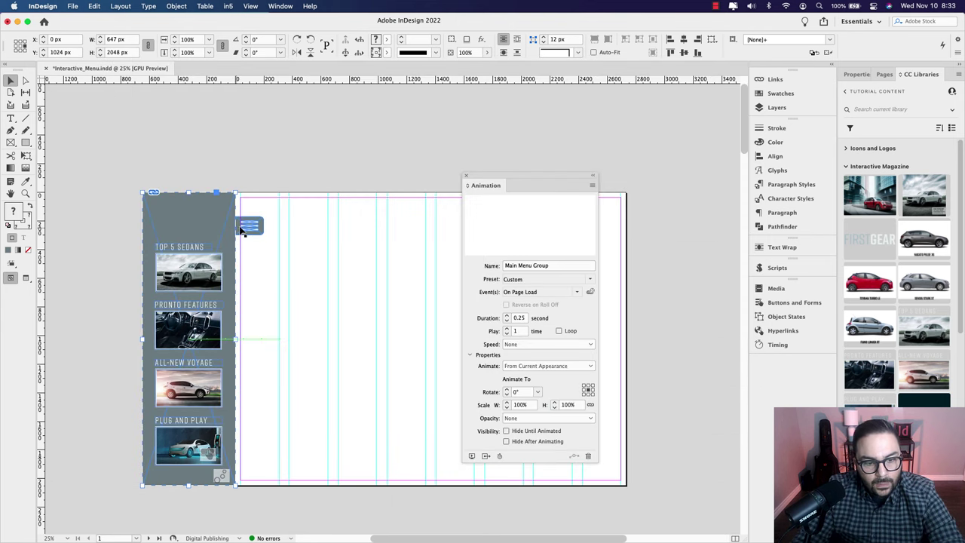
Step: Nudge the hamburger open-menu button up 20 px and scale it down slightly
left_click(243, 227)
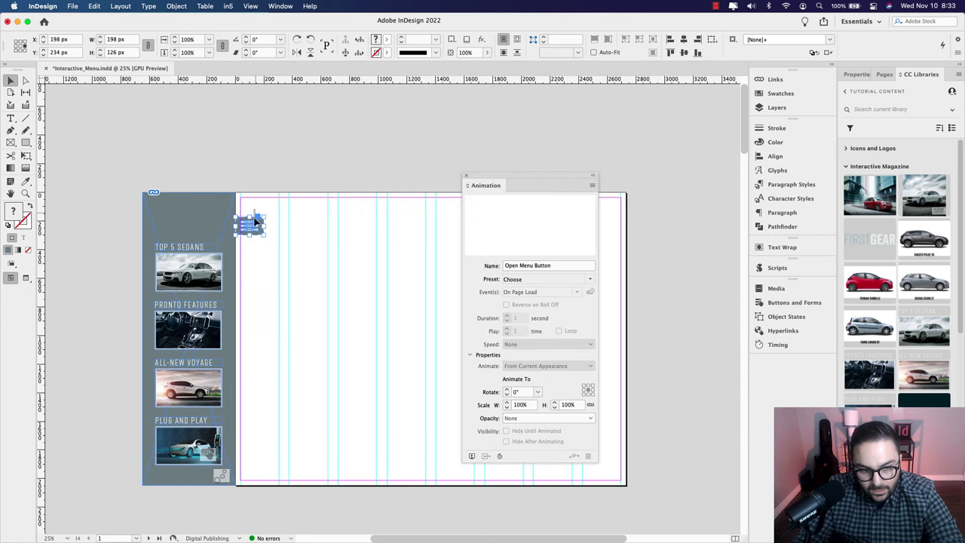
key("shift+Up")
key("shift+Up")
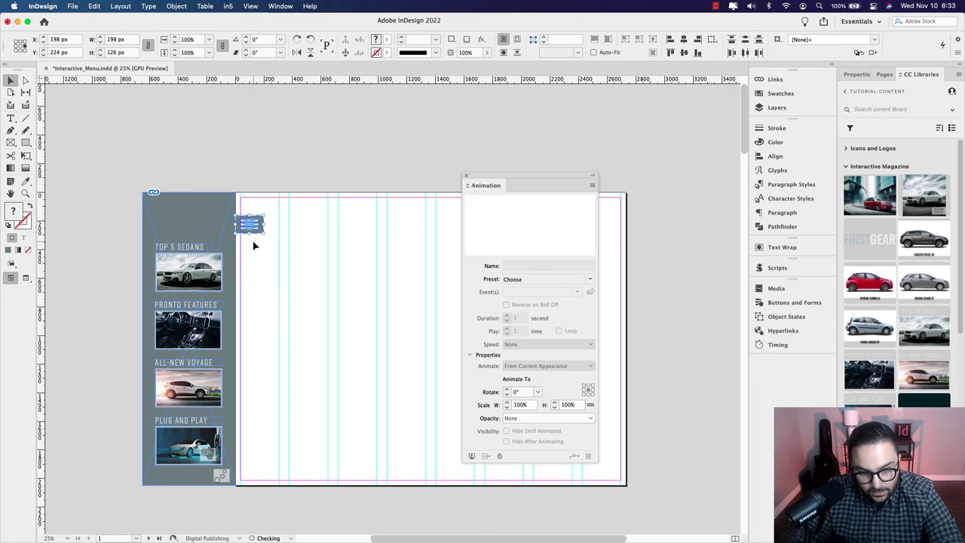
key("super+1")
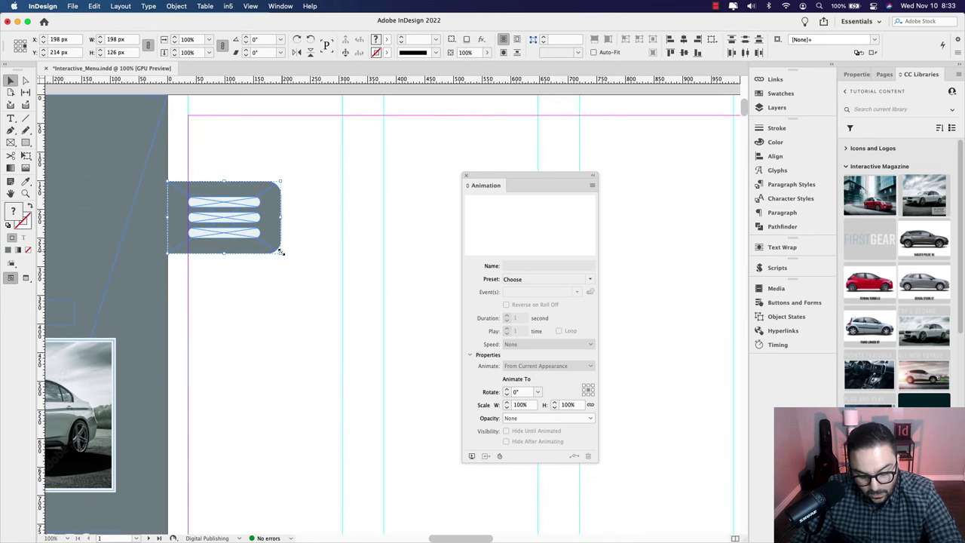
left_click_drag(280, 252, 306, 181)
scroll(276, 244, "down", 2)
left_click_drag(352, 216, 129, 189)
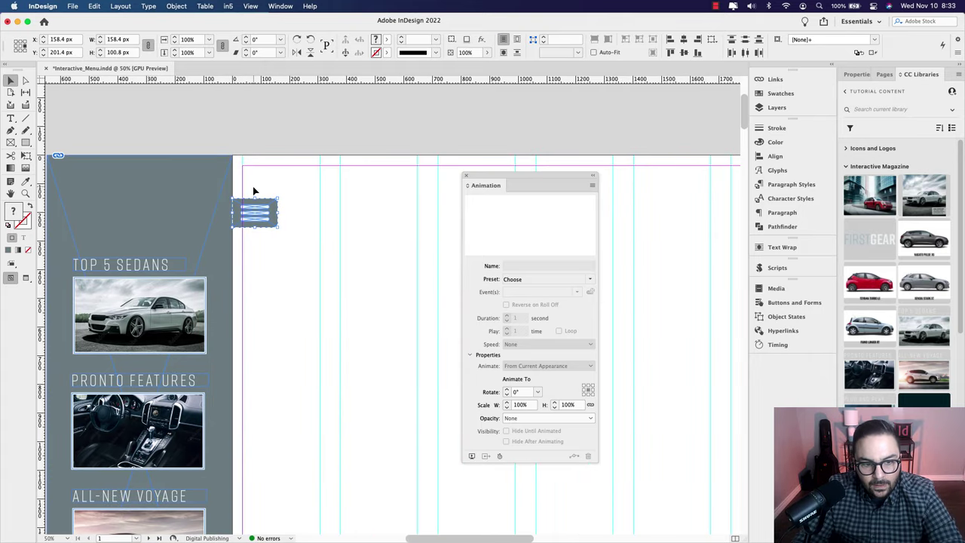
left_click(267, 253)
Step: Show the Layers panel with the Main Menu layer's contents
scroll(288, 321, "down", 3)
scroll(289, 321, "left", 1)
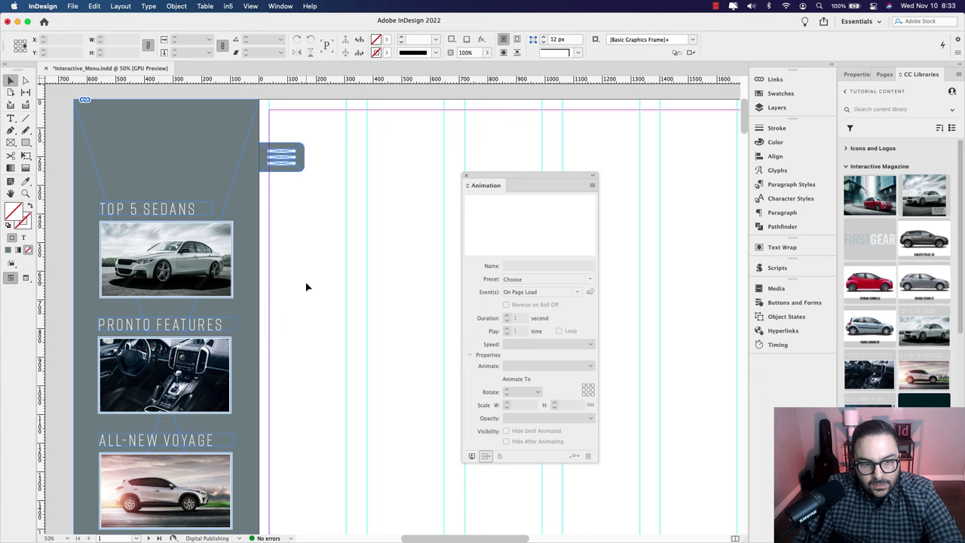
scroll(305, 282, "down", 1)
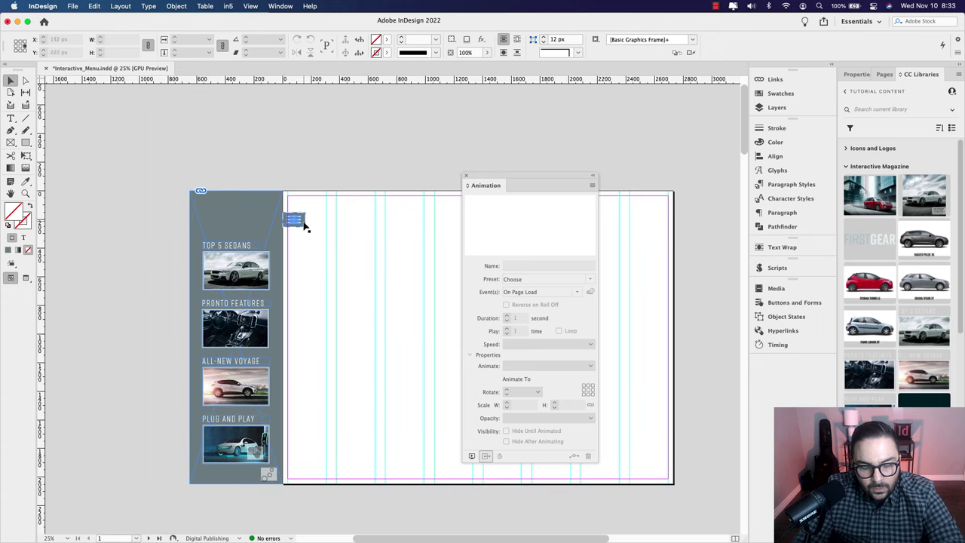
scroll(304, 224, "up", 3)
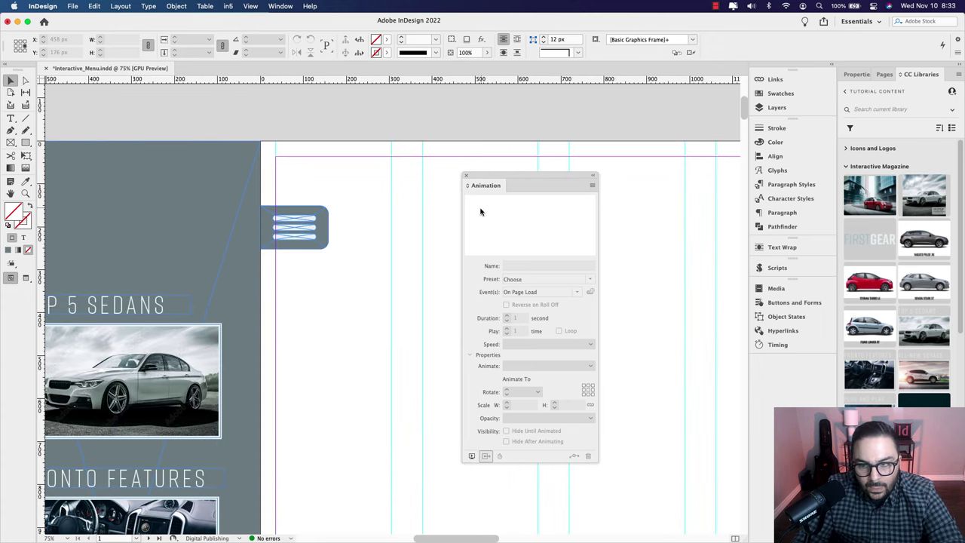
left_click(784, 106)
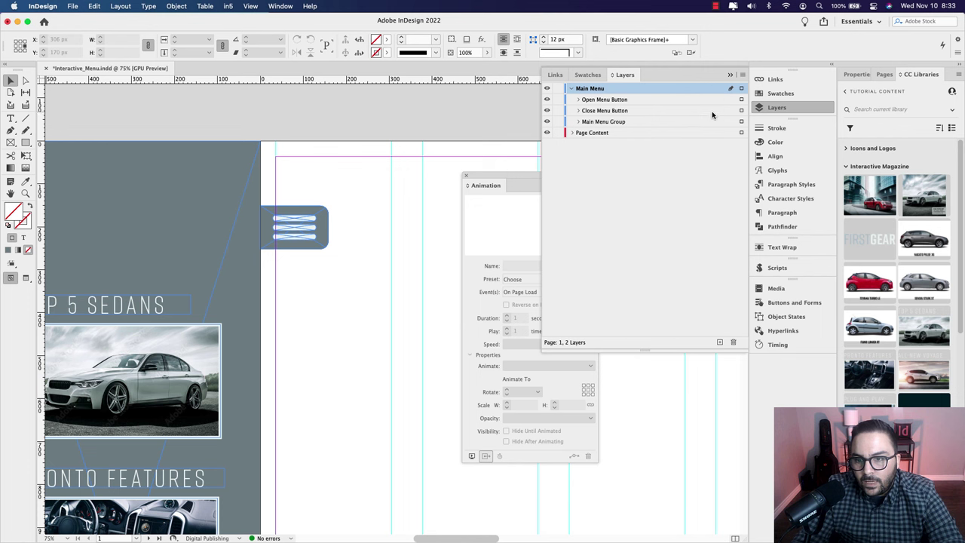
Step: Make the hamburger icon a button named 'Open Menu Button'
left_click(741, 100)
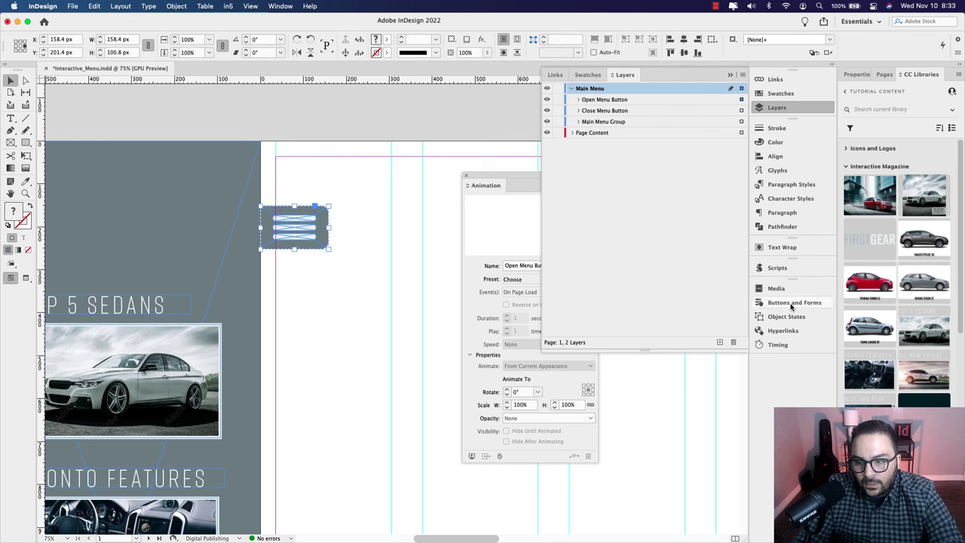
left_click_drag(791, 303, 472, 173)
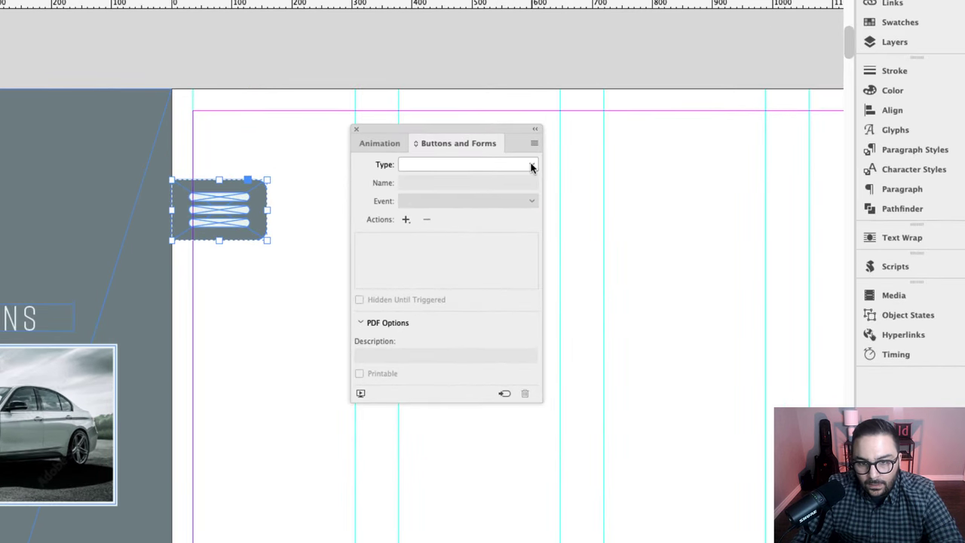
left_click(531, 165)
left_click(462, 181)
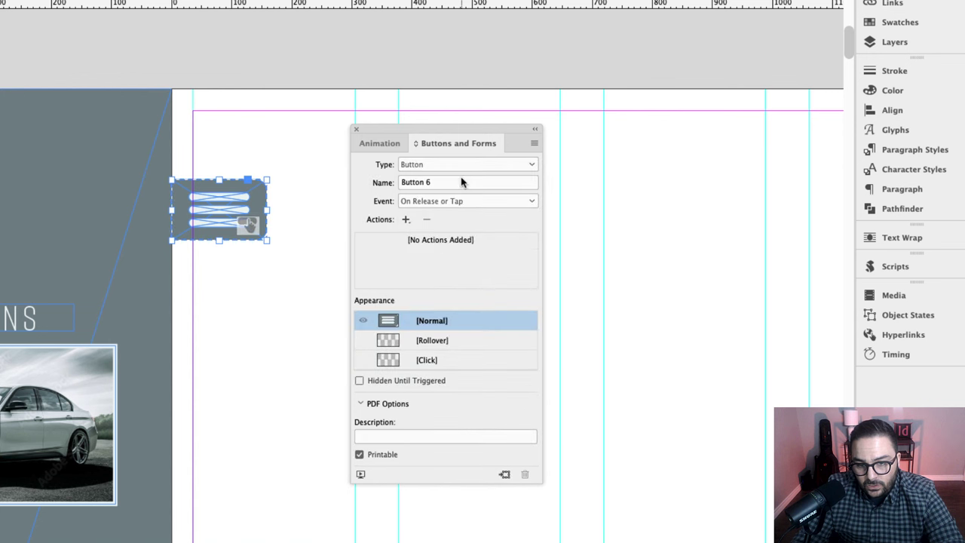
left_click(444, 184)
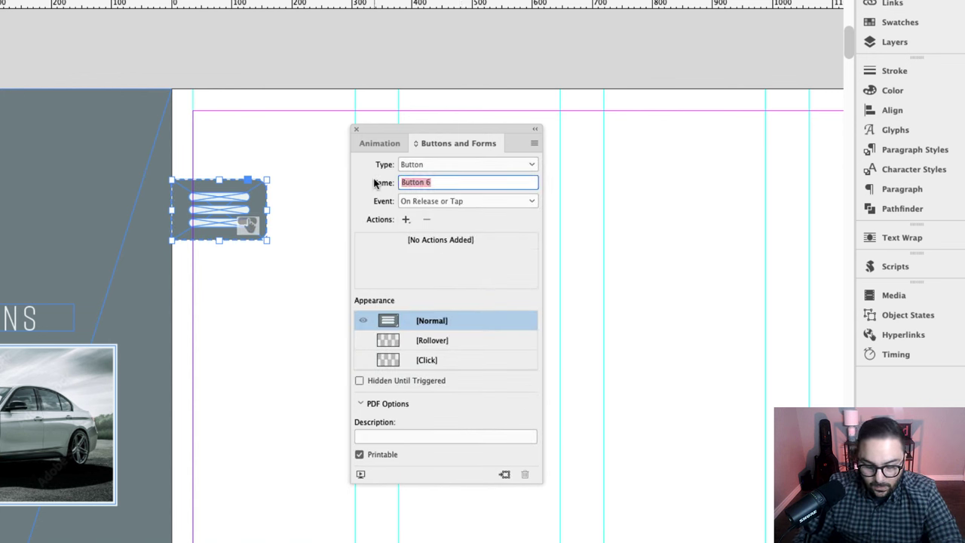
type("Open Menu B")
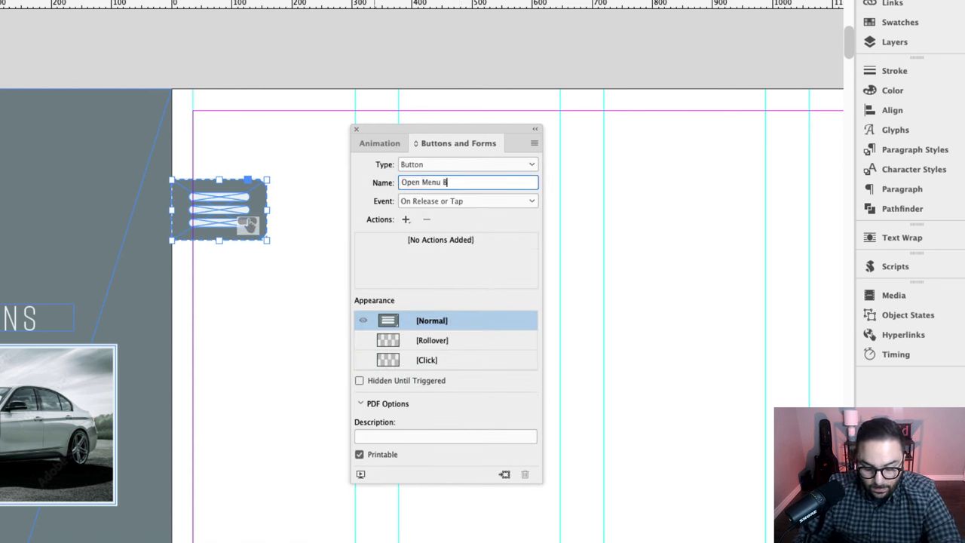
type("utton")
key("Return")
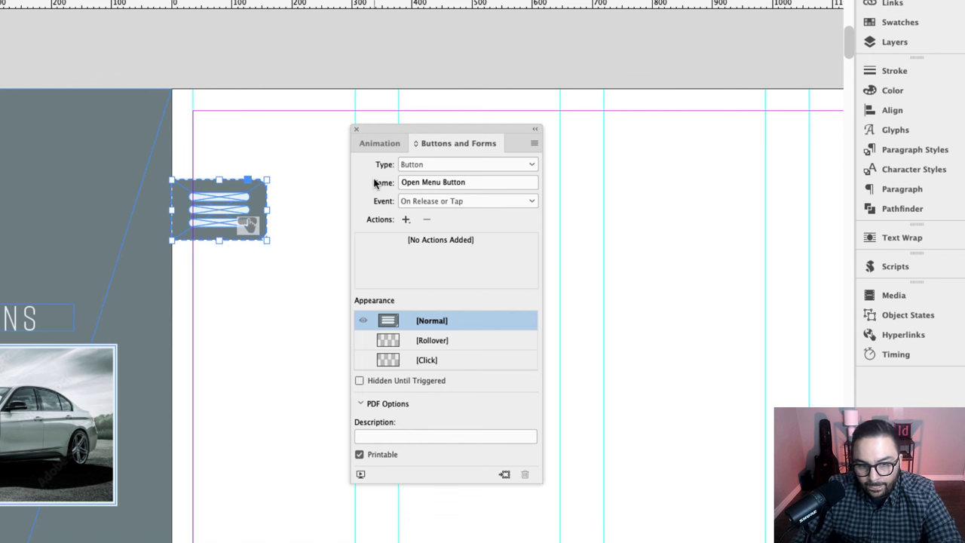
Step: Add an Animation action that plays Main Menu Group
left_click(406, 219)
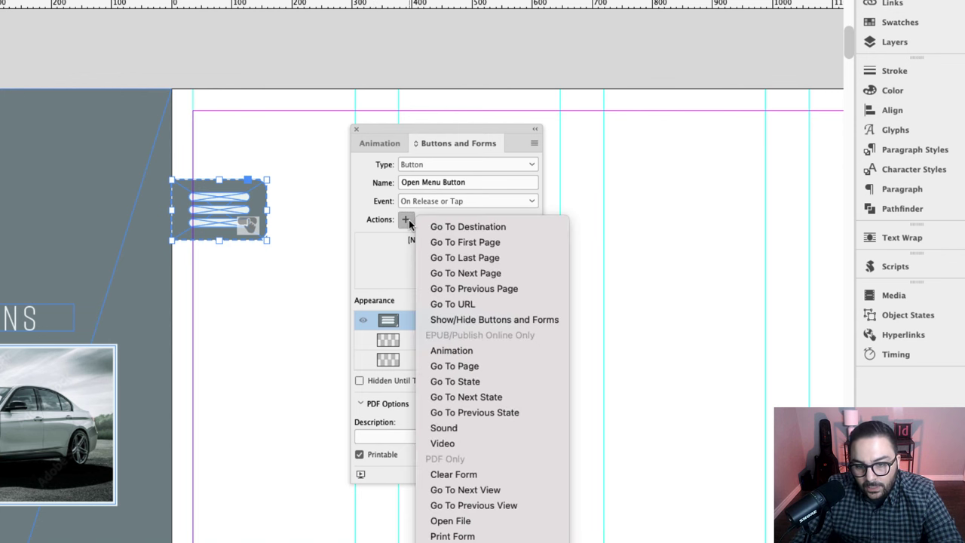
left_click(498, 351)
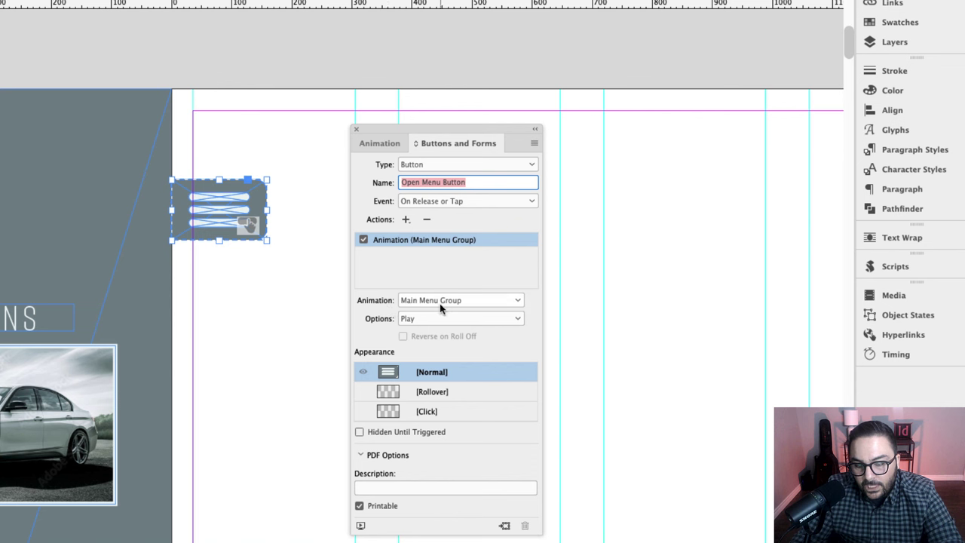
left_click(460, 301)
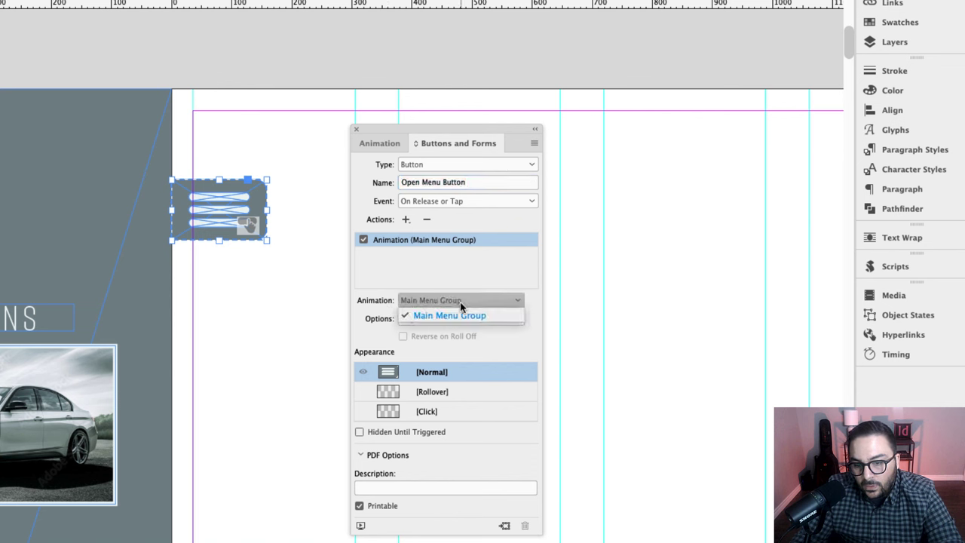
left_click(506, 302)
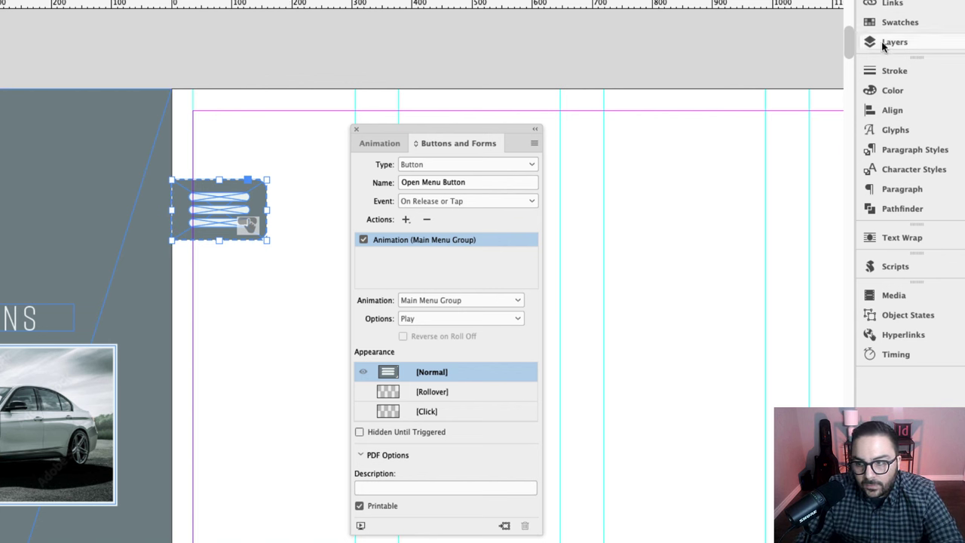
Step: Dock Layers beside Buttons and Forms, select Close Menu Button, and hide Open Menu Button
left_click_drag(883, 43, 482, 128)
left_click_drag(427, 144, 437, 144)
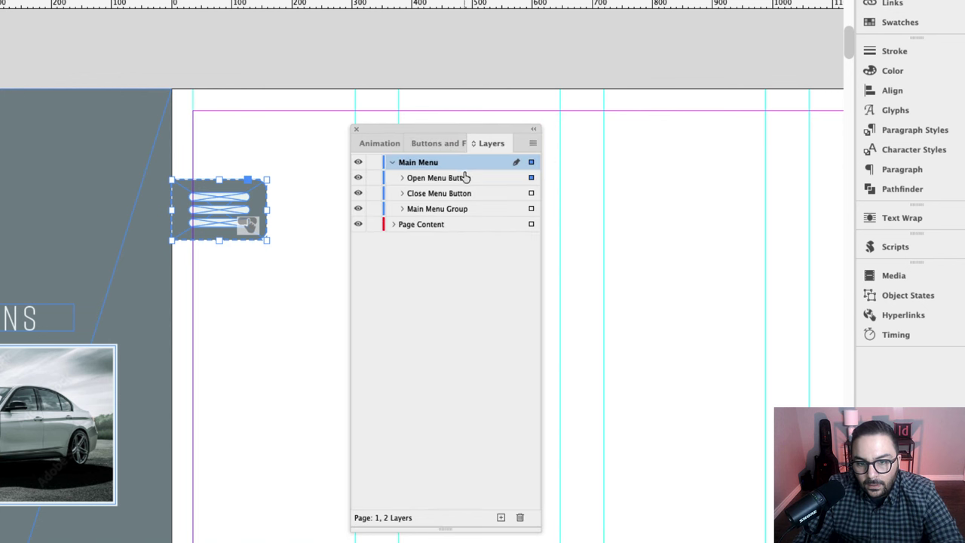
left_click(531, 193)
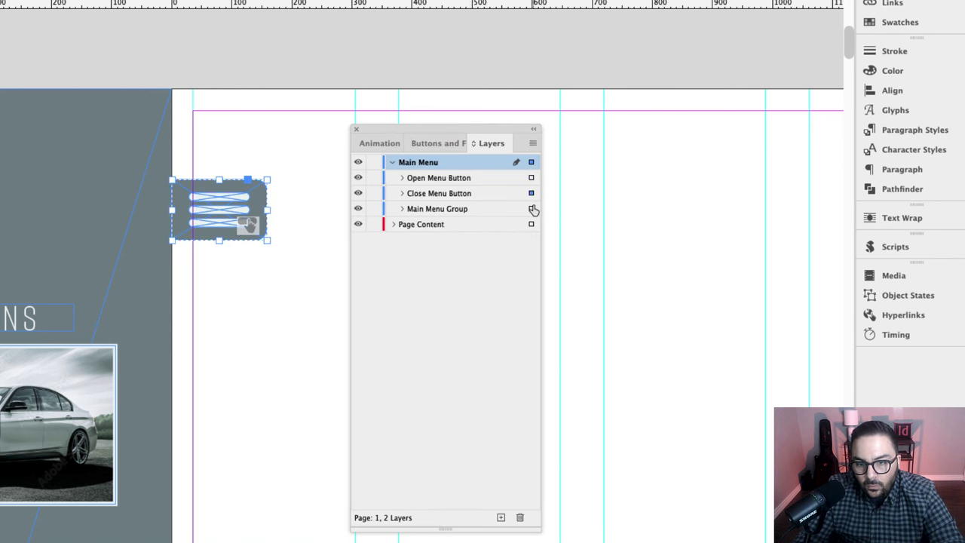
left_click(359, 179)
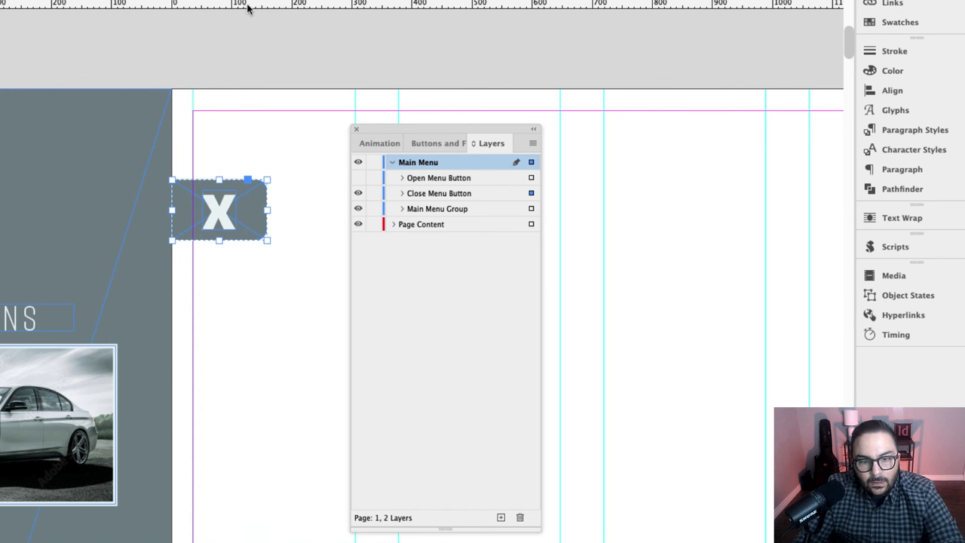
Step: Make the X icon a button named 'Close Menu Button'
left_click(430, 142)
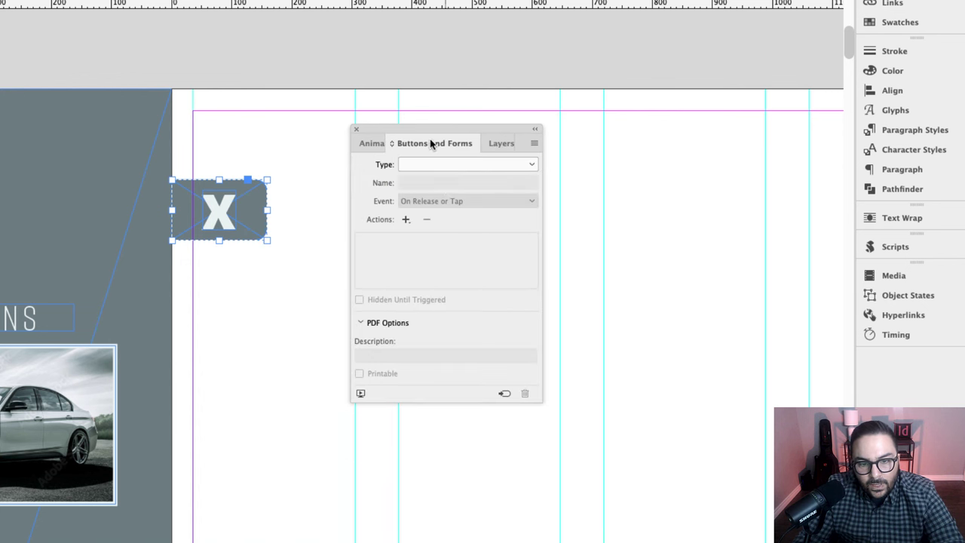
left_click(520, 166)
left_click(483, 181)
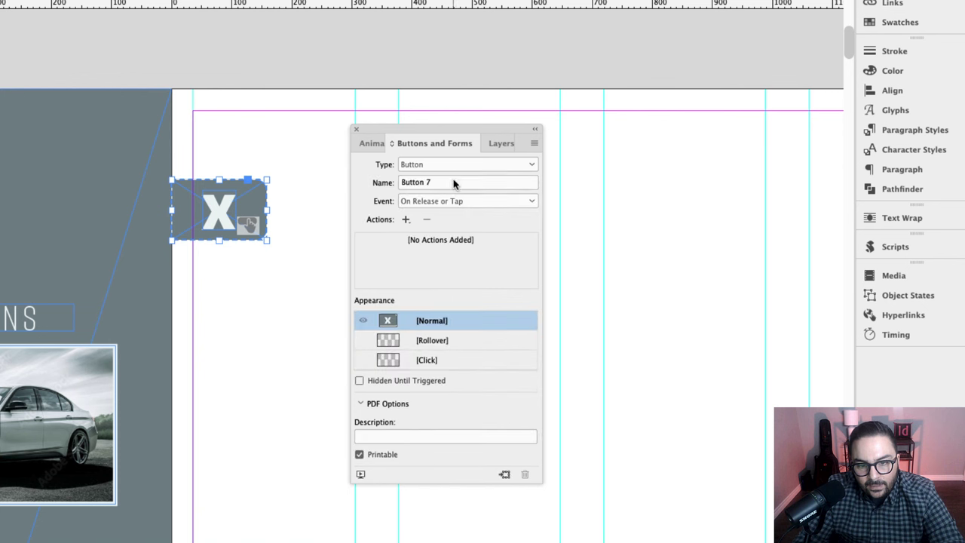
left_click(452, 183)
type("Close")
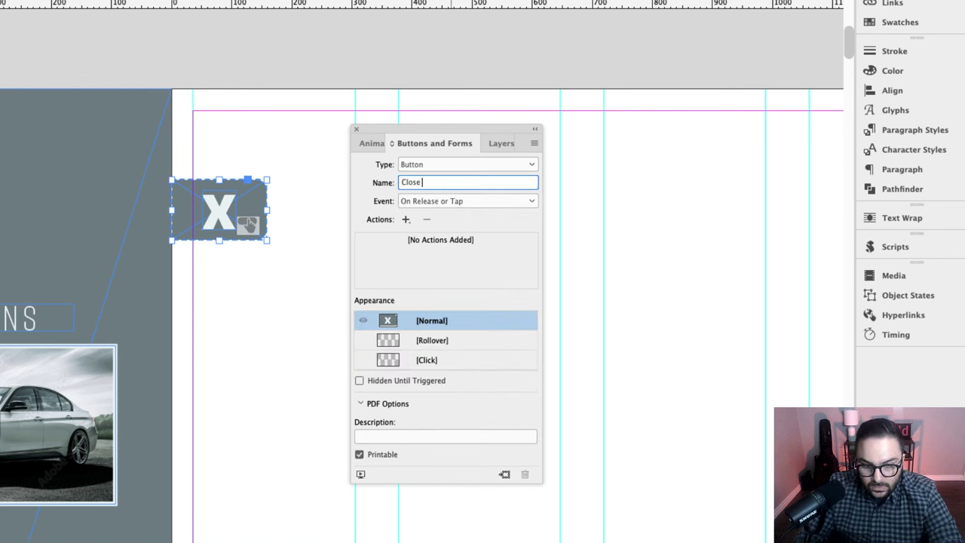
type(" Menu Button")
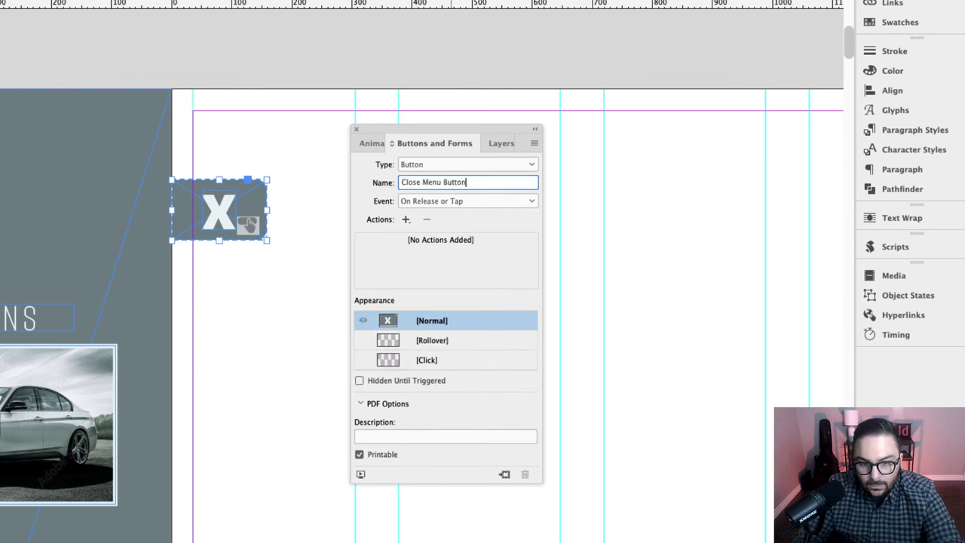
key("Return")
Step: Add an Animation action that plays Main Menu Group in Reverse
left_click(406, 219)
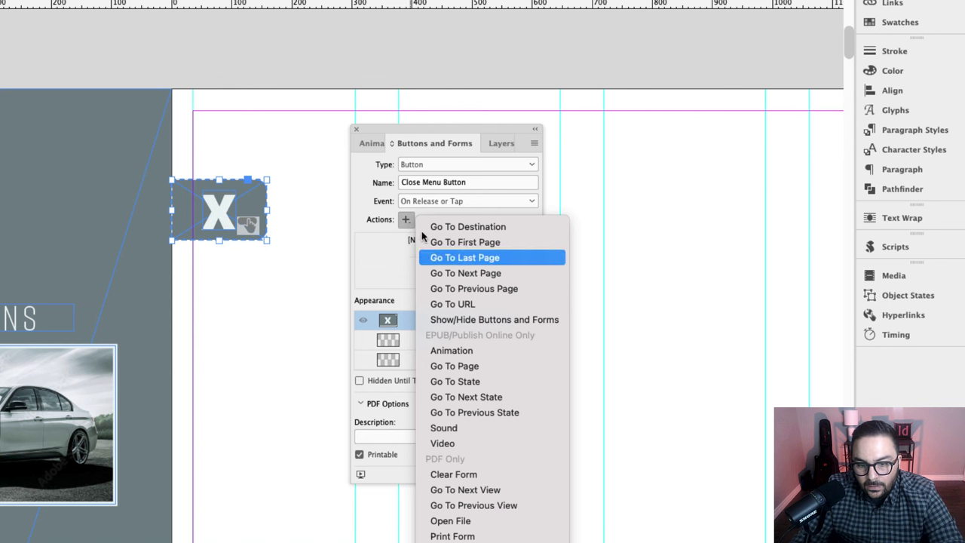
left_click(473, 354)
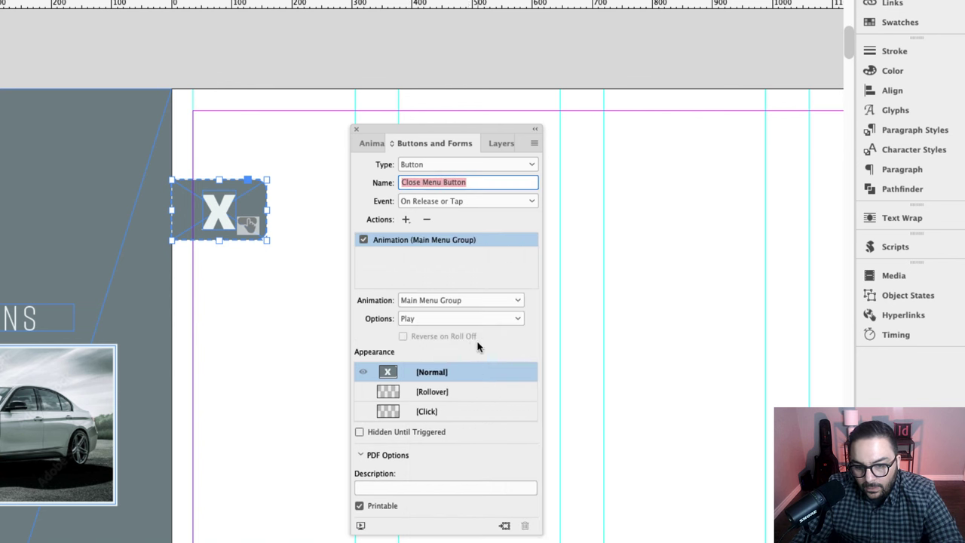
left_click(429, 321)
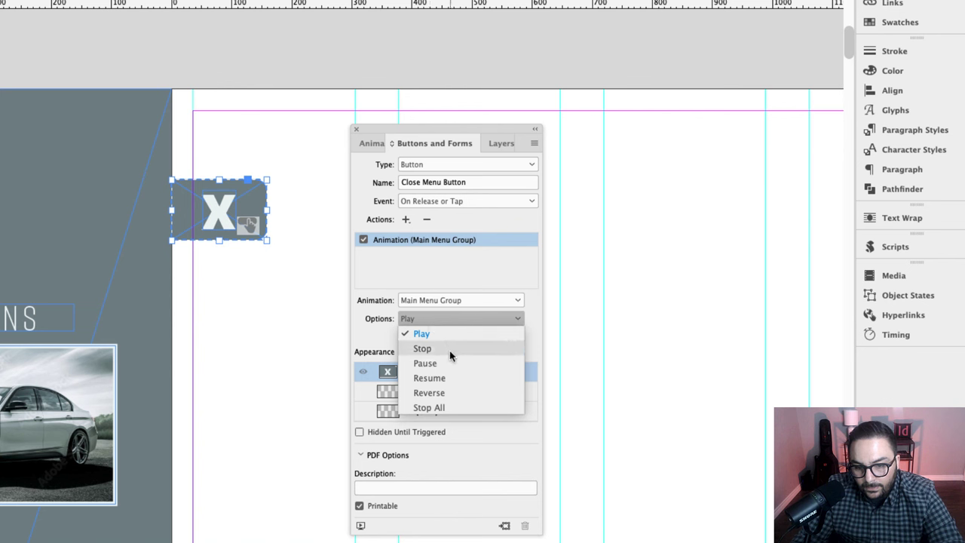
left_click(451, 350)
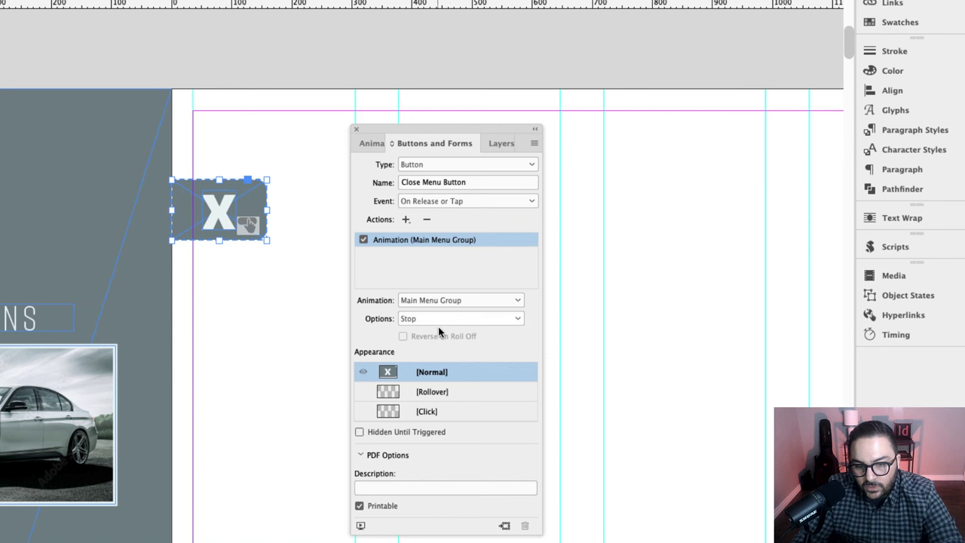
left_click(439, 323)
left_click(435, 394)
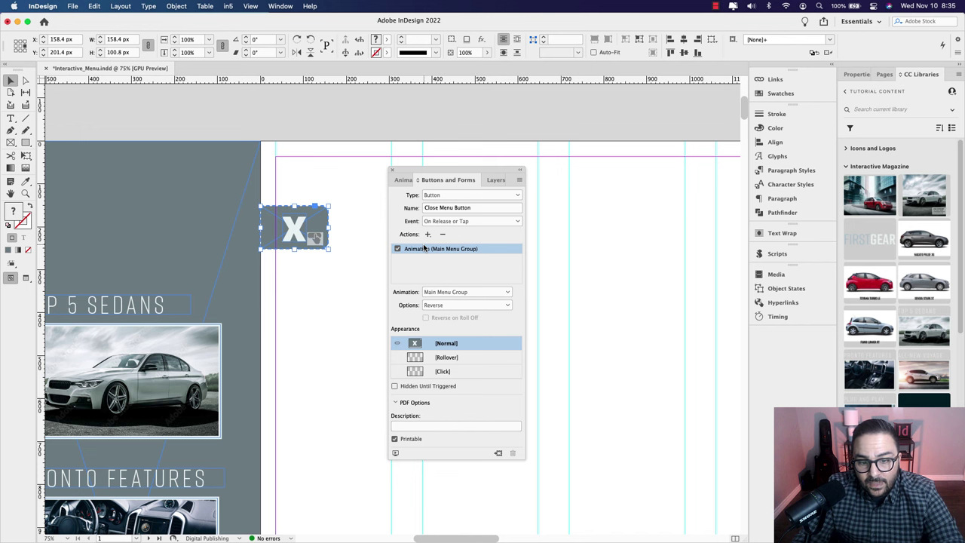
Step: Unhide Open Menu Button and uncheck On Page Load for the Main Menu Group animation
left_click(495, 180)
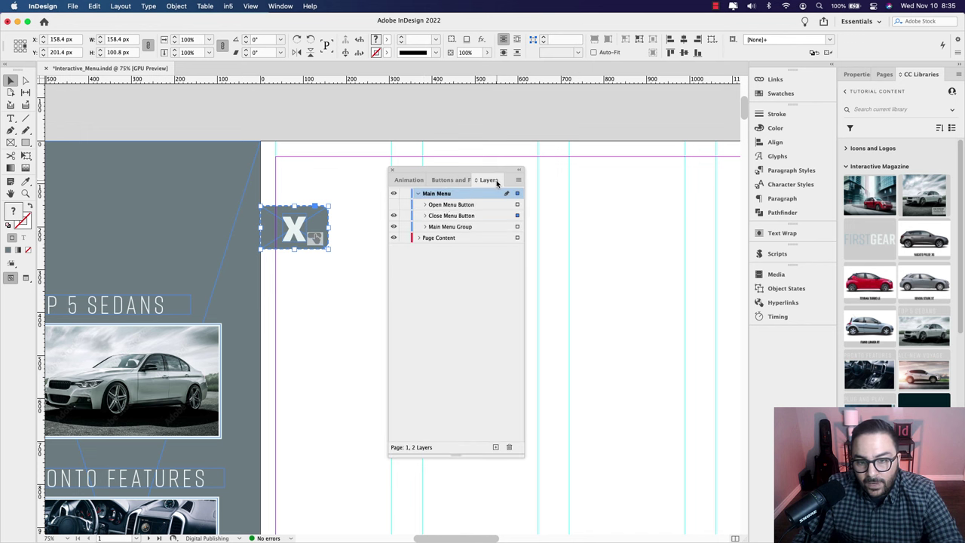
left_click(393, 204)
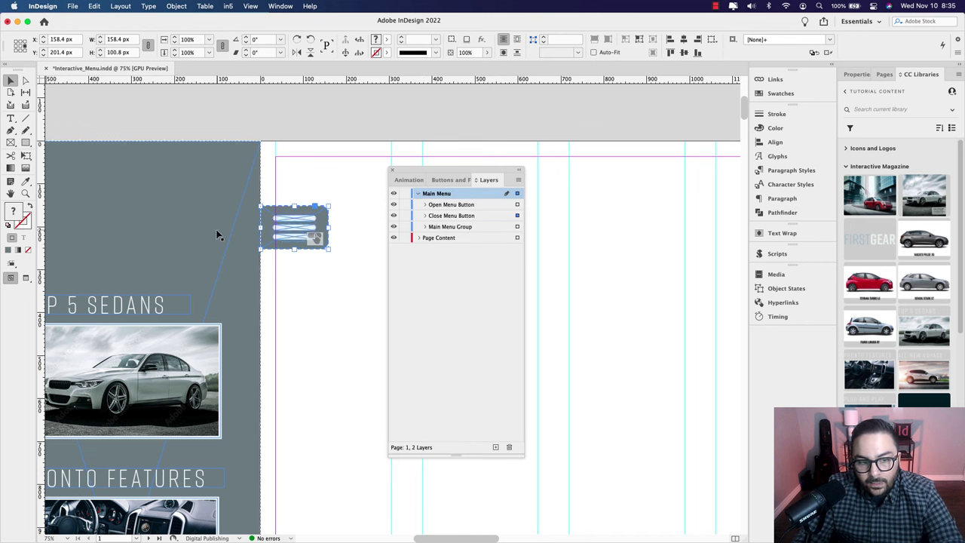
left_click(176, 236)
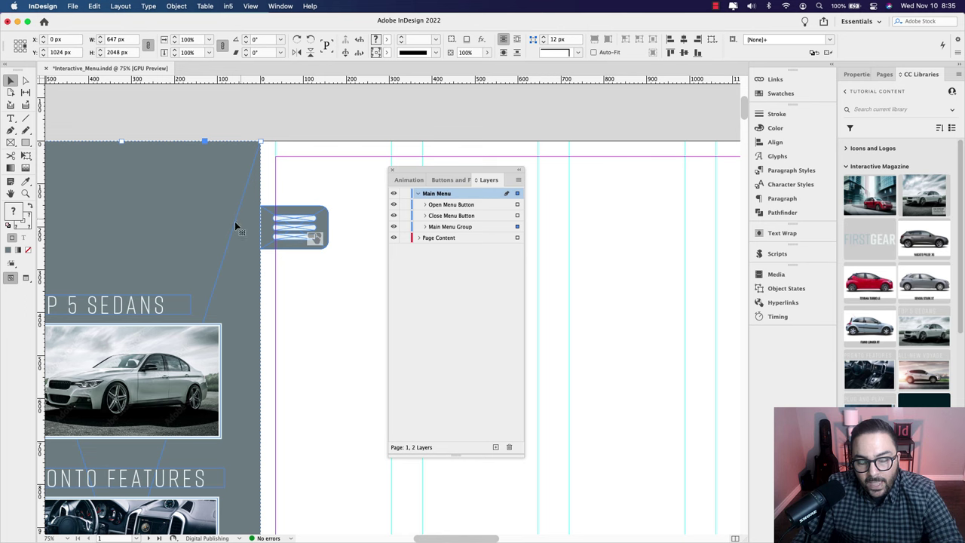
left_click(407, 180)
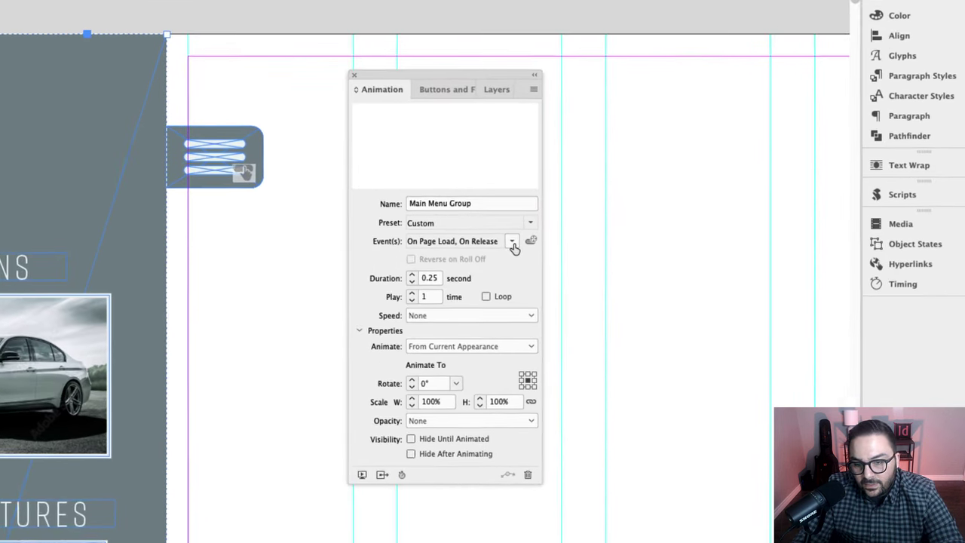
left_click(503, 286)
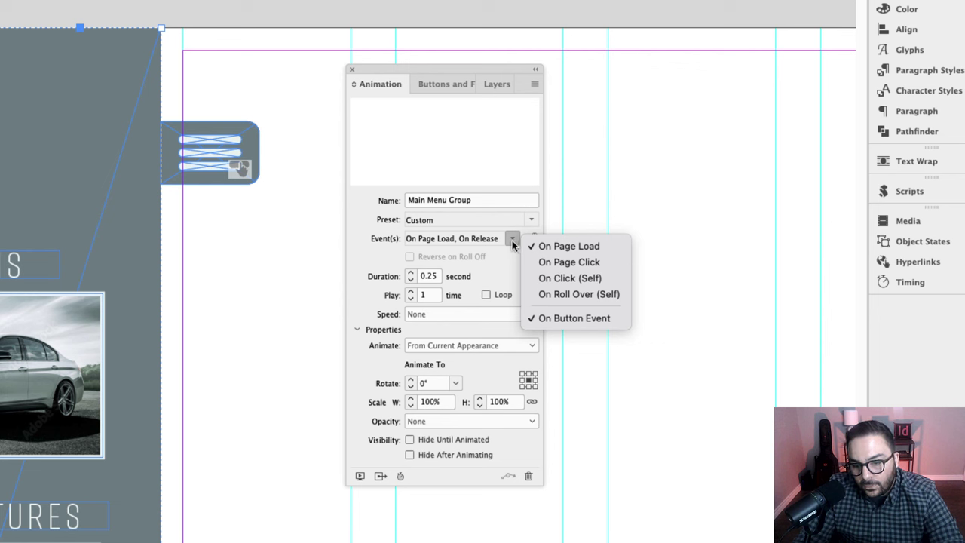
left_click(564, 254)
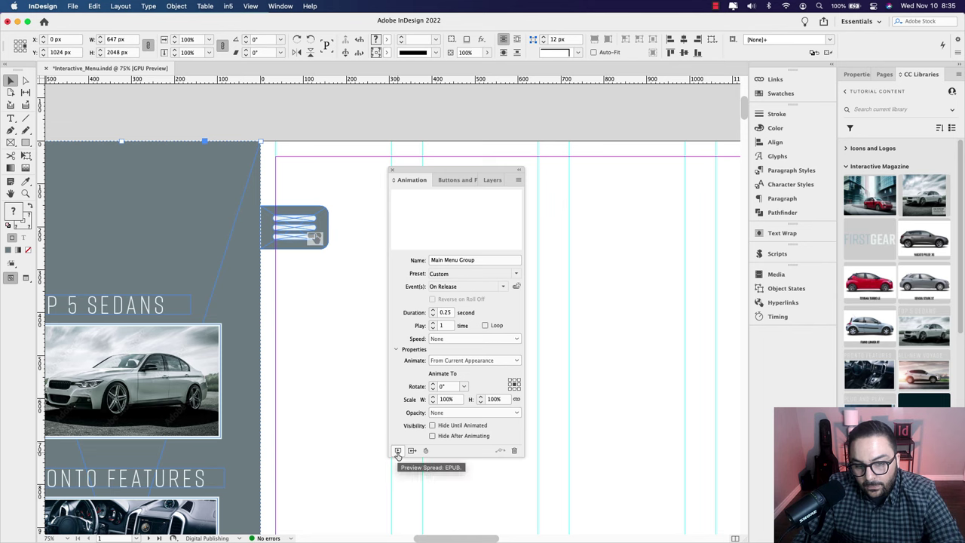
Step: Preview the spread, tap the hamburger button to test the menu, then close the preview
left_click(397, 451)
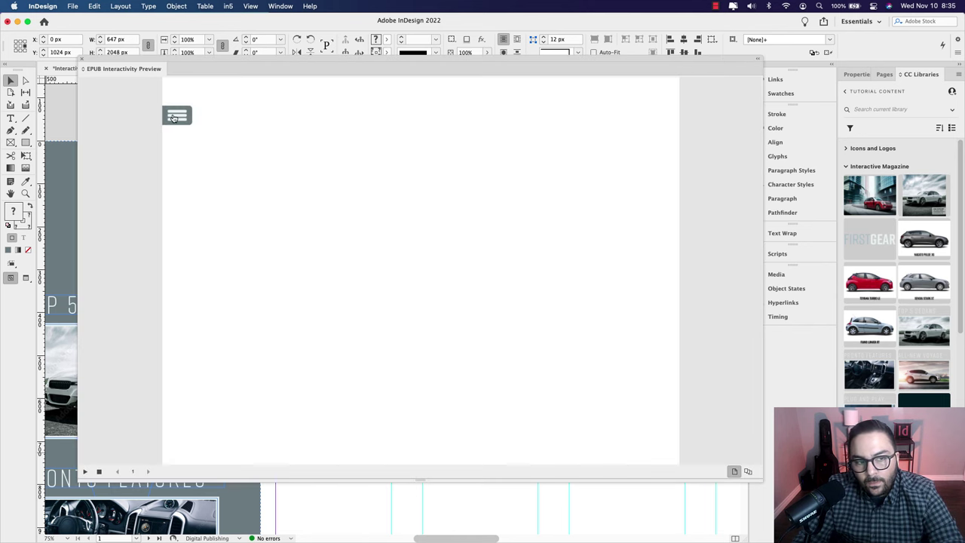
left_click(173, 118)
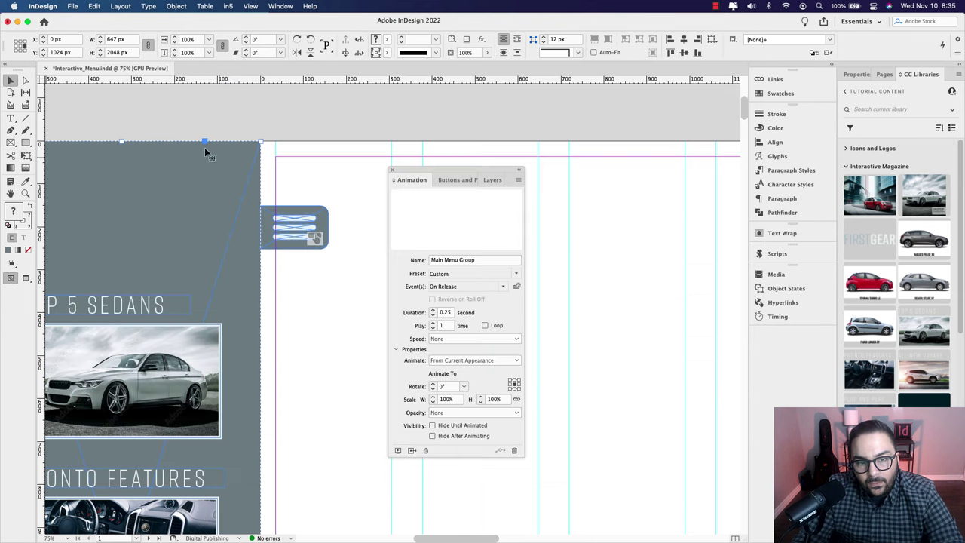
left_click(496, 151)
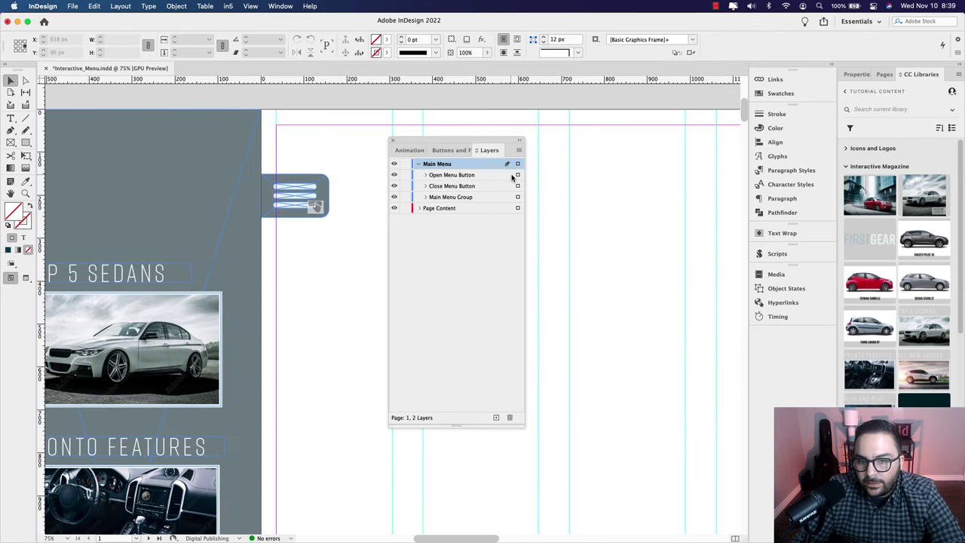
Step: Add a Show/Hide action to Open Menu Button: hide Open Menu Button, show Close Menu Button
left_click(518, 175)
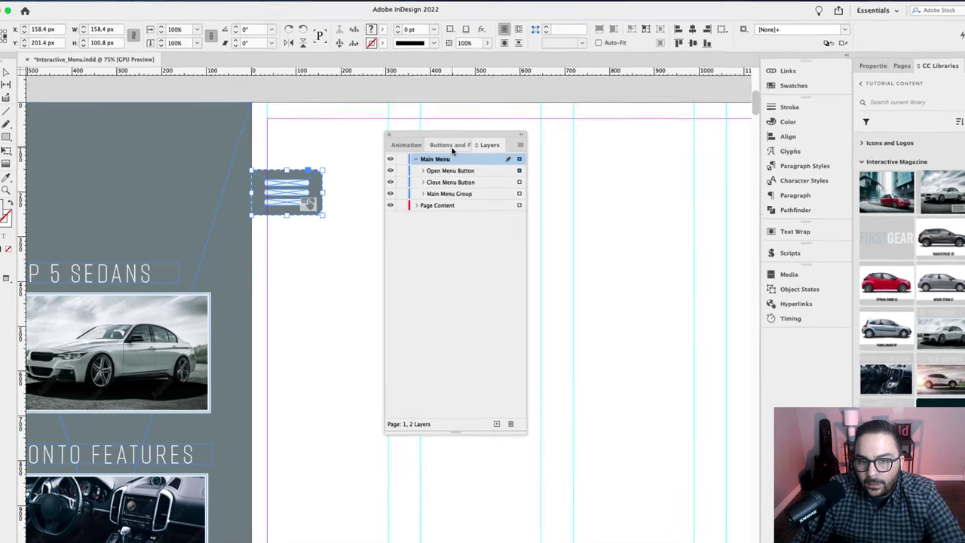
left_click(451, 150)
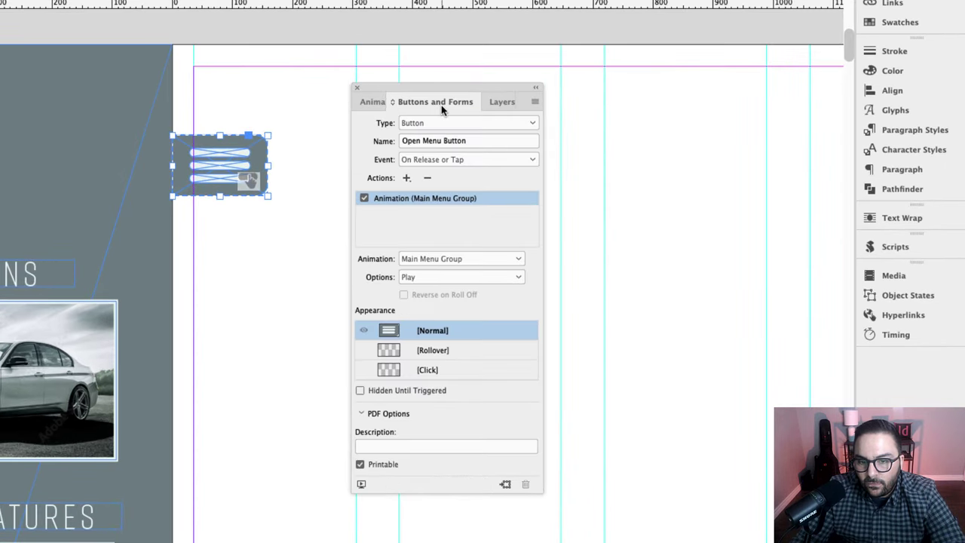
left_click(406, 178)
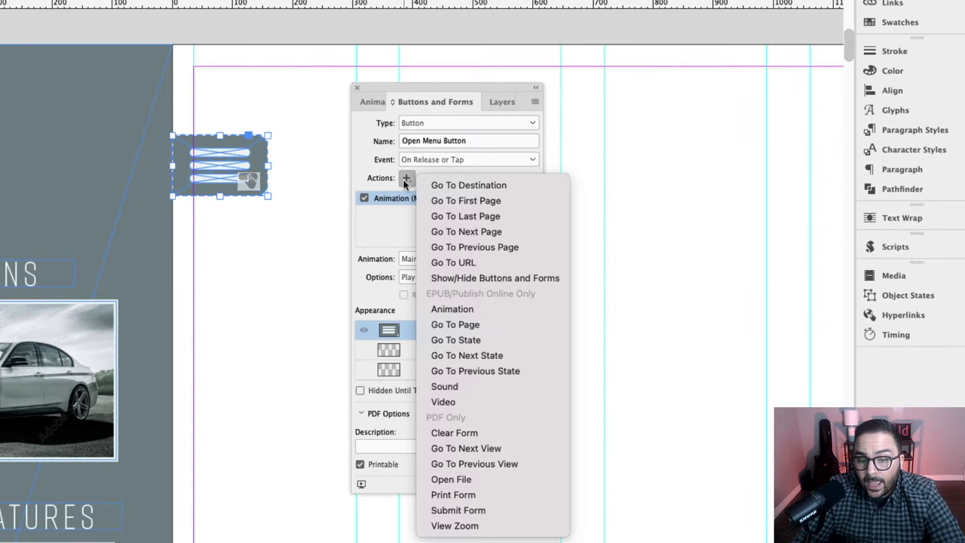
left_click(483, 277)
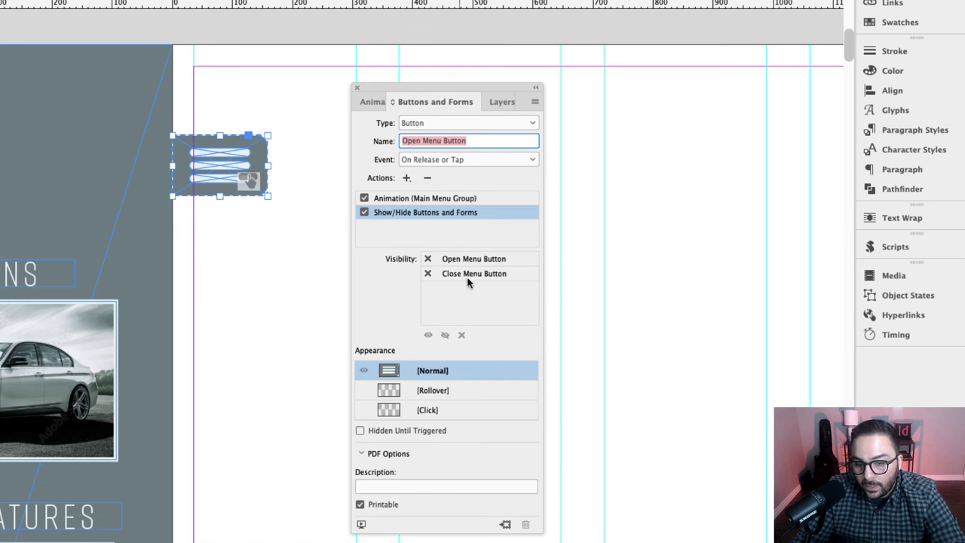
left_click(428, 259)
left_click(428, 259)
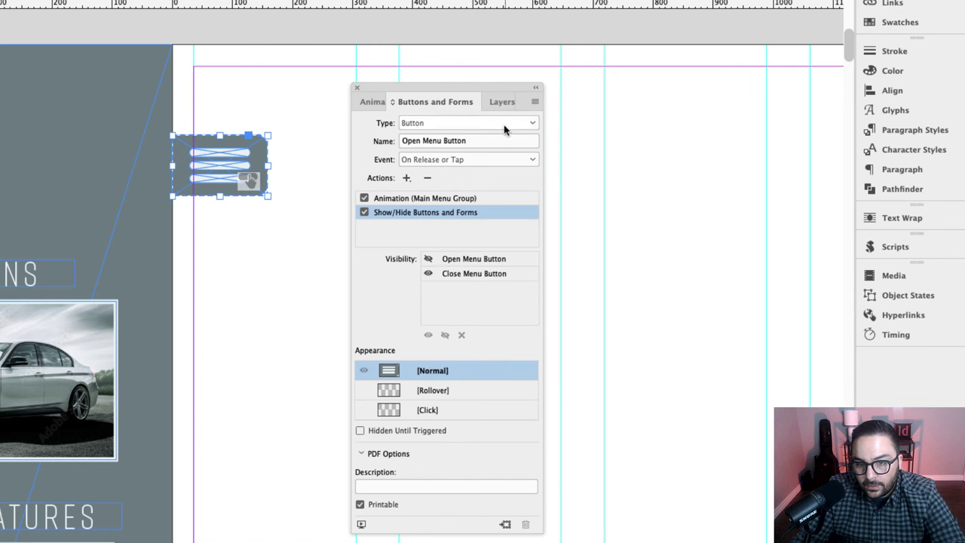
left_click(503, 104)
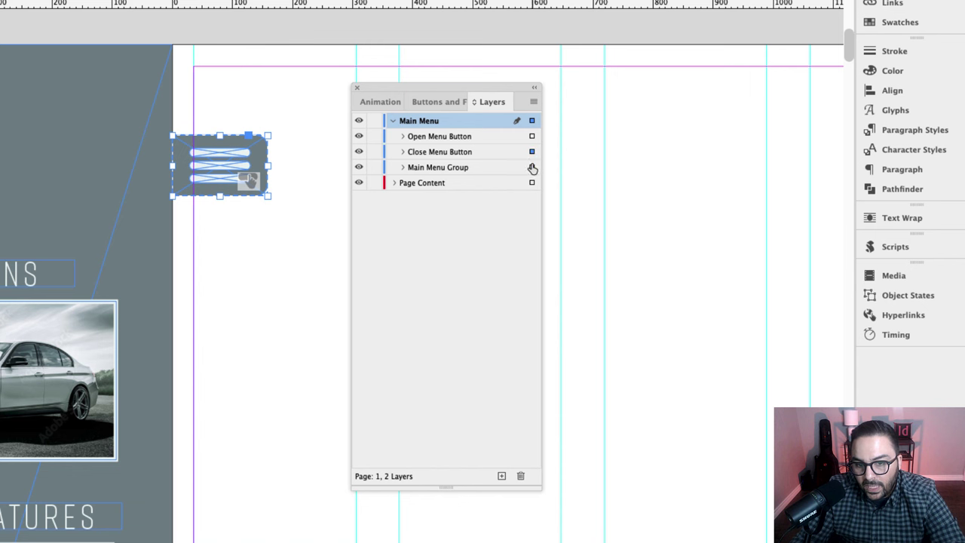
Step: Give Close Menu Button a Show/Hide action showing Open Menu Button and hiding itself, then unhide Open Menu Button
left_click(359, 136)
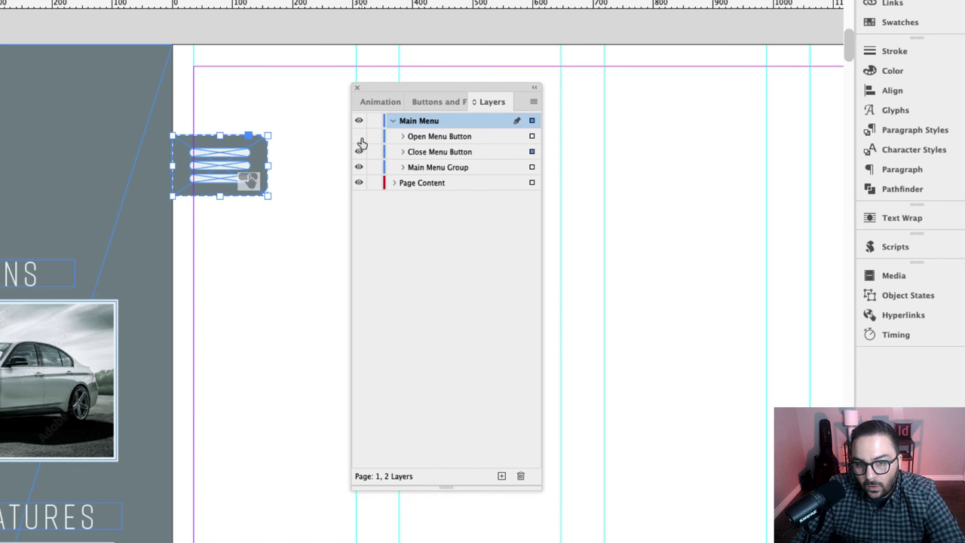
left_click(441, 102)
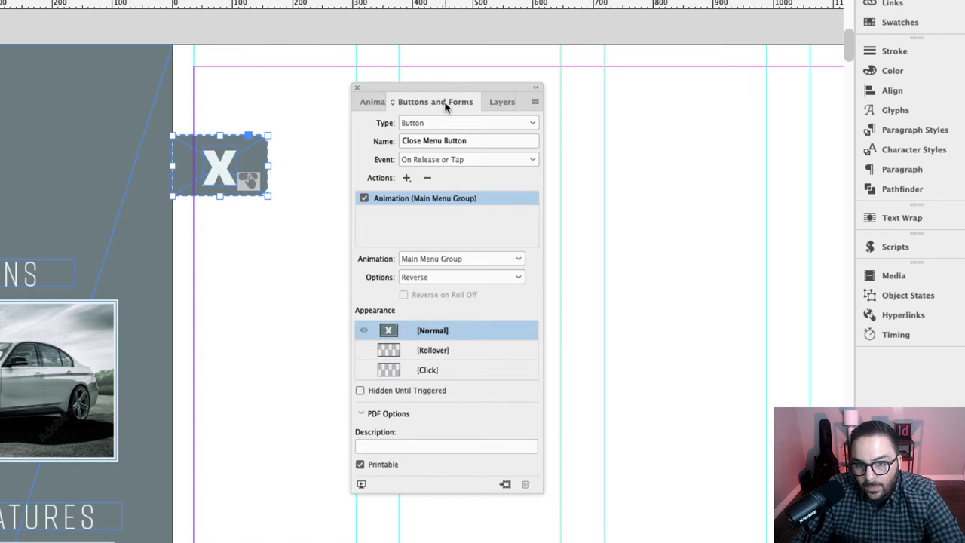
left_click(406, 178)
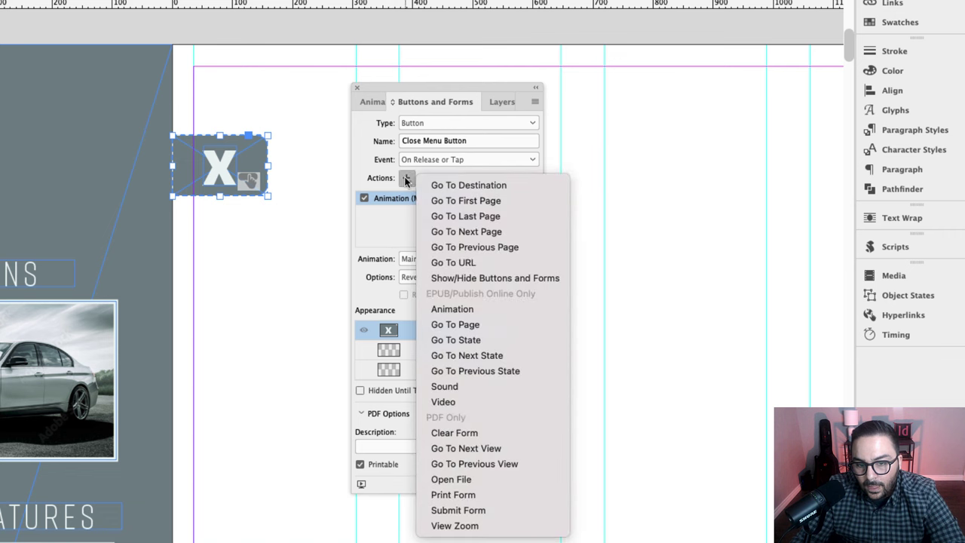
left_click(506, 278)
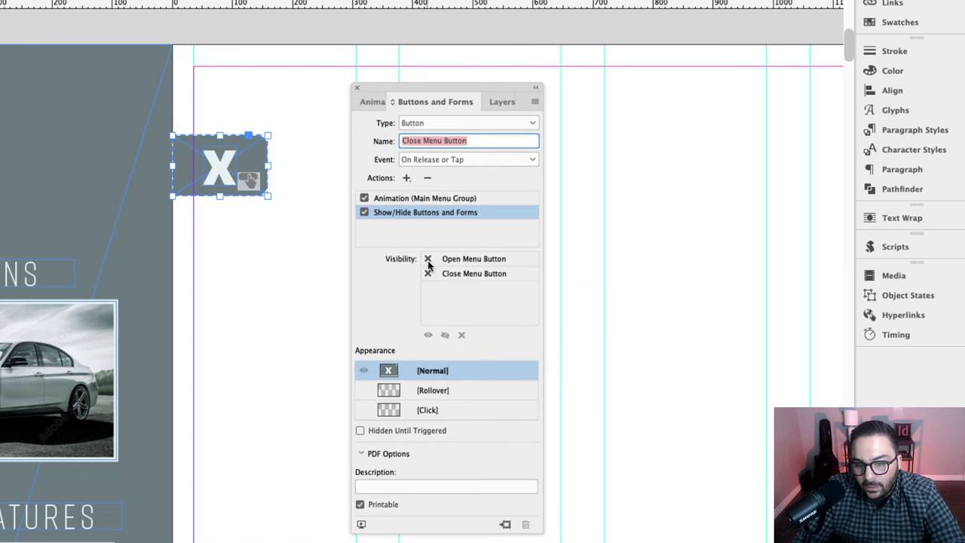
left_click(428, 260)
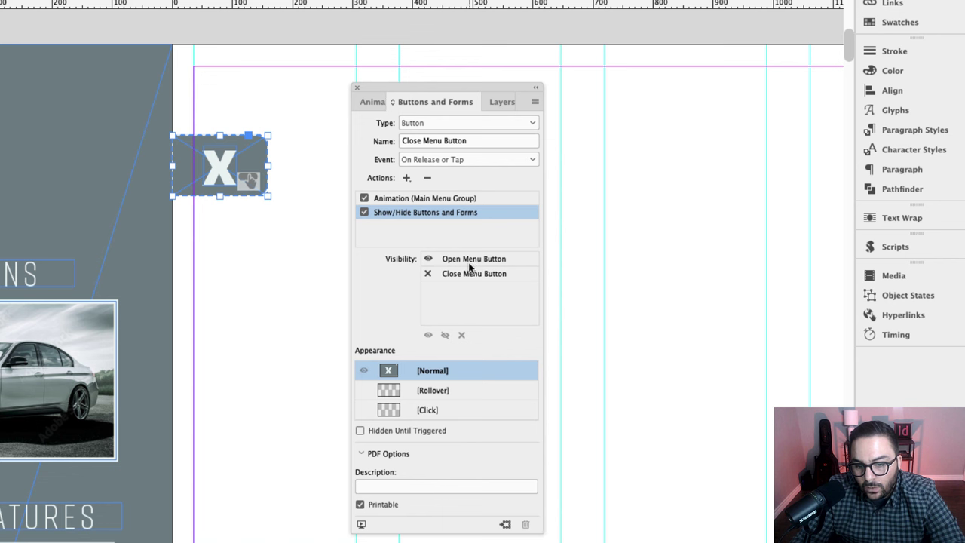
left_click(428, 273)
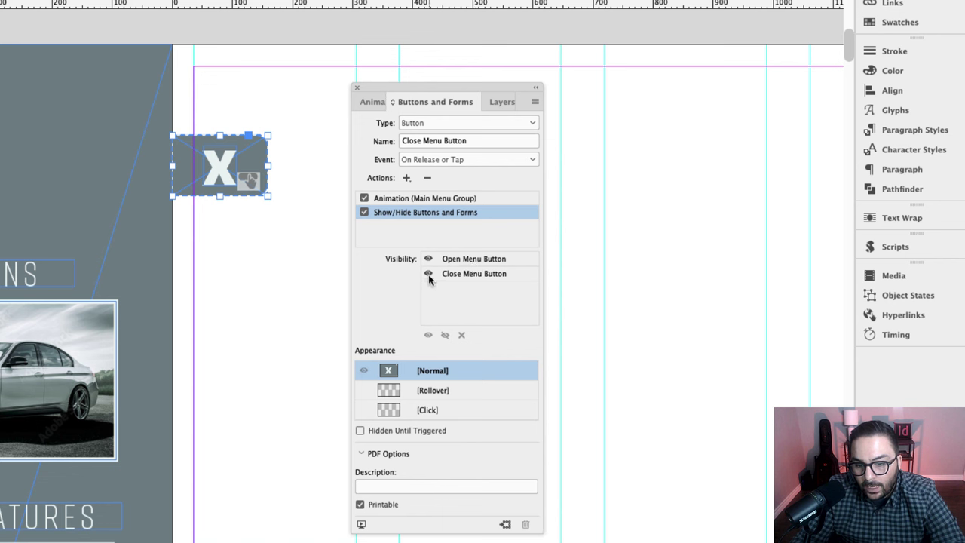
left_click(428, 273)
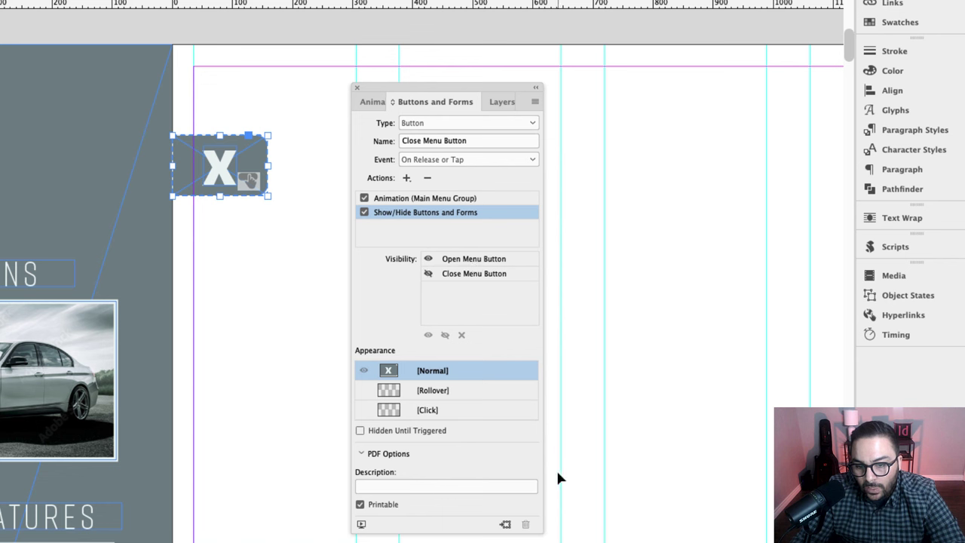
left_click(490, 106)
left_click(359, 136)
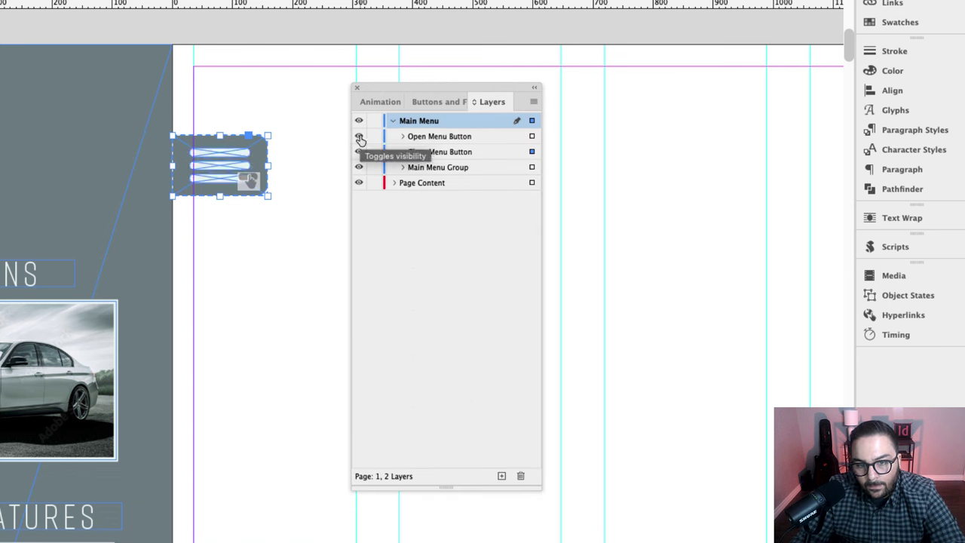
left_click(424, 107)
left_click(361, 525)
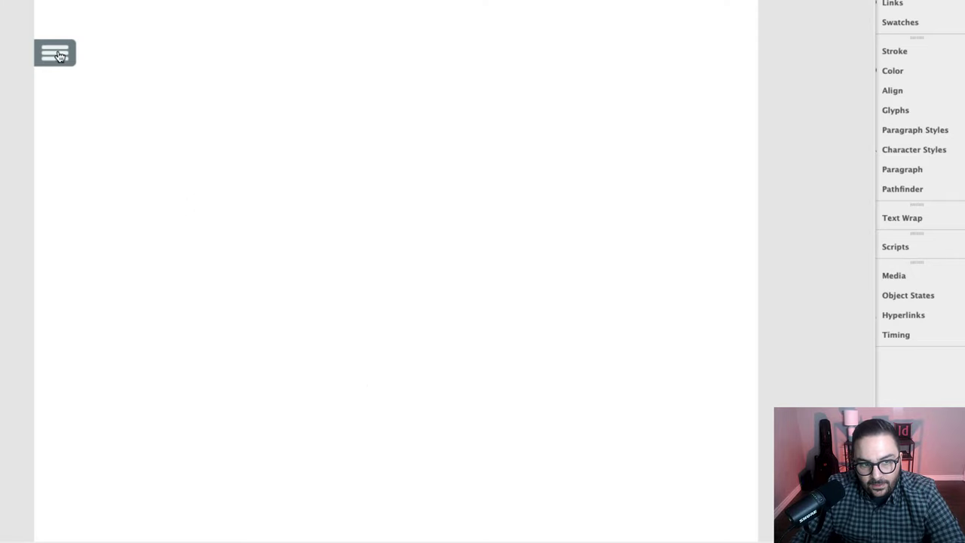
left_click(51, 56)
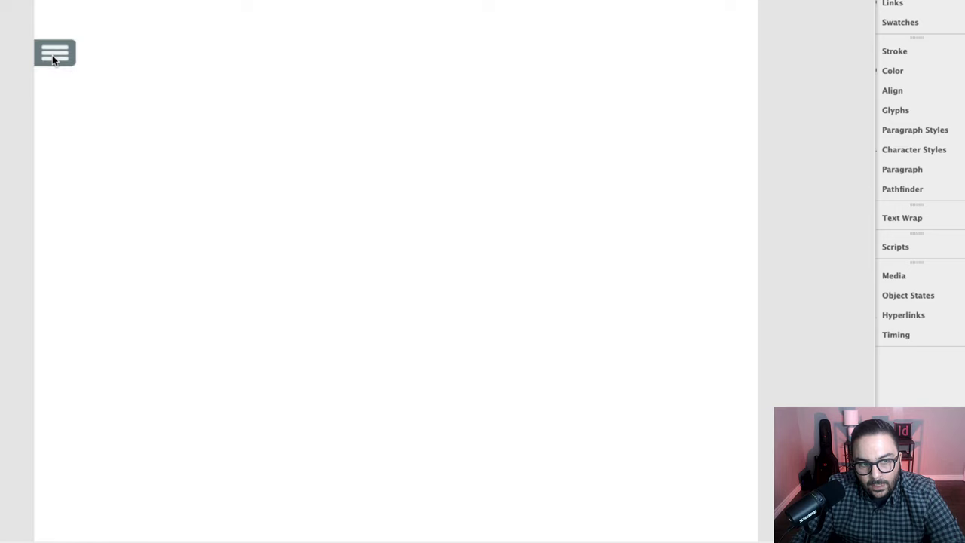
left_click(52, 55)
left_click(53, 55)
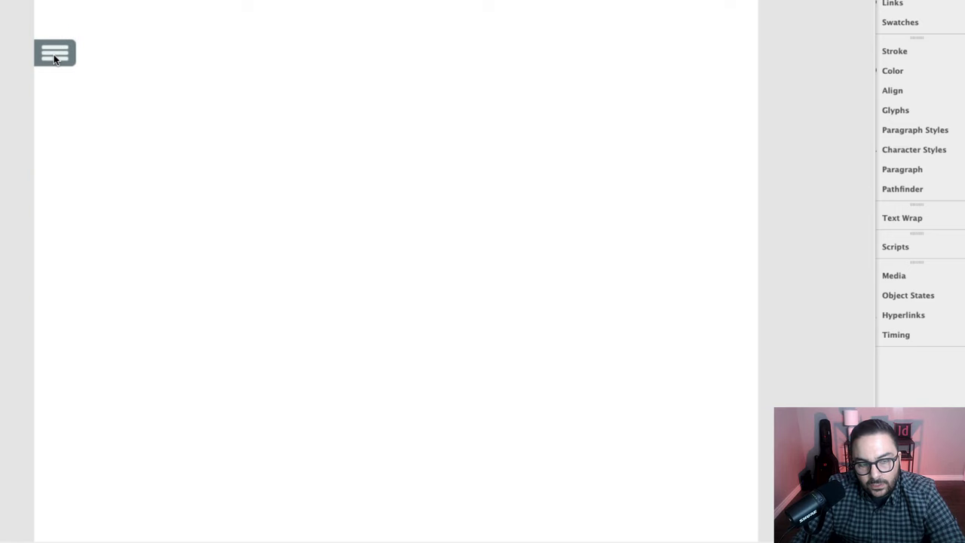
left_click(54, 54)
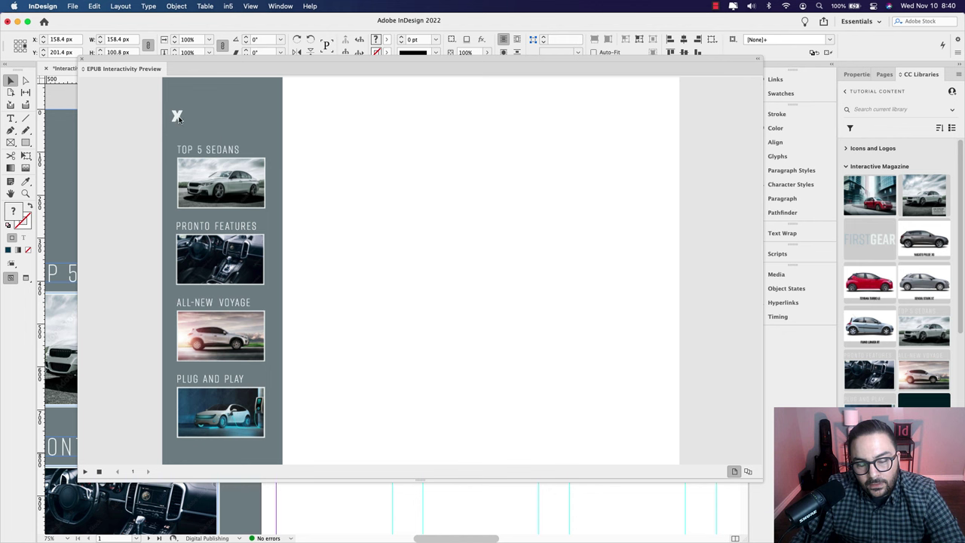
left_click(178, 116)
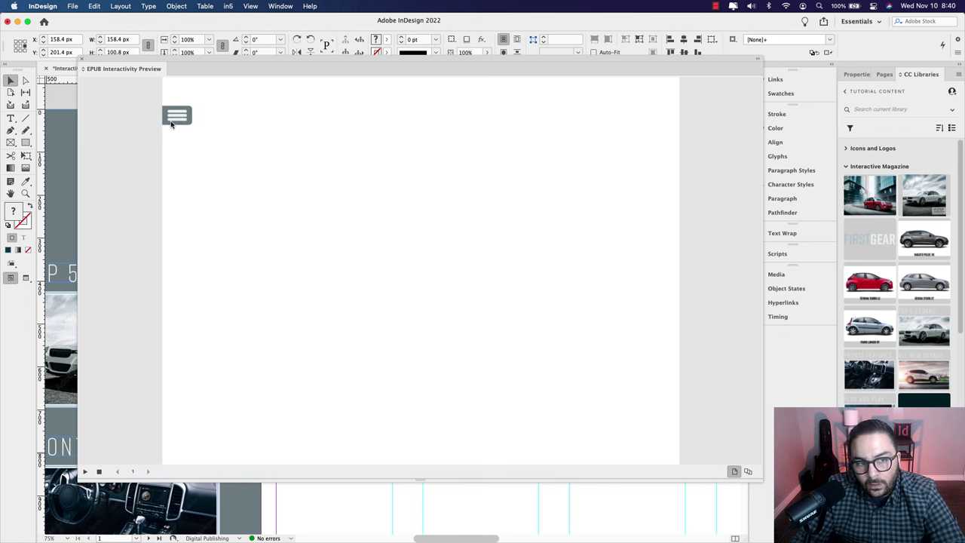
left_click(177, 119)
left_click(178, 118)
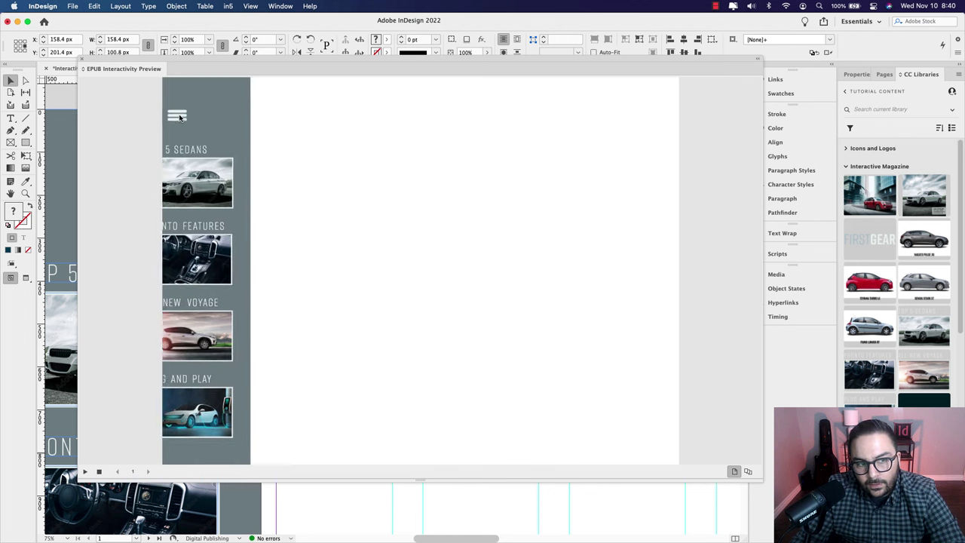
left_click(178, 118)
left_click(178, 117)
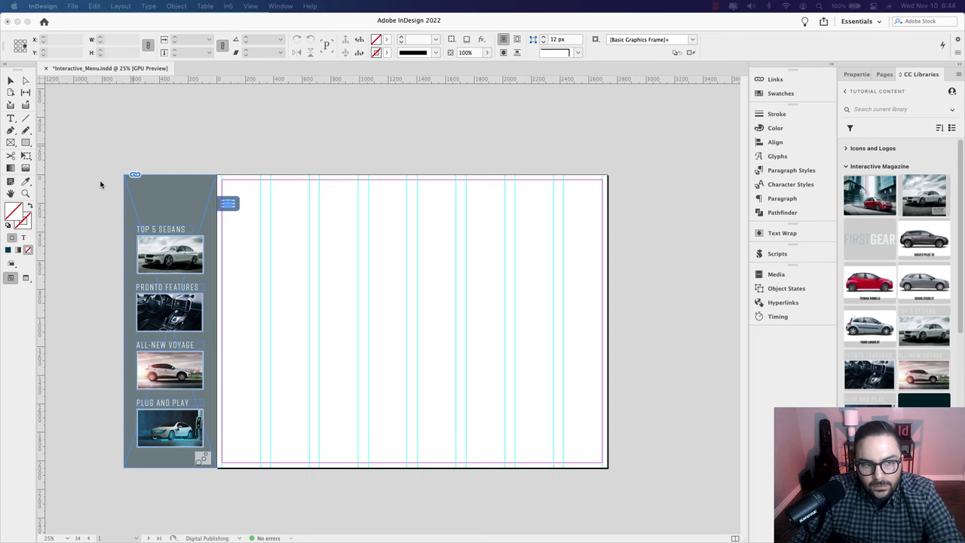
Step: Place the stripe graphic from CC Libraries over the sidebar and rotate it 90°
mouse_move(100, 184)
left_mouse_down()
mouse_move(195, 189)
mouse_move(194, 164)
mouse_move(219, 173)
mouse_move(178, 200)
left_mouse_up()
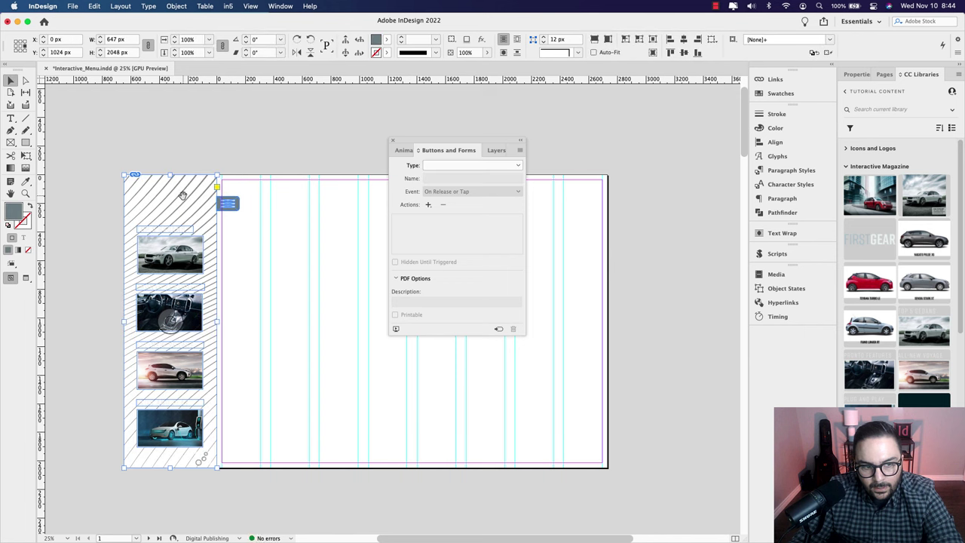
left_click(181, 195)
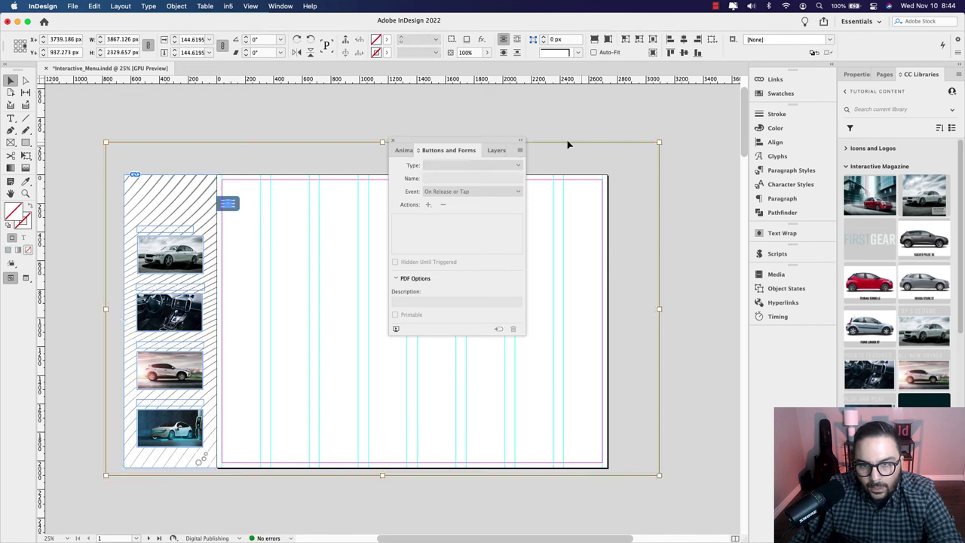
left_click(310, 43)
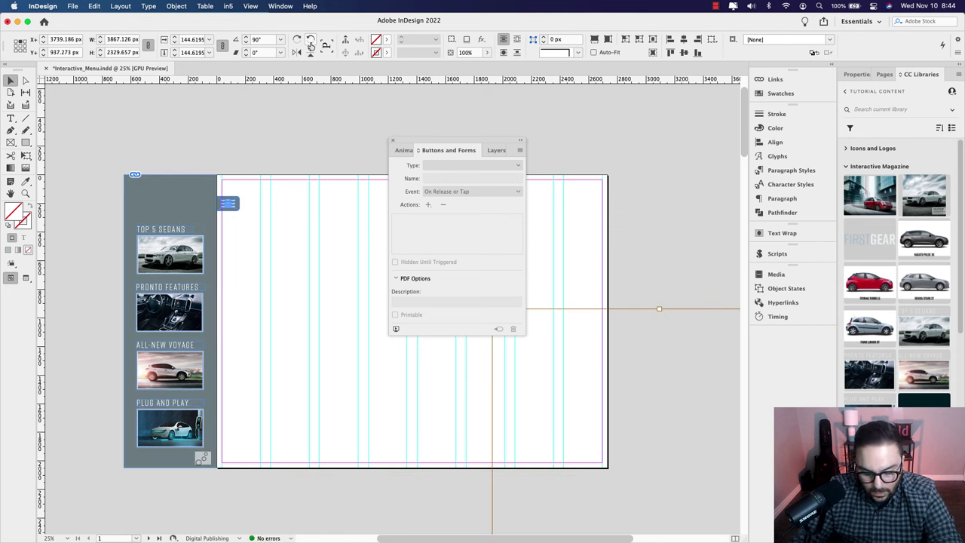
left_click(310, 43)
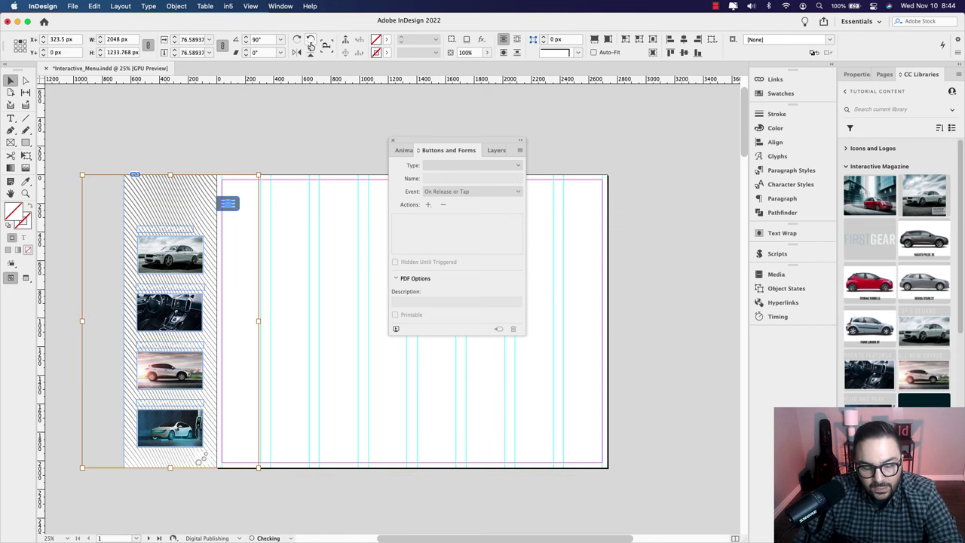
Step: Set the stripes to Multiply blend mode at 25% opacity, then deselect
left_click(857, 74)
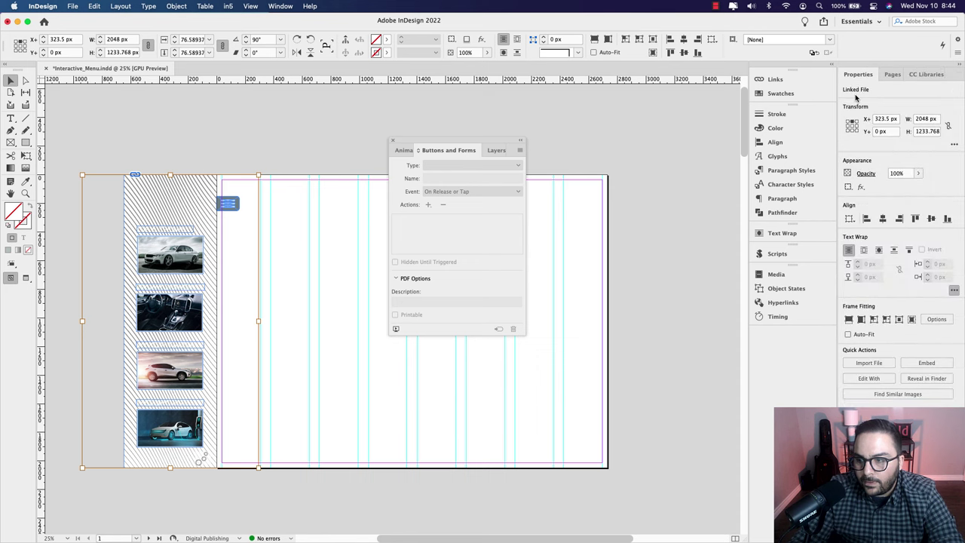
left_click(865, 174)
left_click(777, 187)
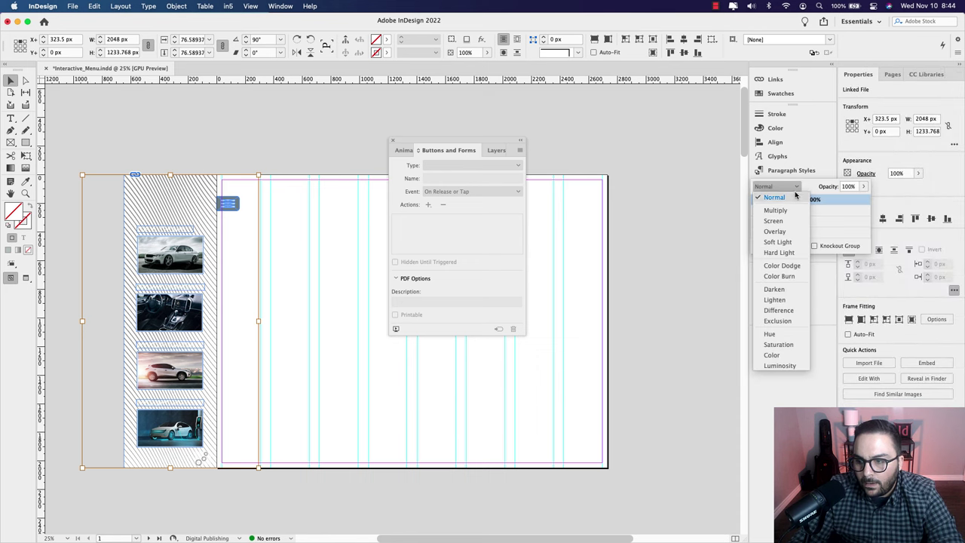
left_click(784, 209)
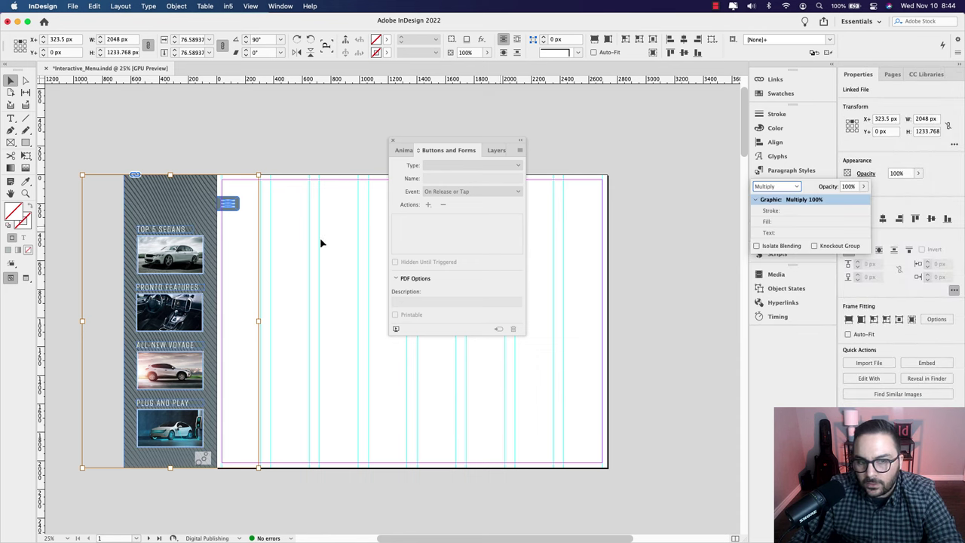
key("super+equal")
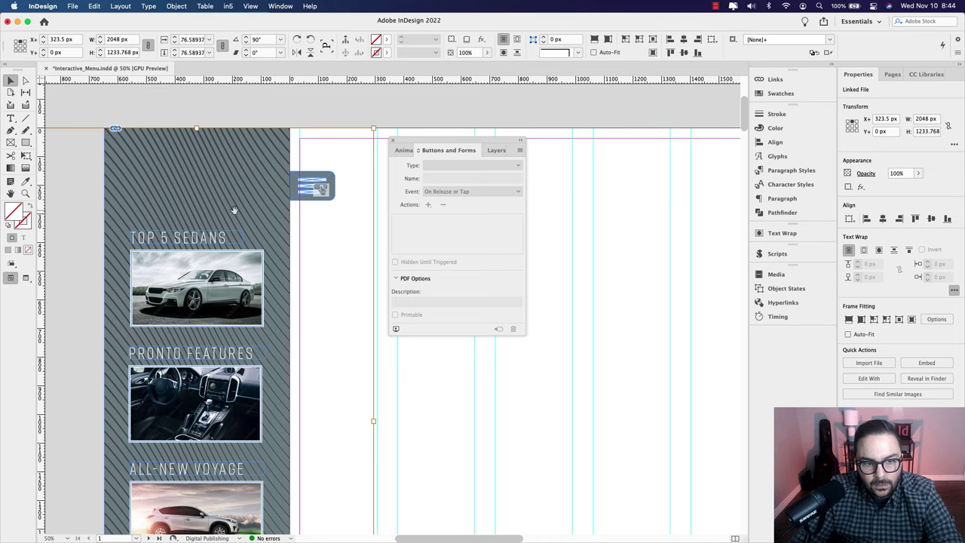
left_click_drag(235, 210, 261, 209)
left_click(917, 174)
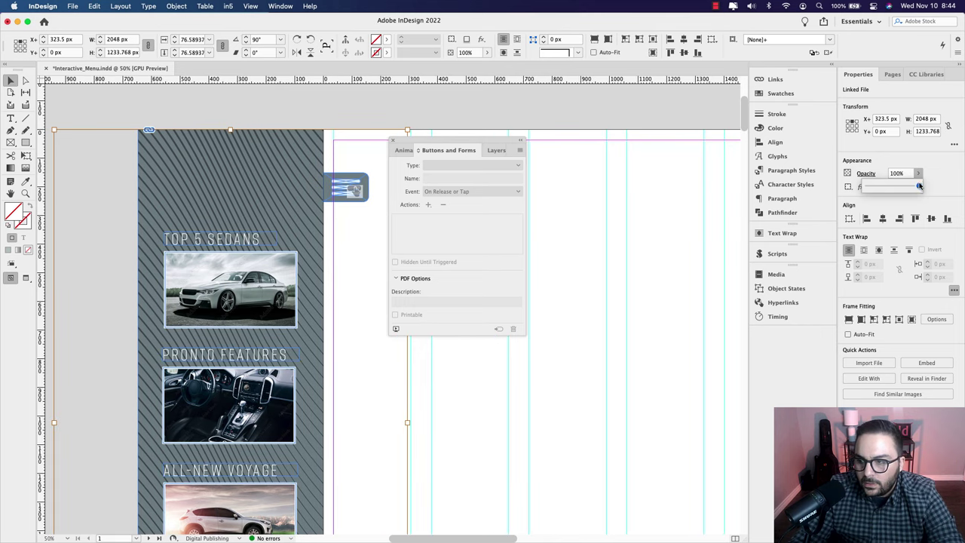
left_click_drag(919, 186, 879, 188)
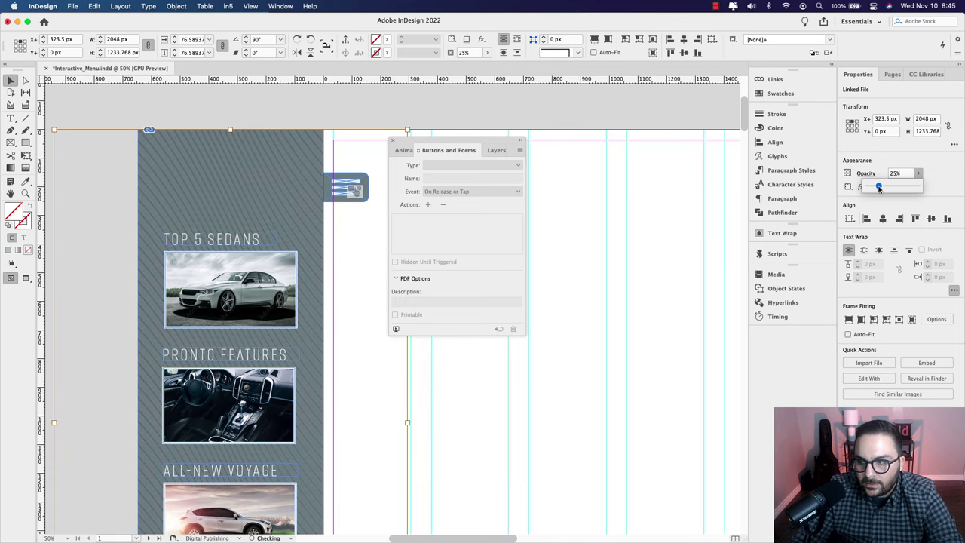
left_click(421, 102)
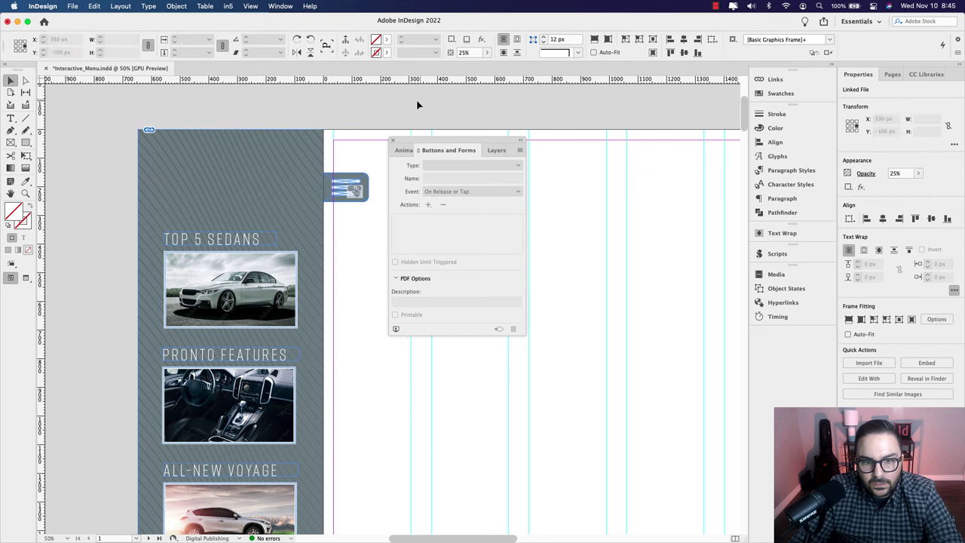
left_click_drag(423, 144, 548, 160)
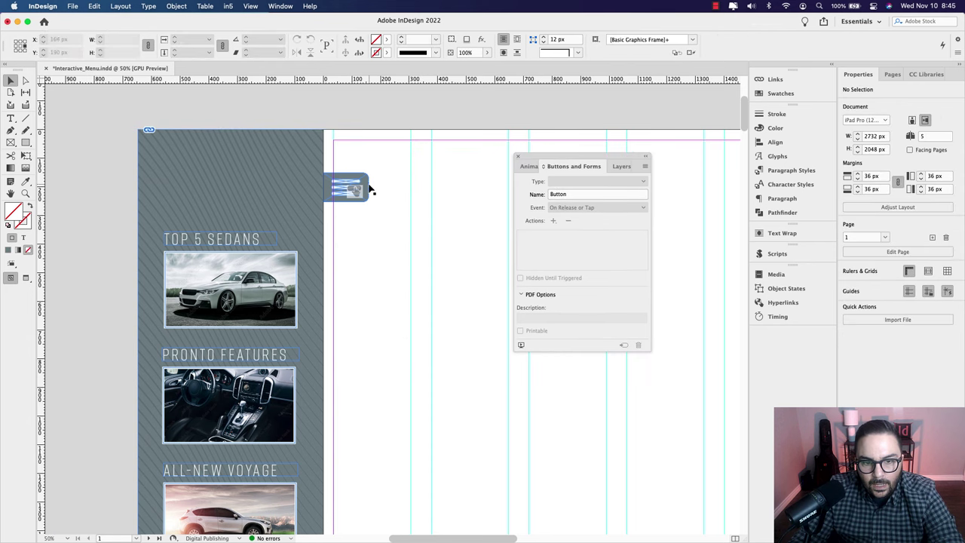
Step: Make the Top 5 Sedans car image a button named 'Top 5 Sedans'
scroll(370, 188, "down", 2)
left_click_drag(420, 200, 364, 198)
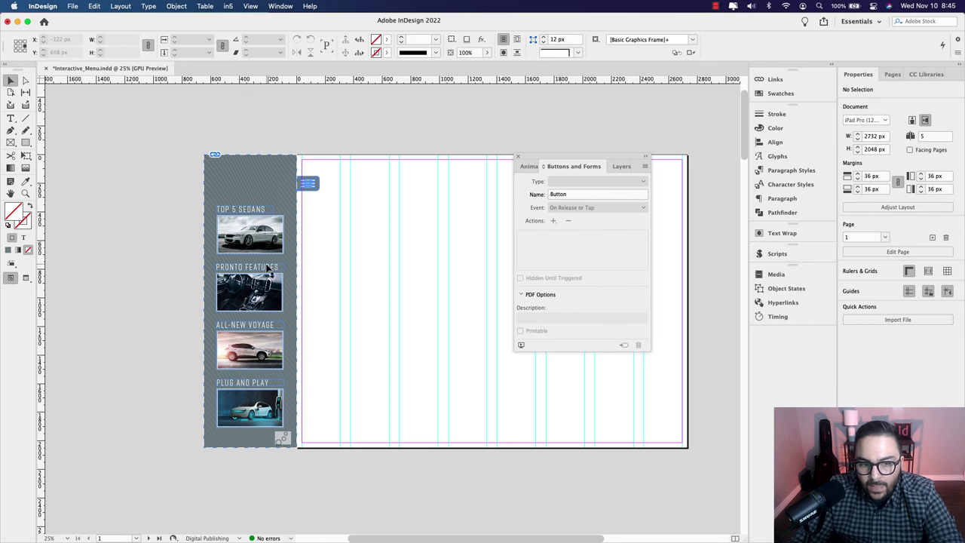
scroll(267, 269, "up", 3)
scroll(324, 257, "left", 2)
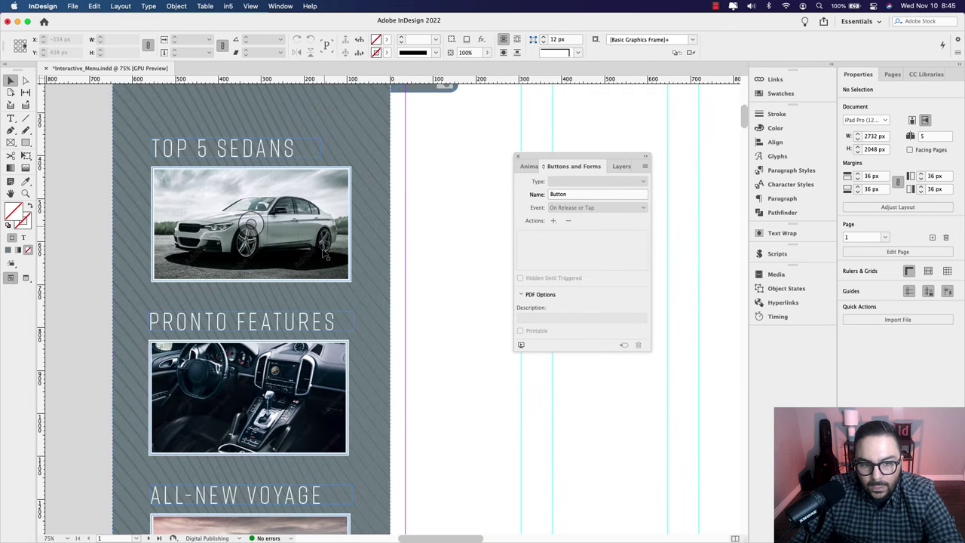
left_click(328, 233)
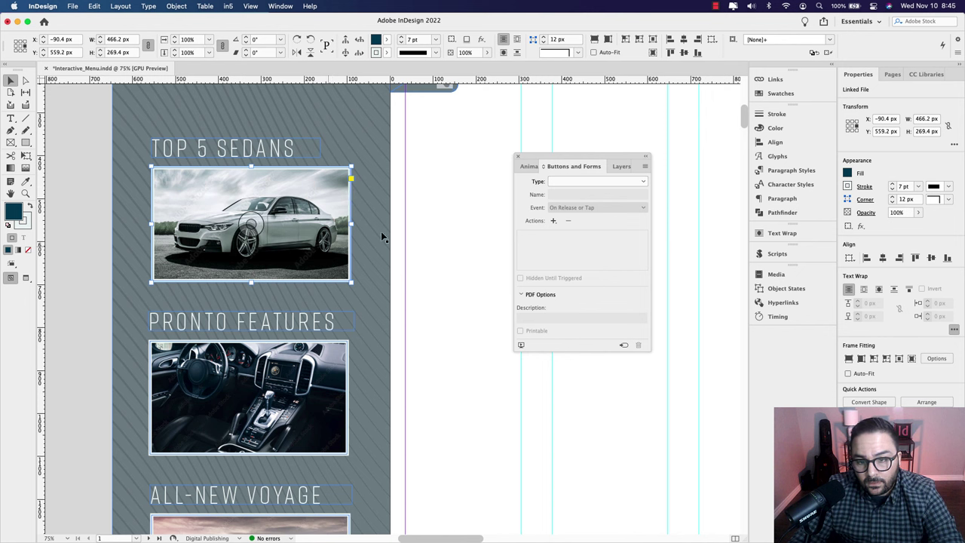
left_click(578, 188)
left_click(577, 194)
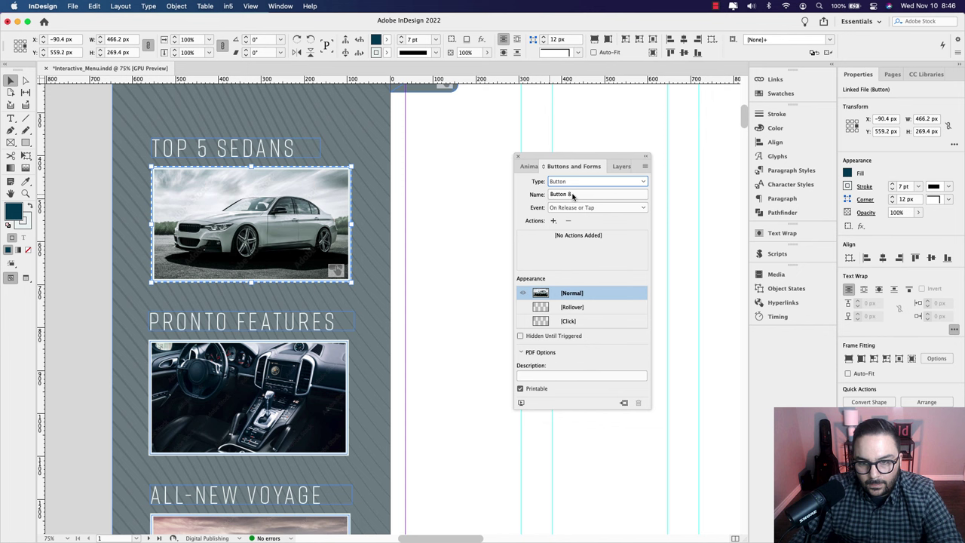
left_click(576, 195)
type("To")
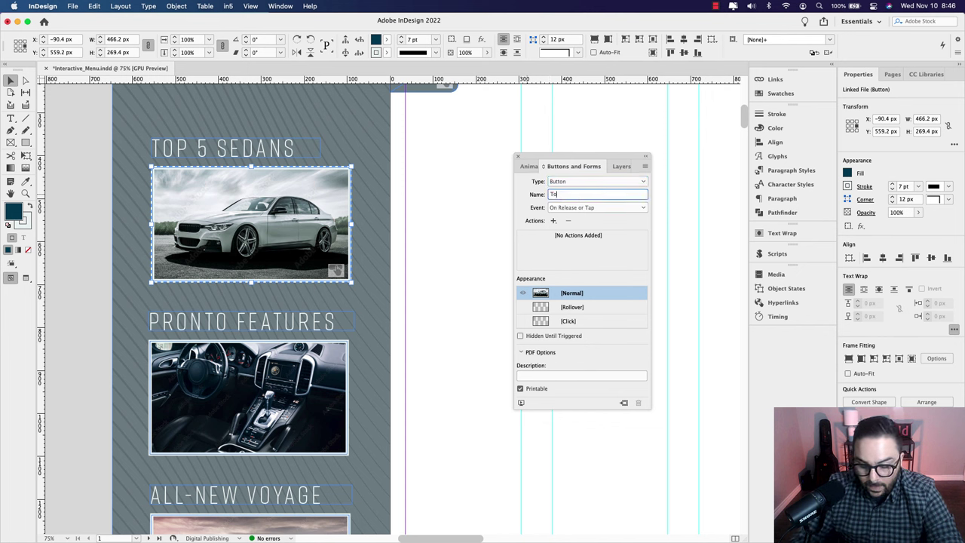
type("p 5 Sedans")
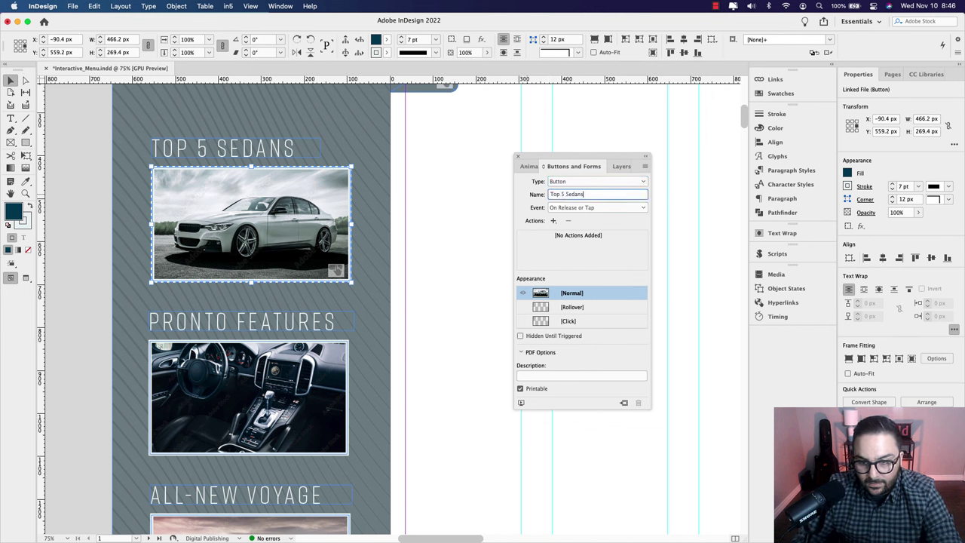
key("Return")
Step: Add a Go To Page action targeting page 2
left_click(553, 221)
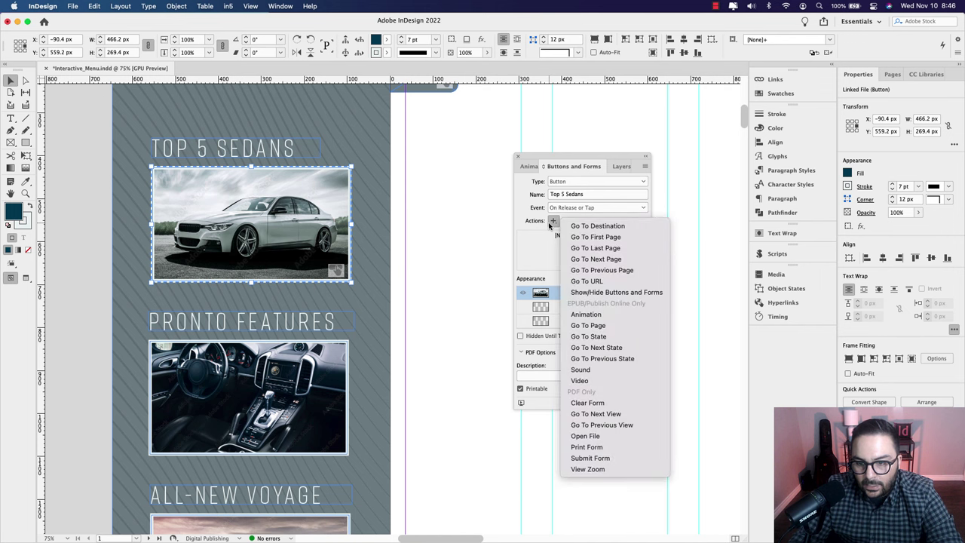
left_click(588, 325)
left_click(548, 292)
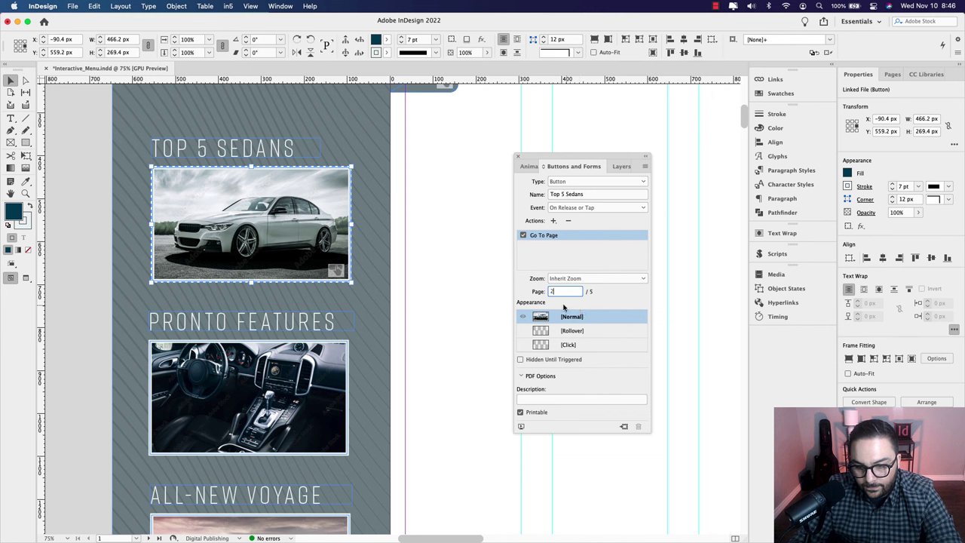
key("Return")
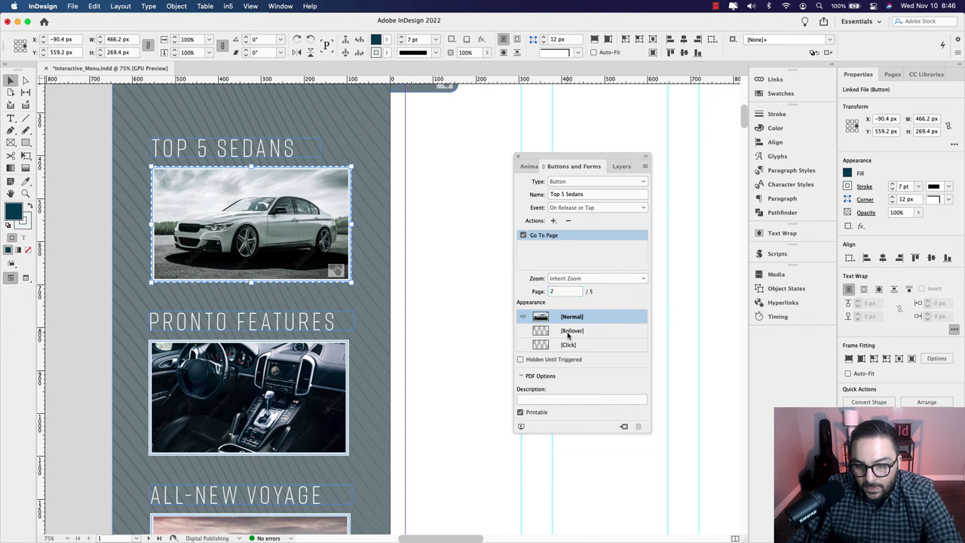
Step: Create a Rollover state at 90% opacity, return to Normal, and deselect
left_click(567, 332)
left_click(252, 224)
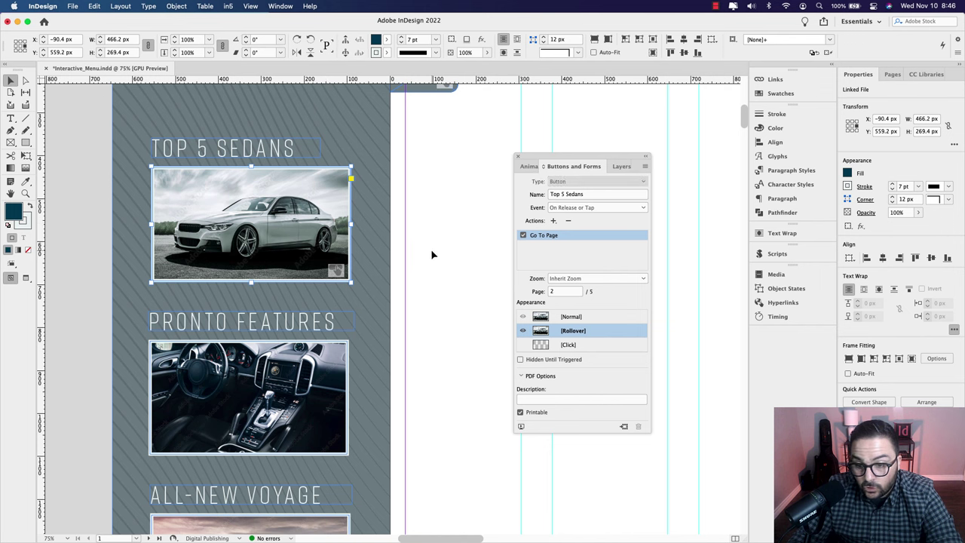
left_click(893, 213)
type("90")
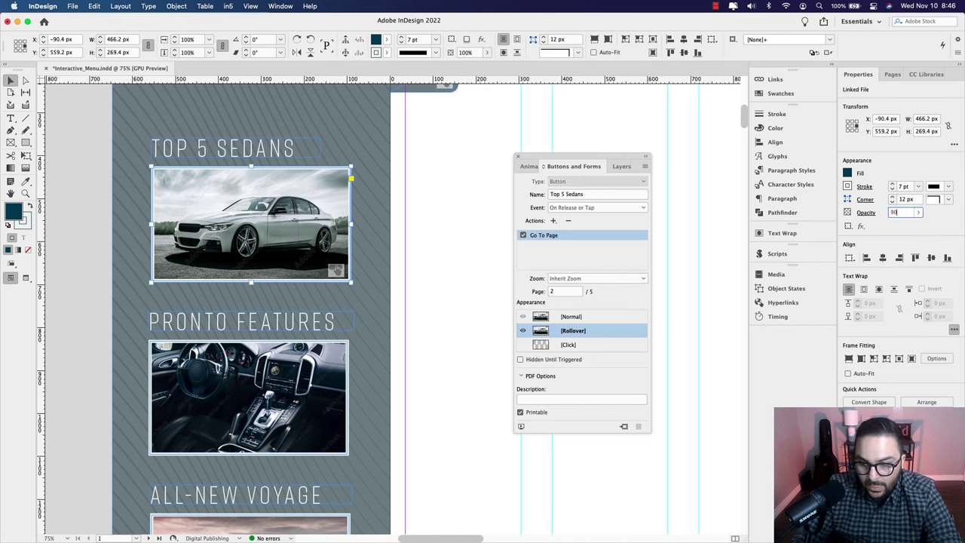
key("Return")
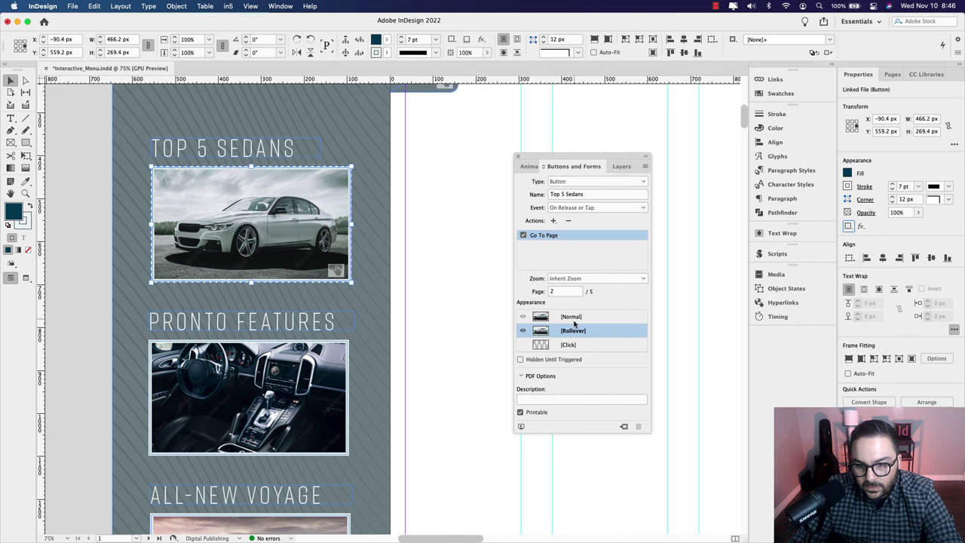
left_click(573, 318)
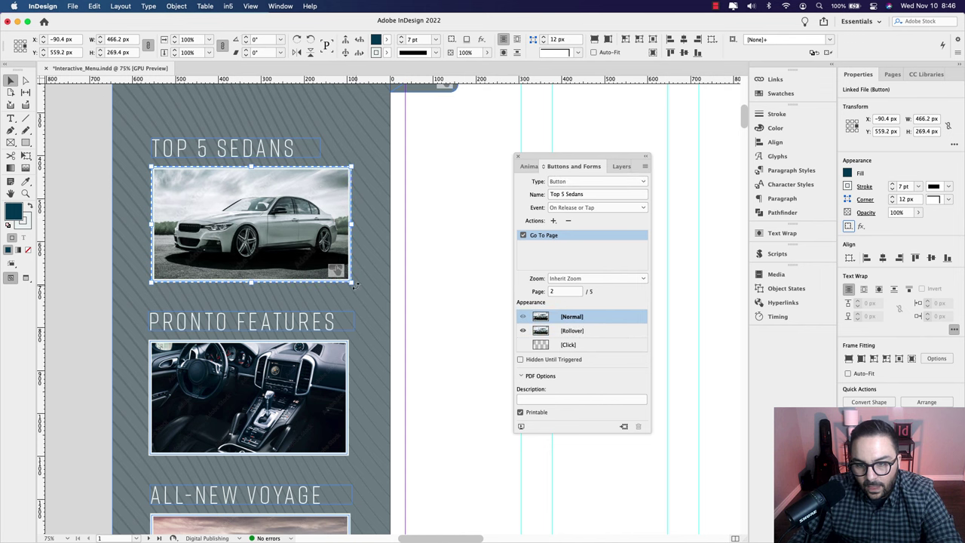
left_click(322, 378)
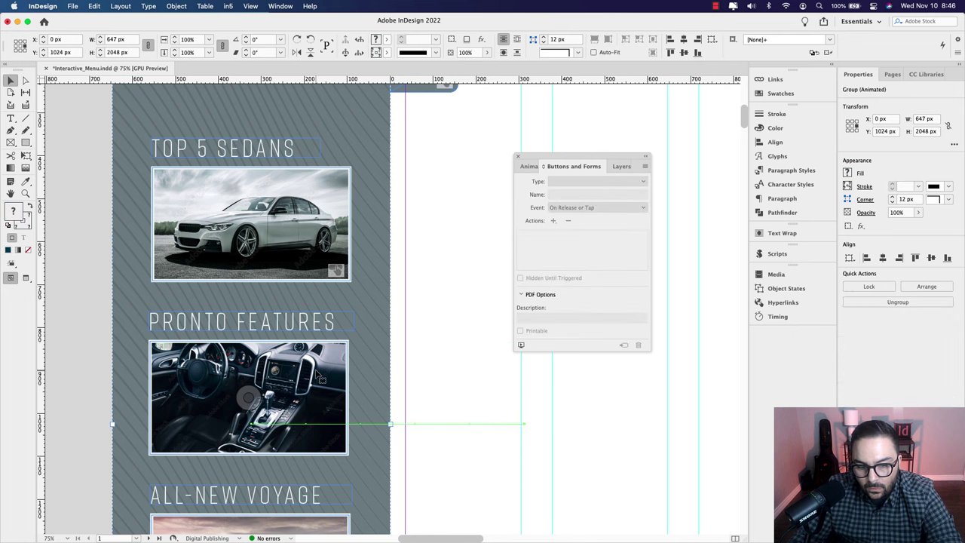
Step: Make the interior photo a button named 'Pronto Features'
double_click(321, 378)
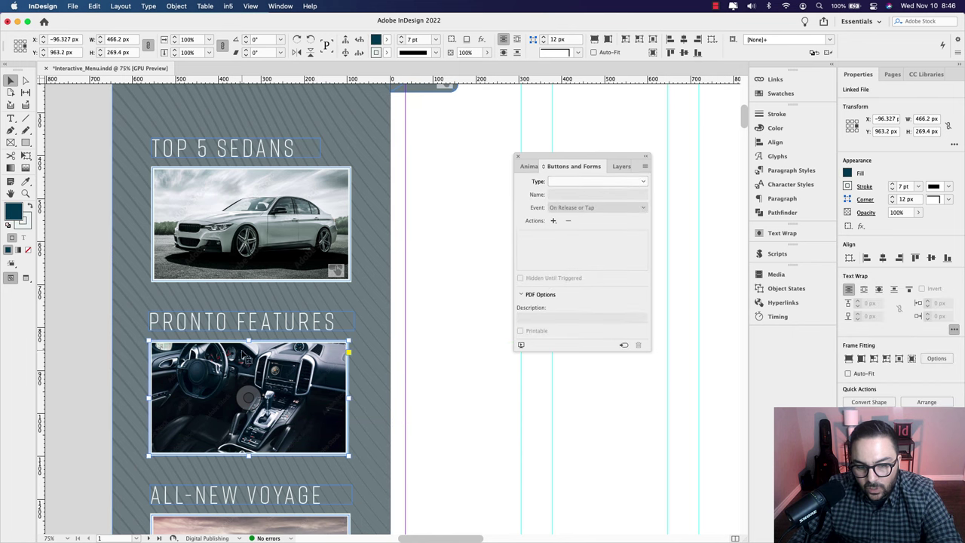
left_click(588, 184)
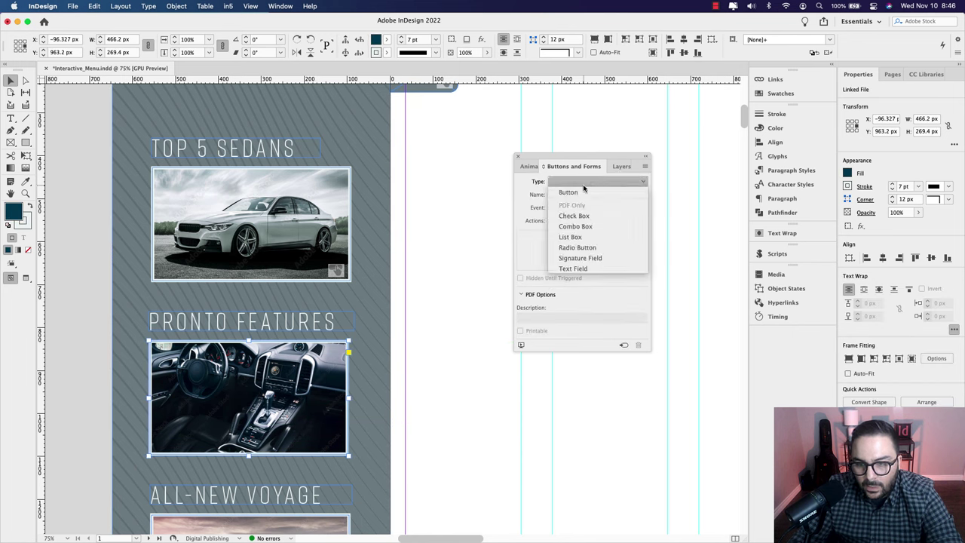
left_click(575, 194)
triple_click(575, 195)
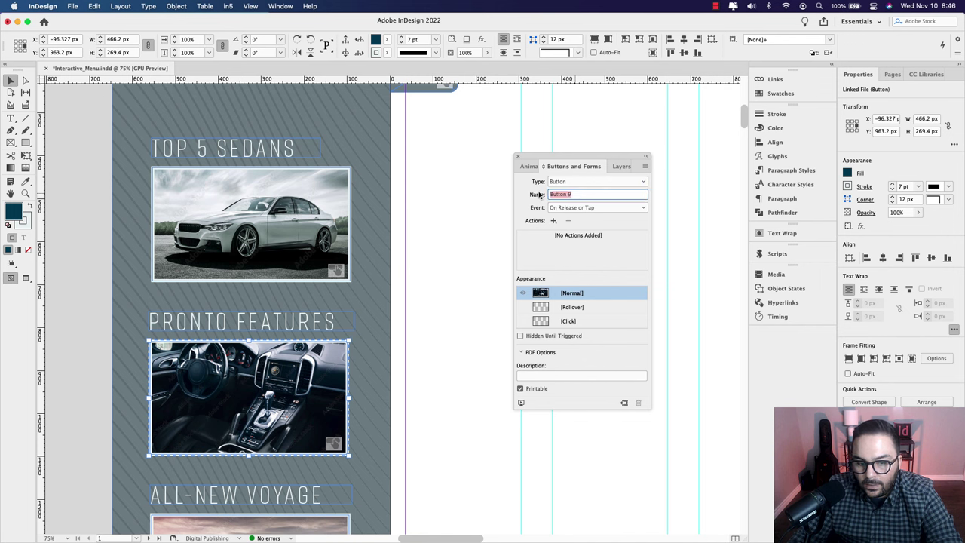
type("Pronto Features")
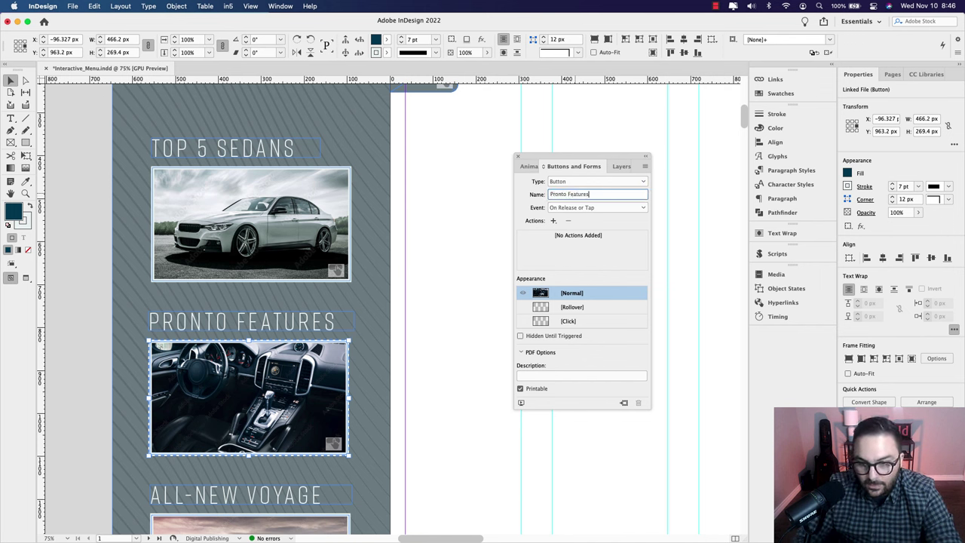
key("Return")
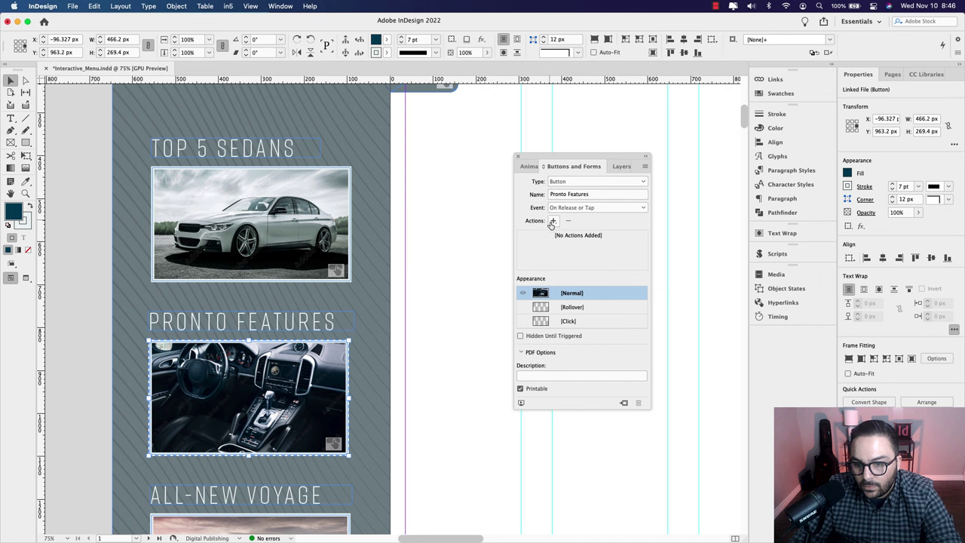
Step: Add a Go To Page action targeting page 3
left_click(554, 221)
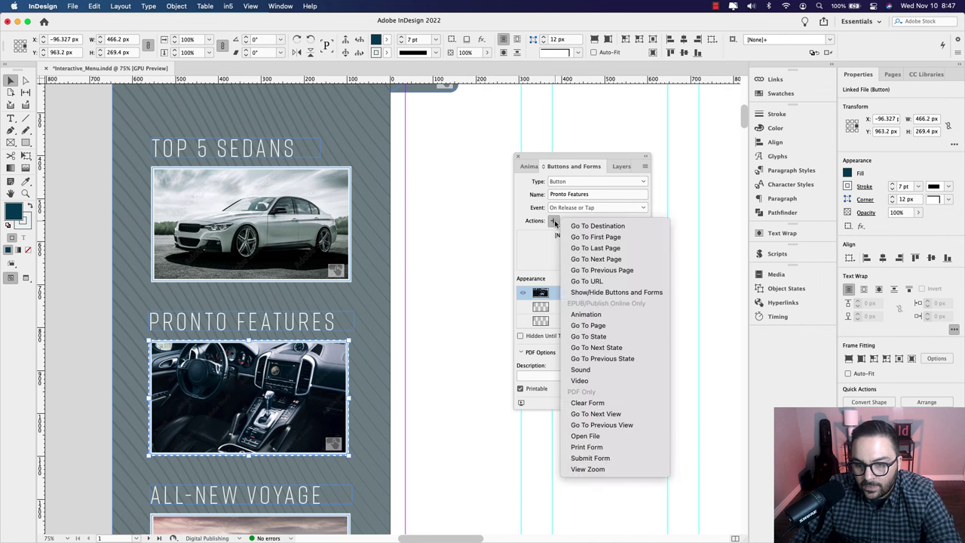
left_click(595, 325)
double_click(564, 291)
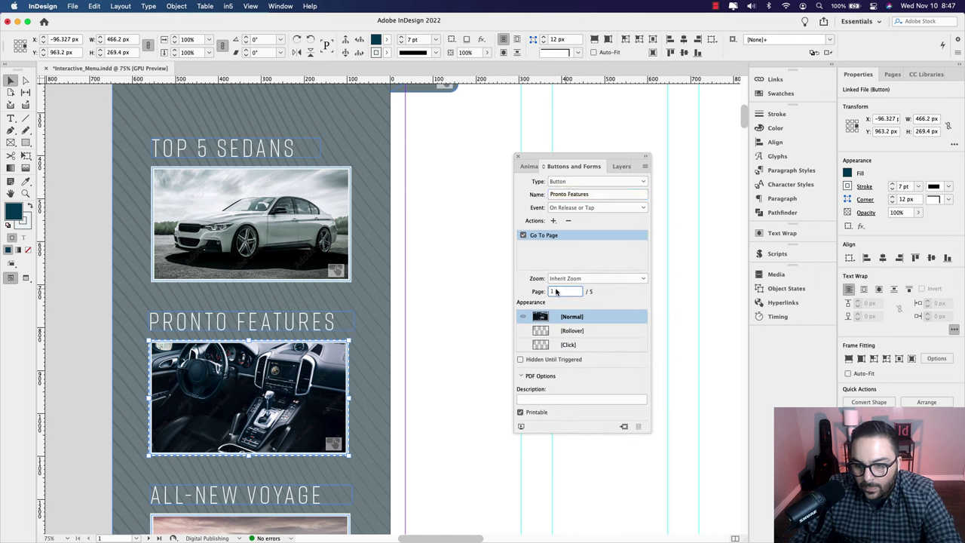
type("3")
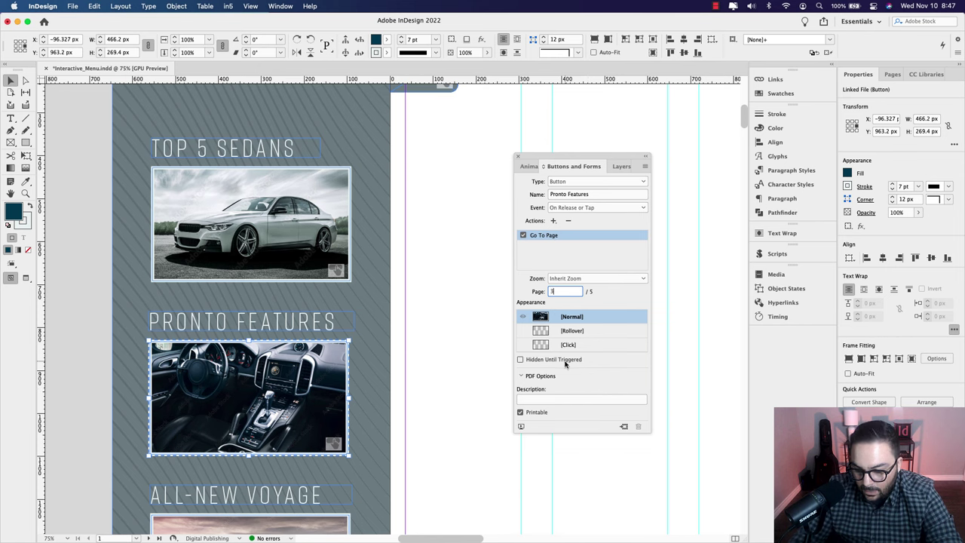
key("Return")
Step: Reselect the Pronto Features button inside its title-and-image group
scroll(307, 343, "down", 3)
scroll(307, 343, "down", 1)
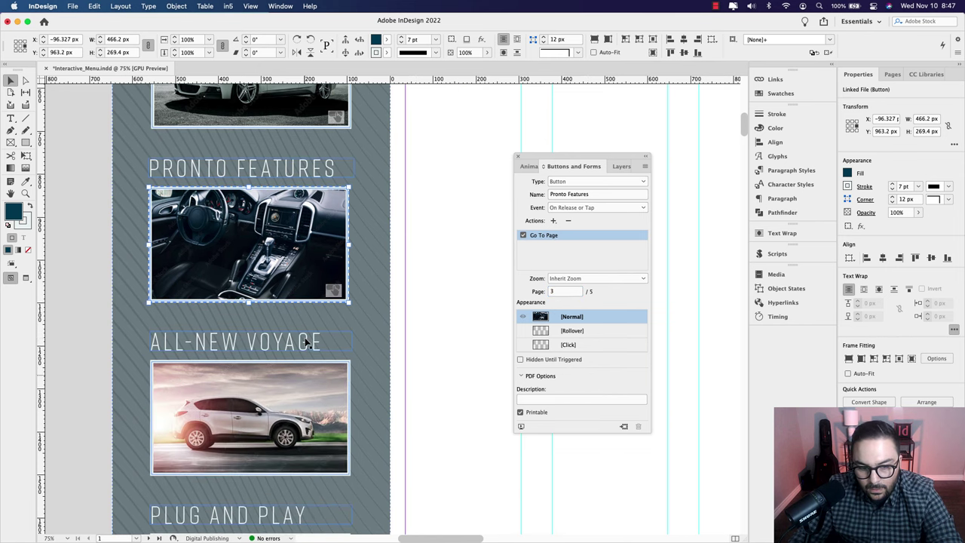
left_click(314, 387)
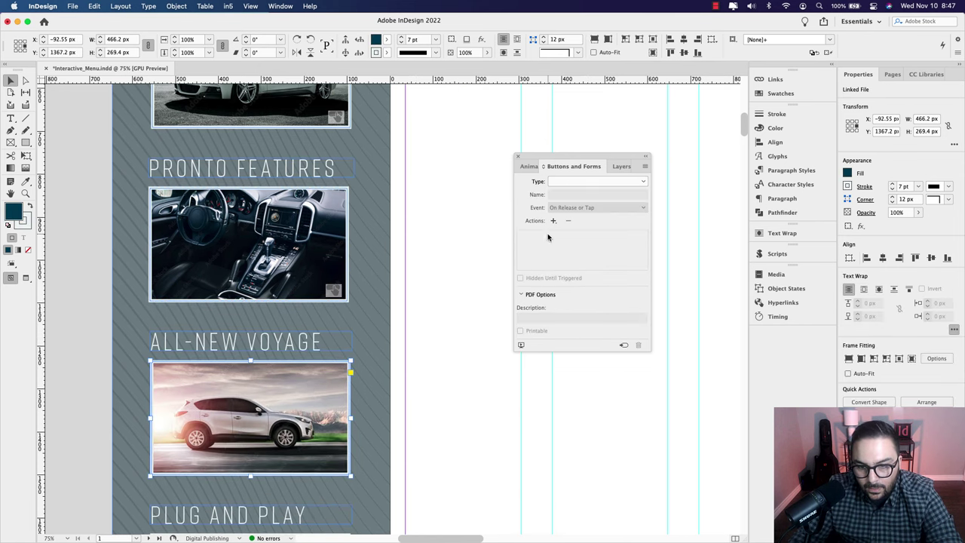
left_click(389, 233)
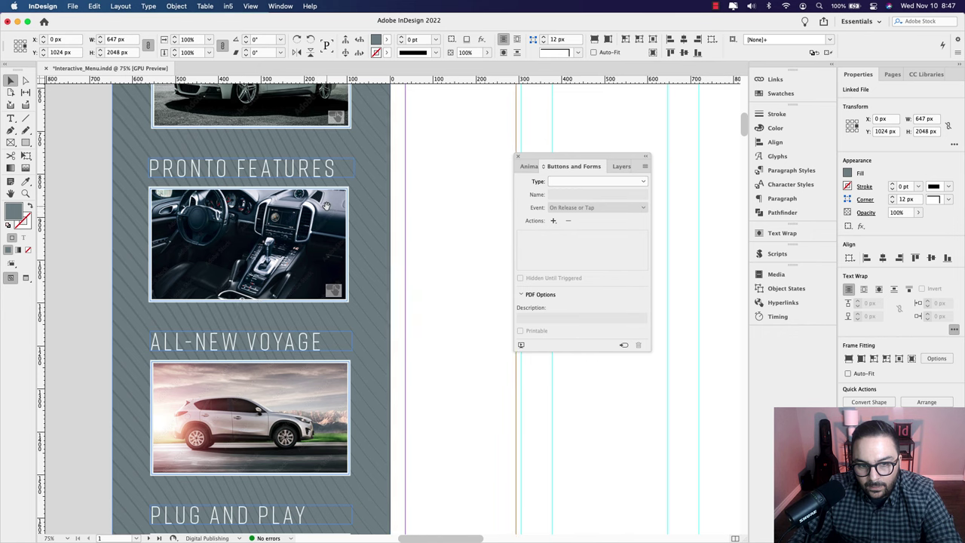
left_click(326, 205)
left_click(330, 255)
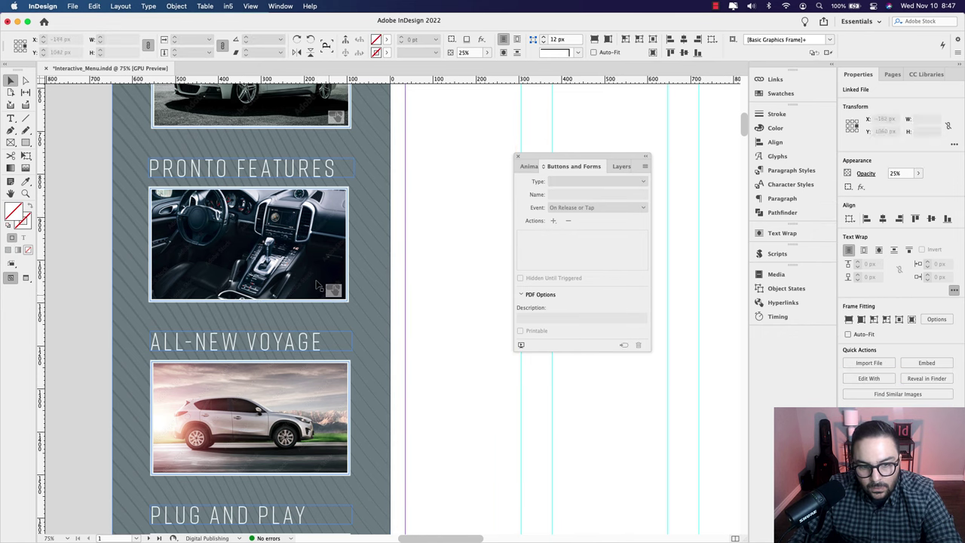
left_click(330, 255)
double_click(330, 255)
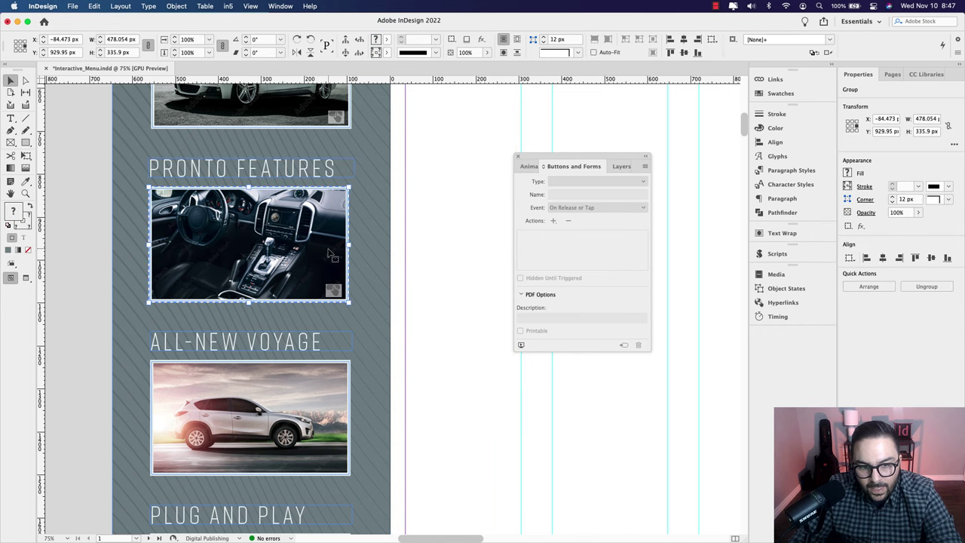
Step: Set the Rollover state to 90% opacity, return to Normal, and deselect
left_click(571, 329)
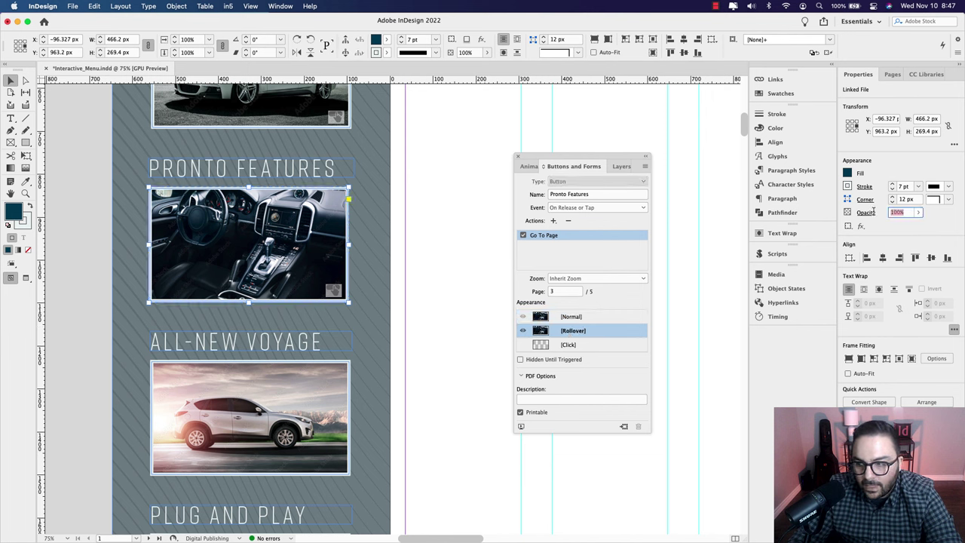
double_click(901, 213)
type("90")
key("Return")
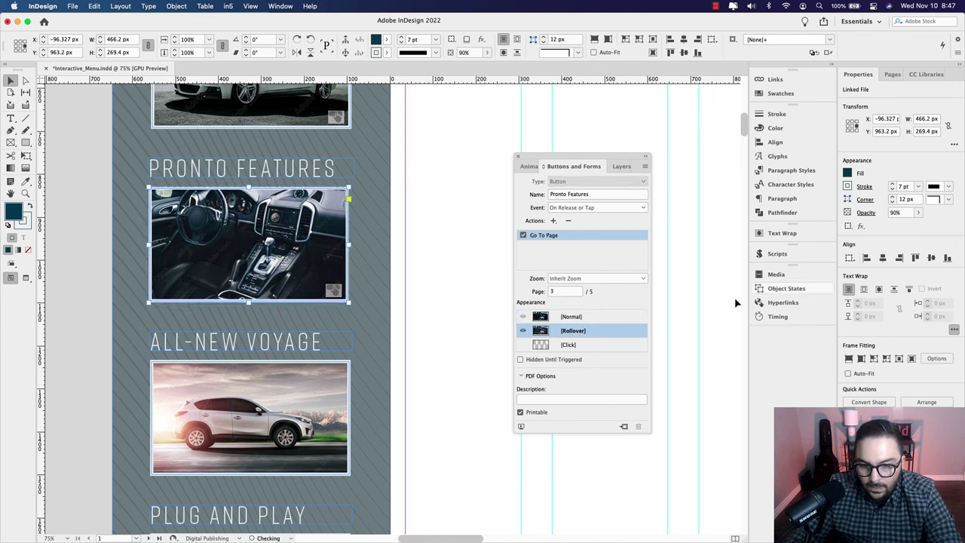
left_click(581, 319)
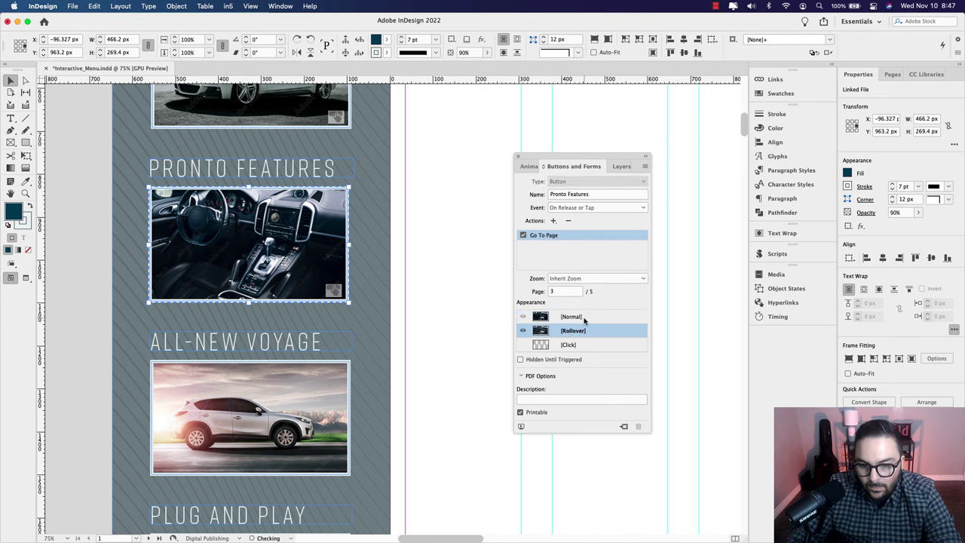
left_click(310, 394)
Step: Convert the All-New Voyage car image into a button named All New Voyage
double_click(319, 387)
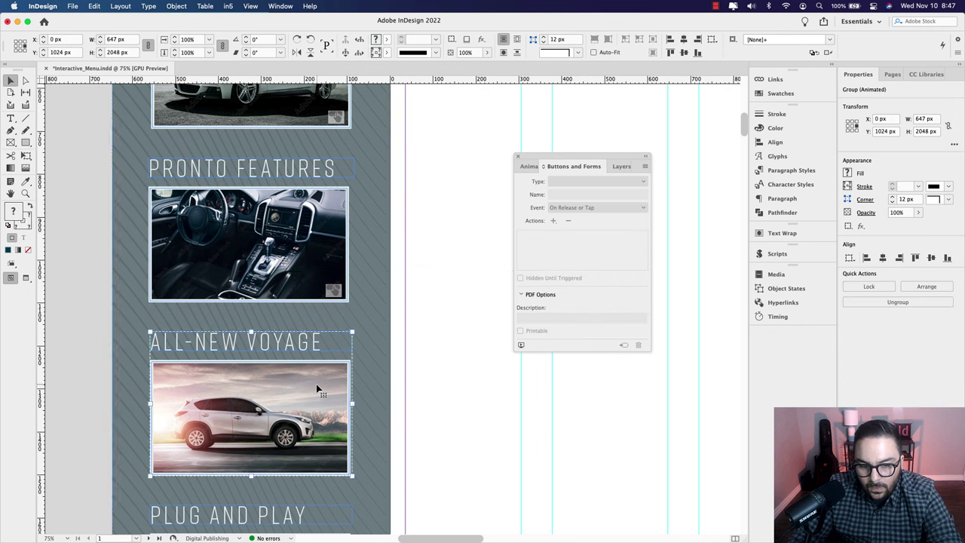
double_click(319, 387)
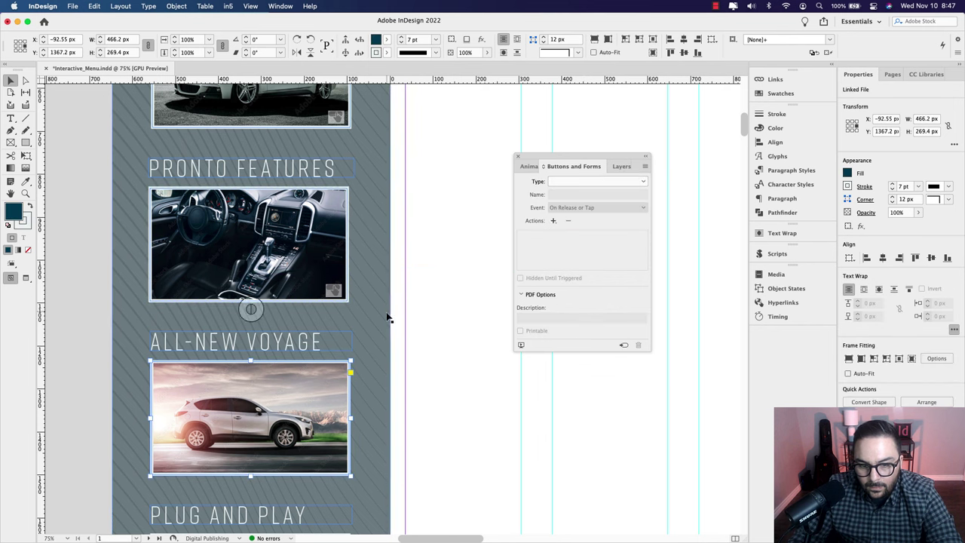
left_click(588, 182)
left_click(581, 192)
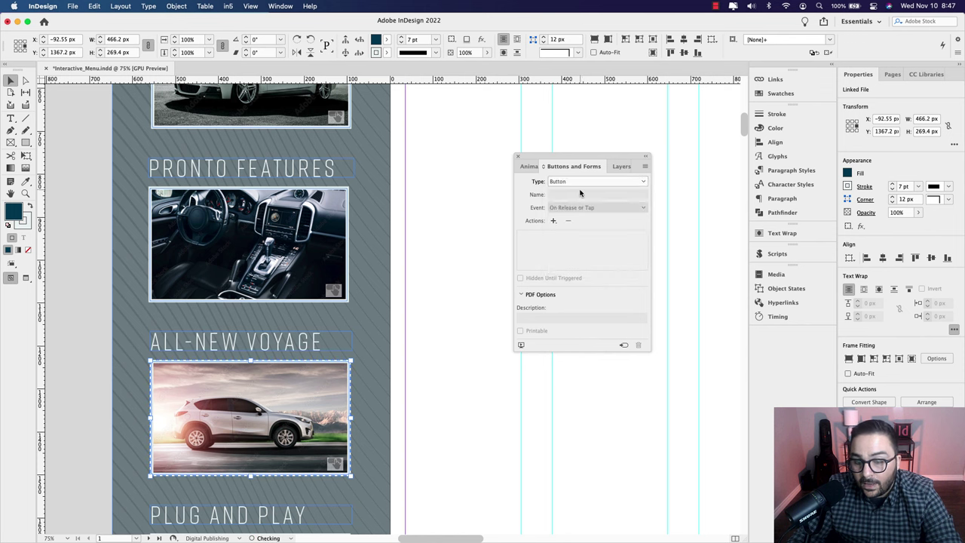
triple_click(592, 195)
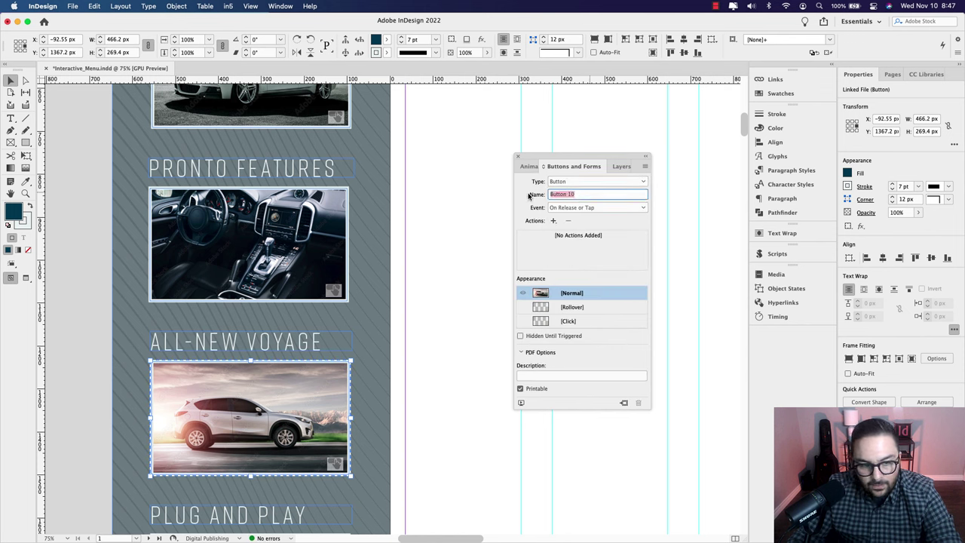
type("All New Voyage")
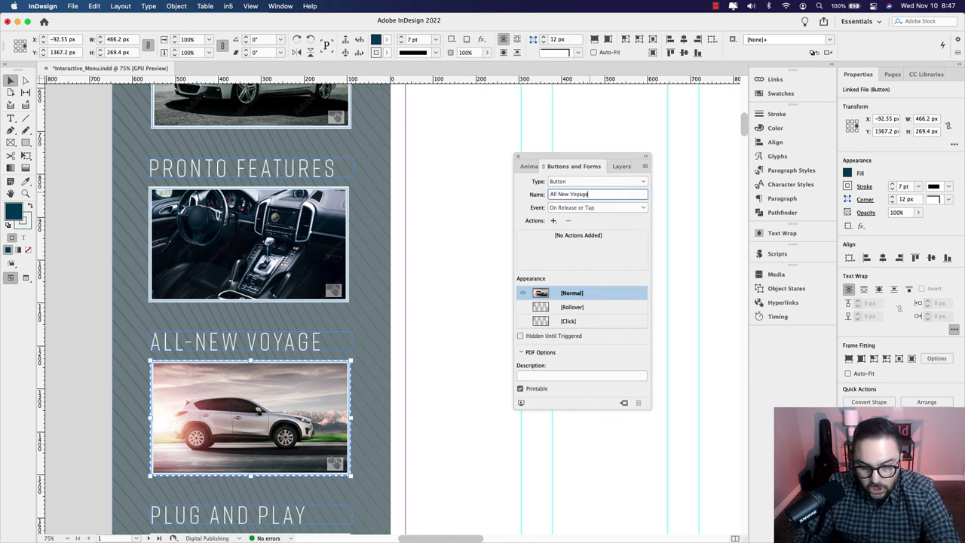
key("Return")
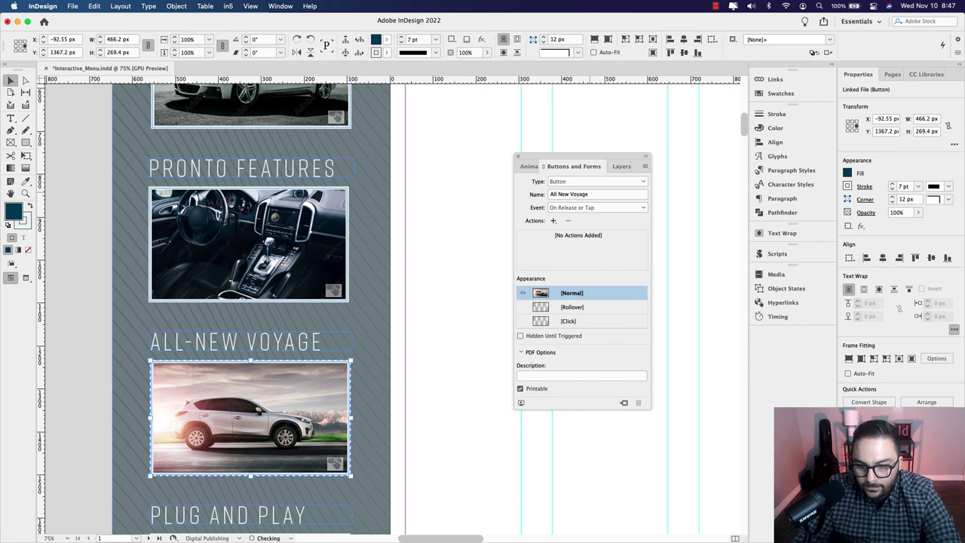
Step: Give the button's Rollover state 90% image opacity, then return to Normal
left_click(580, 310)
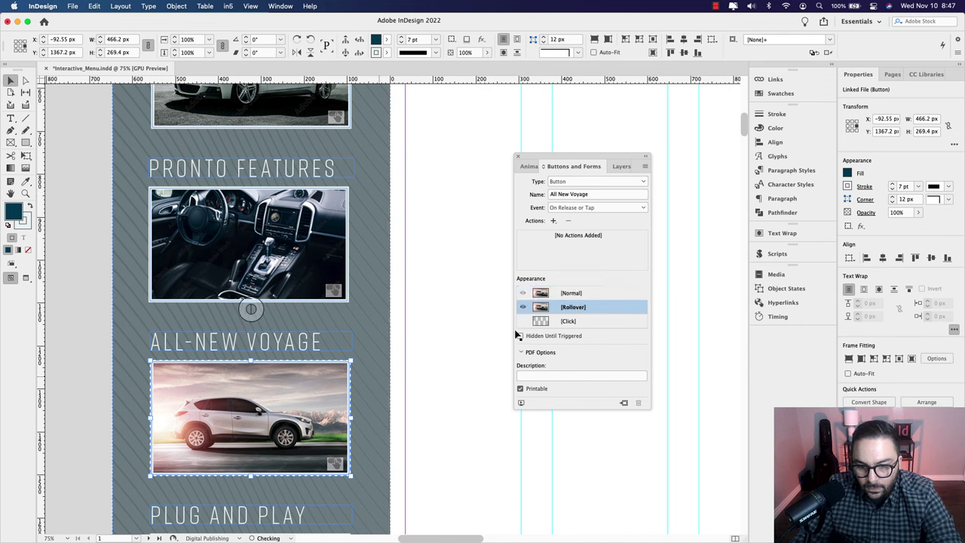
double_click(329, 386)
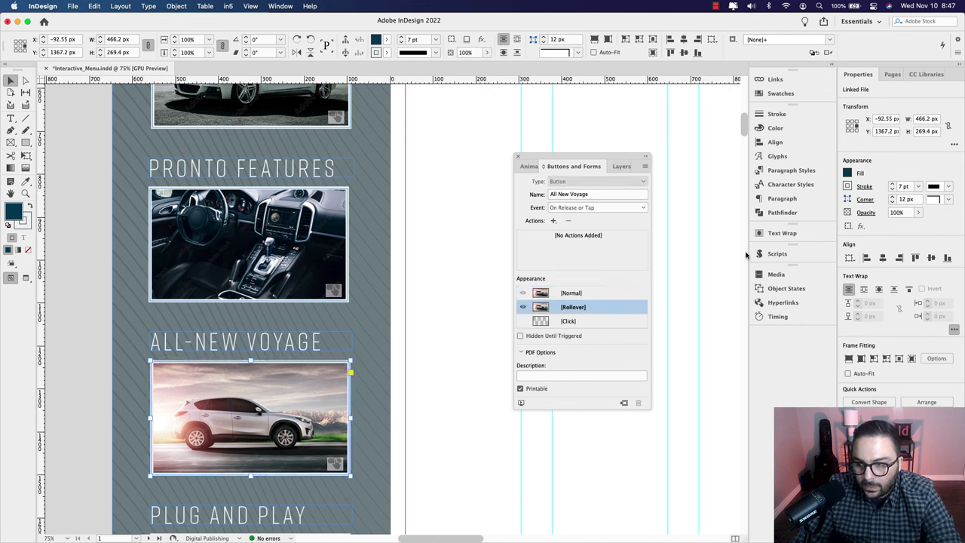
double_click(897, 213)
type("90")
key("Return")
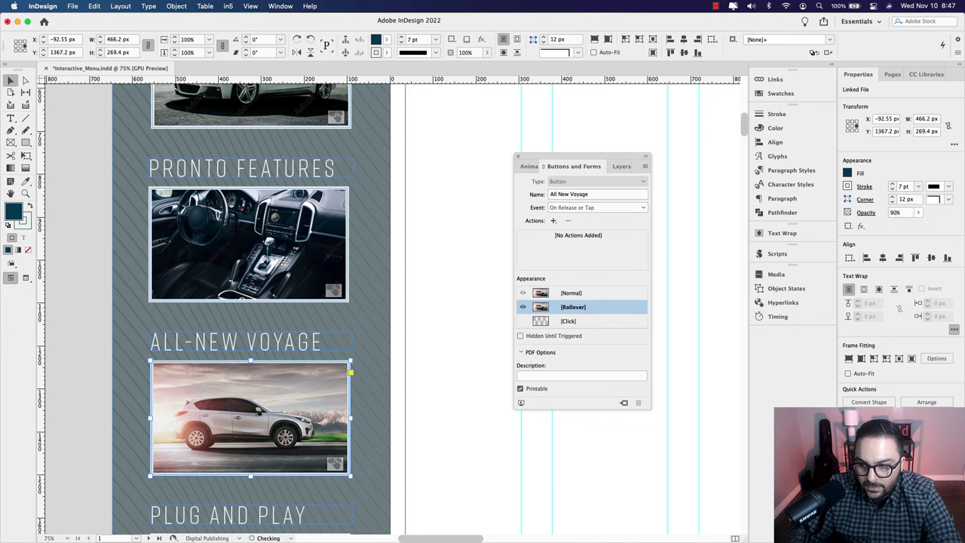
left_click(584, 295)
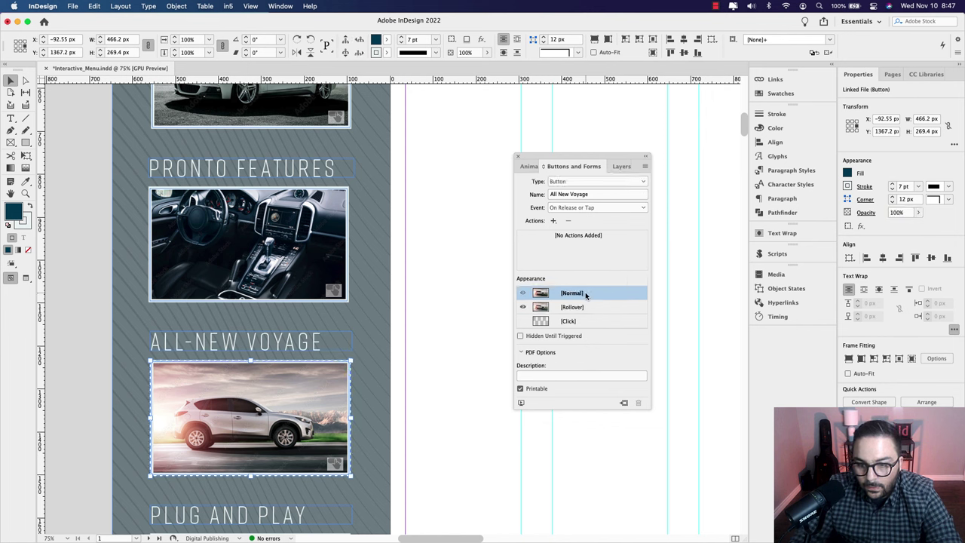
Step: Add a Go To Page action with page 4 as the destination
left_click(554, 221)
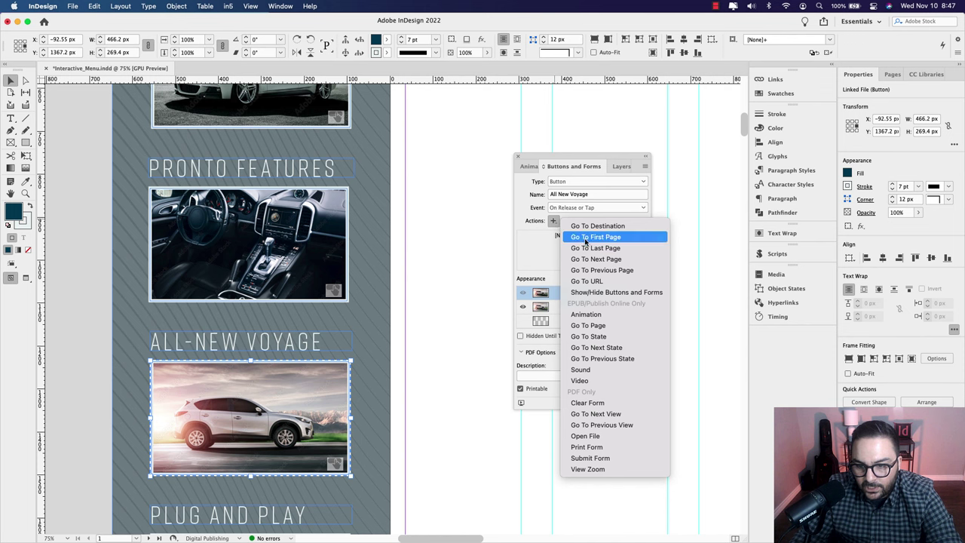
left_click(596, 325)
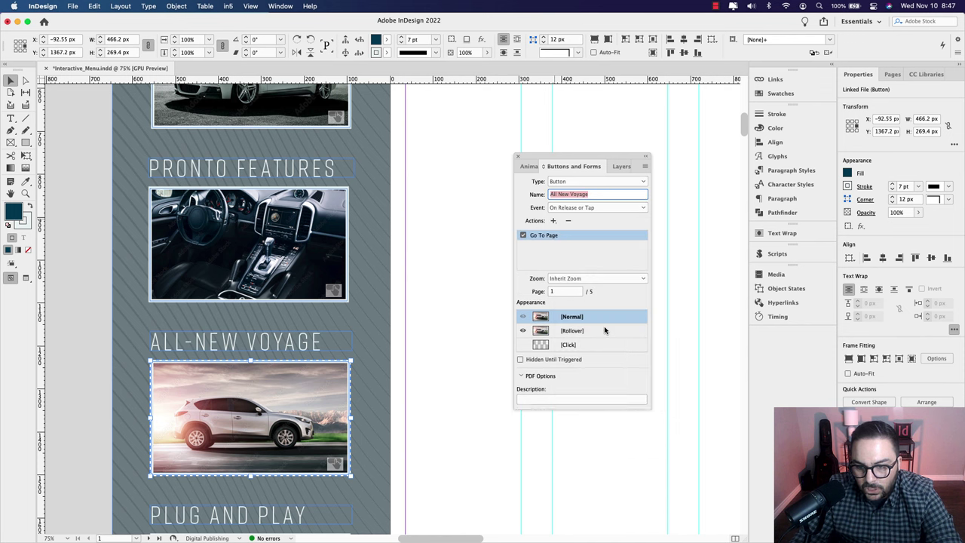
left_click(551, 292)
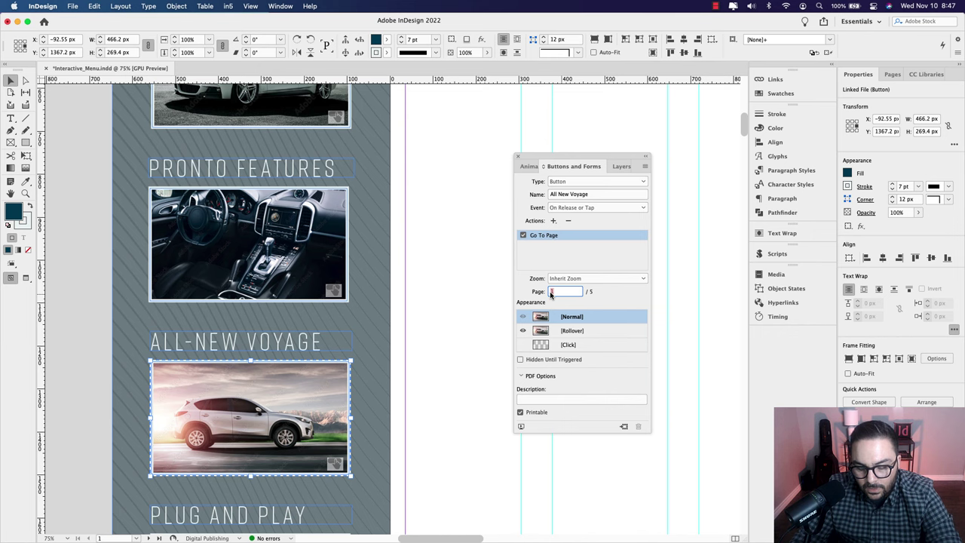
type("4")
key("Return")
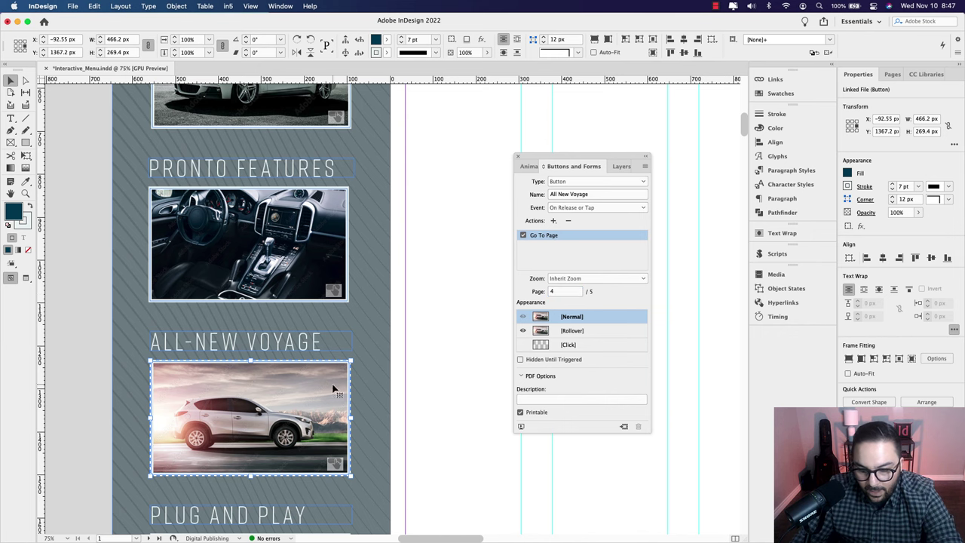
scroll(332, 389, "down", 10)
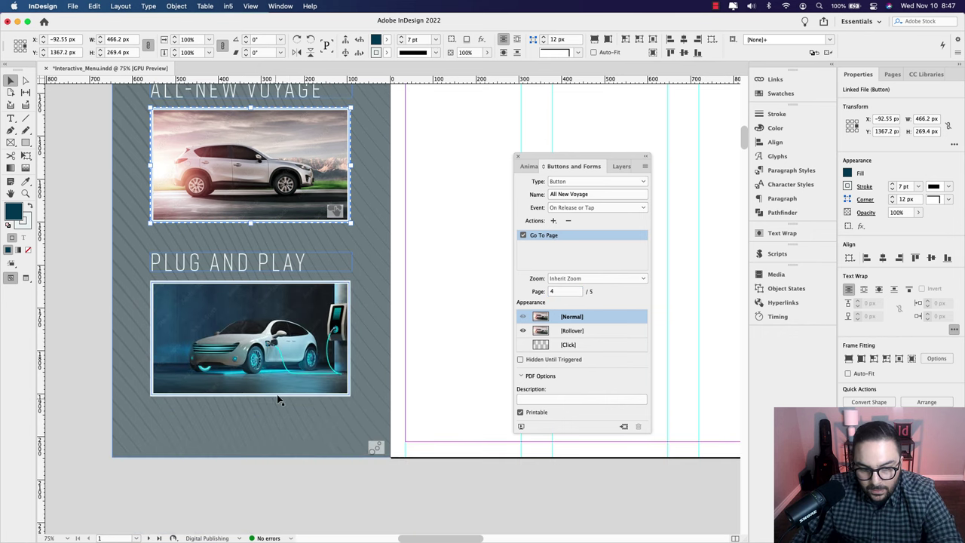
Step: Convert the Plug and Play car image into a button named Plug and Play
left_click(249, 338)
left_click(316, 324)
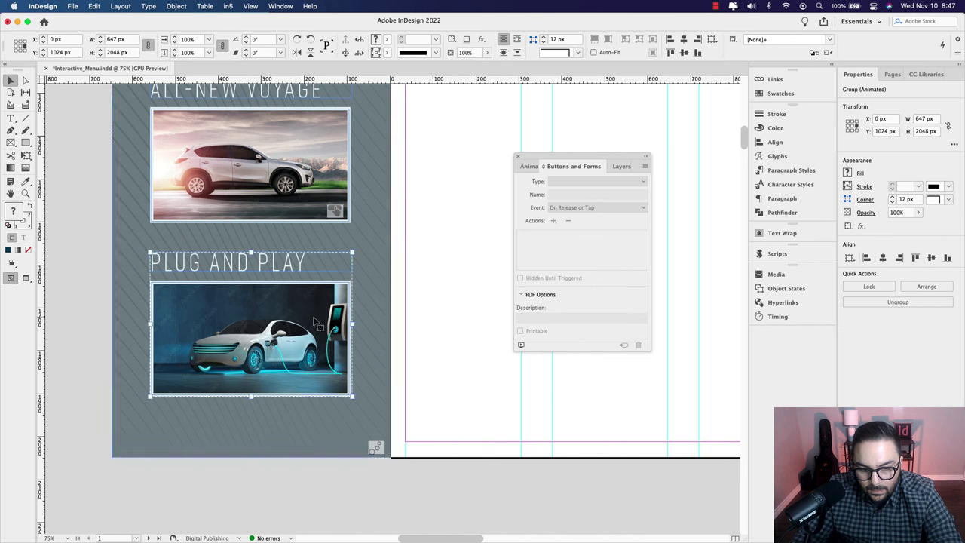
double_click(316, 323)
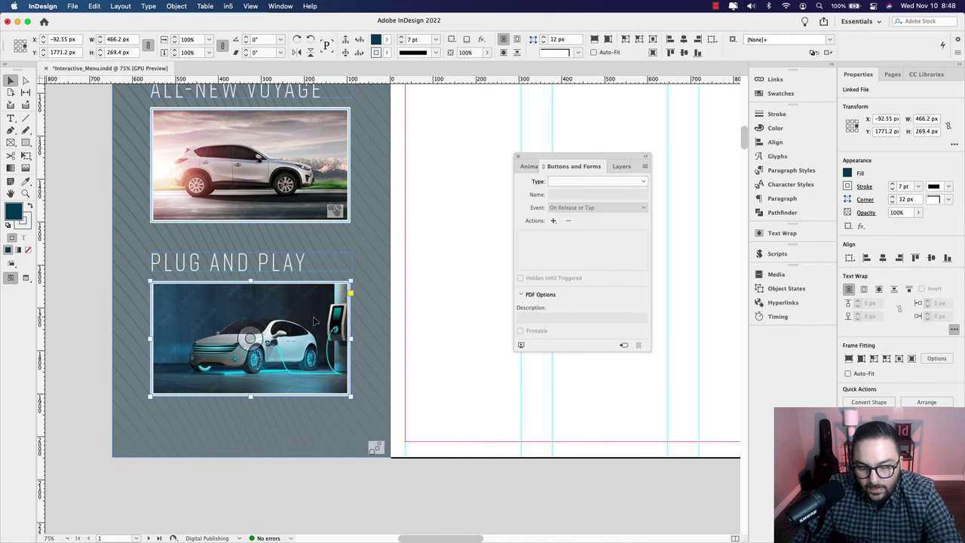
left_click(588, 182)
left_click(570, 194)
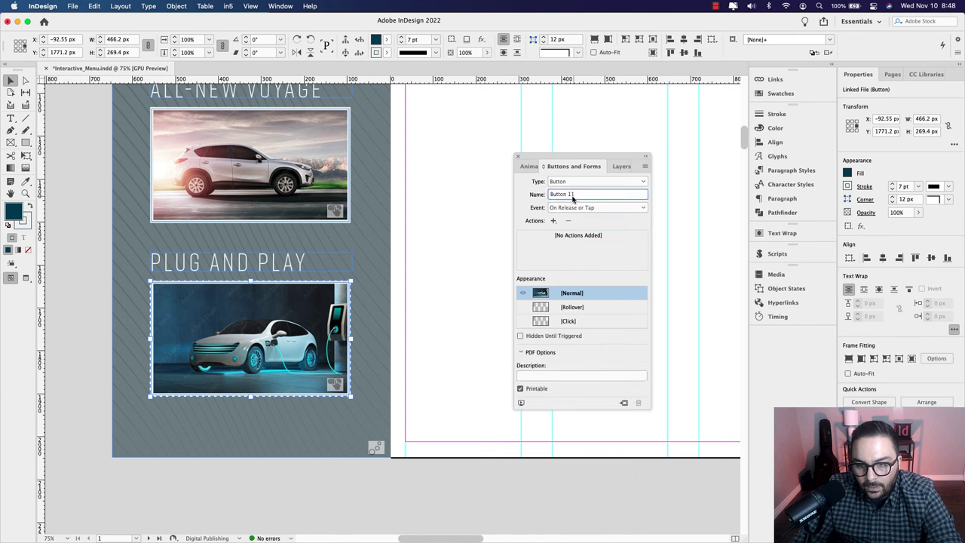
triple_click(573, 196)
type("Plug and Play")
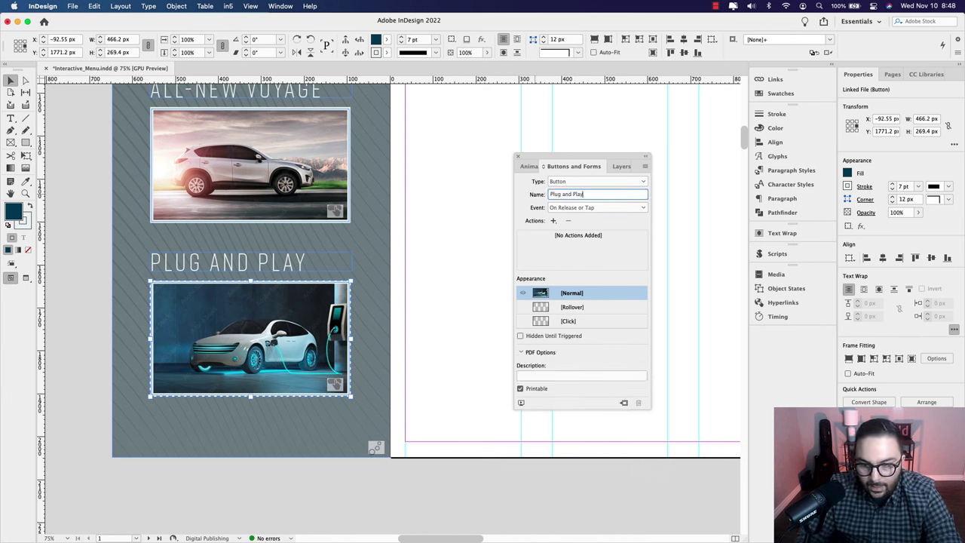
key("Return")
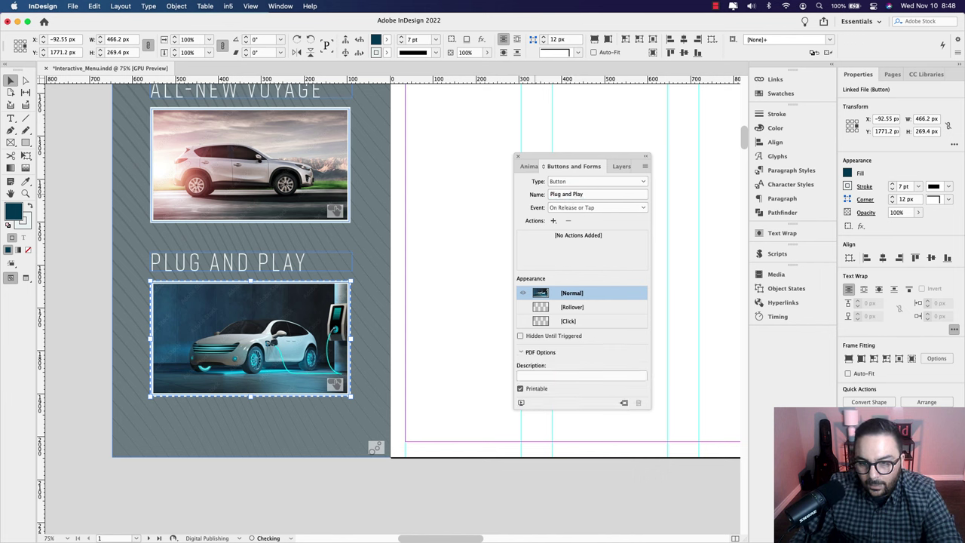
Step: Add a Go To Page action targeting page 5
left_click(553, 220)
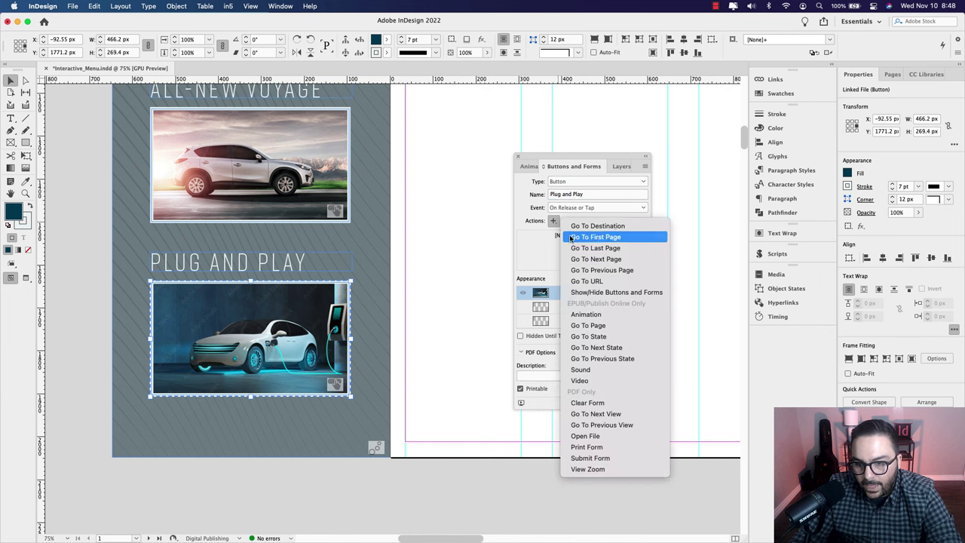
left_click(588, 325)
double_click(565, 292)
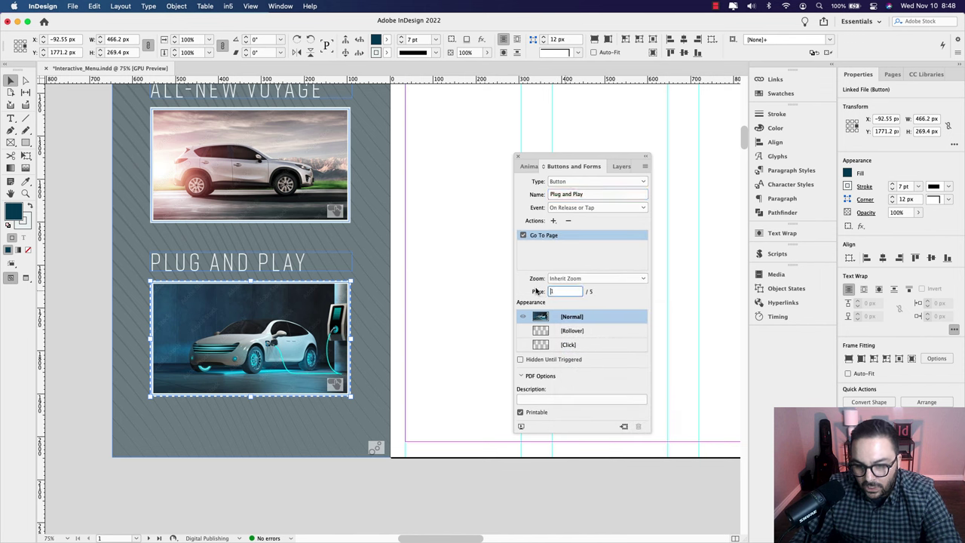
type("5")
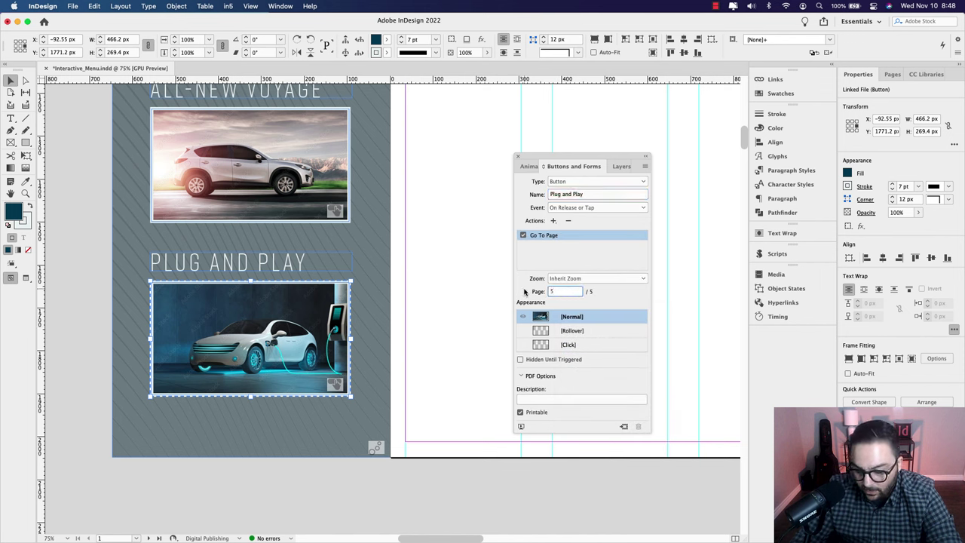
key("Return")
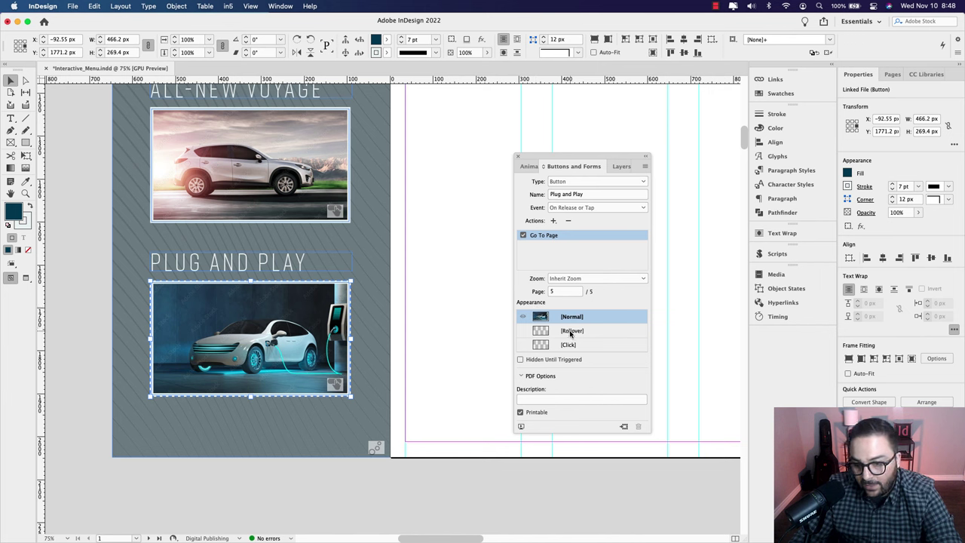
Step: Set the Rollover state's opacity to 90%, then return to the Normal state
left_click(571, 331)
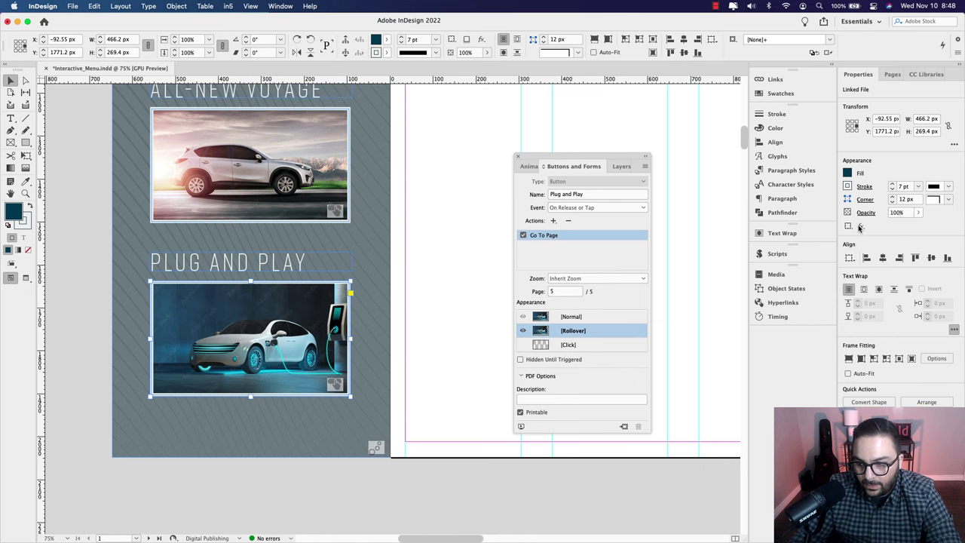
left_click(901, 213)
type("90")
key("Return")
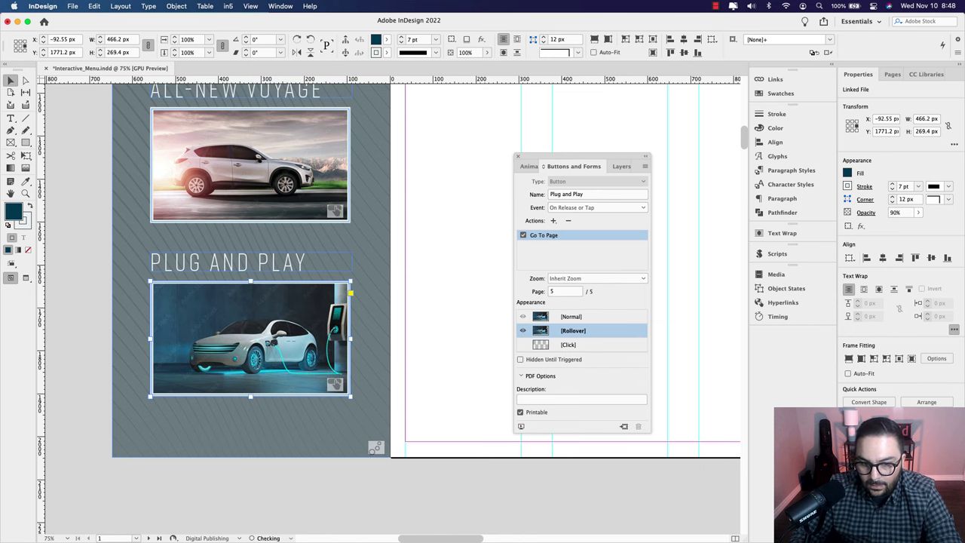
left_click(577, 317)
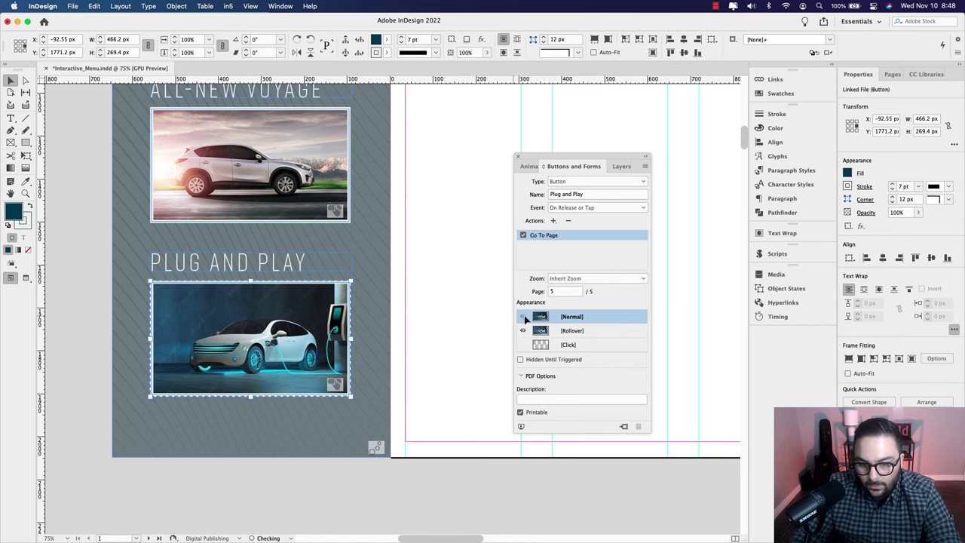
scroll(405, 314, "up", 5)
Step: Drag the FIRST GEAR logo from CC Libraries onto page 1, near the top edge
scroll(404, 315, "up", 4)
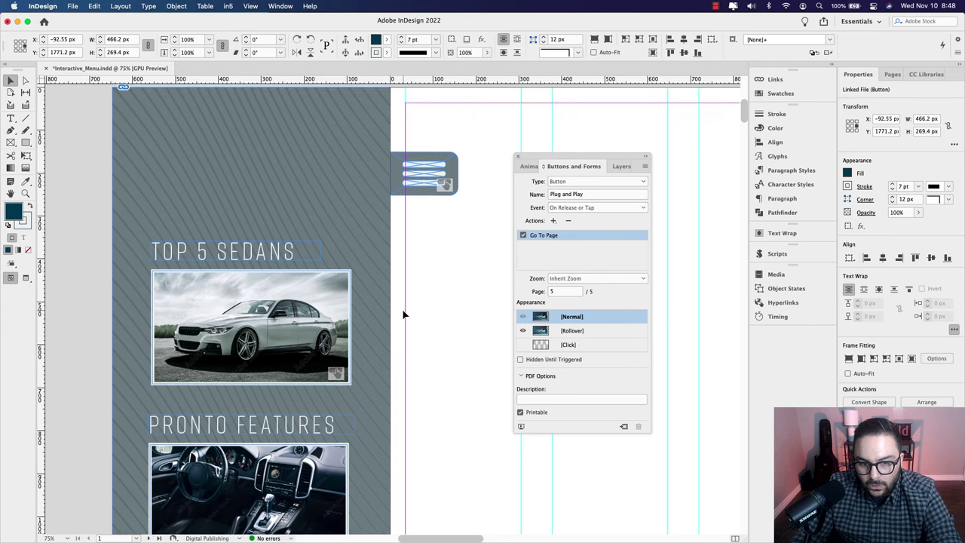
scroll(404, 314, "down", 3)
scroll(404, 315, "up", 2)
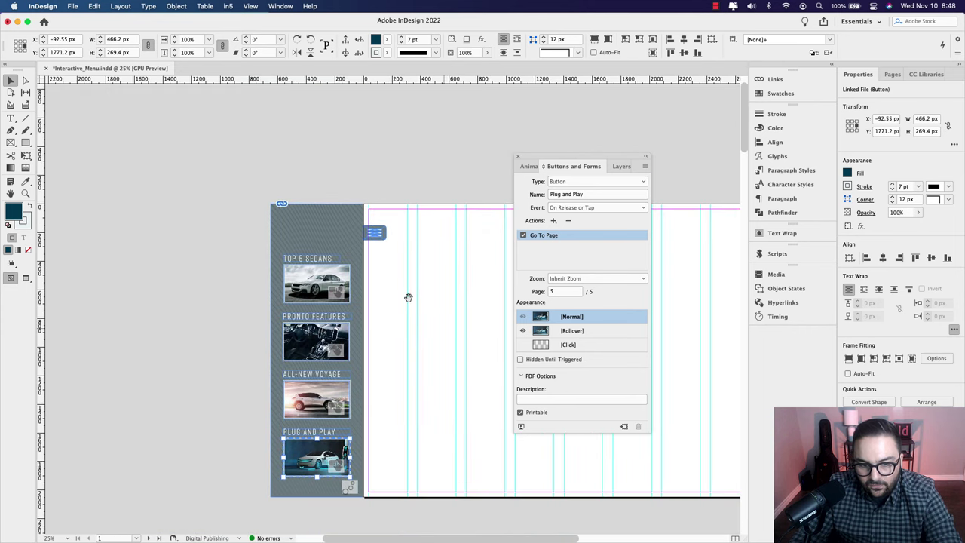
scroll(402, 225, "up", 1)
scroll(387, 238, "down", 1)
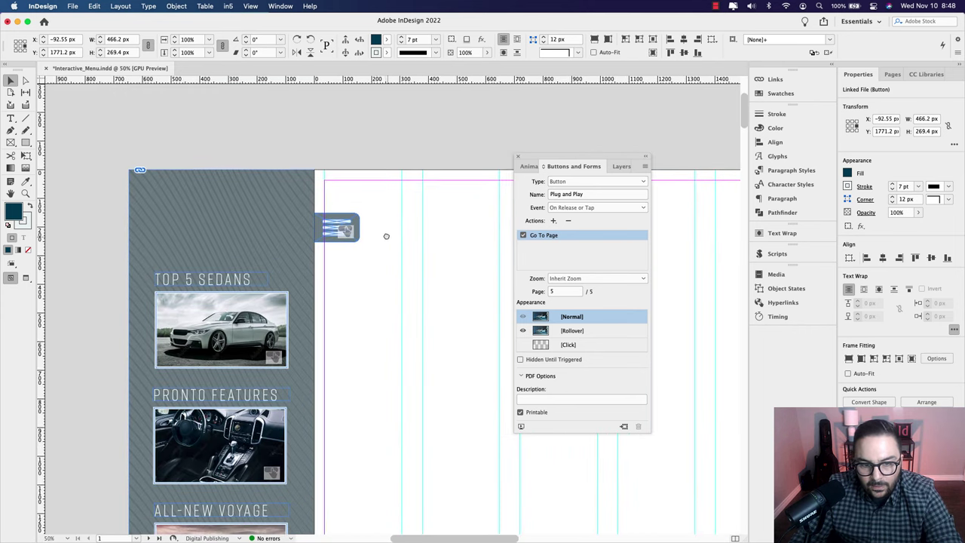
left_click(935, 74)
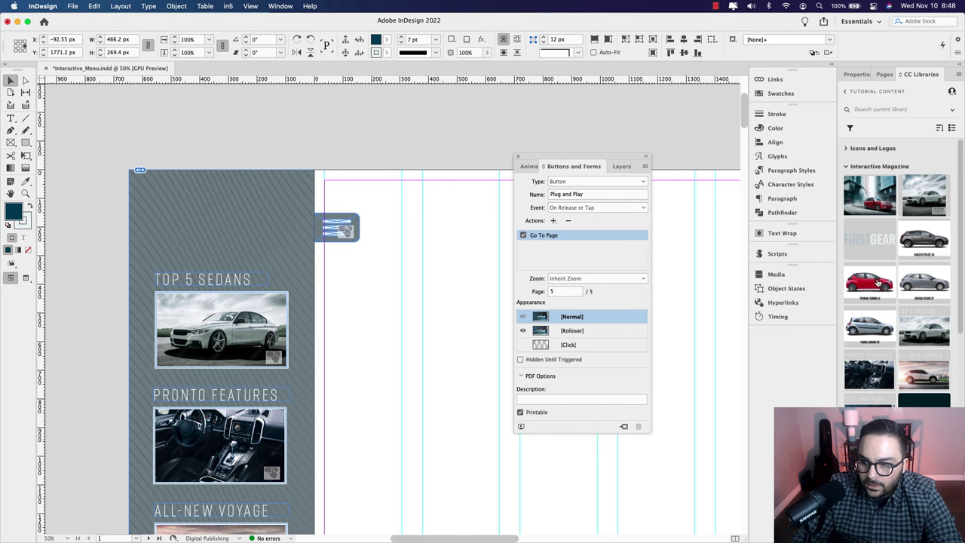
left_click_drag(871, 241, 386, 275)
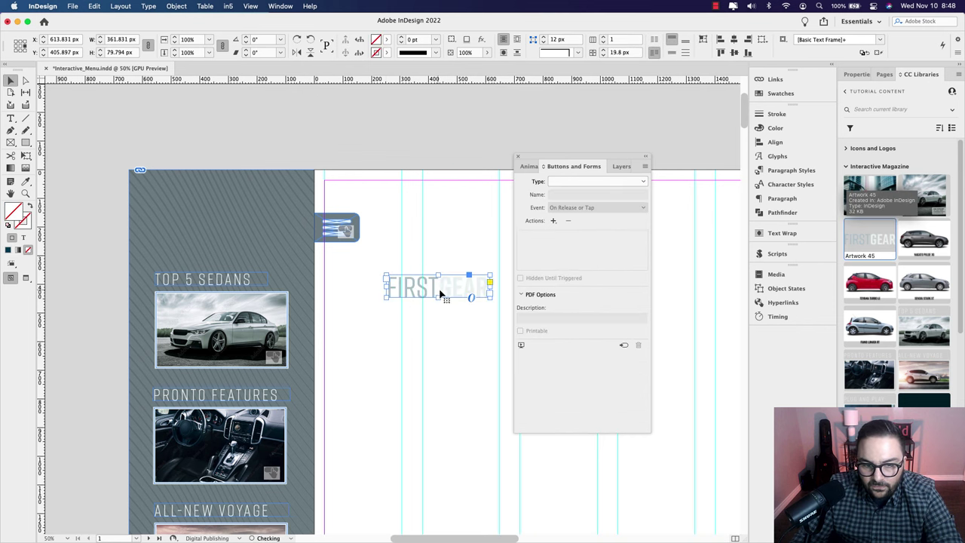
left_click_drag(449, 293, 435, 234)
scroll(447, 255, "right", 3)
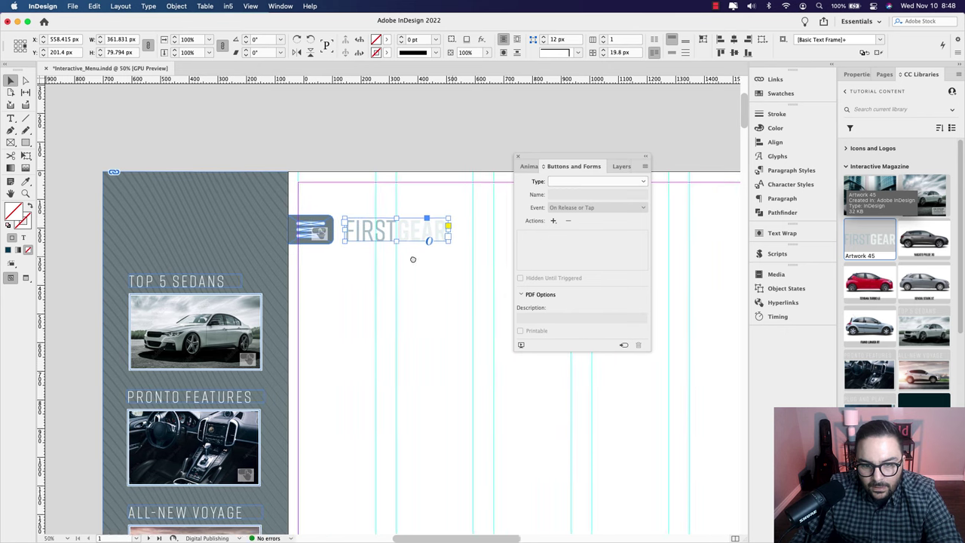
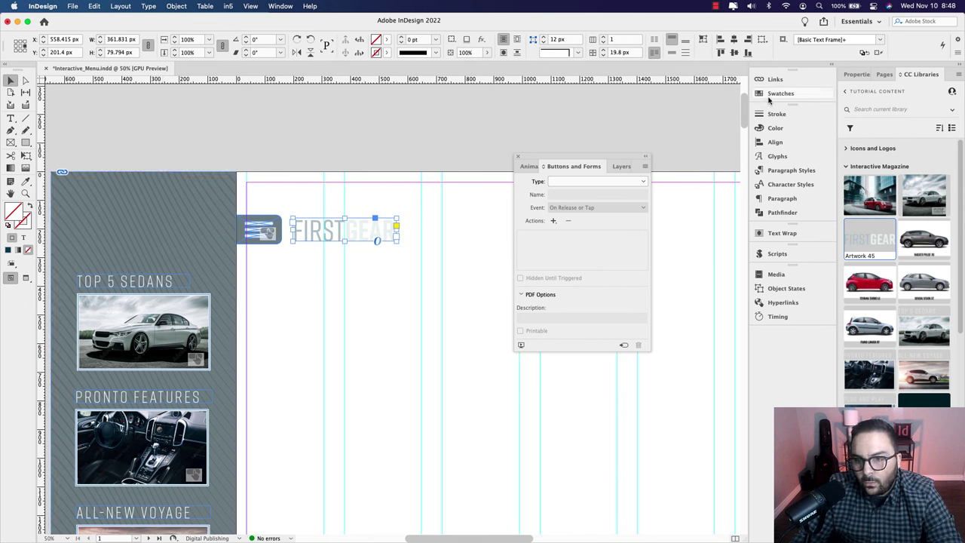
Step: Check the layers, then preview page 1 to confirm the side menu slides open and closed
left_click(617, 165)
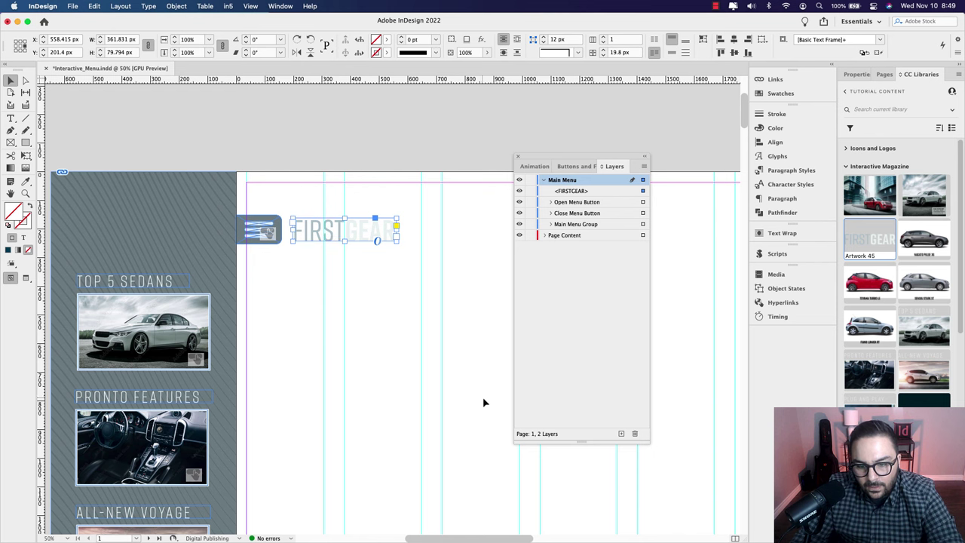
left_click(562, 167)
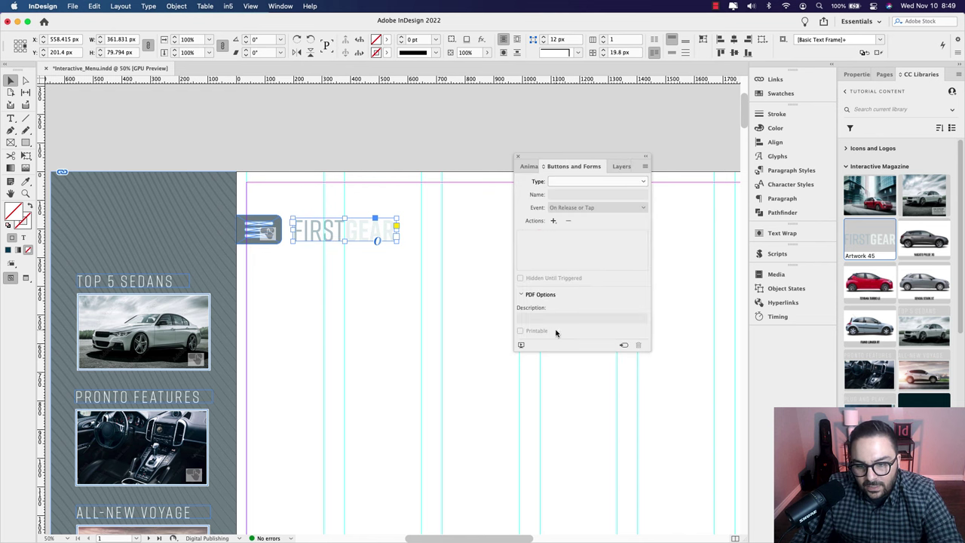
left_click(521, 347)
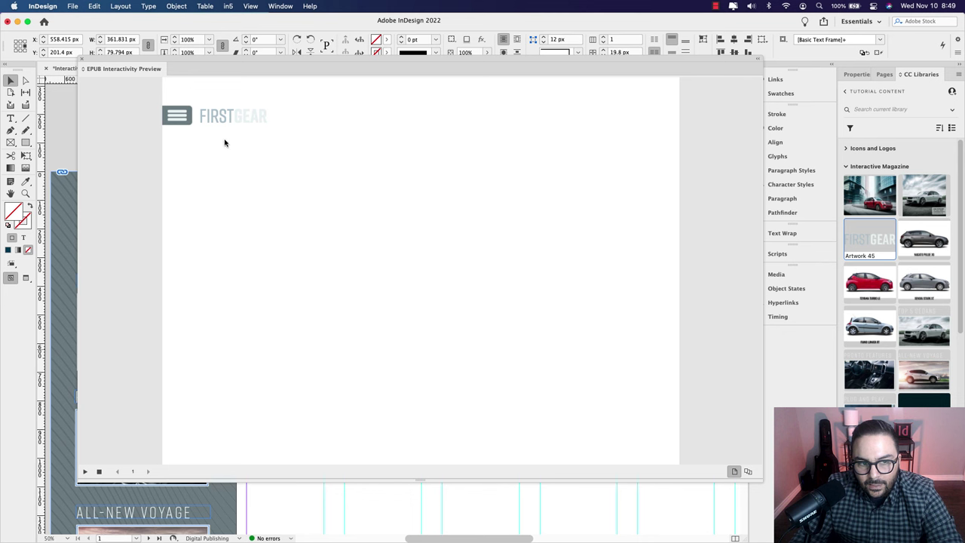
left_click(177, 118)
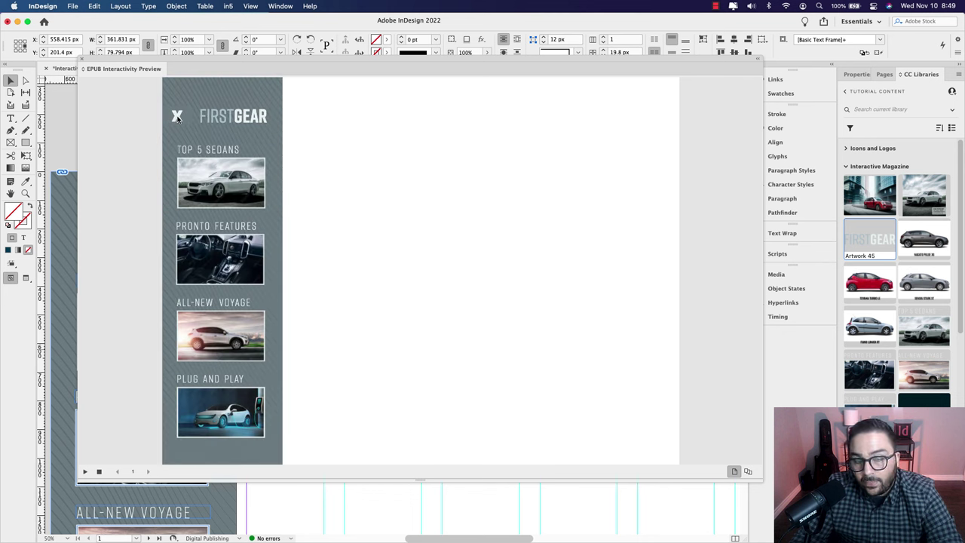
left_click(176, 121)
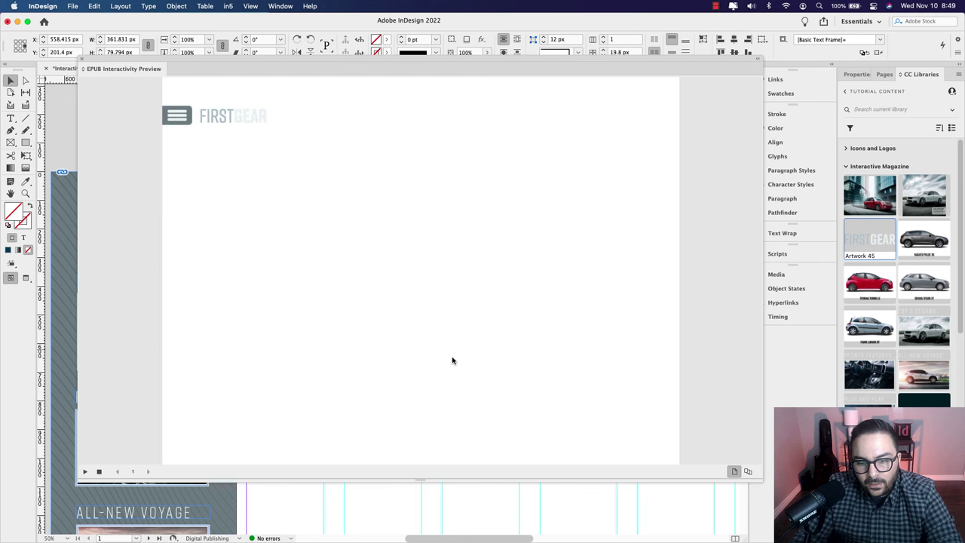
left_click(83, 62)
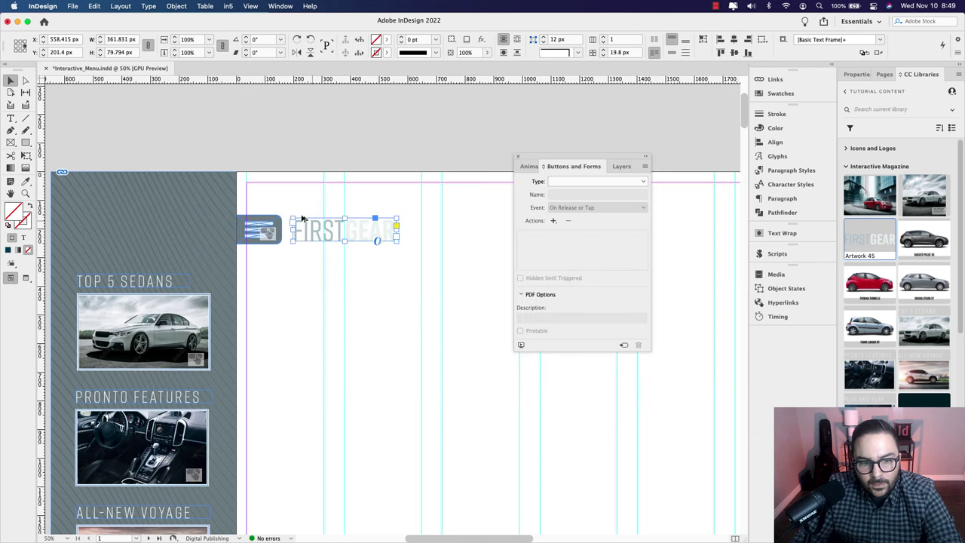
Step: Select the whole side menu group on page 1 and paste it in place on page 2
scroll(302, 218, "down", 3)
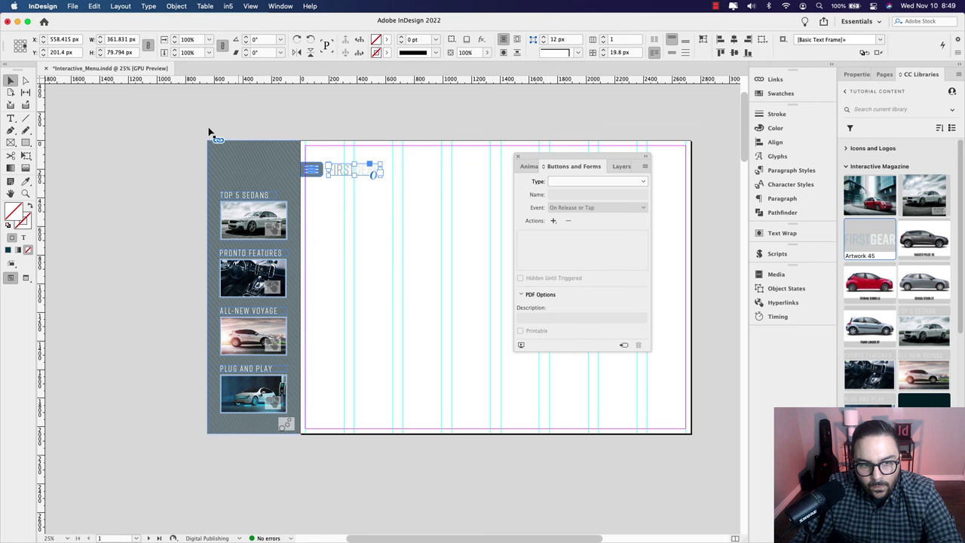
left_click_drag(209, 131, 318, 436)
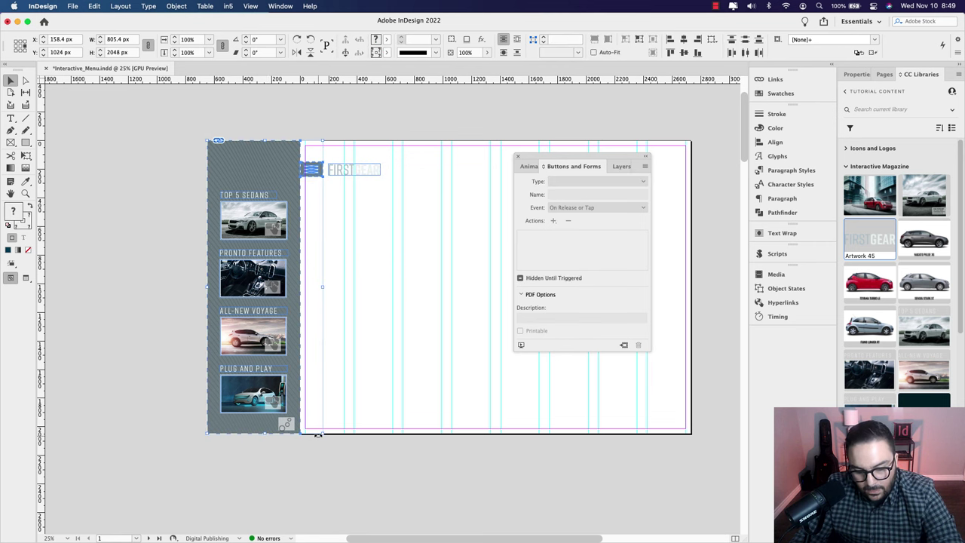
scroll(319, 435, "down", 10)
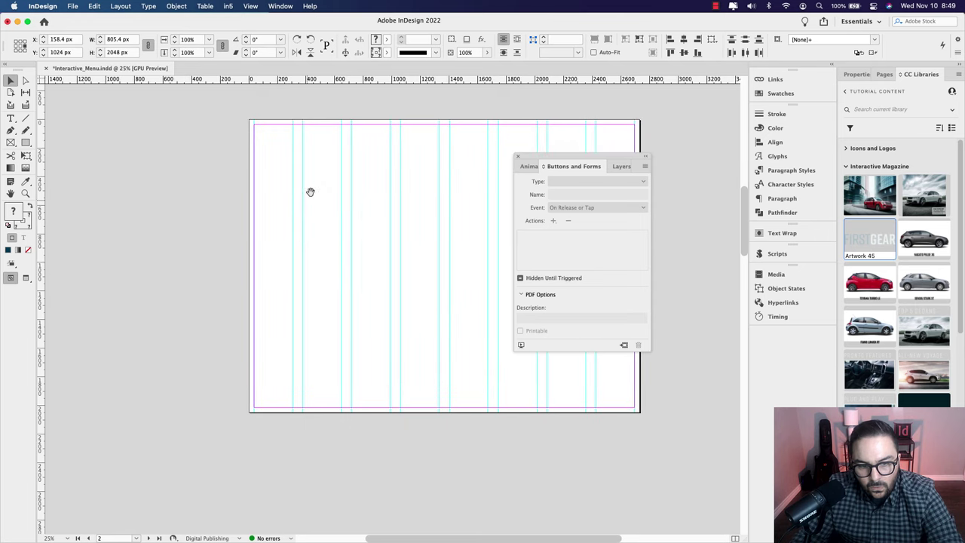
left_click(299, 238)
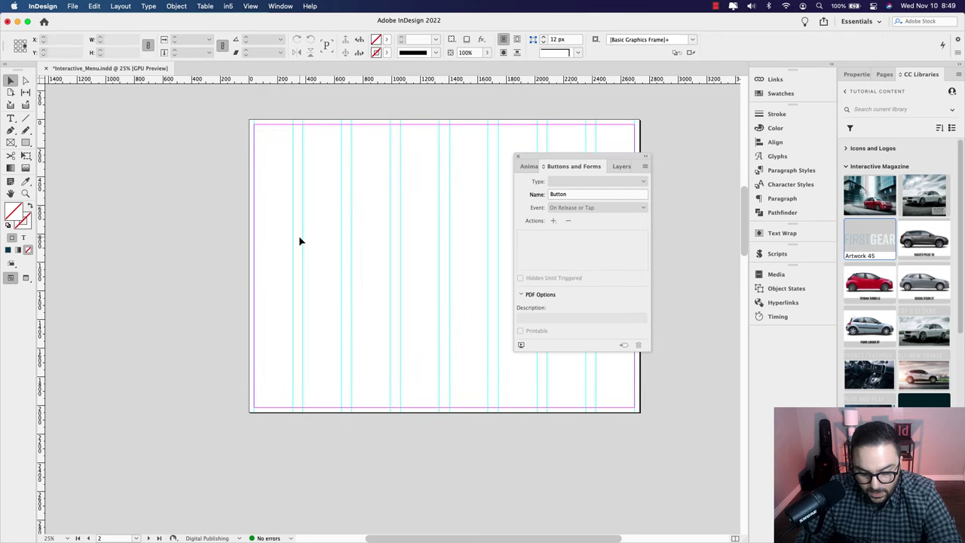
key("super+alt+shift+v")
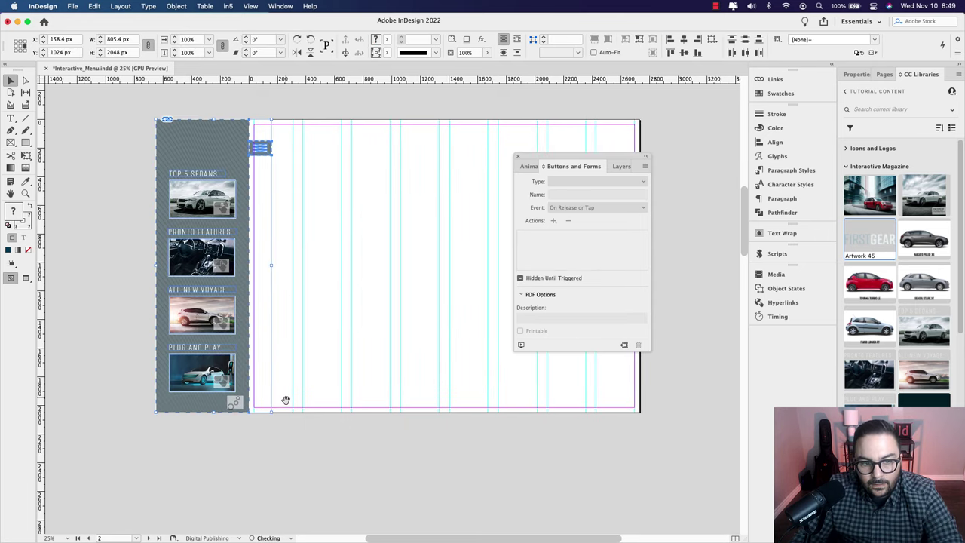
scroll(286, 402, "down", 5)
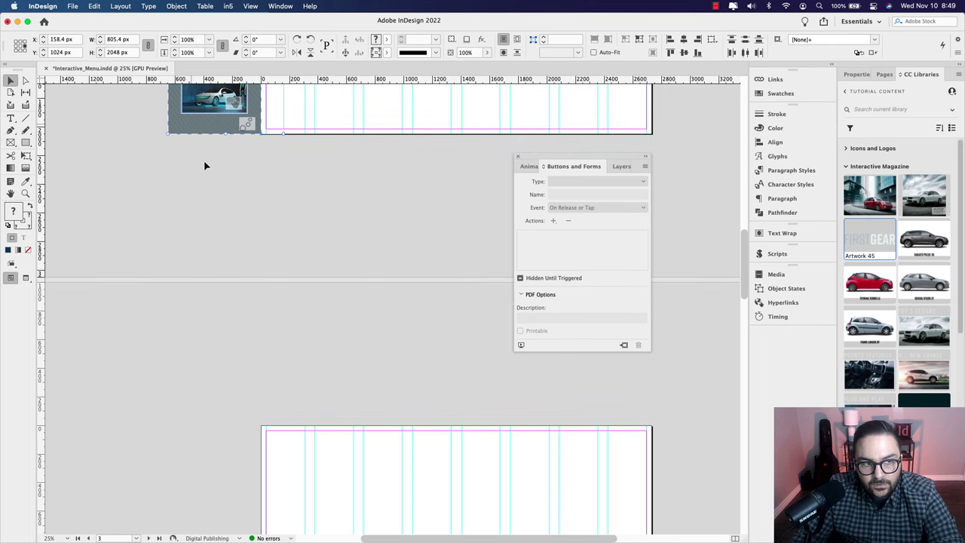
left_click(94, 7)
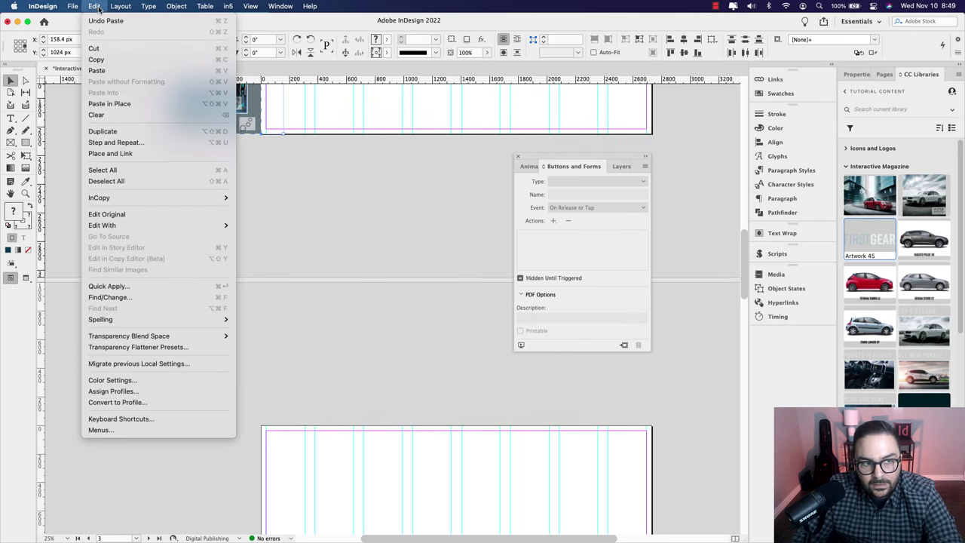
left_click(94, 7)
key("super+shift+a")
Step: Paste the side menu in place on pages 3 and 4
left_click_drag(317, 485, 308, 254)
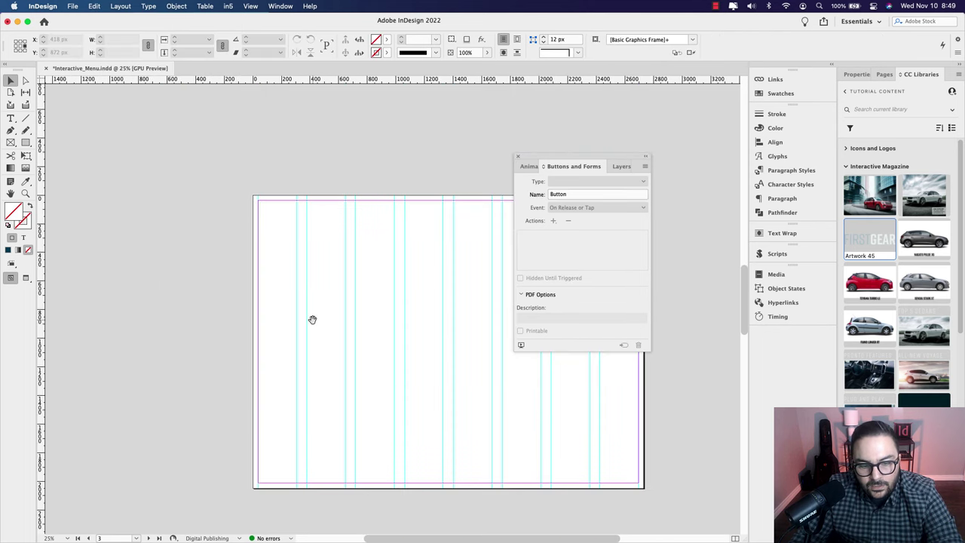
key("super+alt+shift+v")
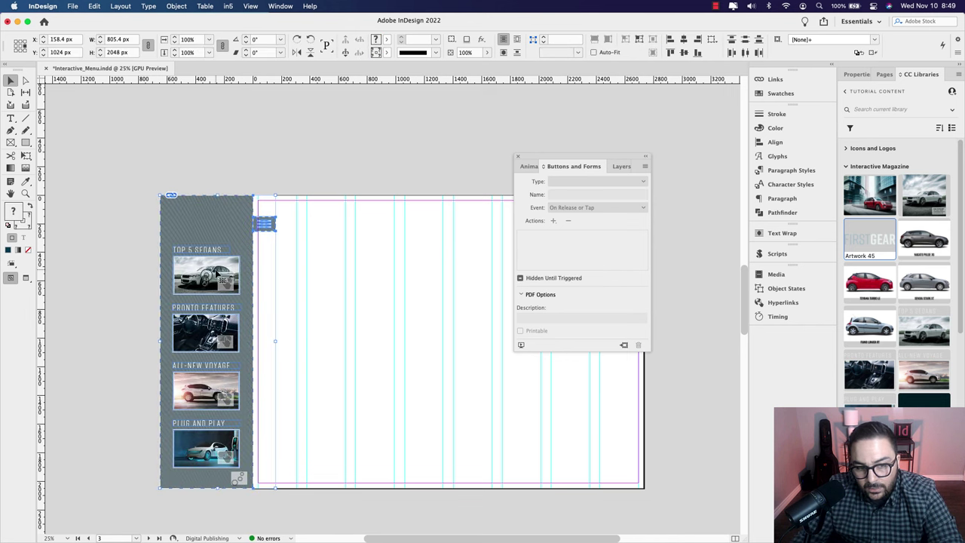
double_click(218, 273)
left_click(217, 273)
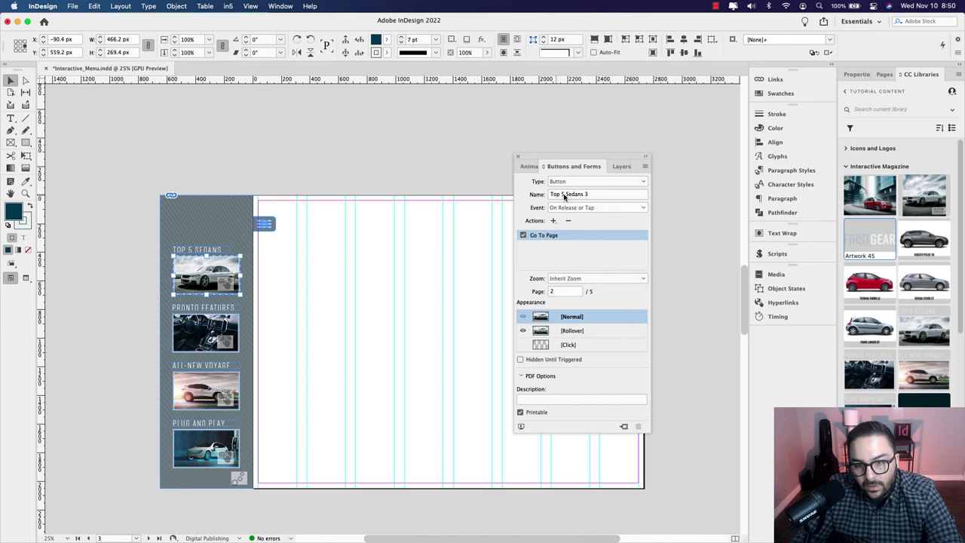
left_click(301, 355)
scroll(301, 355, "down", 10)
scroll(318, 239, "down", 5)
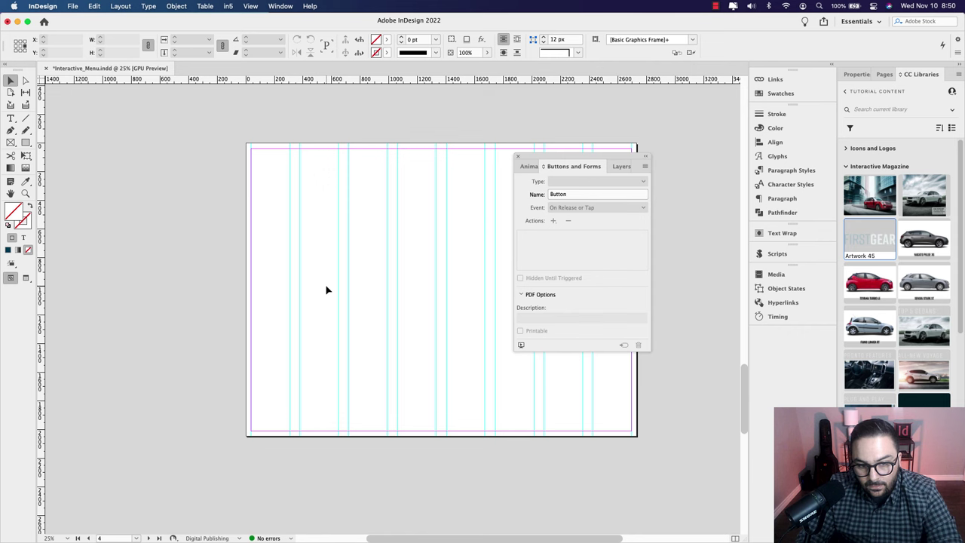
key("alt+shift+super+v")
Step: Paste the side menu in place on page 5 and review the pages
scroll(389, 301, "down", 5)
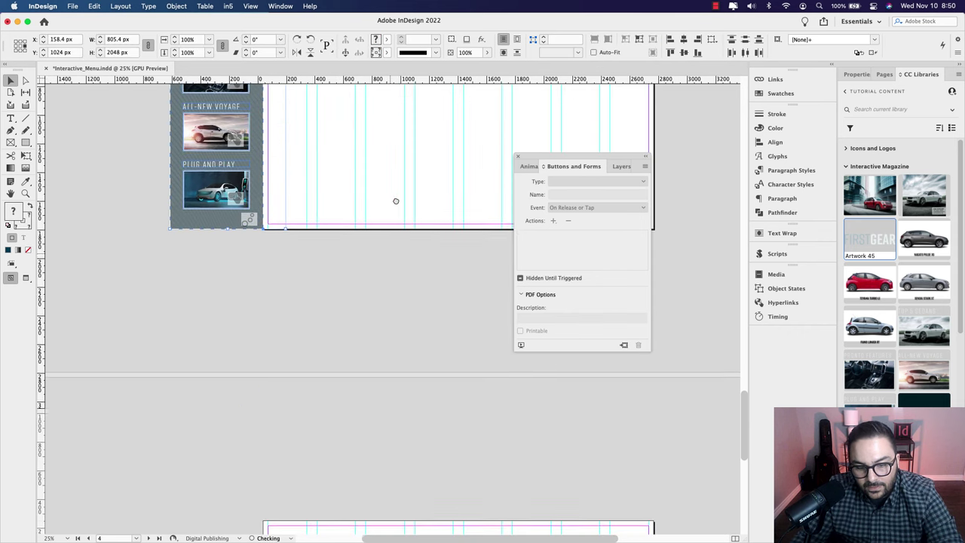
scroll(395, 301, "down", 10)
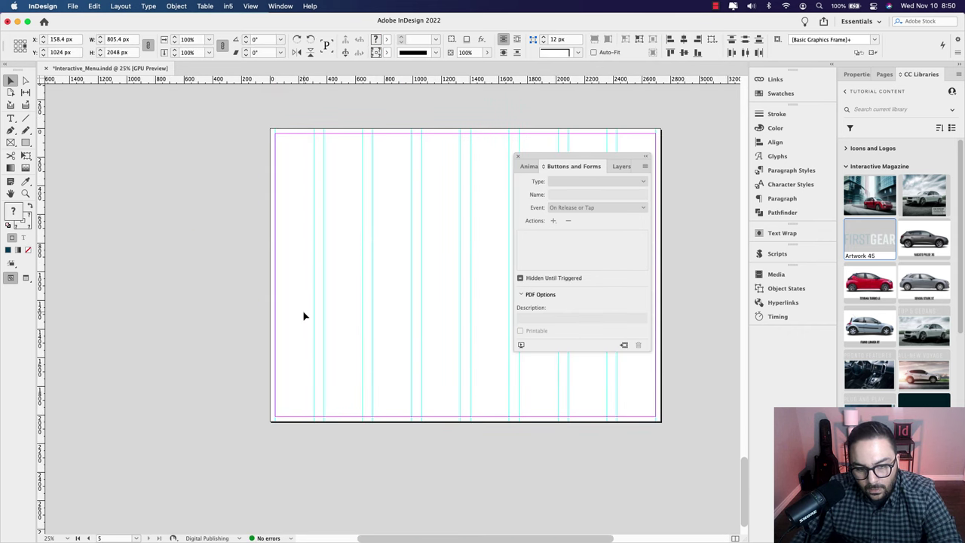
left_click(303, 316)
key("alt+shift+super+v")
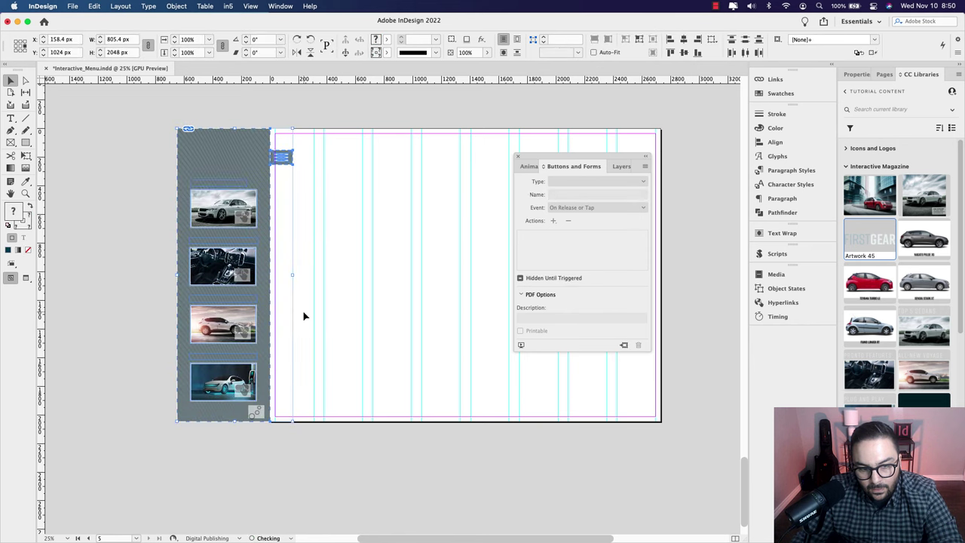
left_click_drag(345, 185, 375, 344)
scroll(374, 344, "up", 10)
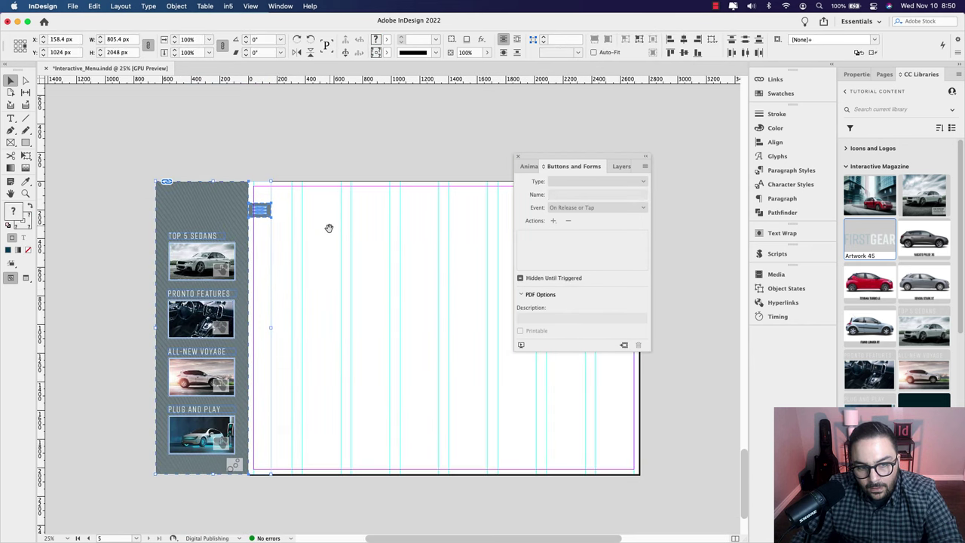
scroll(329, 437, "up", 15)
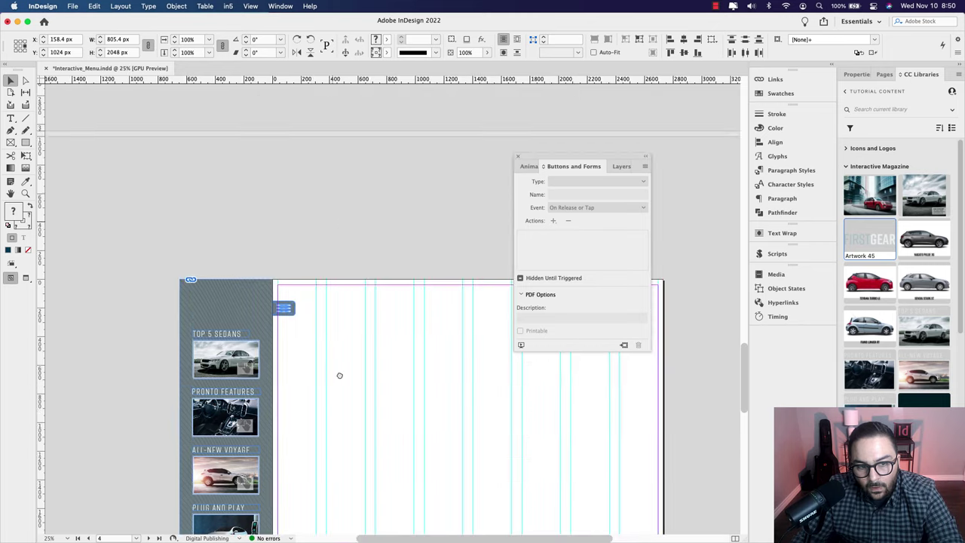
scroll(326, 223, "up", 20)
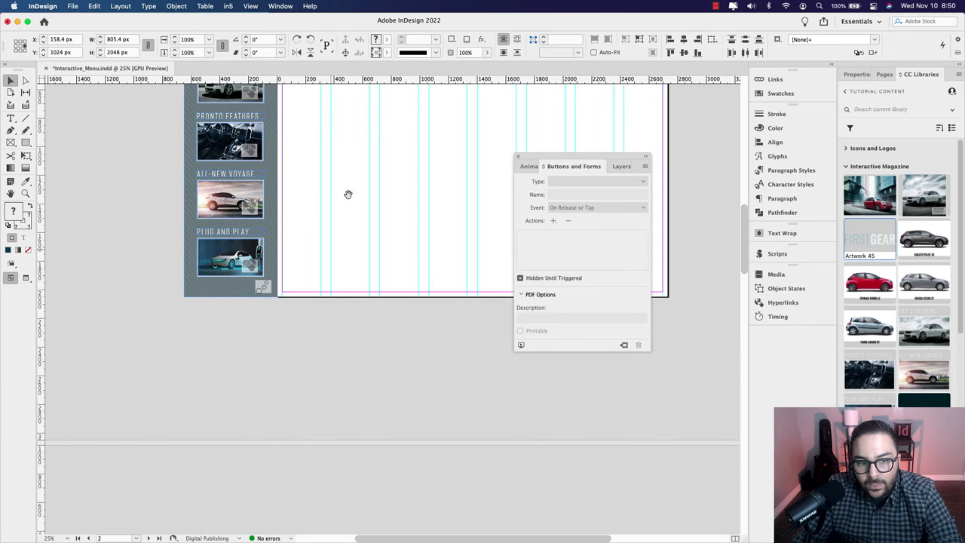
scroll(335, 501, "up", 10)
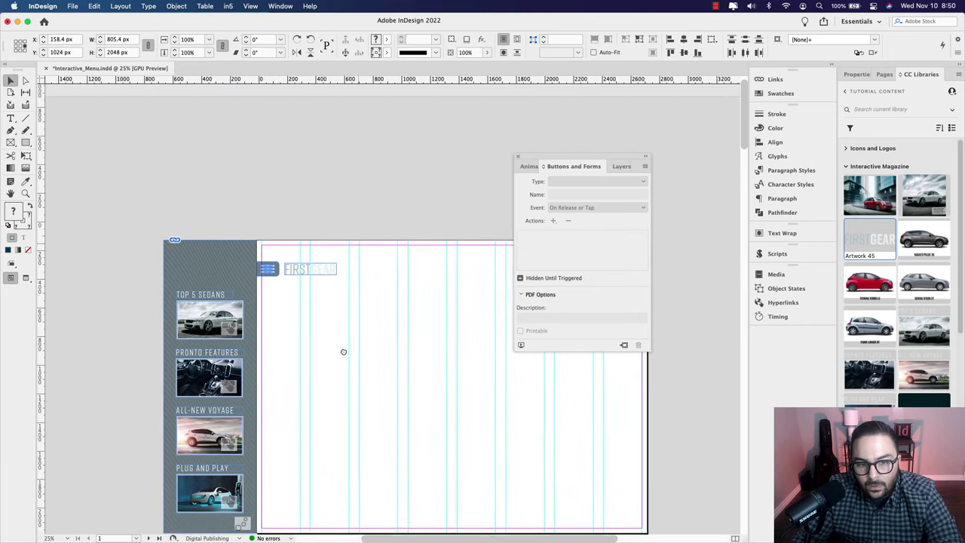
scroll(342, 351, "right", 3)
scroll(283, 410, "down", 15)
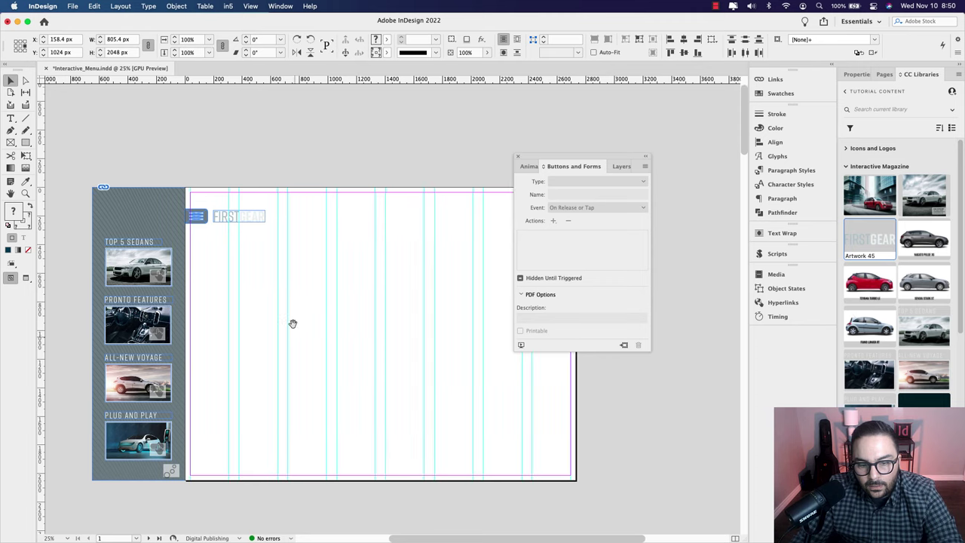
scroll(318, 246, "up", 10)
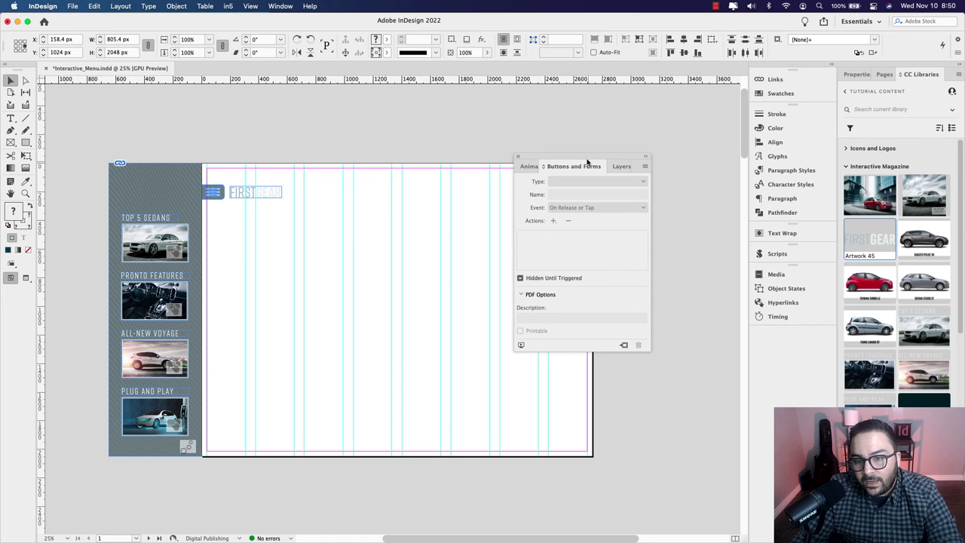
left_click_drag(585, 160, 668, 148)
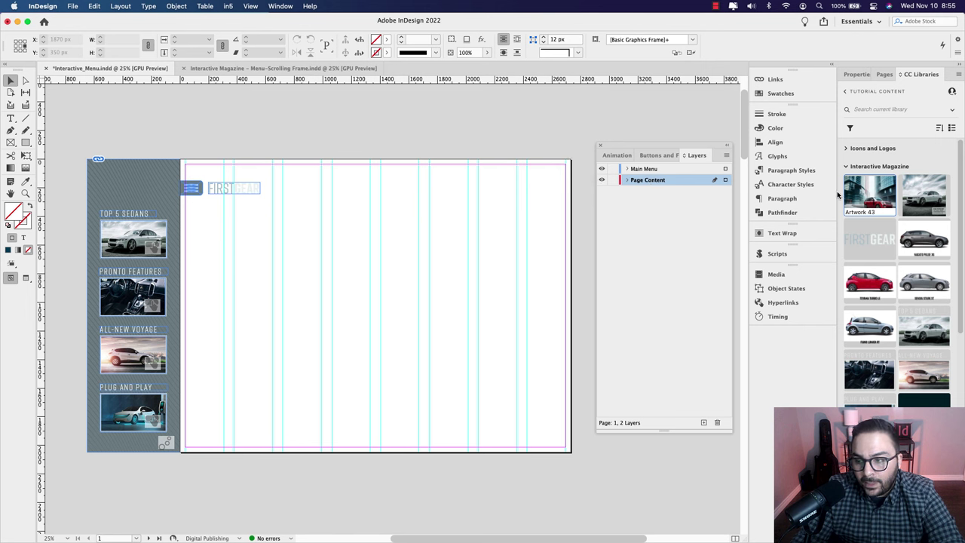
Step: Place the Artwork 43 red SUV photo on page 1 and draw a rectangle frame across the page
left_click_drag(869, 198, 571, 453)
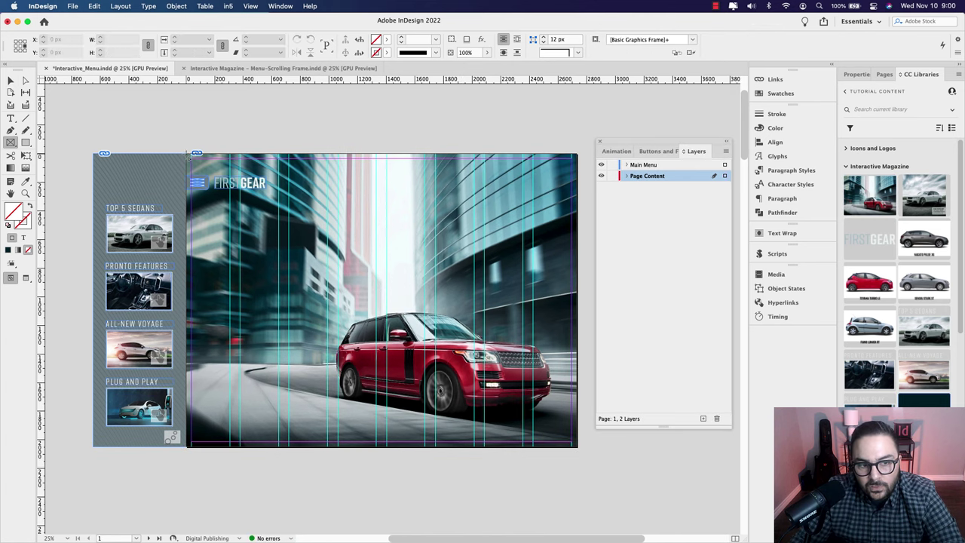
left_click_drag(188, 155, 524, 450)
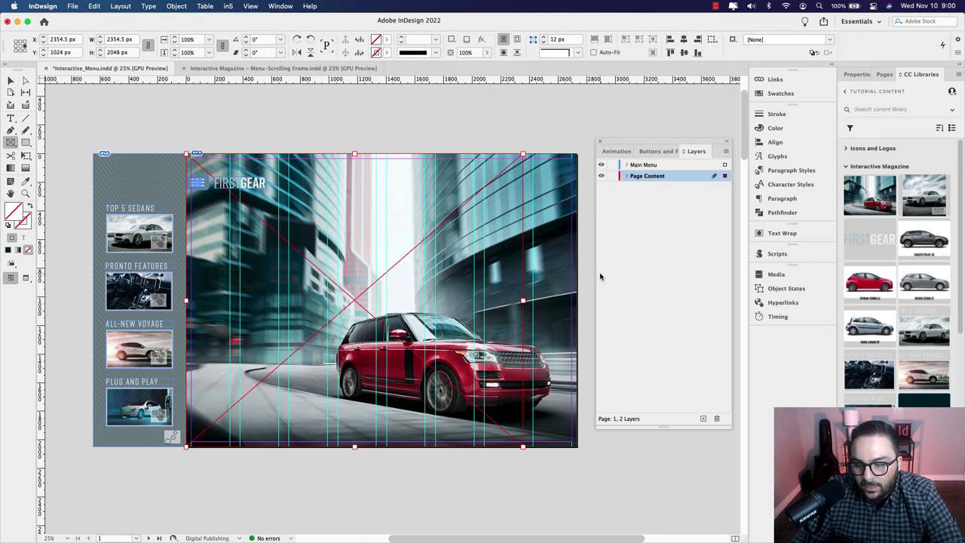
Step: Fill the frame dark teal and add a 0° linear Gradient Feather with its midpoint shifted right
left_click(923, 401)
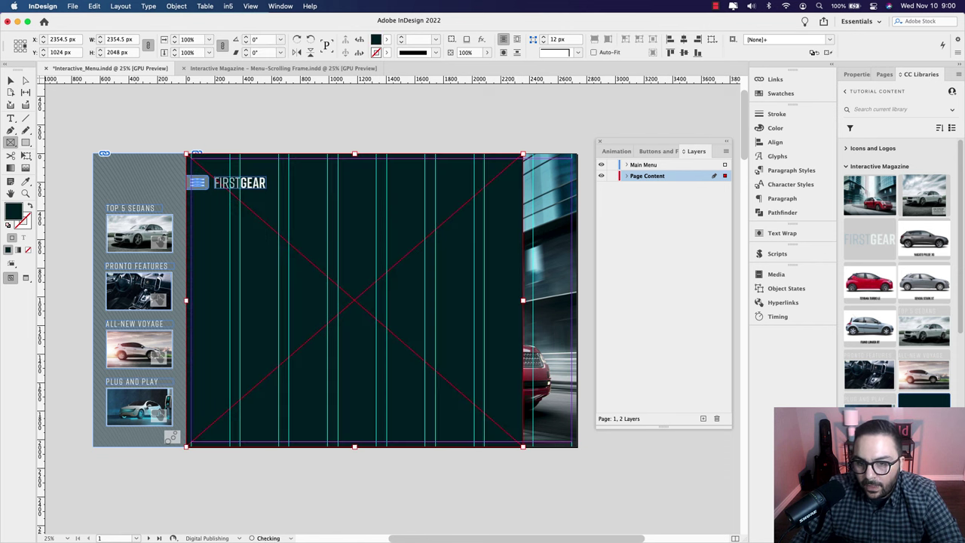
left_click(856, 76)
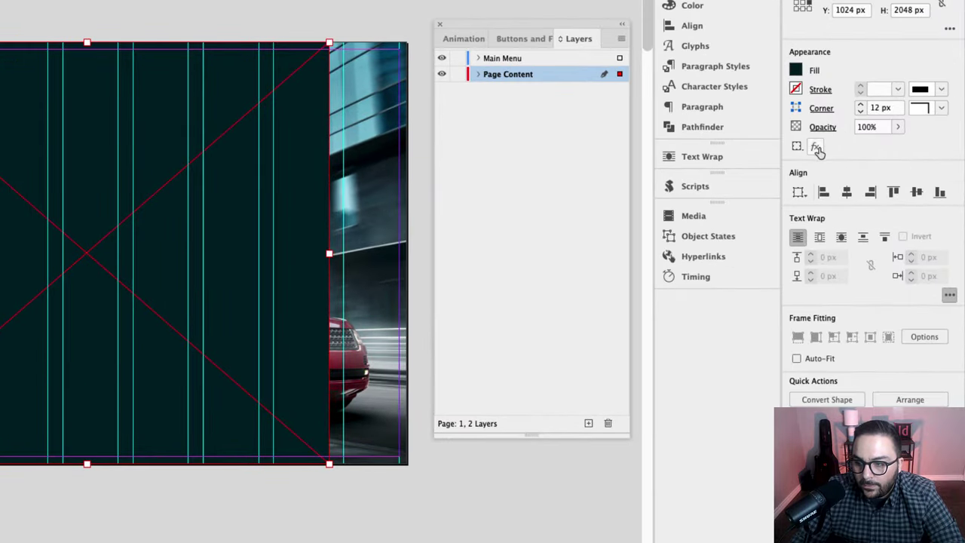
left_click(817, 148)
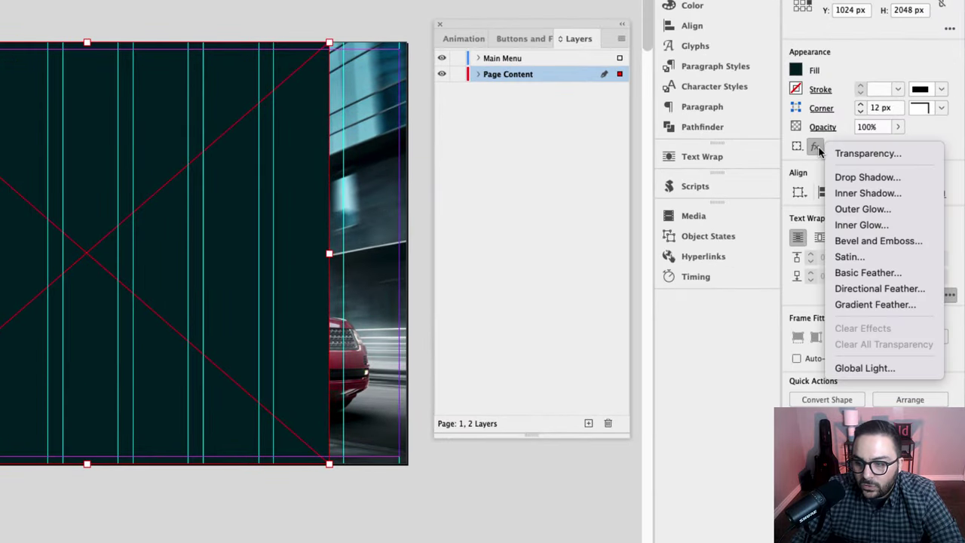
left_click(873, 304)
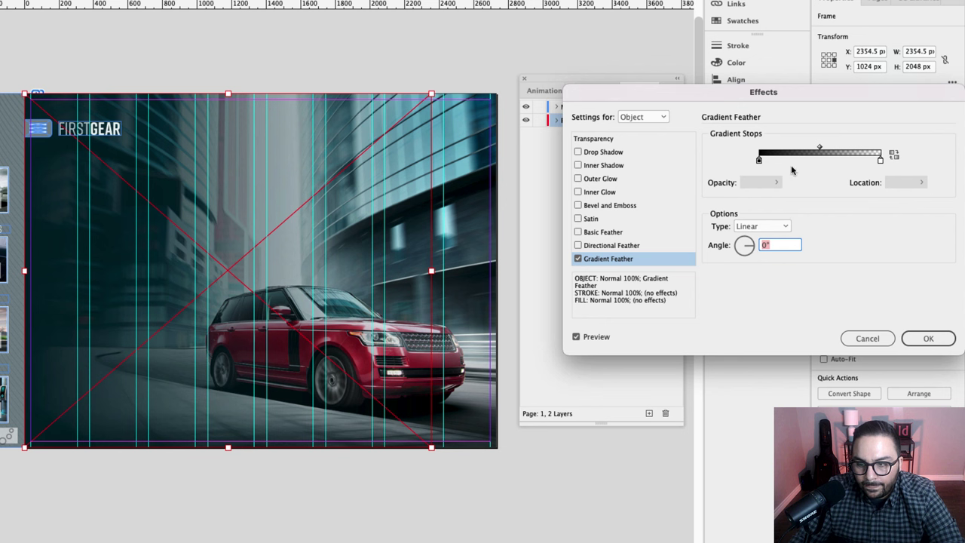
left_click_drag(819, 149, 840, 148)
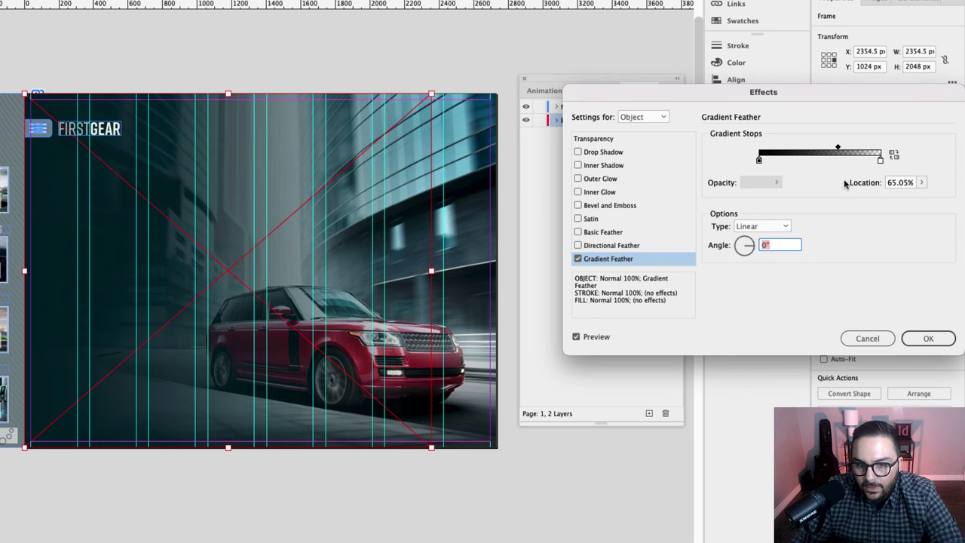
key("Return")
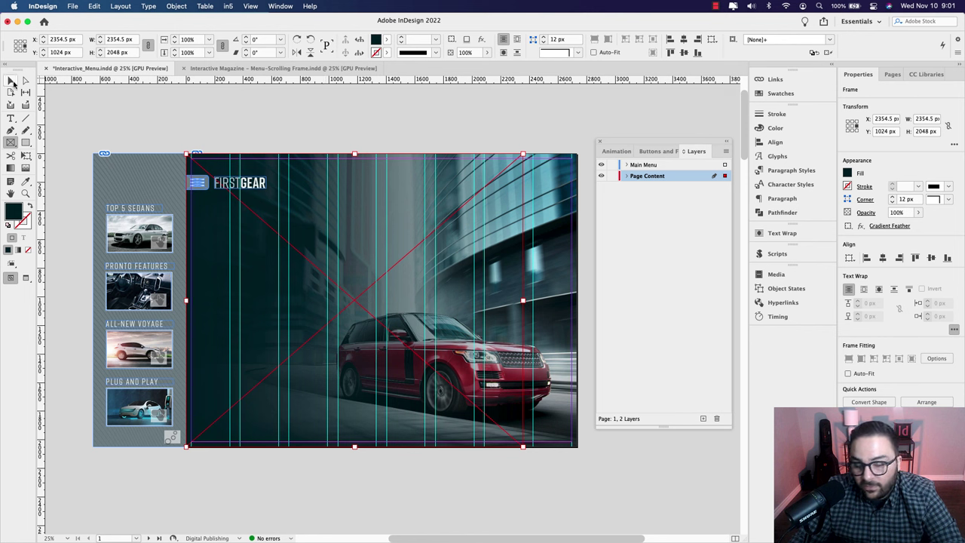
Step: Paste the Travel in Style. headline, NAGATO PASSAGE text and LEARN MORE frames, viewed in Preview mode
left_click(12, 81)
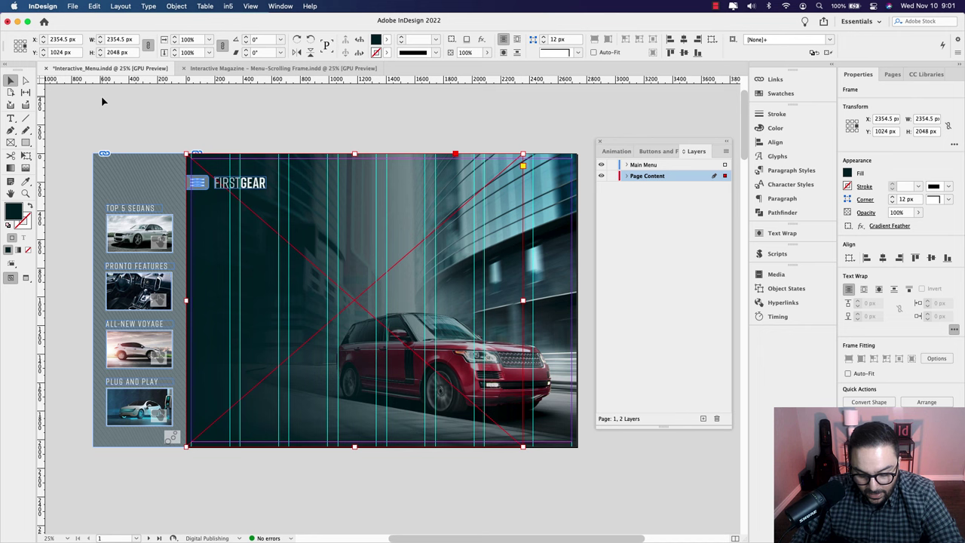
key("super+v")
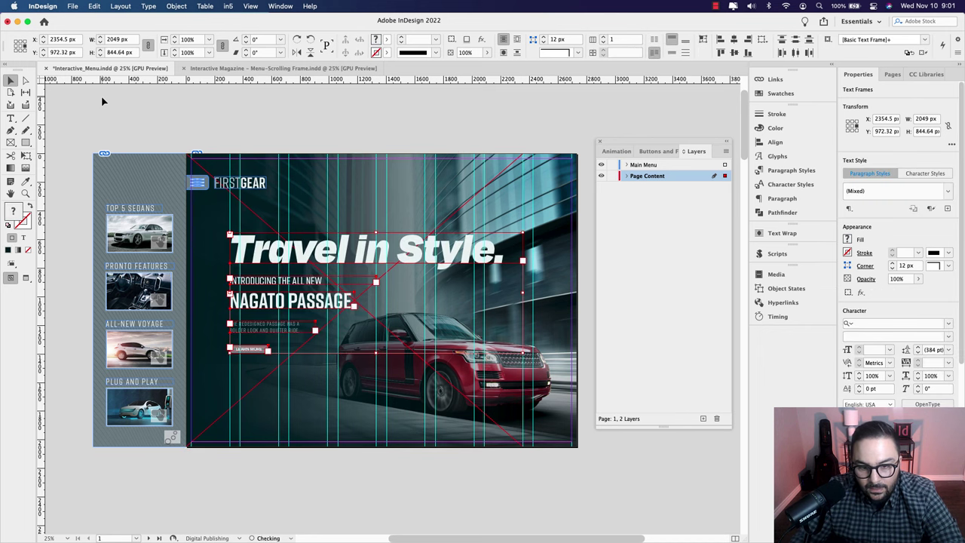
left_click(349, 138)
key("w")
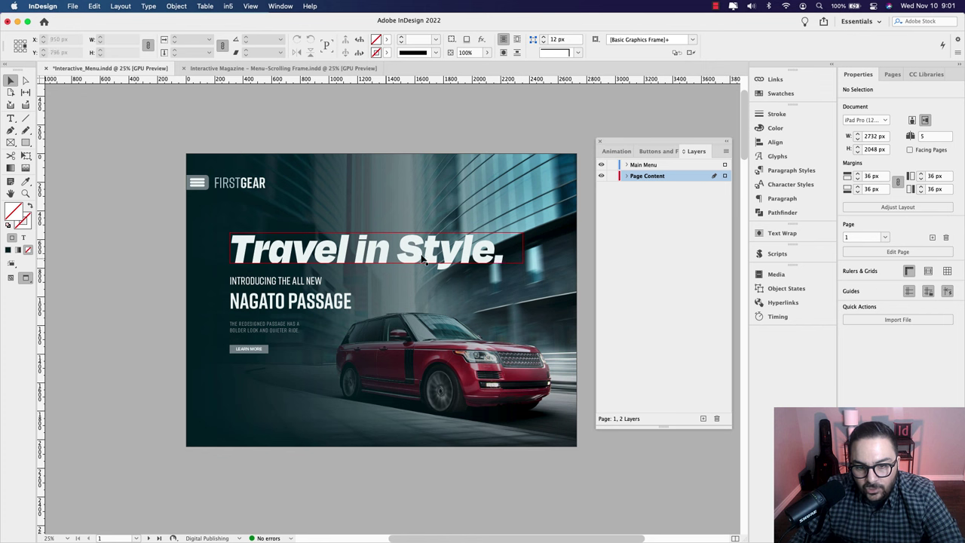
Step: Select the LEARN MORE frame and show its Buttons and Forms settings
left_click(262, 354)
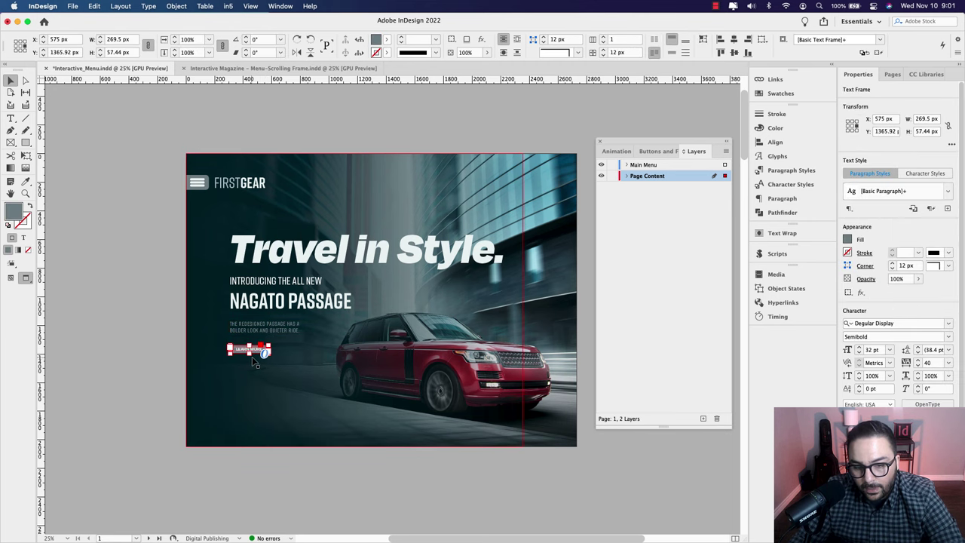
scroll(248, 363, "up", 3)
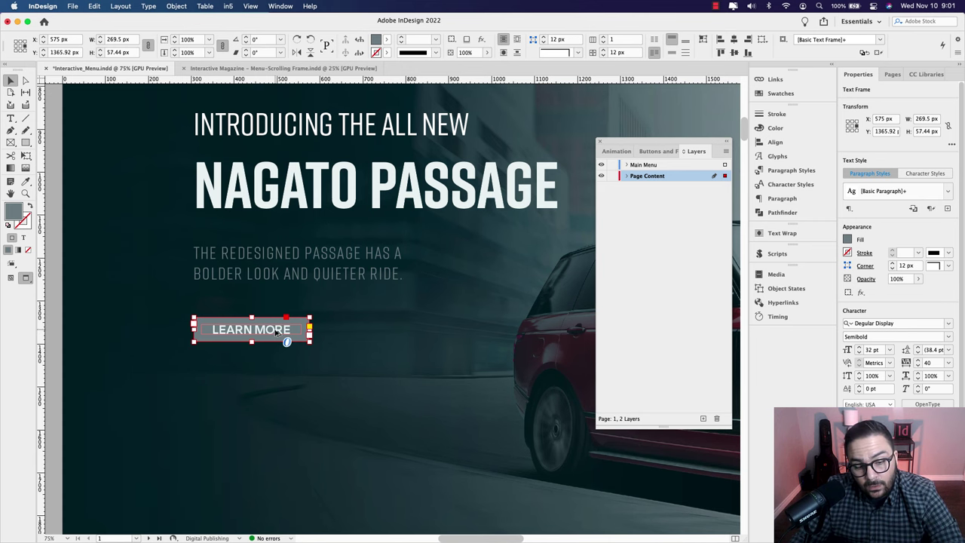
scroll(279, 332, "down", 2)
scroll(397, 325, "up", 1)
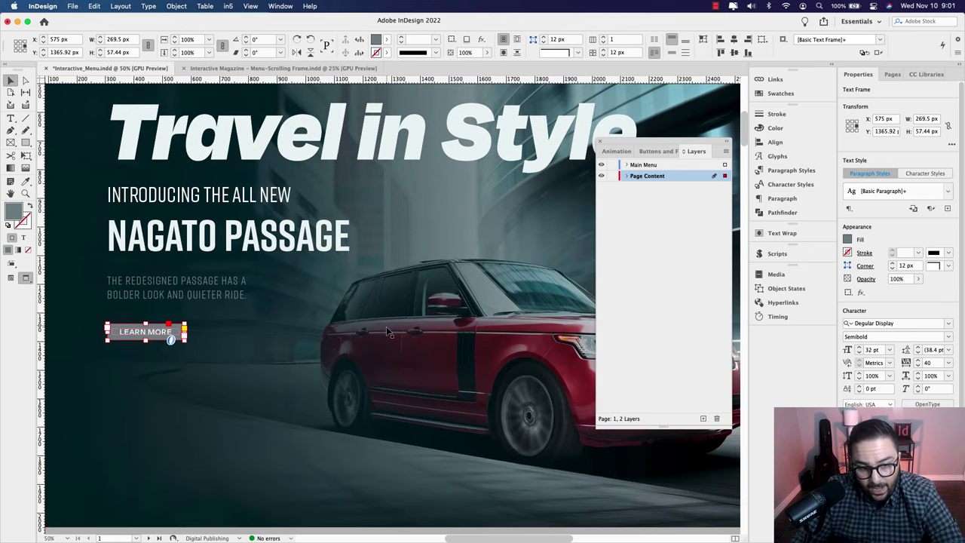
scroll(248, 301, "down", 2)
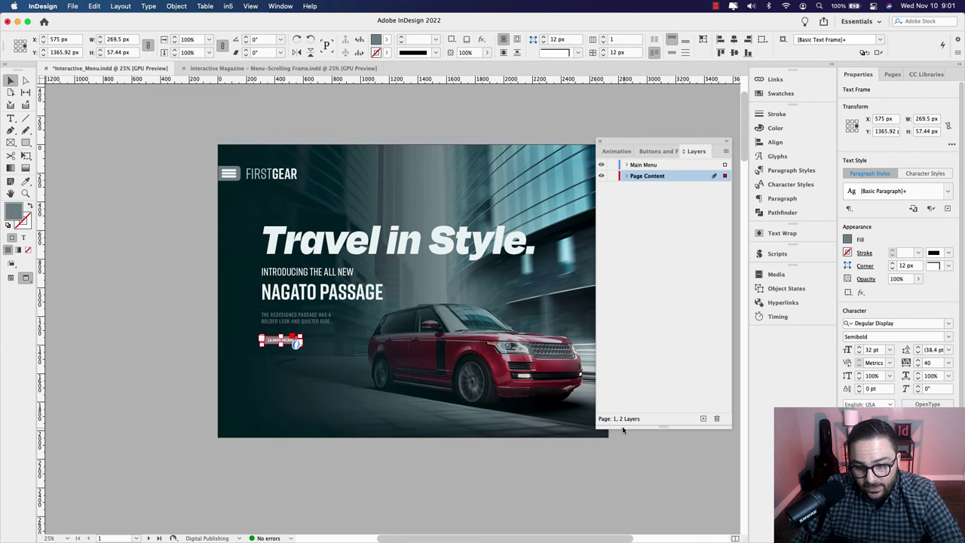
left_click(656, 151)
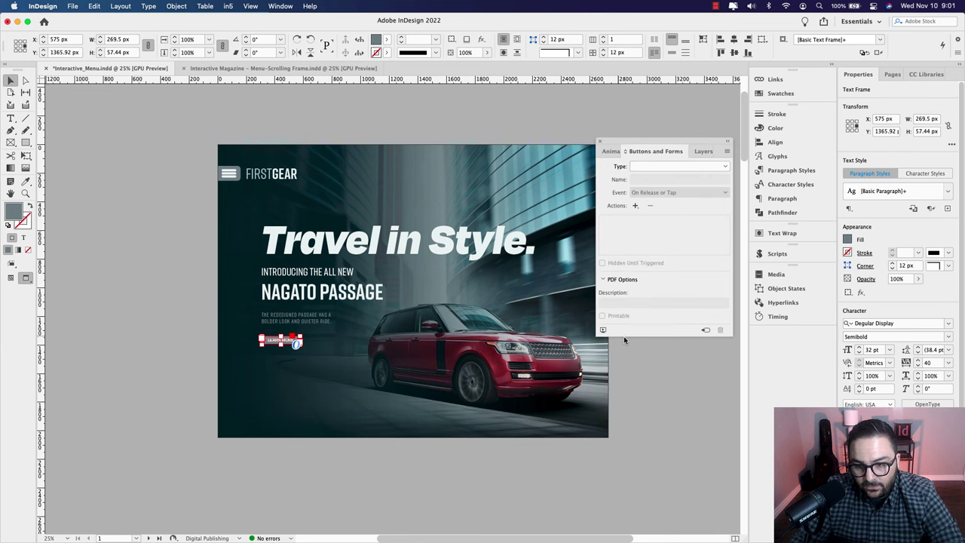
Step: Preview the spread and open, then close, the slide-out menu with its hamburger and X icons
left_click(602, 330)
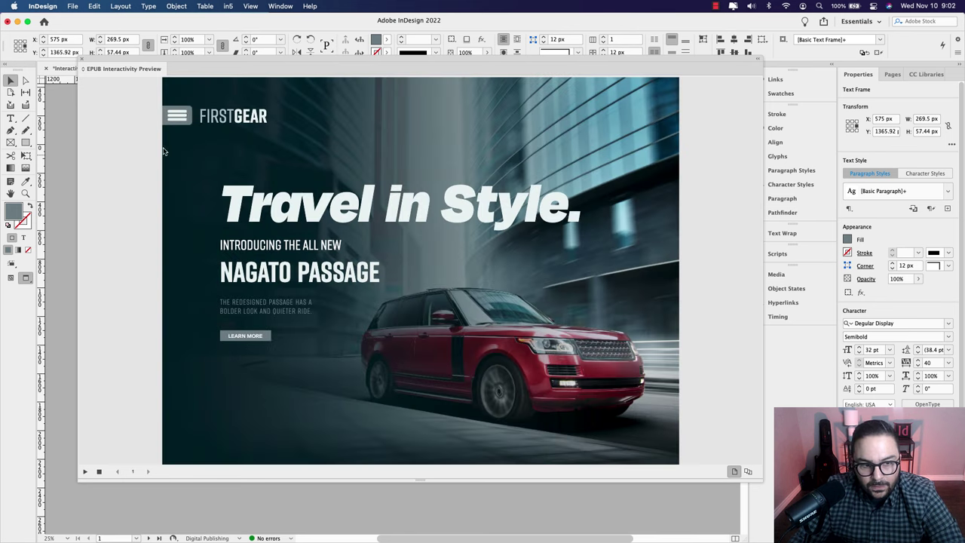
left_click(178, 117)
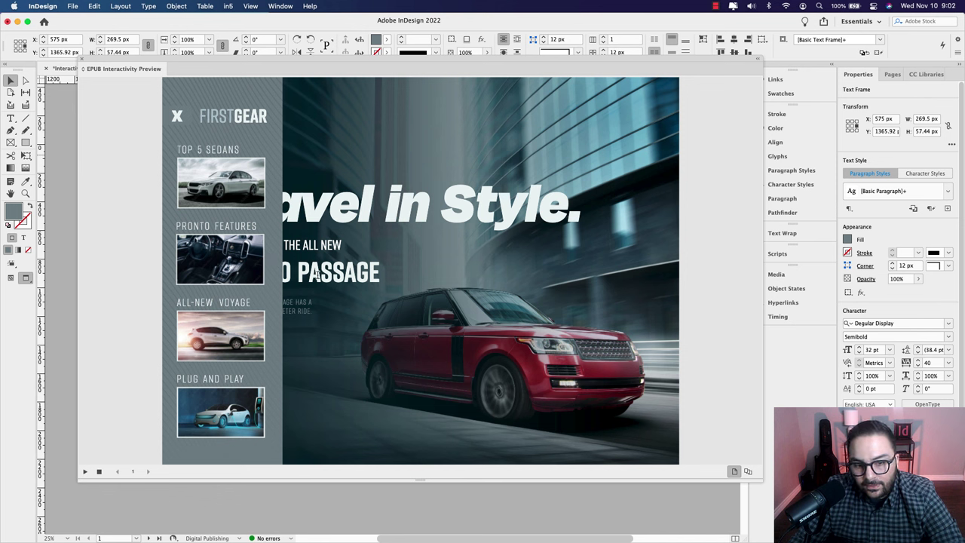
left_click(177, 118)
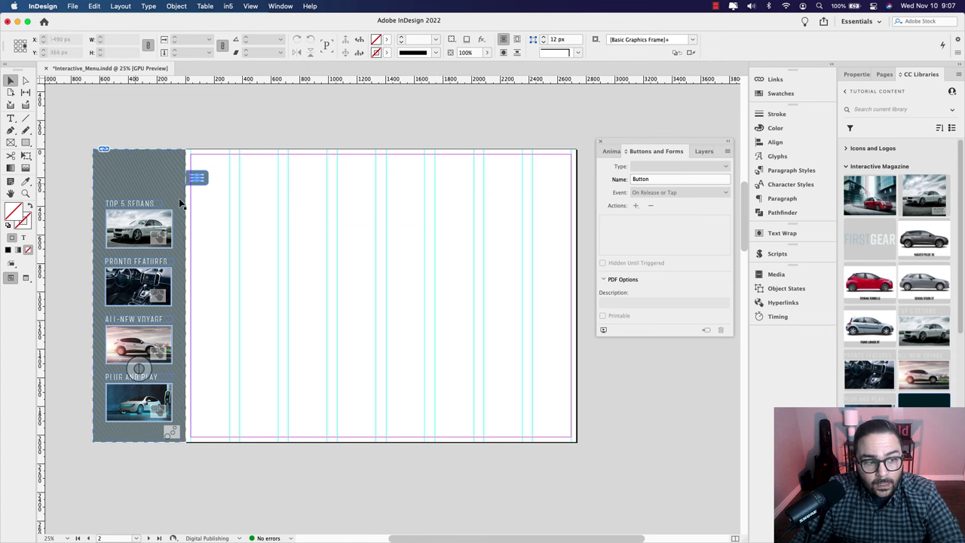
Step: Draw a wide text frame near the top of page 2 and place the Artwork 44 silver sedan image
key("t")
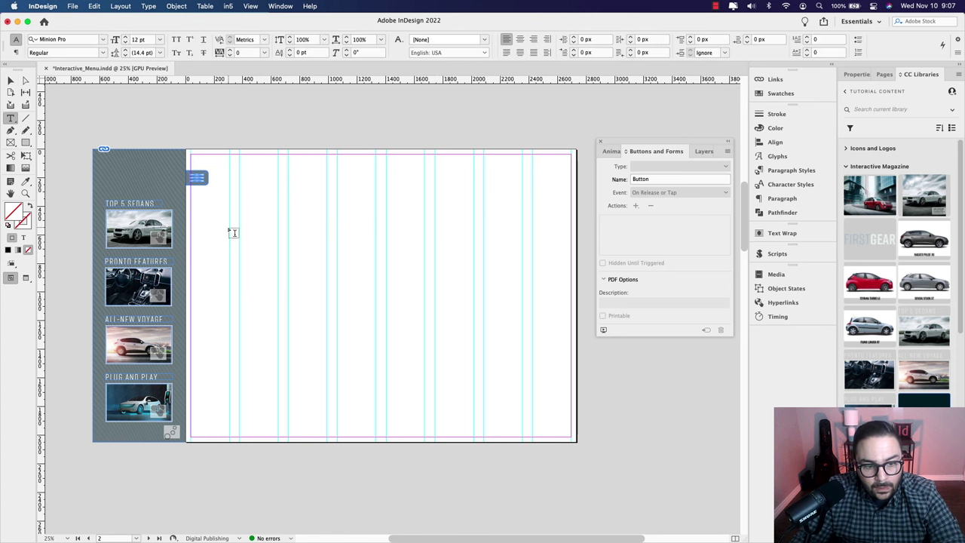
left_click_drag(229, 228, 534, 250)
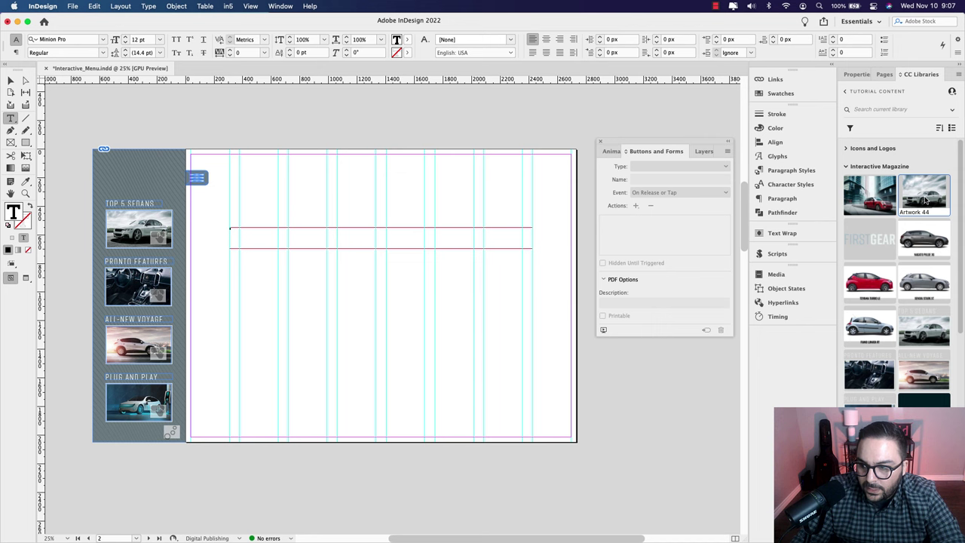
left_click_drag(925, 200, 480, 314)
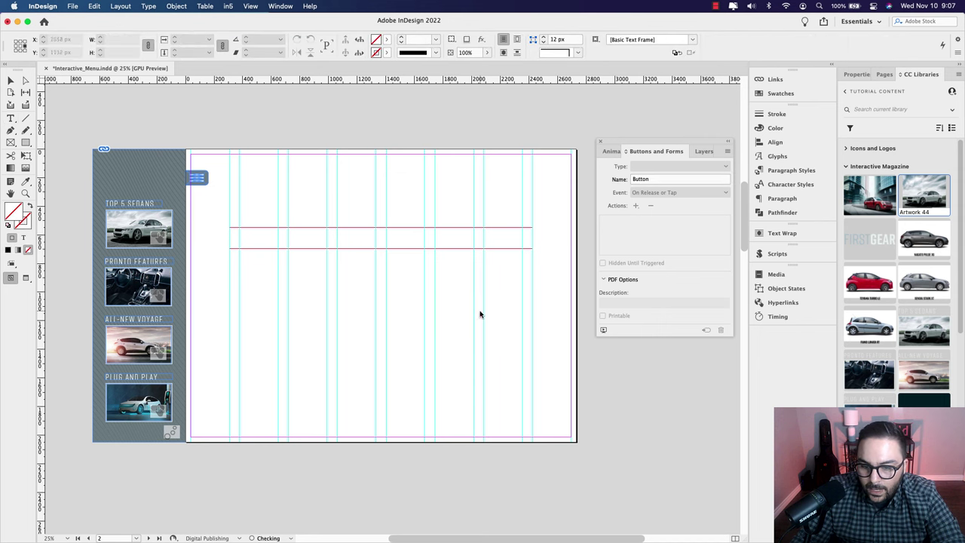
left_click(449, 295)
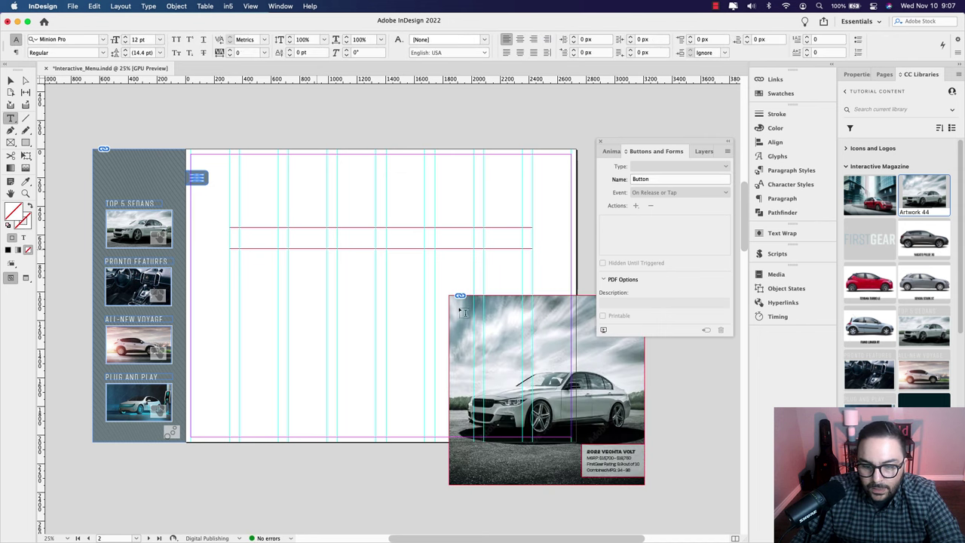
Step: Reposition the sedan image and text frame, then paste the article text frame left of the image
left_click(11, 80)
left_click_drag(513, 330, 401, 273)
left_click(301, 242)
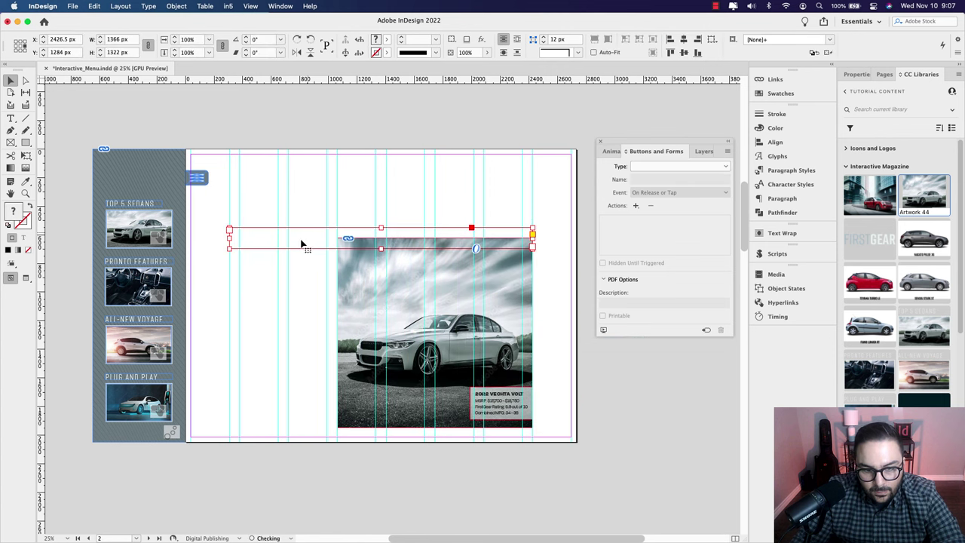
left_click_drag(301, 242, 302, 236)
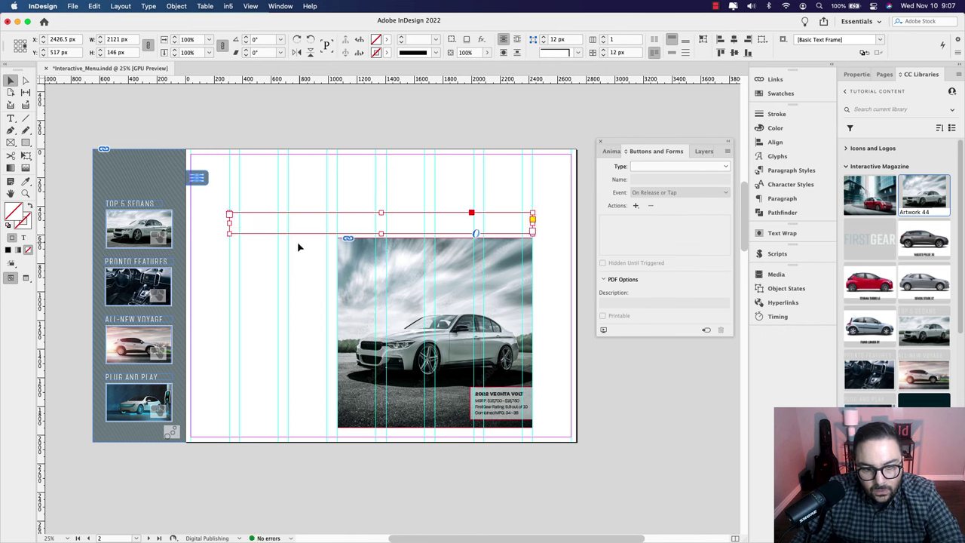
left_click(244, 295)
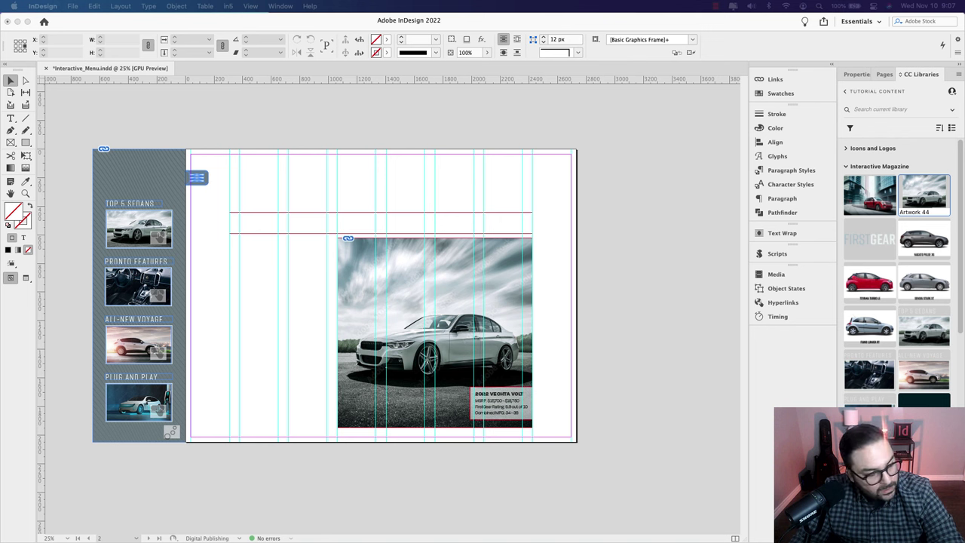
left_click(264, 300)
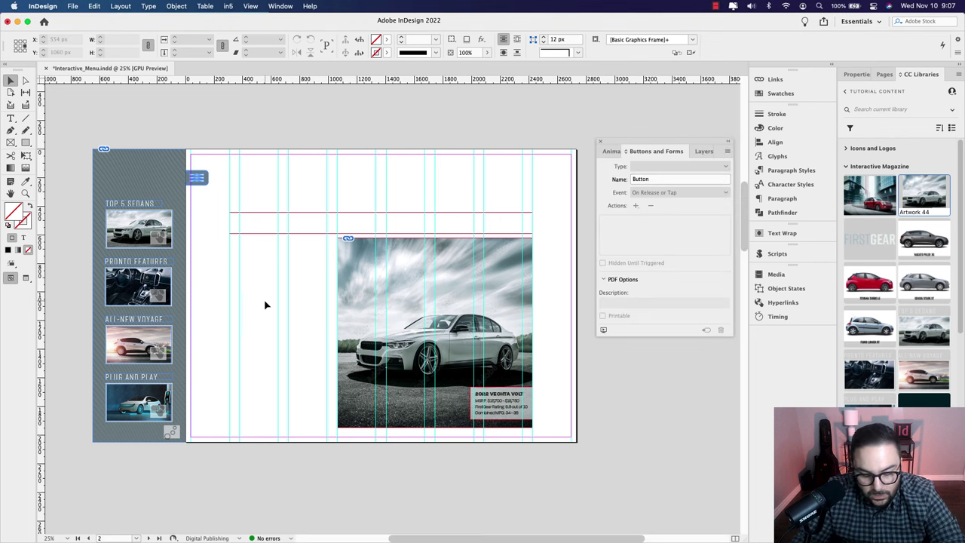
key("super+v")
left_click_drag(392, 306, 330, 269)
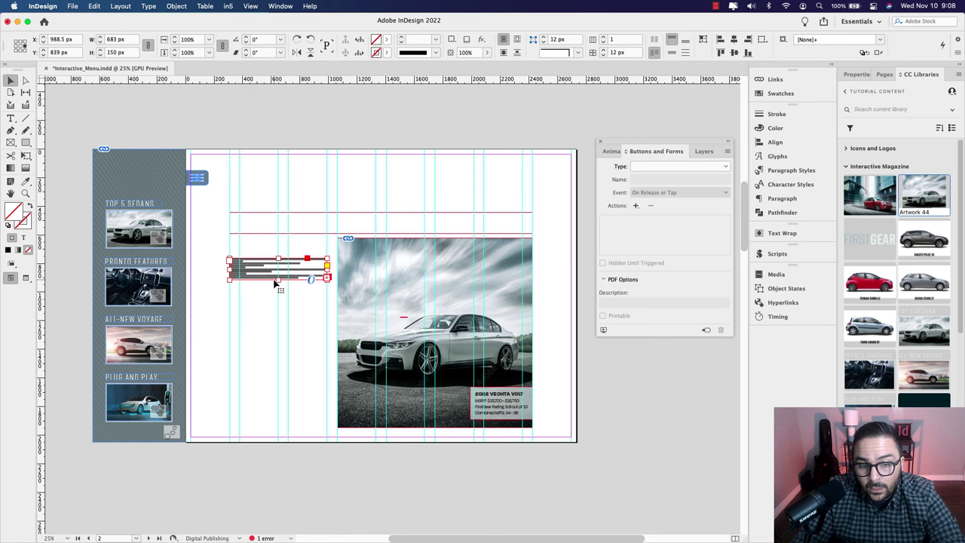
Step: Lengthen the article frame to 683 × 980 px, select the whole story, and show its Properties
scroll(275, 292, "up", 4)
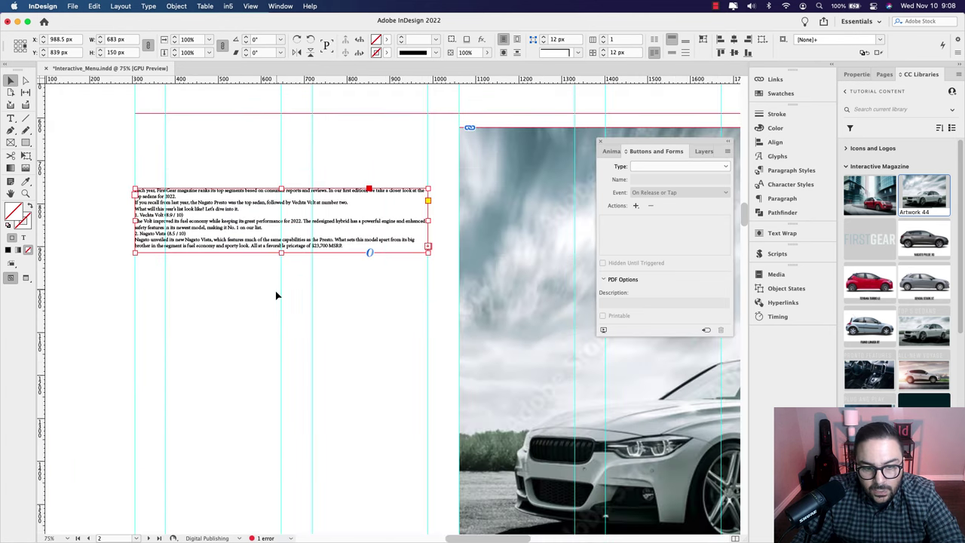
left_click_drag(291, 238, 279, 478)
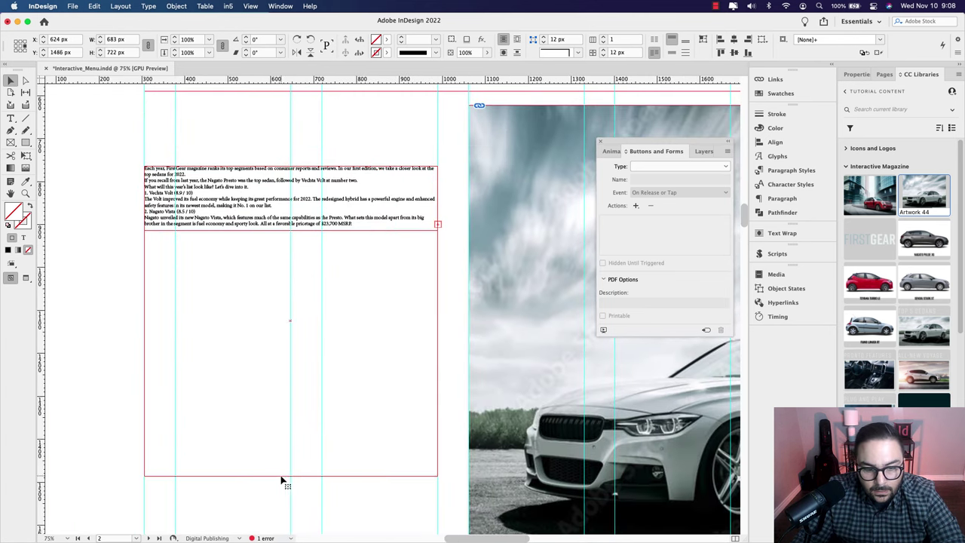
scroll(280, 478, "down", 4)
left_click_drag(288, 371, 297, 390)
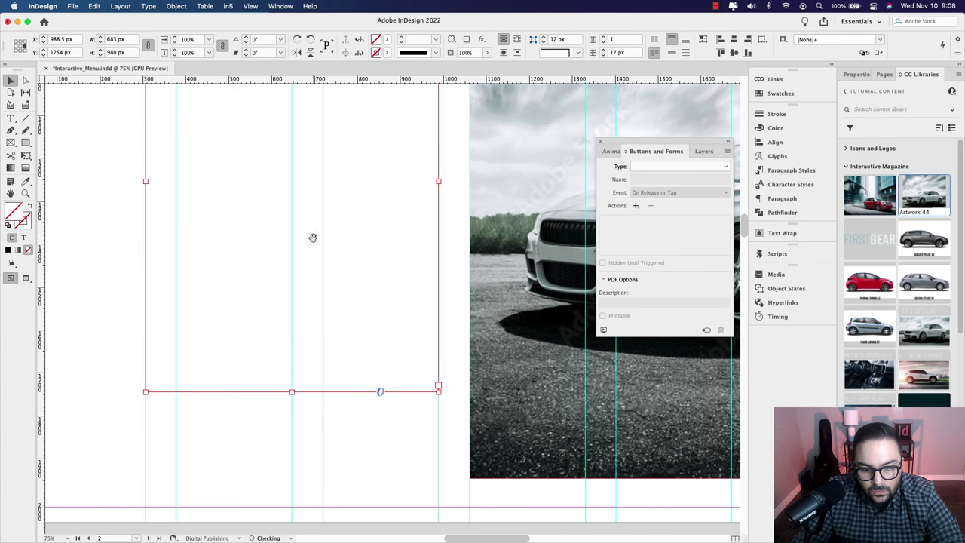
left_click_drag(312, 237, 279, 413)
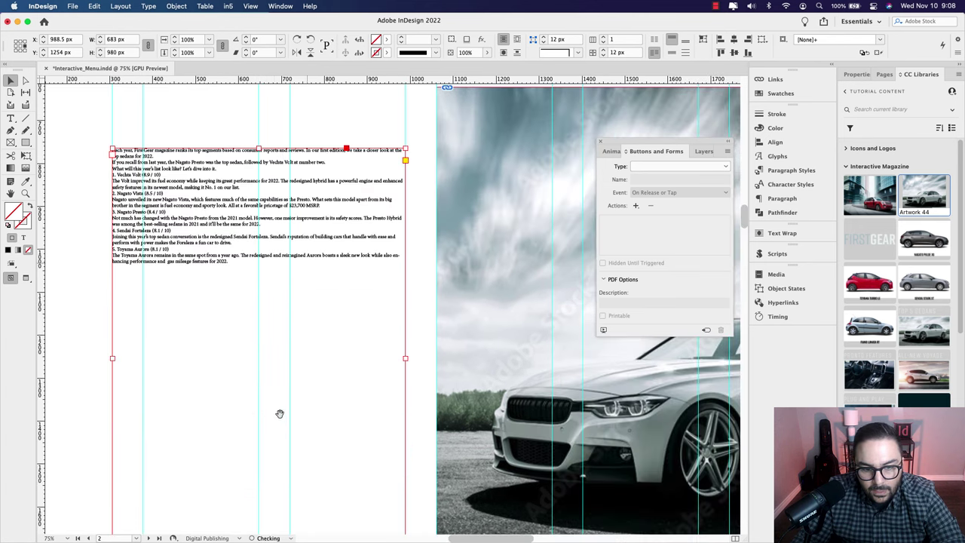
double_click(256, 261)
left_click_drag(257, 261, 108, 149)
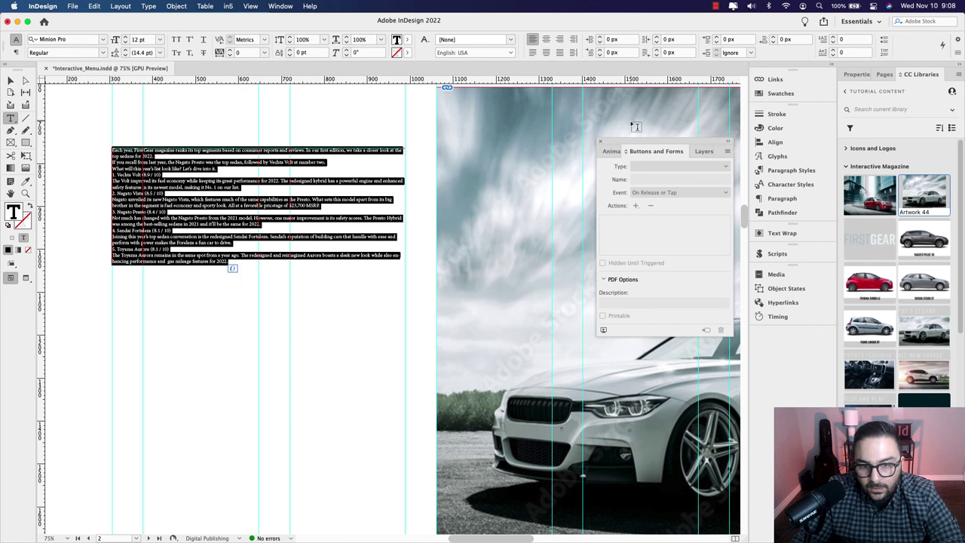
left_click(856, 75)
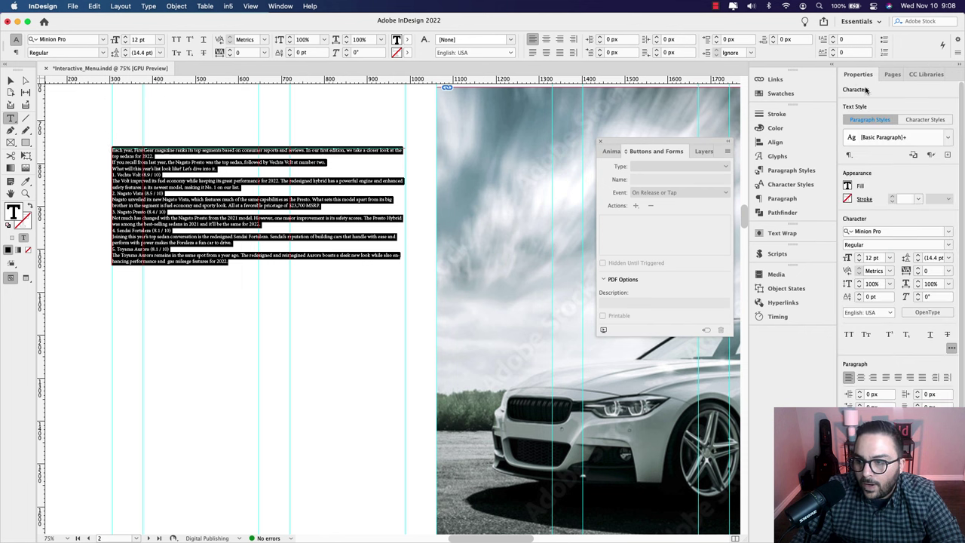
Step: Apply Body Text to the article and Body Text Sub Header to headings 1. Vechta Volt and 2. Nagato Vista
left_click(947, 138)
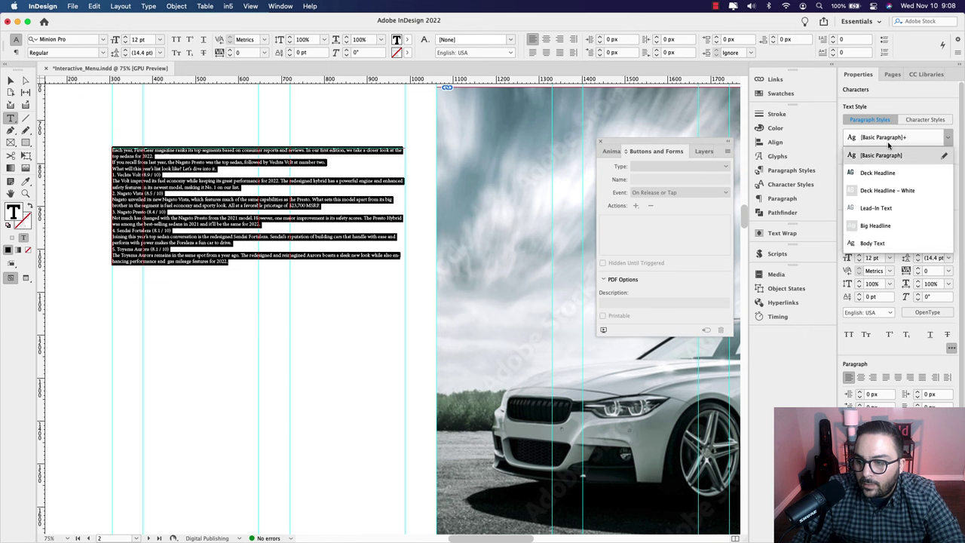
left_click(875, 242)
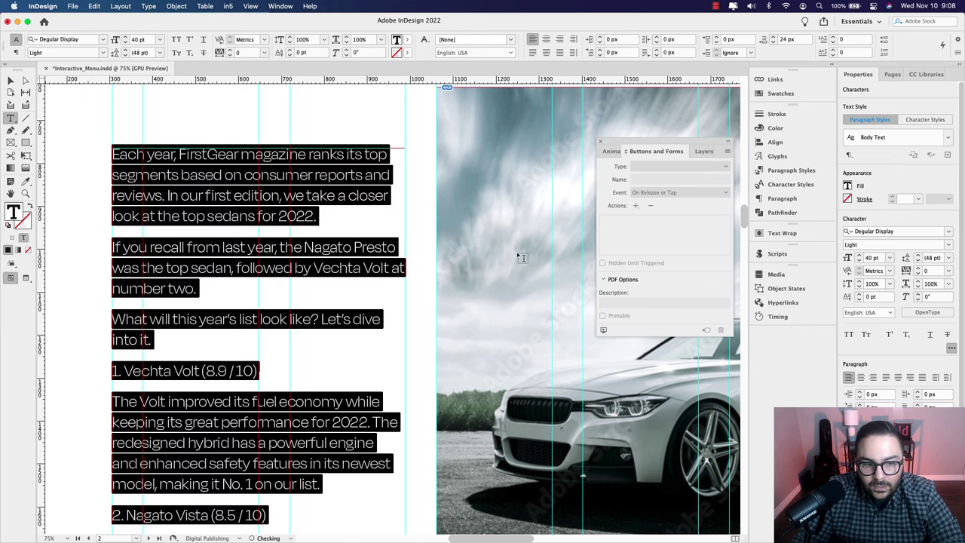
triple_click(185, 370)
left_click(925, 74)
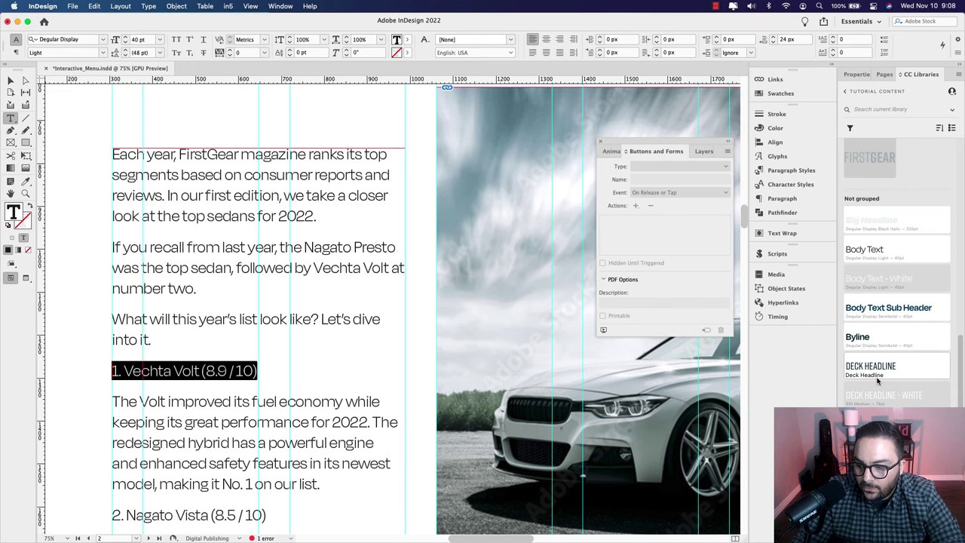
left_click(880, 311)
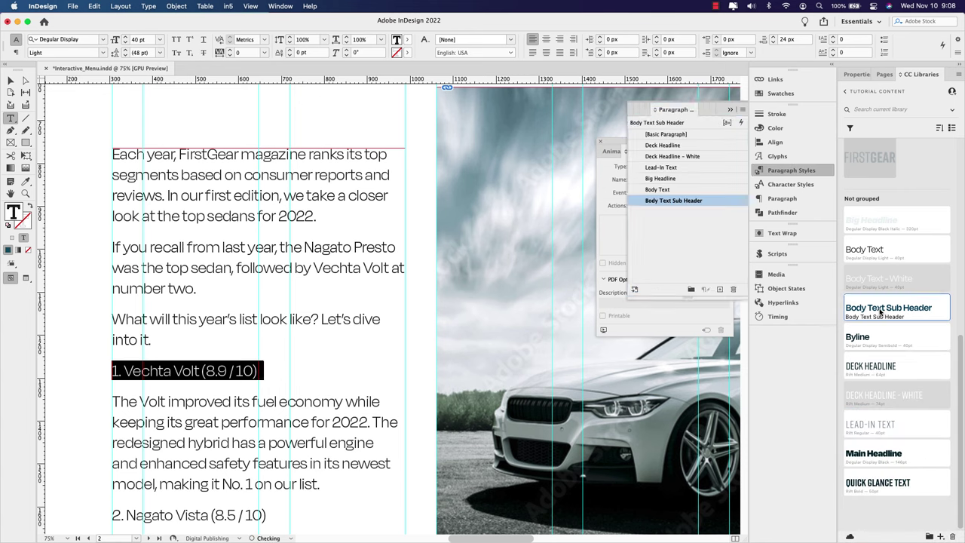
scroll(284, 408, "down", 3)
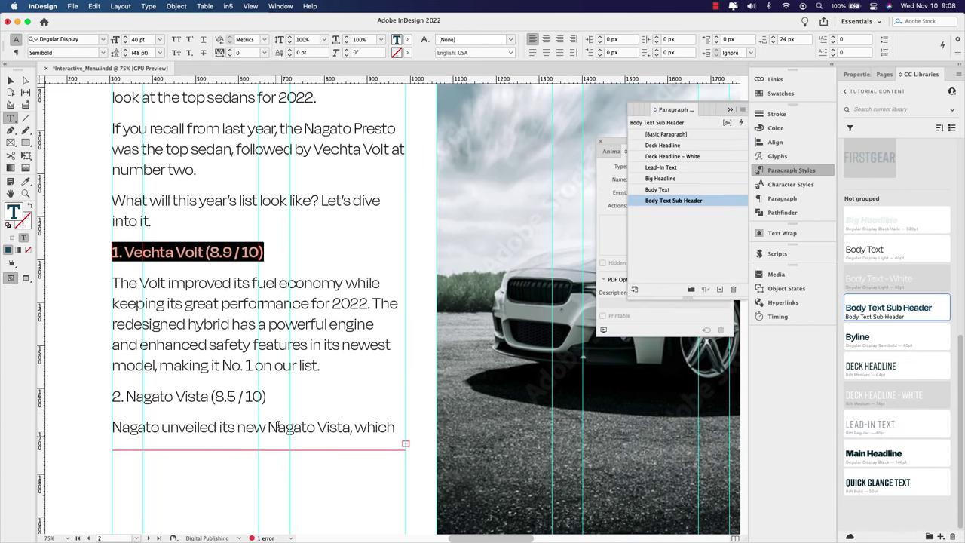
left_click_drag(268, 396, 108, 390)
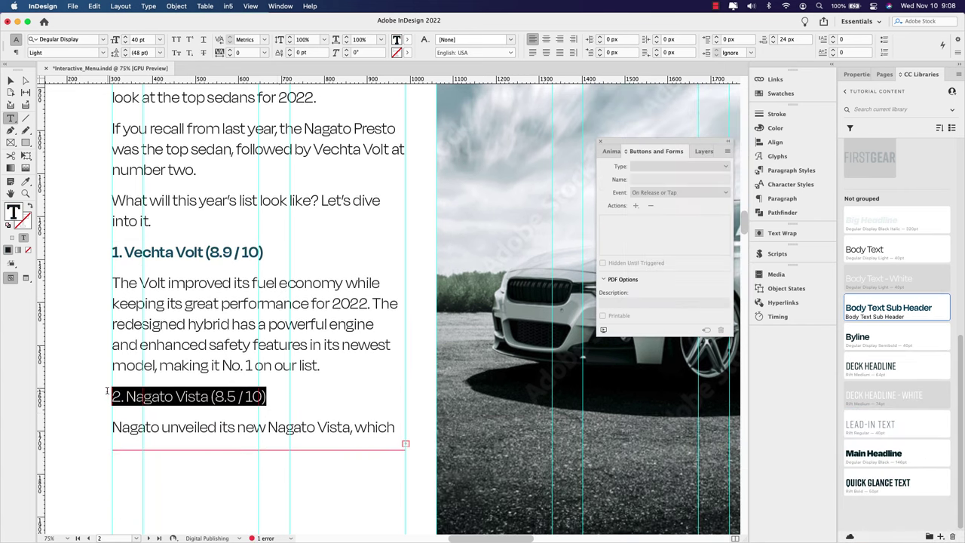
left_click(873, 306)
key("Escape")
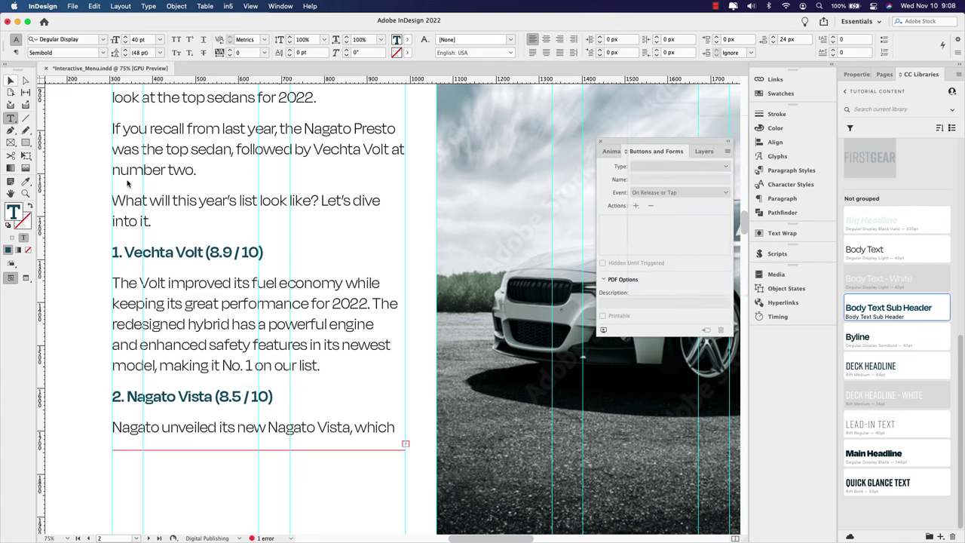
Step: Lengthen the article frame downward so more of the story flows in
scroll(263, 370, "down", 3)
scroll(263, 370, "down", 2)
left_click_drag(285, 310, 294, 450)
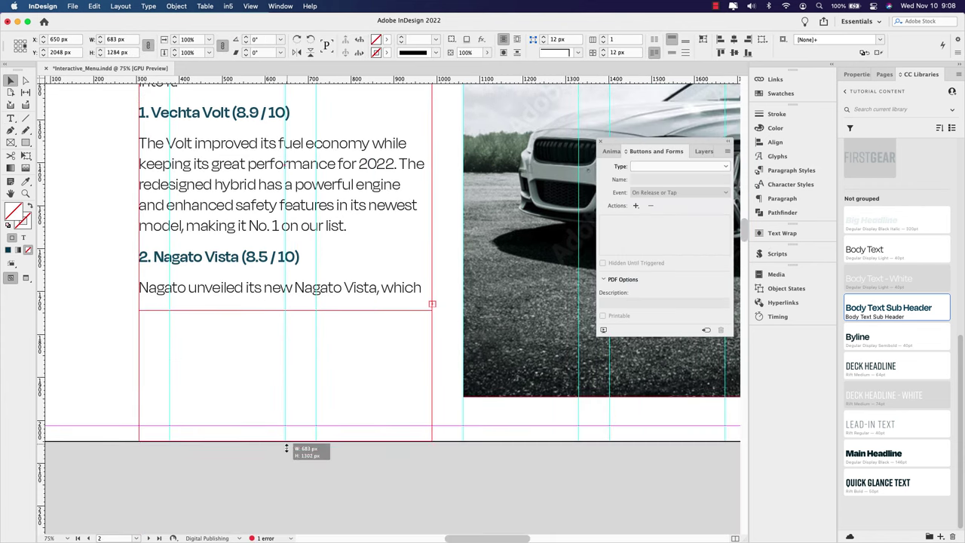
key("super+minus")
key("super+minus")
key("super+minus")
scroll(289, 386, "down", 5)
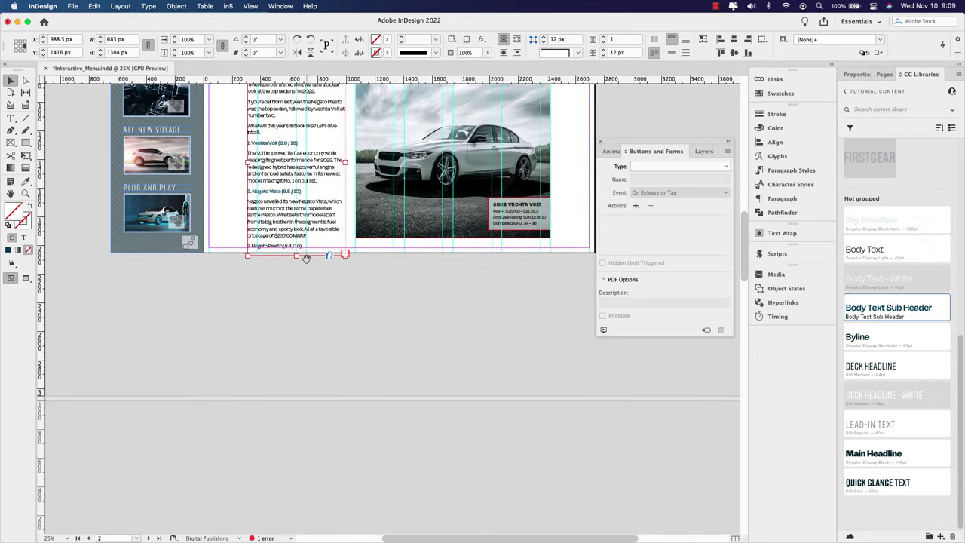
scroll(288, 386, "up", 4)
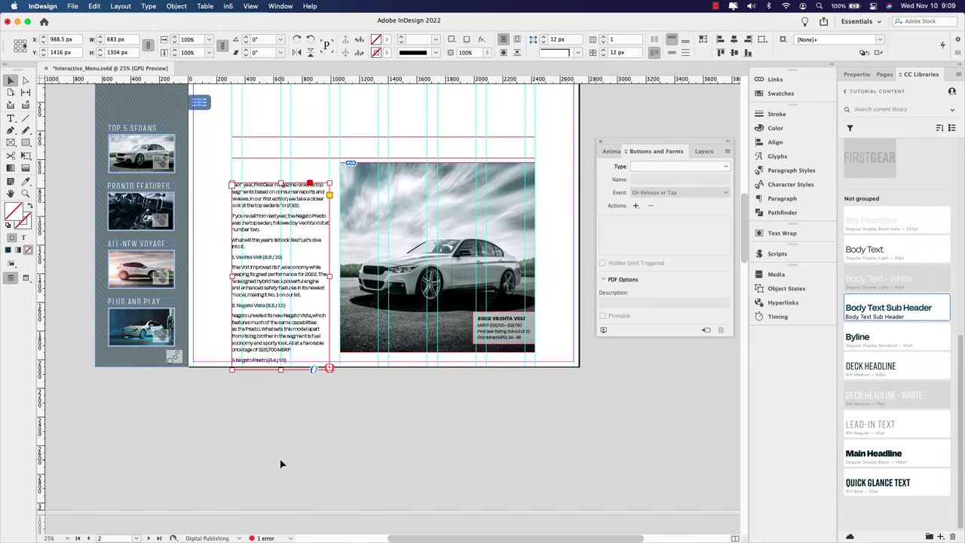
scroll(347, 343, "down", 2)
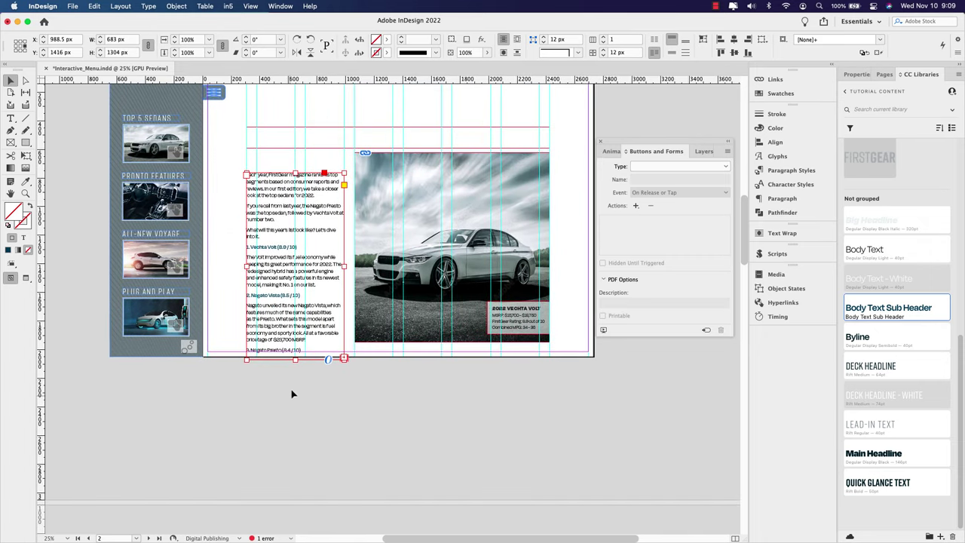
left_click_drag(294, 361, 293, 487)
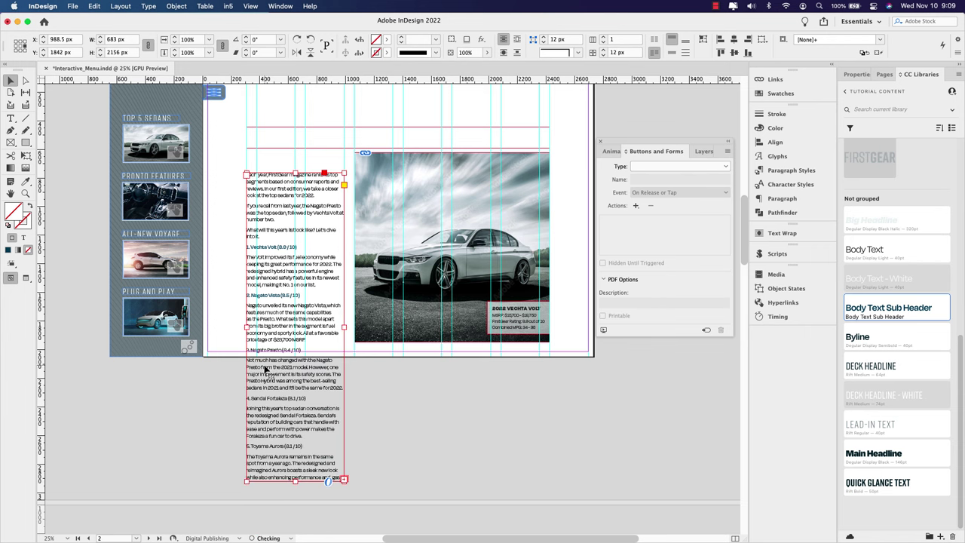
scroll(266, 368, "up", 3)
Step: Apply Body Text Sub Header to headings 3. Nagato Presto, 4. Sendai Fortaleza and 5. Toyama Aurora
double_click(310, 313)
left_click_drag(372, 321, 209, 321)
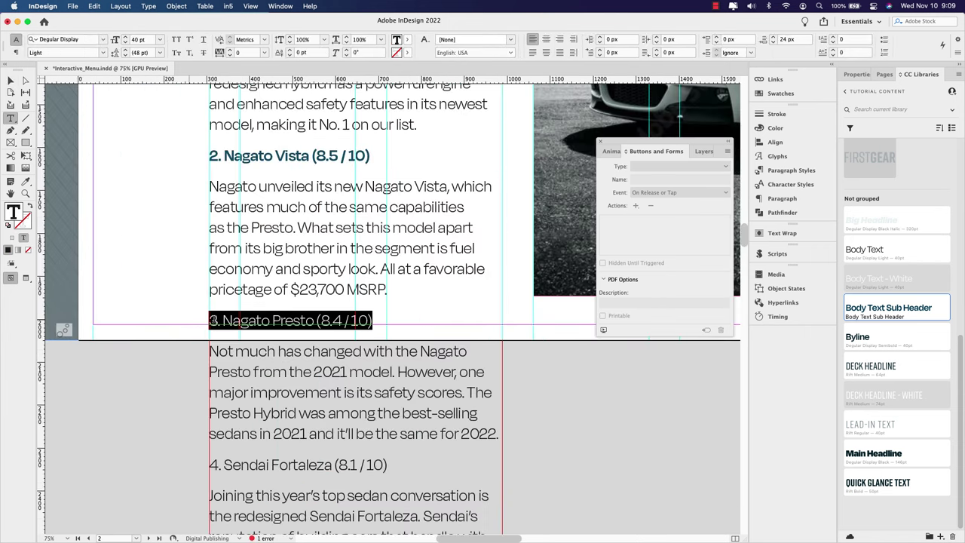
left_click(791, 171)
left_click(673, 200)
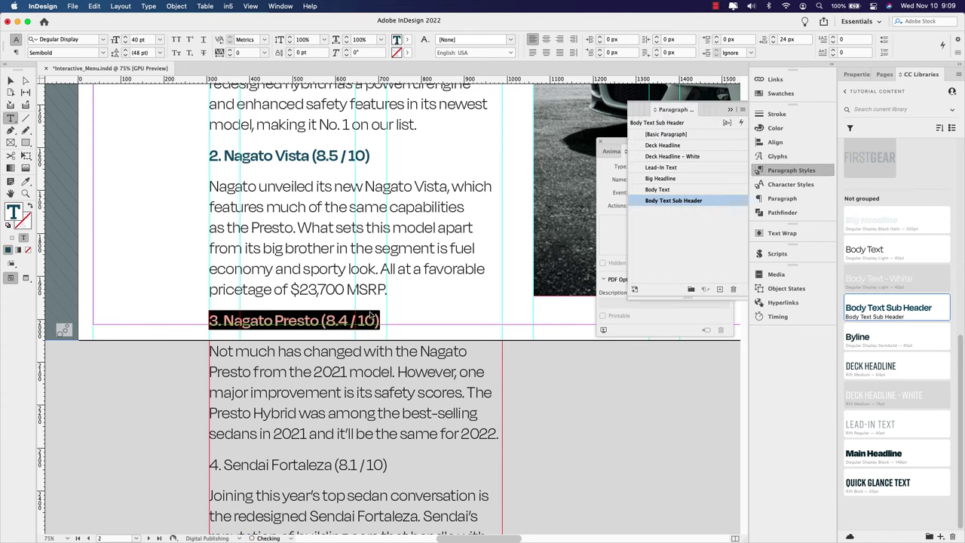
scroll(370, 315, "down", 3)
left_click_drag(389, 367, 194, 369)
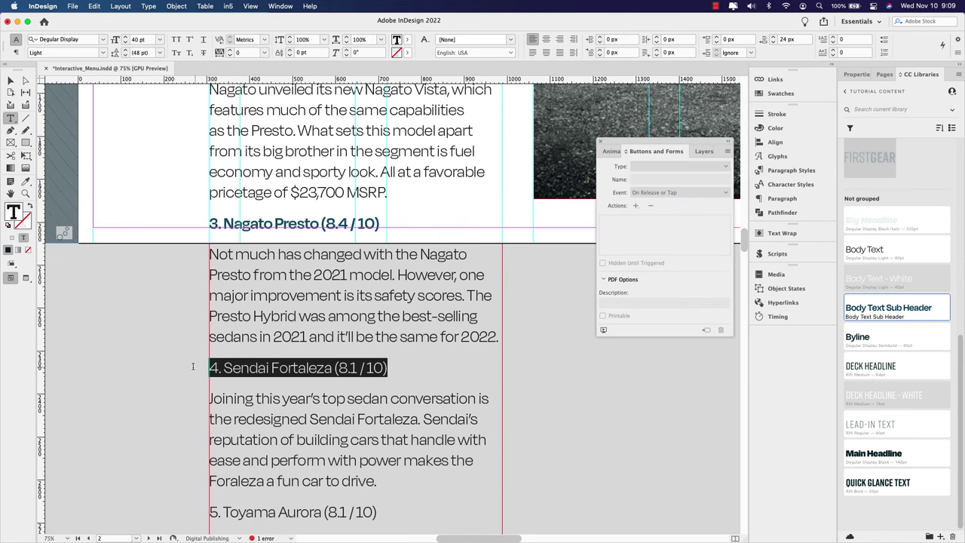
left_click(886, 313)
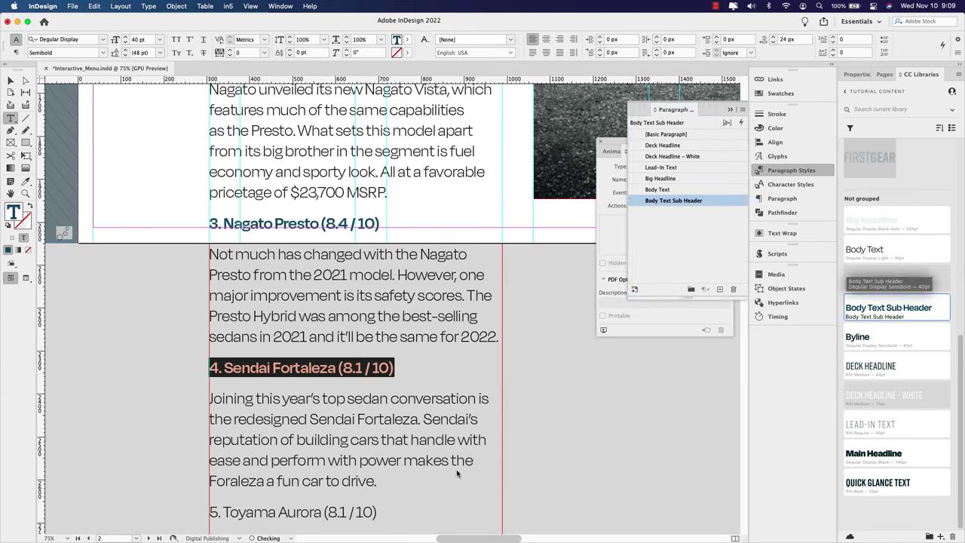
left_click_drag(376, 512, 200, 501)
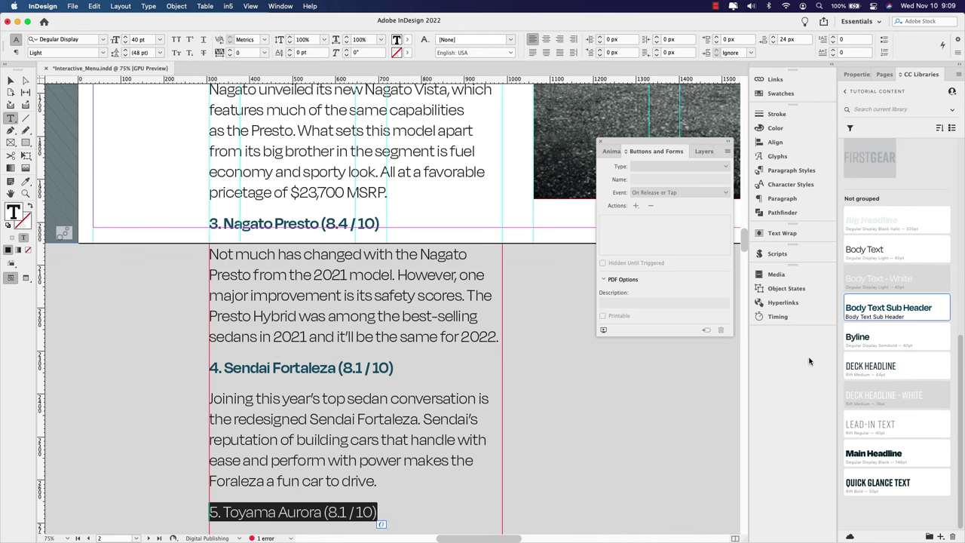
left_click(889, 309)
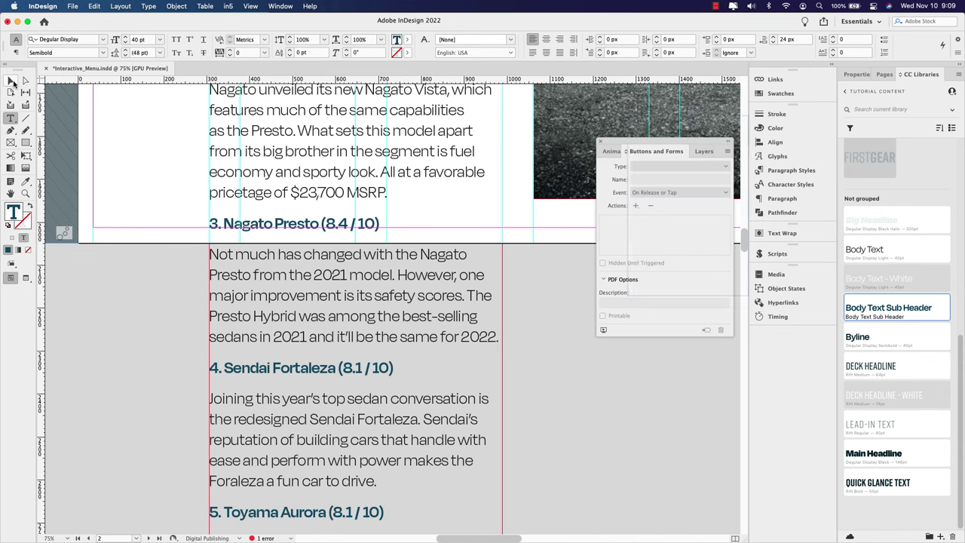
Step: Fit the frame to 683 × 2186.8 px to reveal the overset text, then nudge it down the page
left_click(12, 82)
scroll(135, 146, "down", 5)
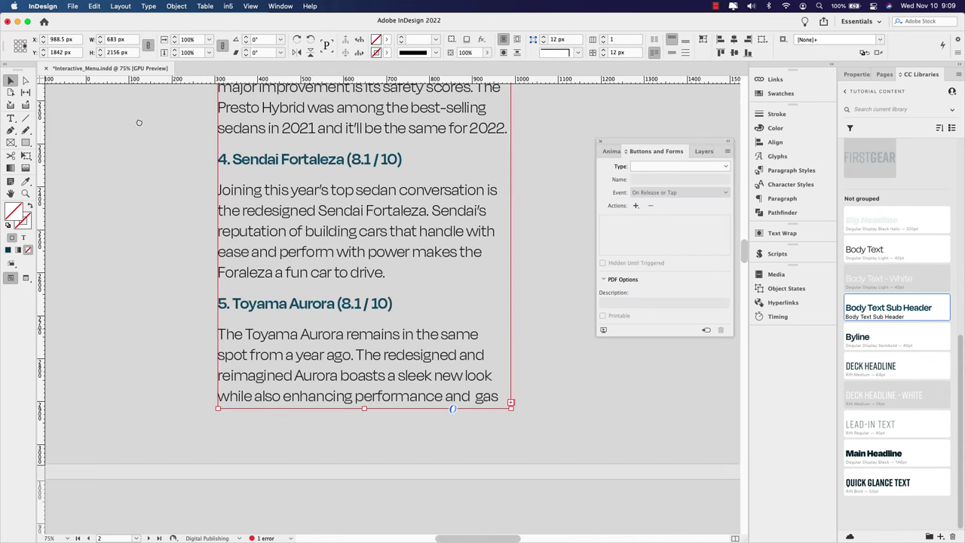
double_click(364, 410)
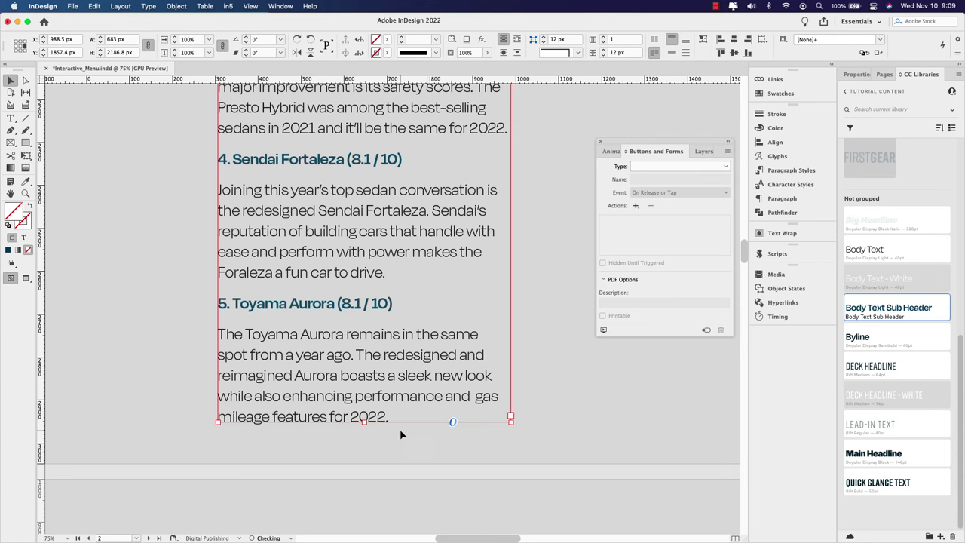
scroll(431, 319, "up", 4)
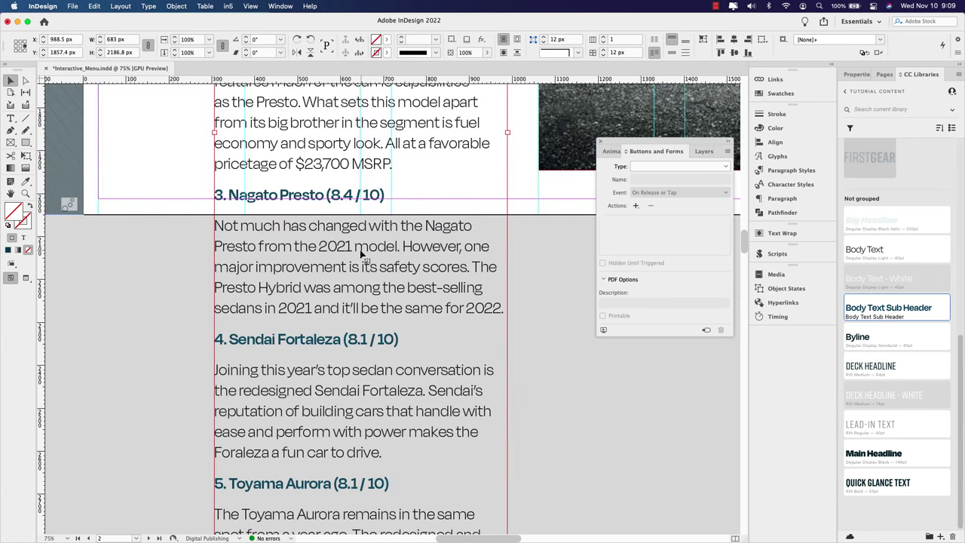
scroll(470, 383, "up", 4)
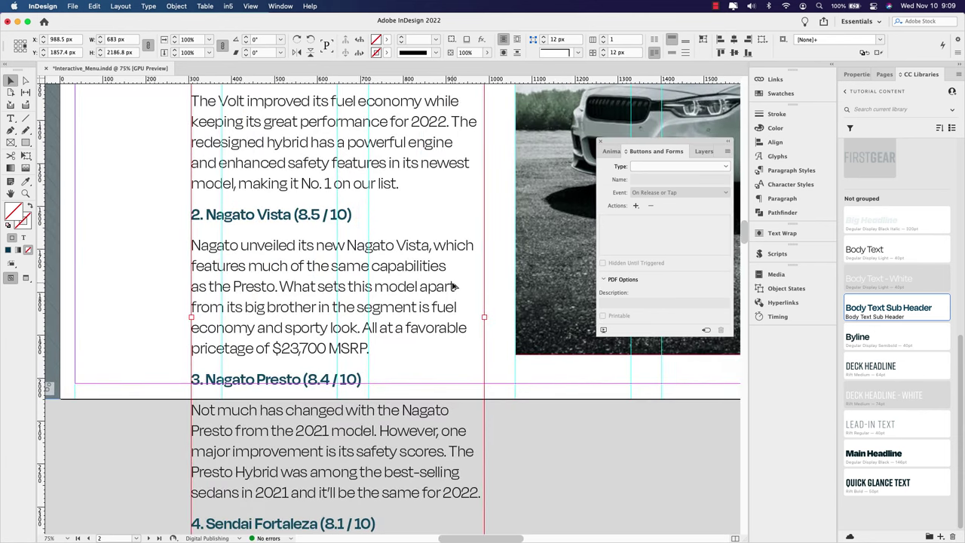
scroll(454, 286, "down", 1)
scroll(435, 220, "up", 3)
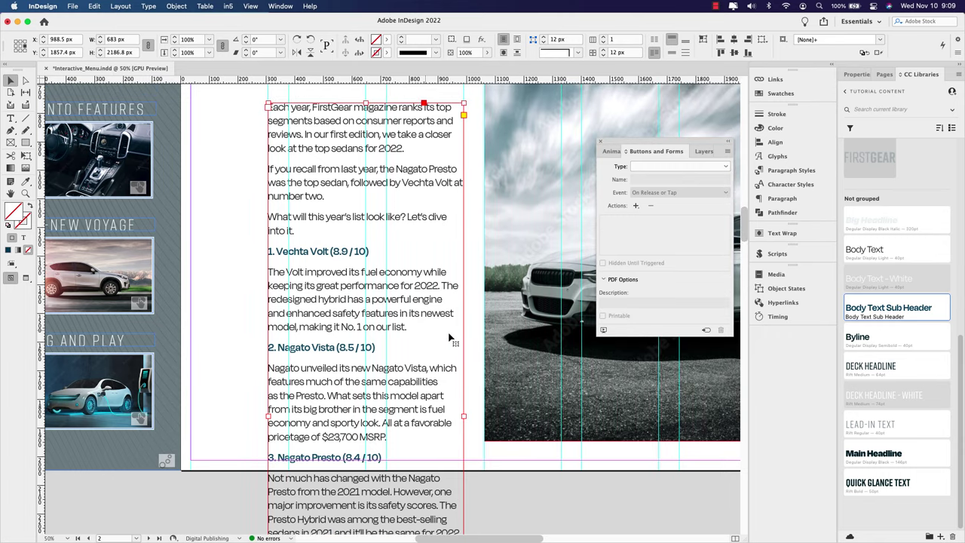
scroll(448, 332, "up", 2)
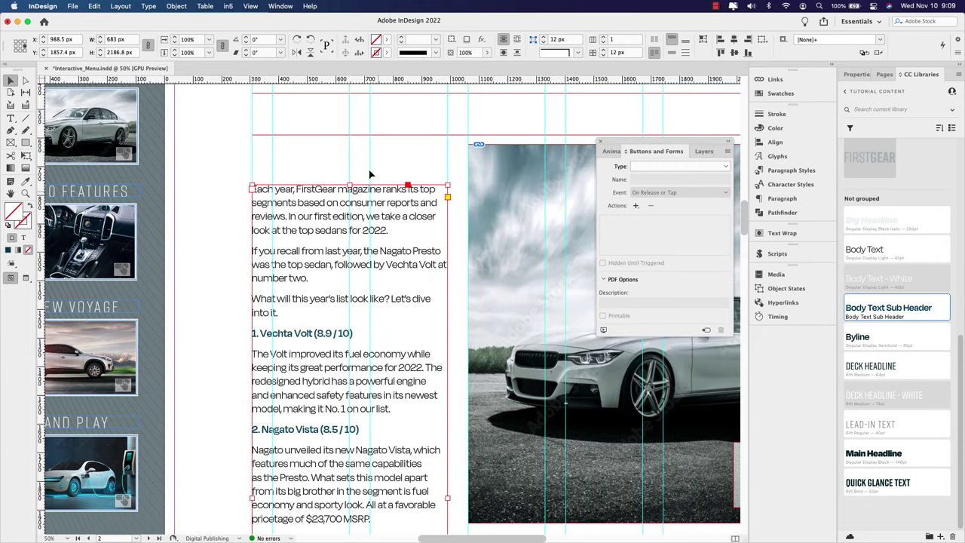
left_click_drag(371, 209, 377, 228)
Step: Draw a text frame above the article, type the headline text, and apply the Main Headline style
left_click(307, 178)
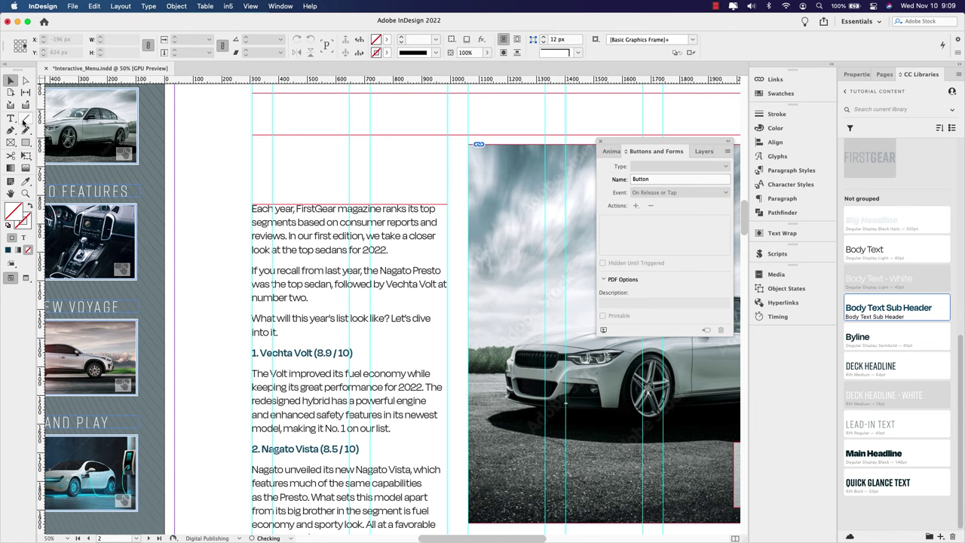
left_click(10, 119)
left_click_drag(252, 144, 448, 201)
scroll(383, 206, "up", 2)
scroll(383, 207, "right", 2)
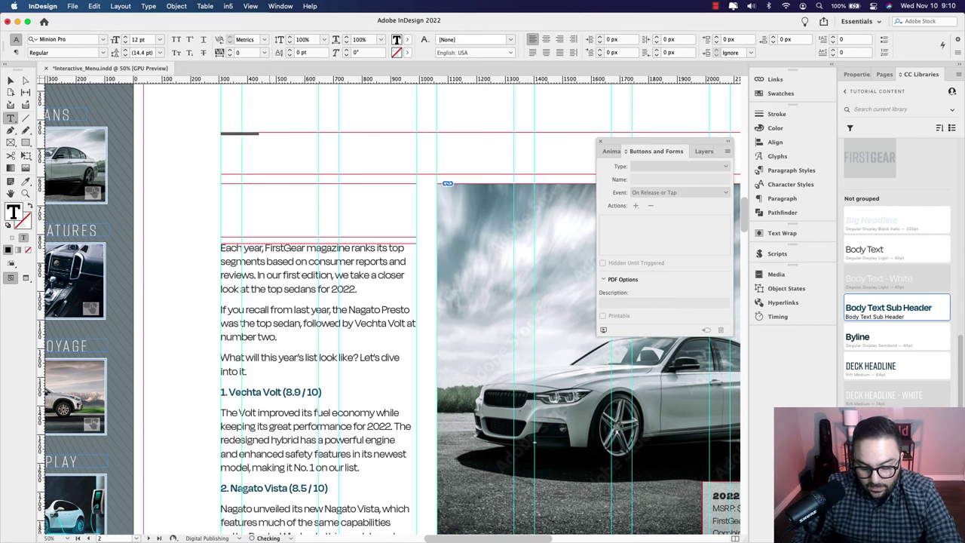
type("Sedans")
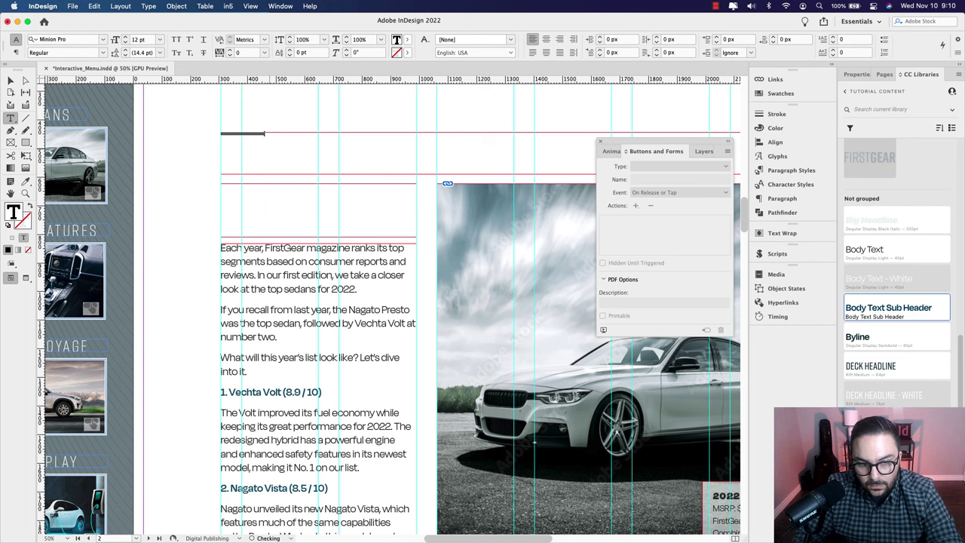
key("super+a")
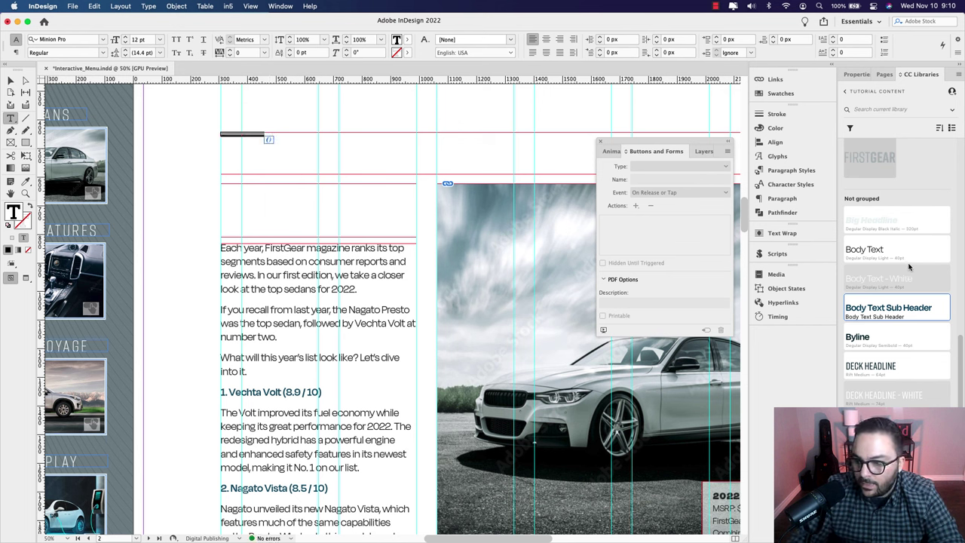
left_click(897, 309)
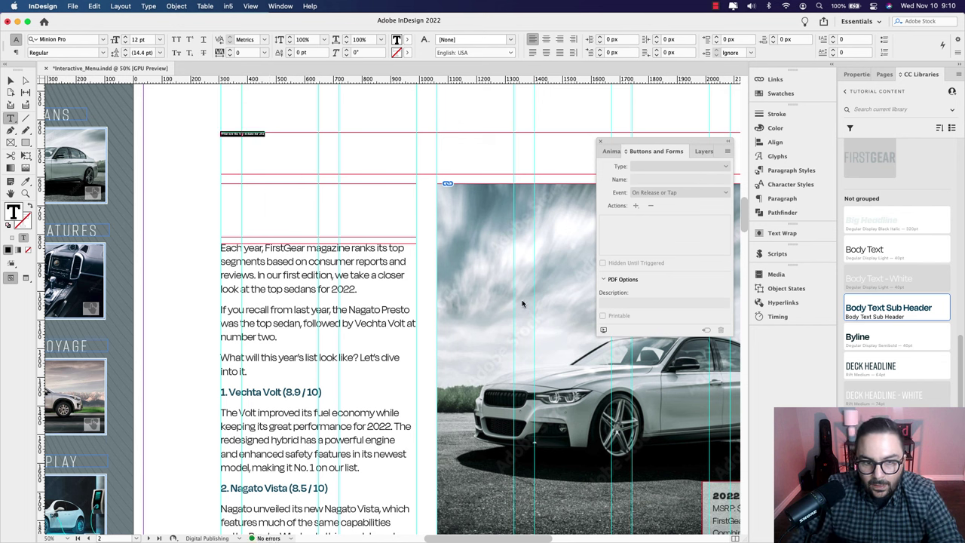
key("super+1")
Step: Finish the headline's year as 2022 and enlarge the headline to 158 pt
scroll(384, 165, "right", 2)
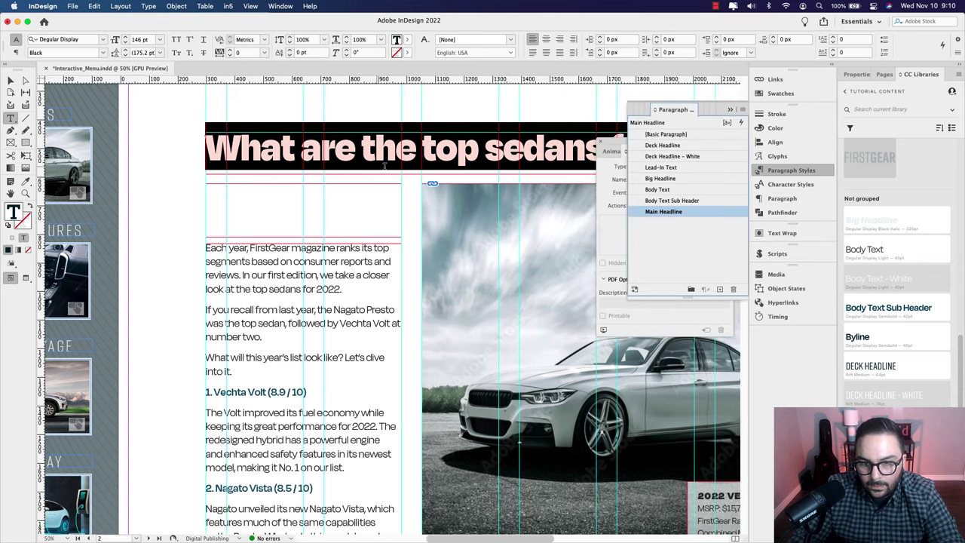
key("super+minus")
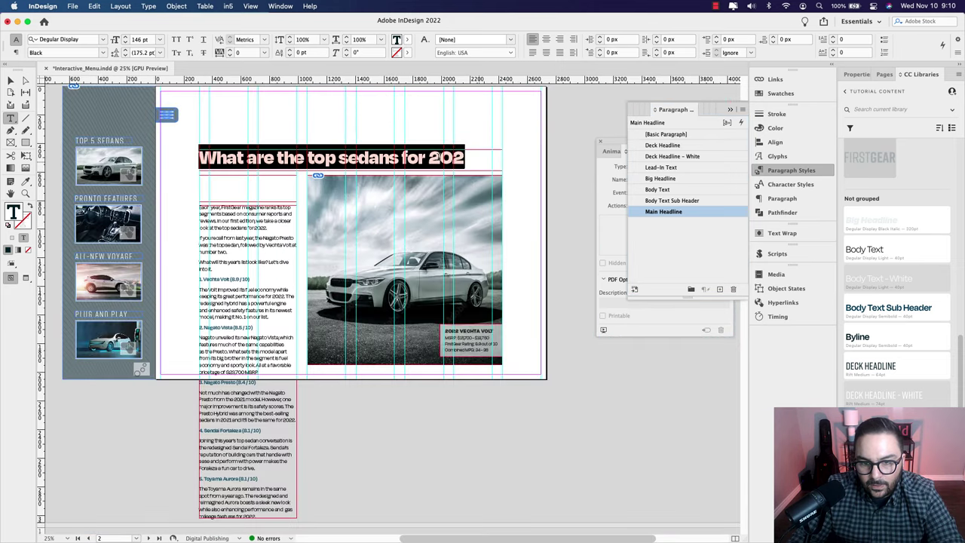
left_click(465, 158)
type("2")
left_click_drag(478, 158, 188, 147)
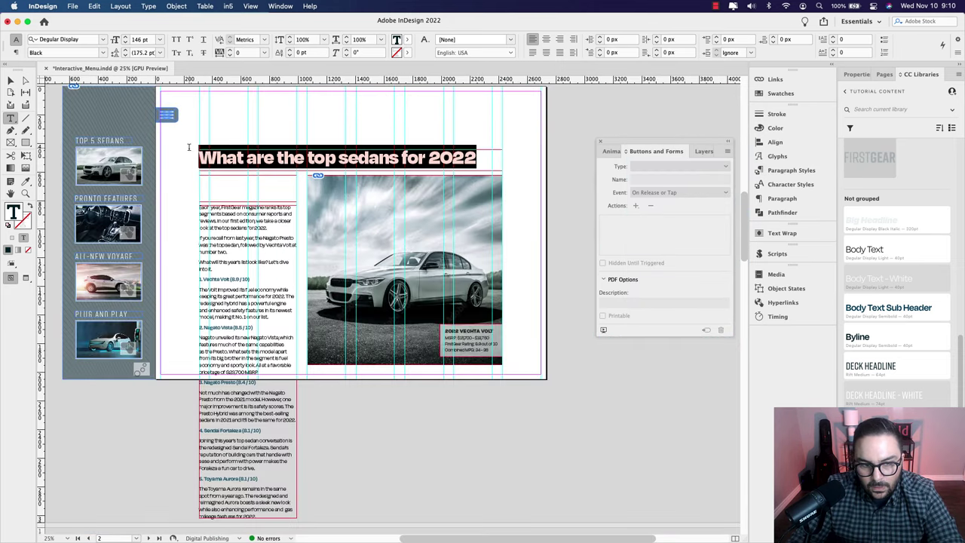
key("super+shift+period")
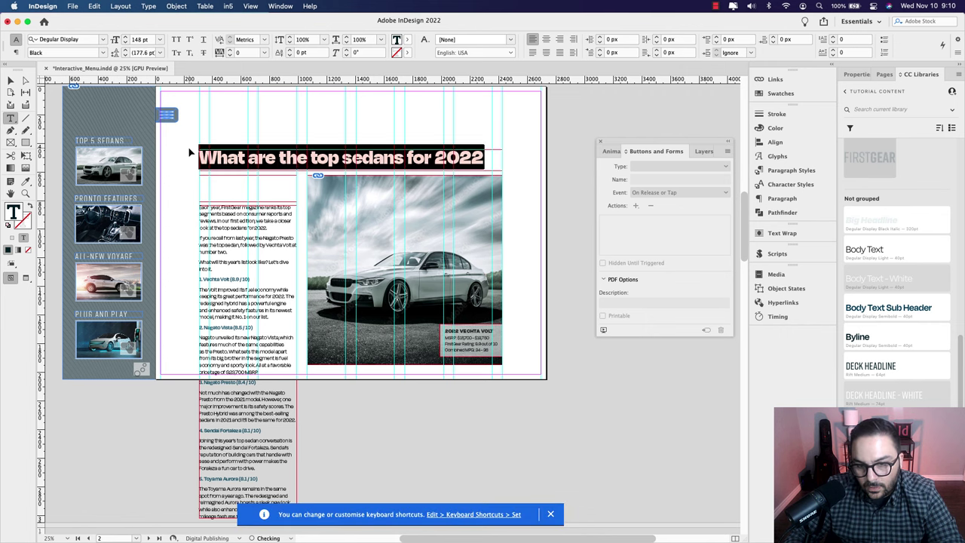
key("super+shift+period")
key("super+shift+period")
key("super+shift+period")
key("super+shift+period")
key("super+shift+period")
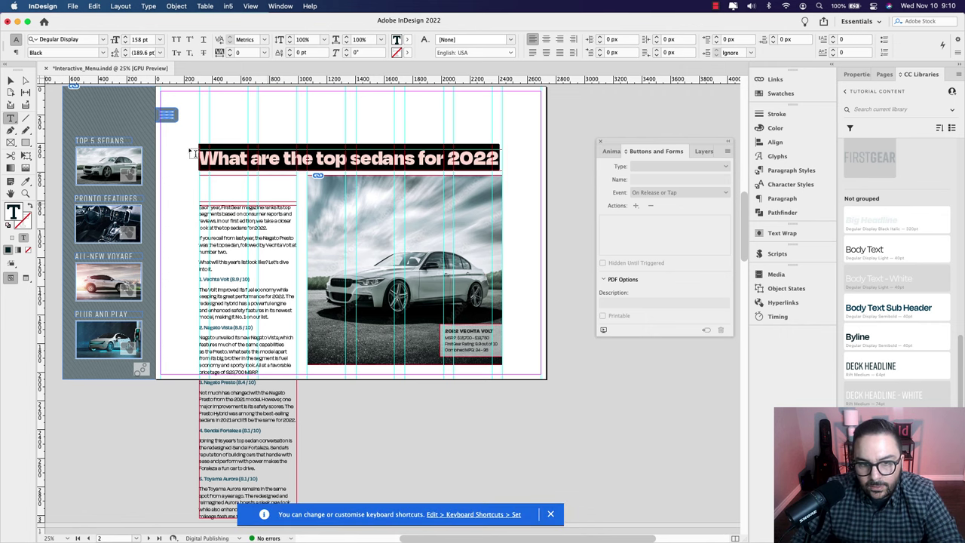
left_click(550, 515)
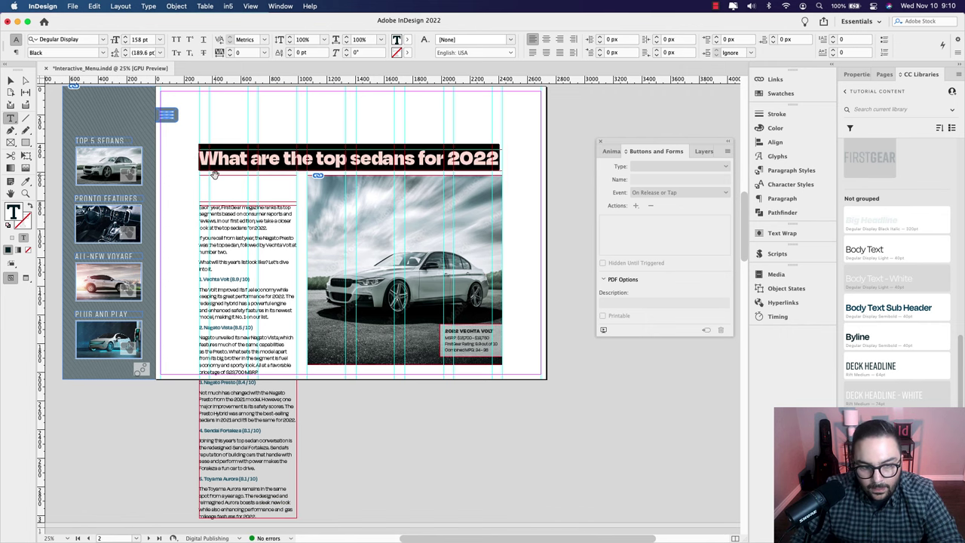
key("super+1")
Step: Paste the three-line Vechta Volt deck under the headline and apply the Deck Headline style
key("super+Tab")
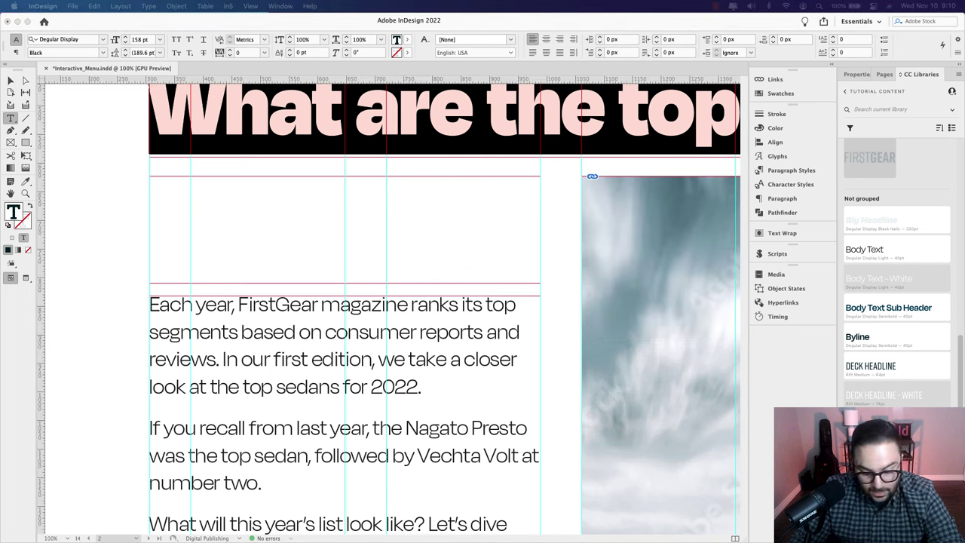
key("super+Tab")
left_click(198, 199)
type("Reimagined & redesigned Vechta Volt ranks among the best in its class this year")
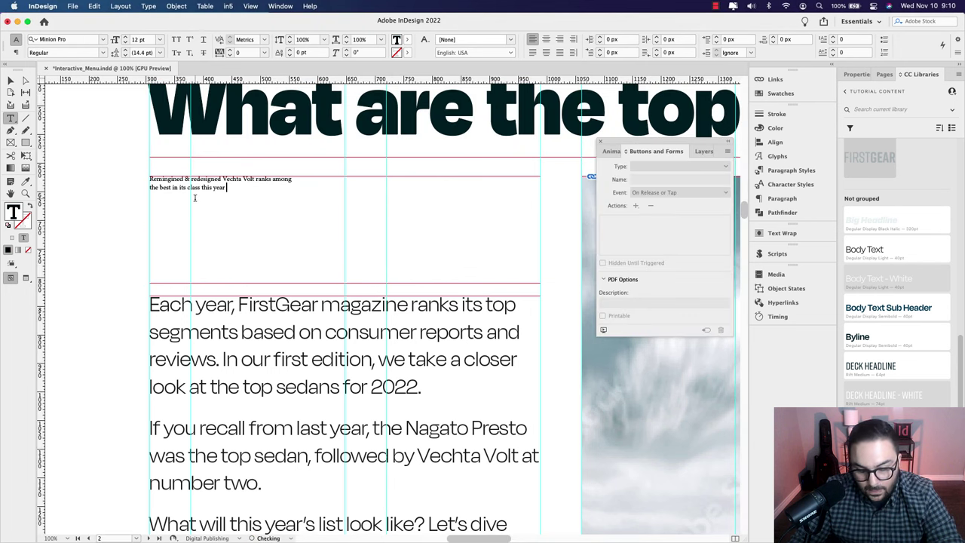
key("super+a")
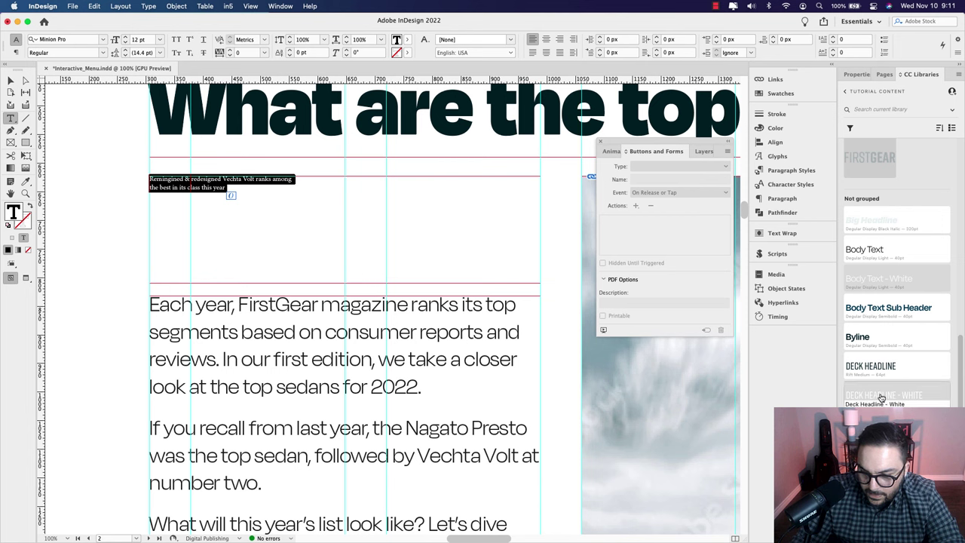
left_click(869, 371)
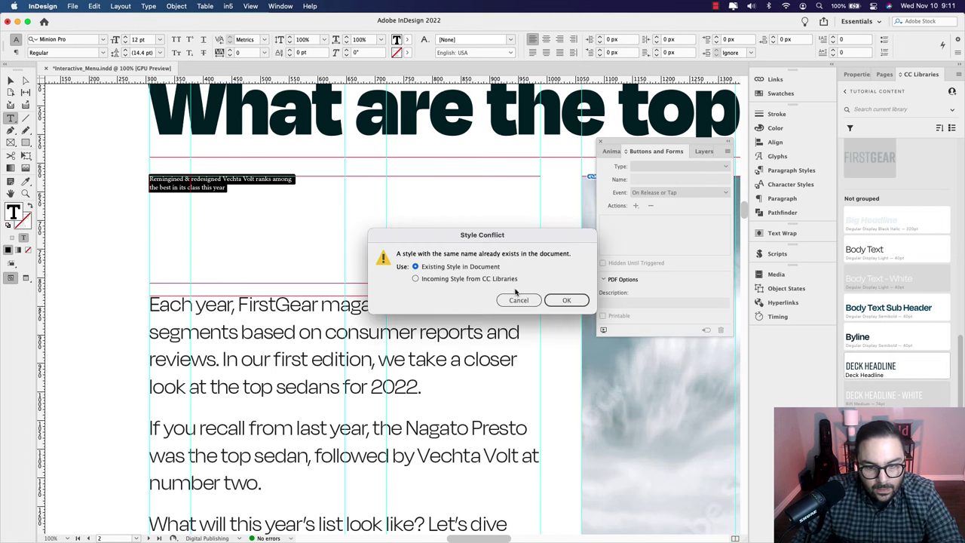
left_click(564, 300)
left_click(405, 233)
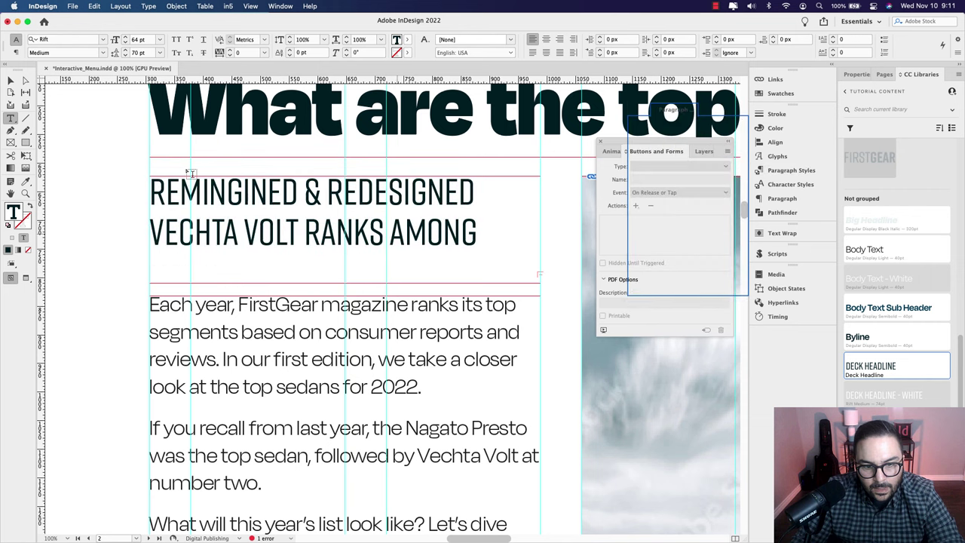
Step: Fit the deck frame to reveal its third line and nudge the body text frame lower
left_click(9, 80)
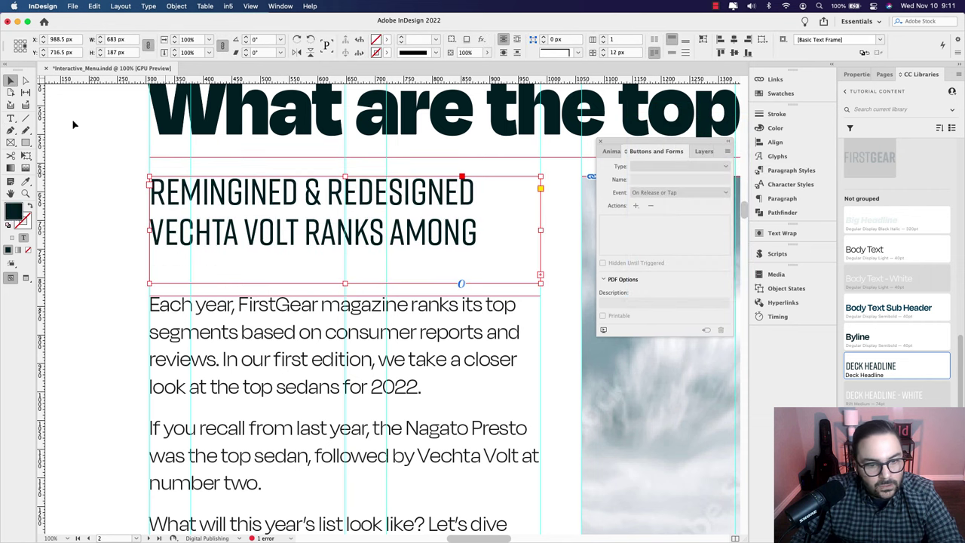
double_click(344, 283)
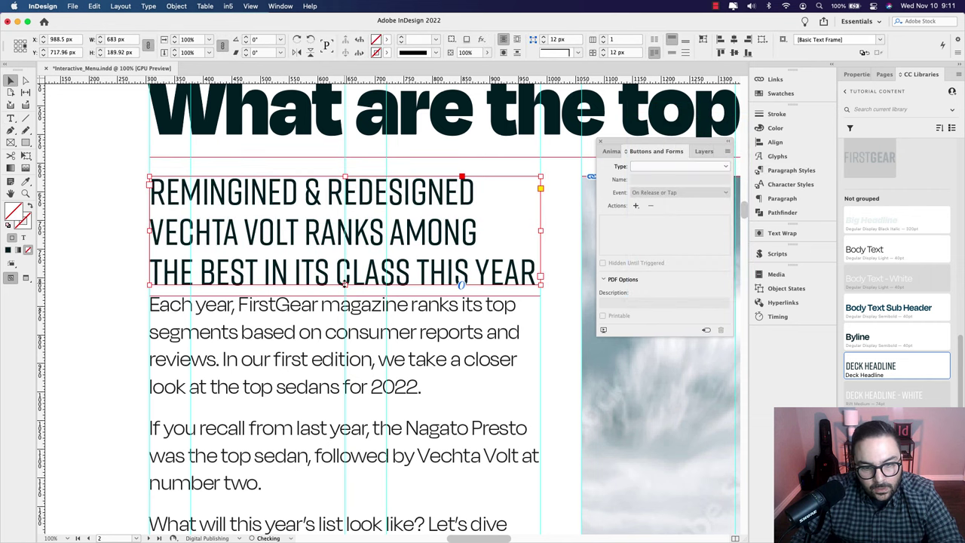
left_click(379, 320)
left_click_drag(377, 310, 376, 323)
key("shift+Down")
key("shift+Down")
key("shift+Down")
key("shift+Down")
key("shift+Down")
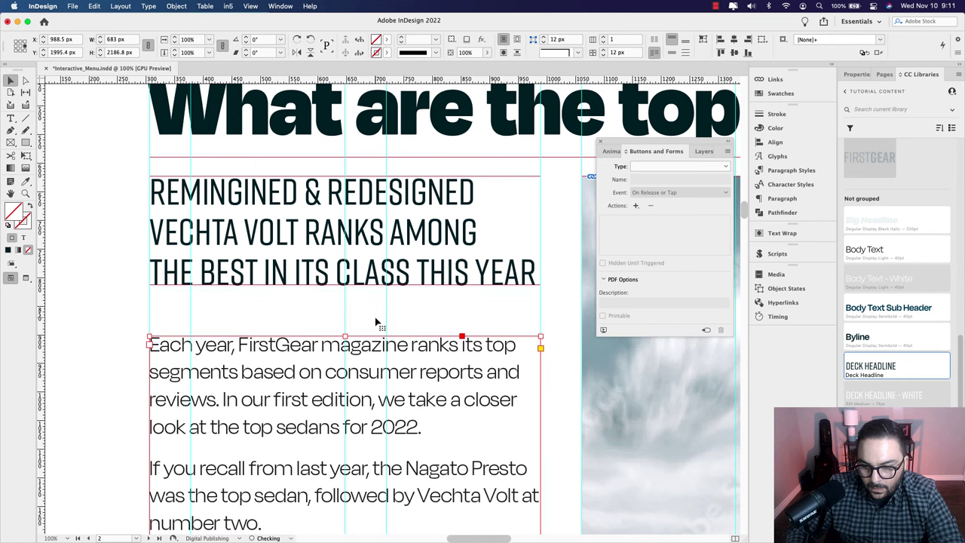
key("shift+Down")
key("shift+Down")
key("shift+Down")
key("shift+Down")
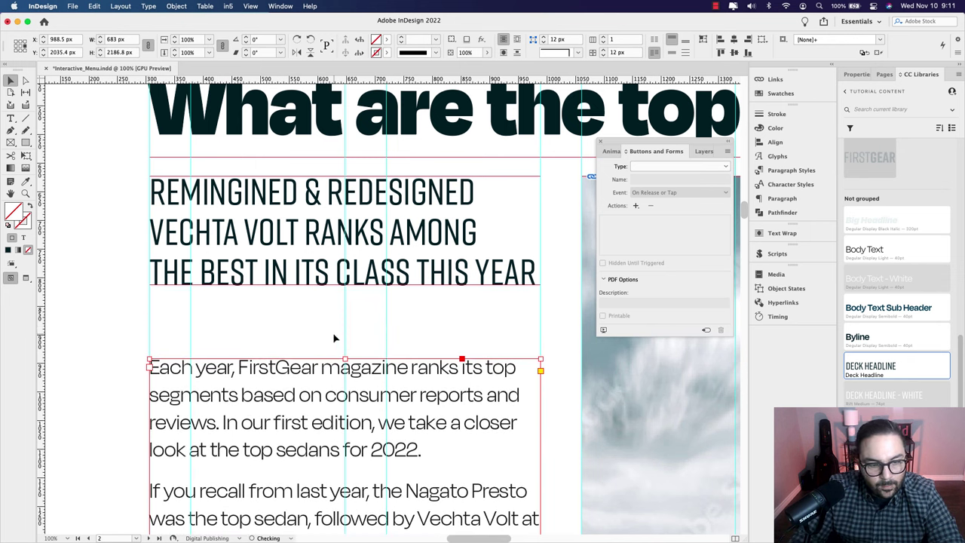
left_click(334, 338)
left_click(11, 118)
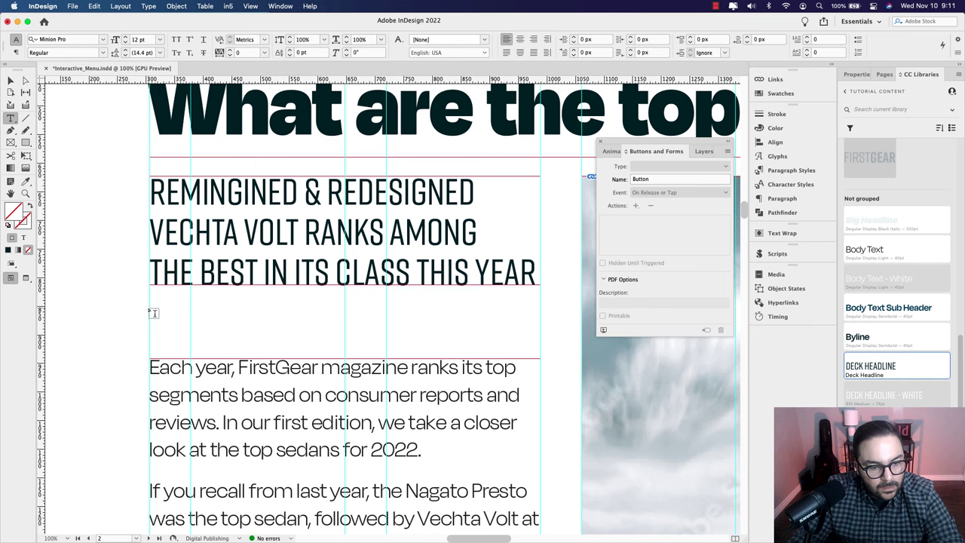
Step: Add a text frame below the deck with the author's name in Byline style, fitted to the text
left_click_drag(150, 308, 540, 340)
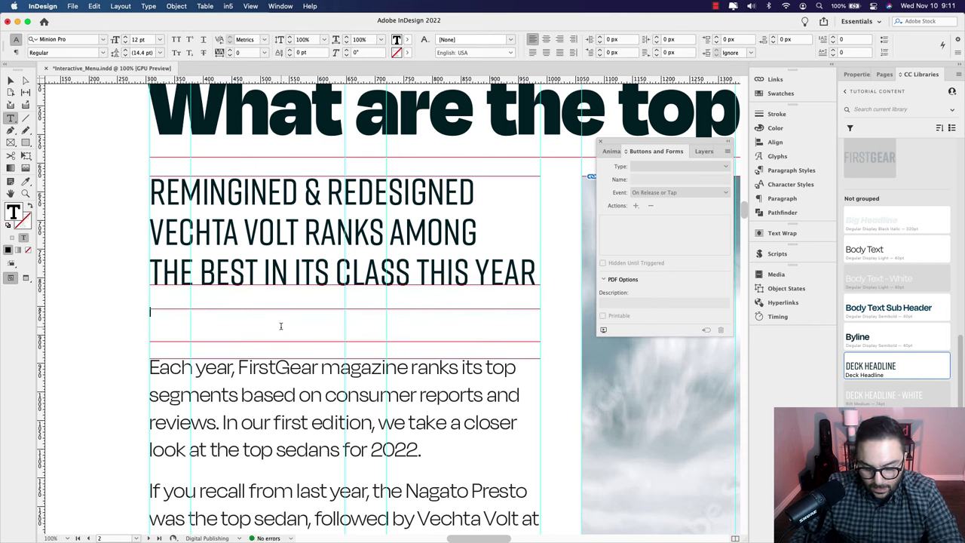
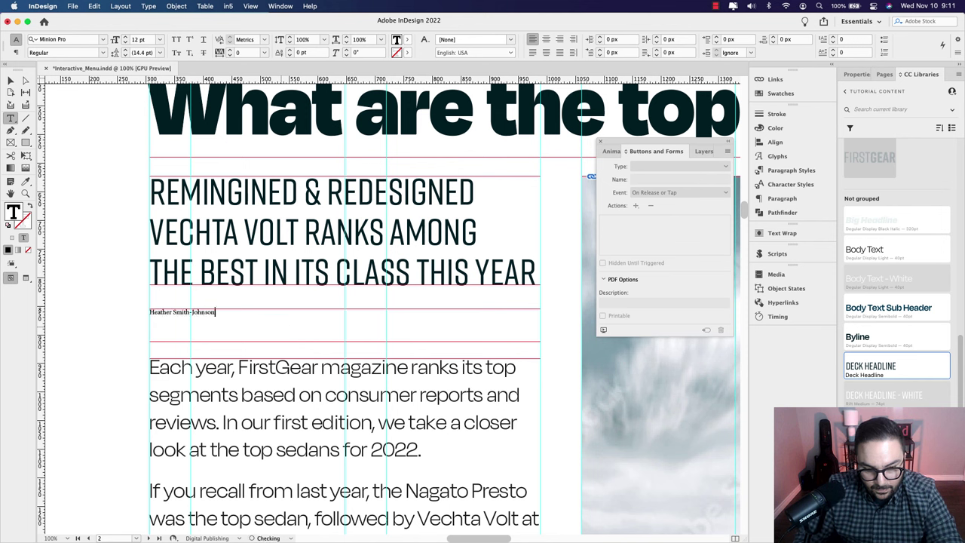
key("super+a")
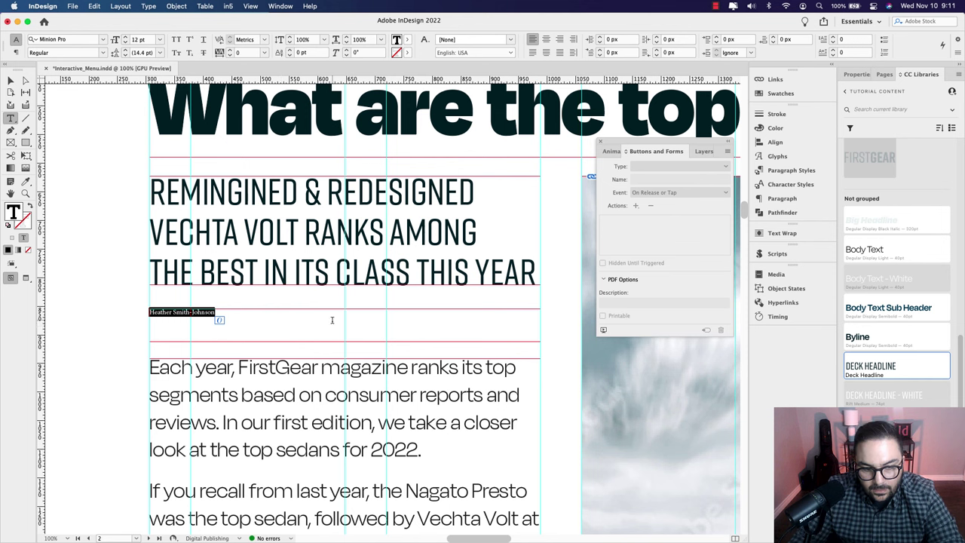
left_click(868, 343)
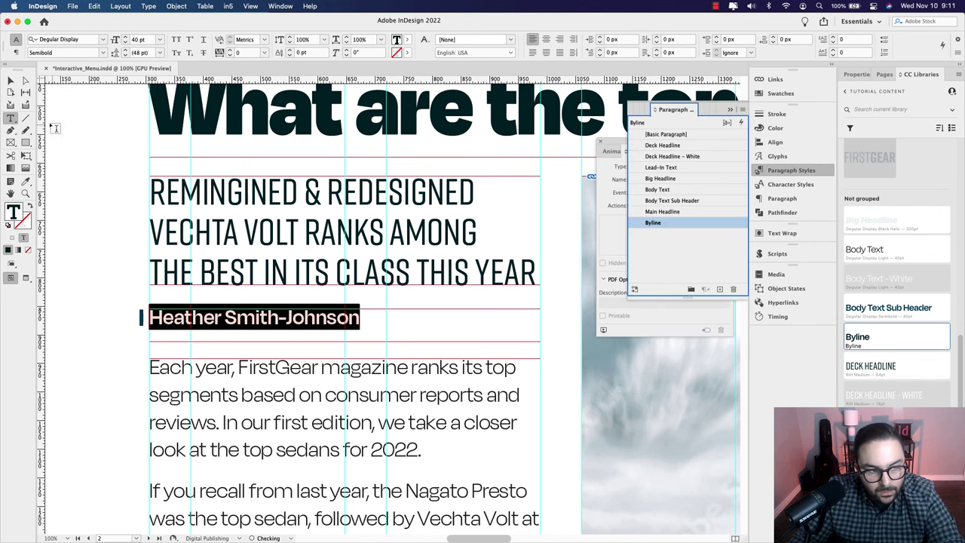
key("Escape")
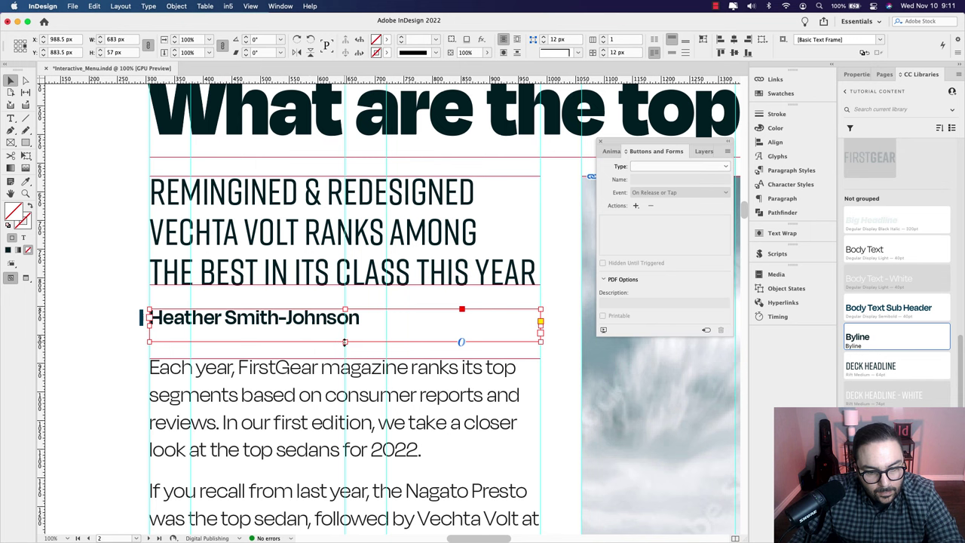
double_click(345, 342)
Step: Nudge the byline frame two steps right, then move it down slightly while previewing
left_click(107, 290)
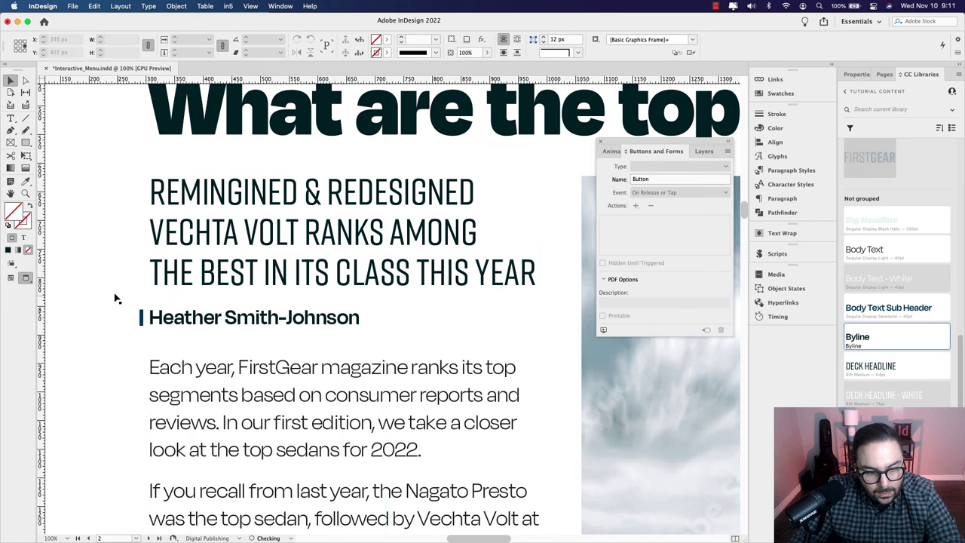
left_click(190, 326)
key("Right")
key("Right")
key("Right")
key("Right")
key("Right")
key("Right")
key("Right")
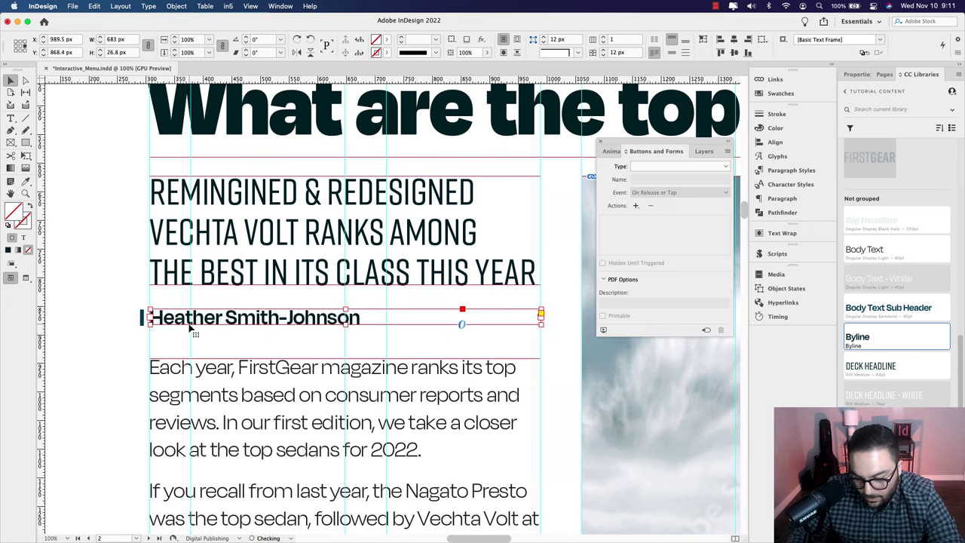
key("Right")
key("Right")
key("Right")
key("Right")
key("Right")
key("Right")
key("Right")
key("Right")
key("Right")
key("Right")
key("Right")
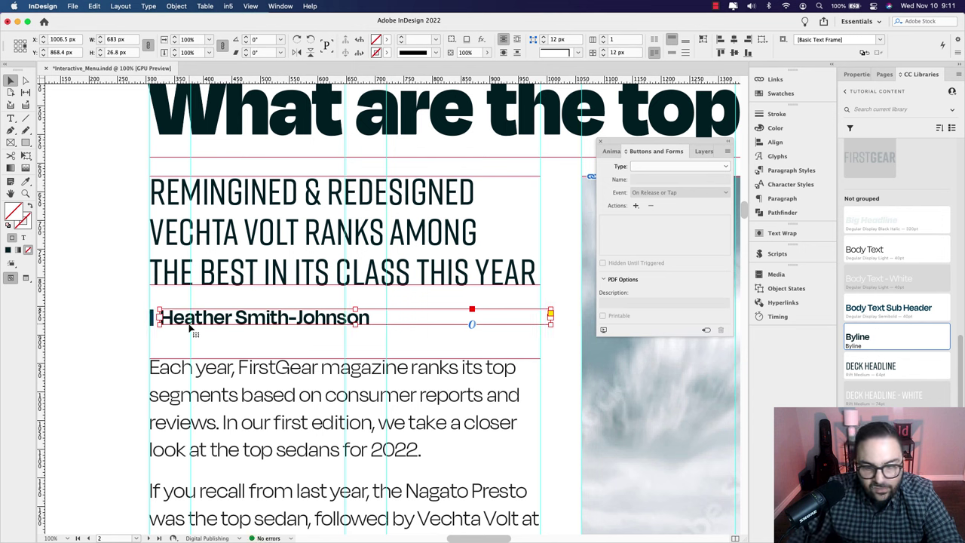
left_click(125, 306)
key("w")
left_click(270, 320)
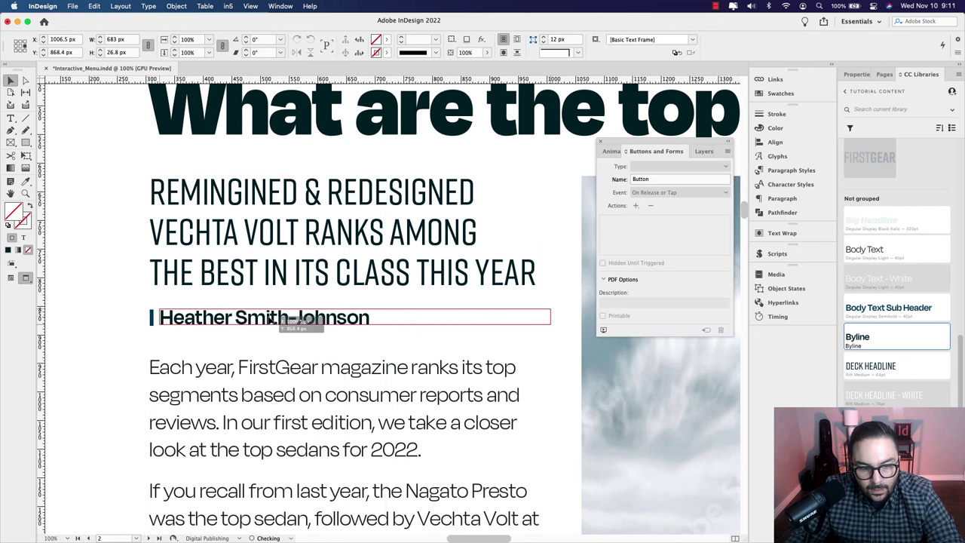
left_click_drag(271, 324, 273, 329)
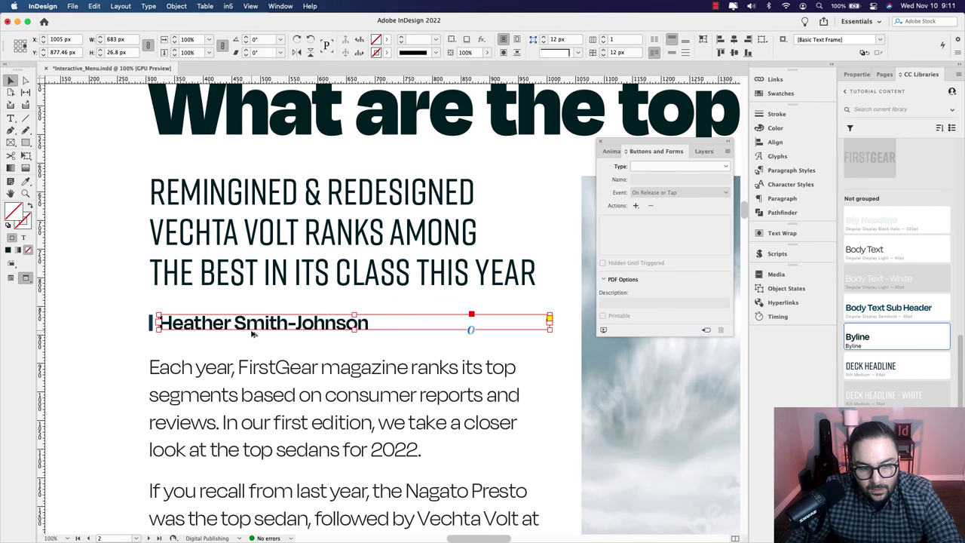
Step: Check the page in Preview mode, then drag the body text frame down about 16 px
scroll(253, 336, "down", 1)
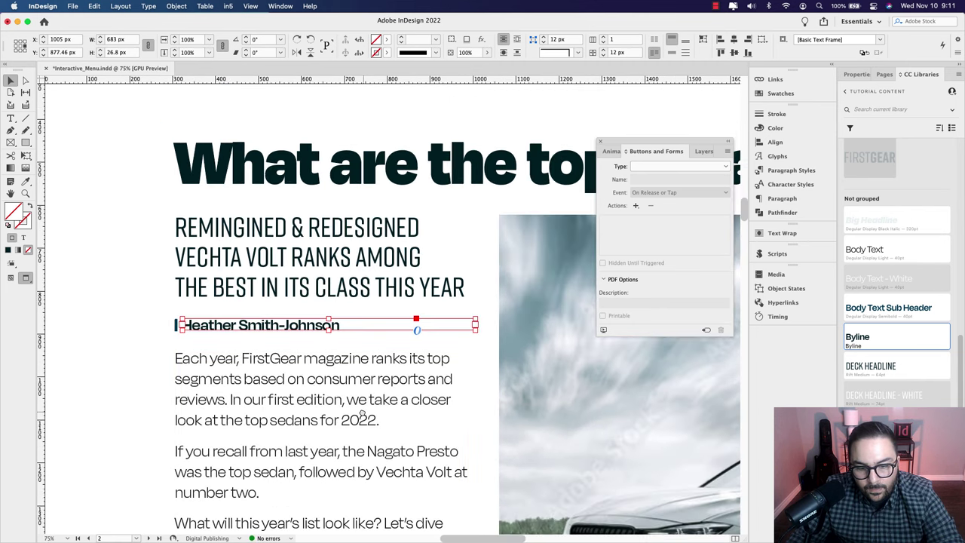
scroll(313, 339, "right", 3)
scroll(313, 340, "down", 1)
left_click(322, 277)
left_click(272, 295)
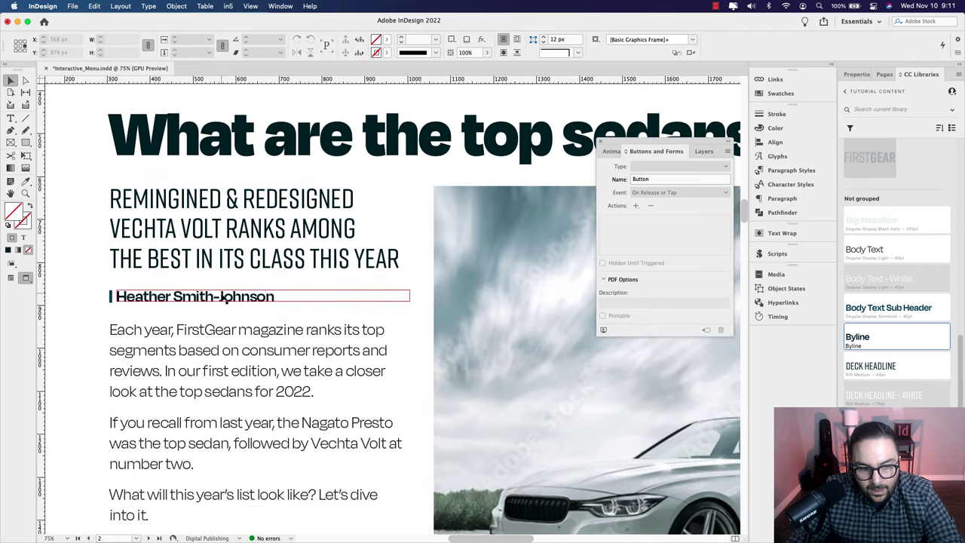
scroll(272, 291, "left", 3)
scroll(272, 291, "down", 2)
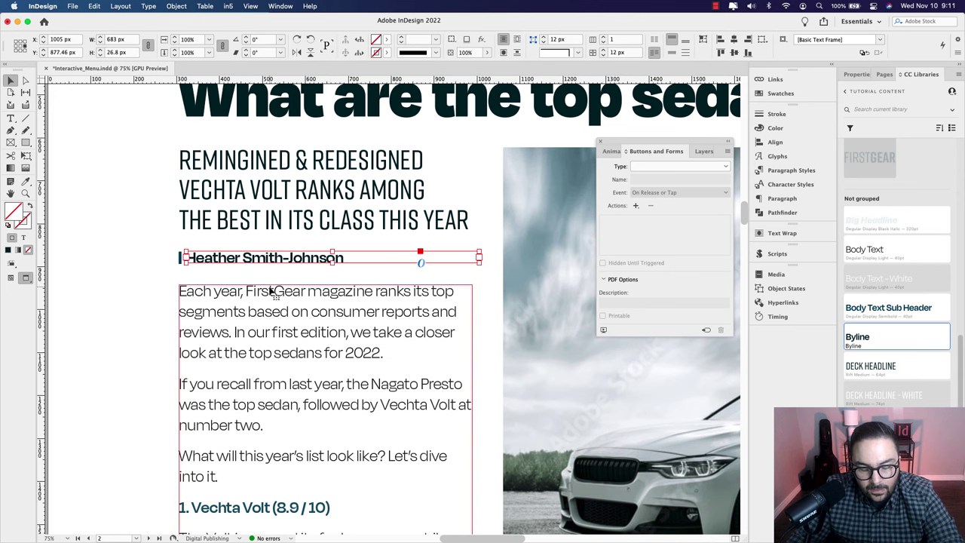
left_click(175, 288)
scroll(150, 309, "down", 1)
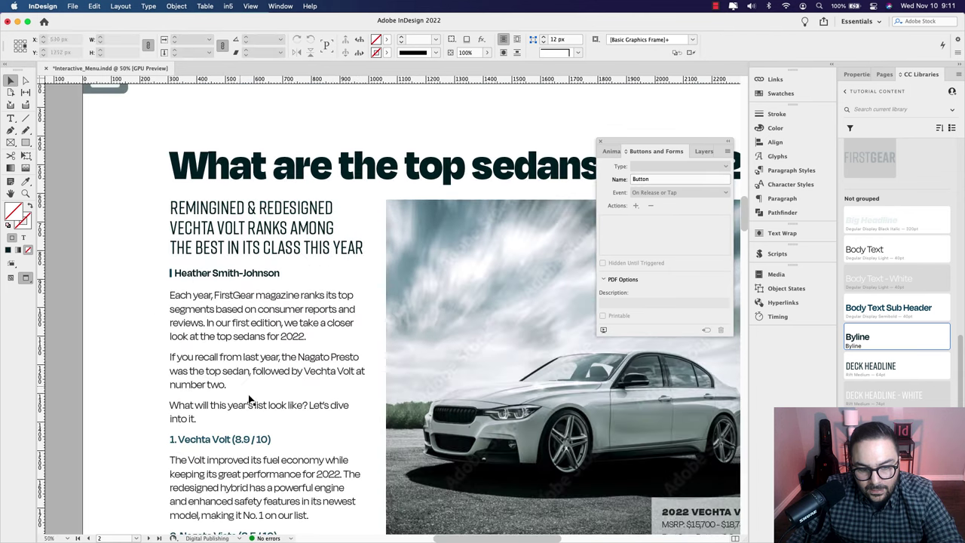
scroll(251, 399, "down", 5)
key("w")
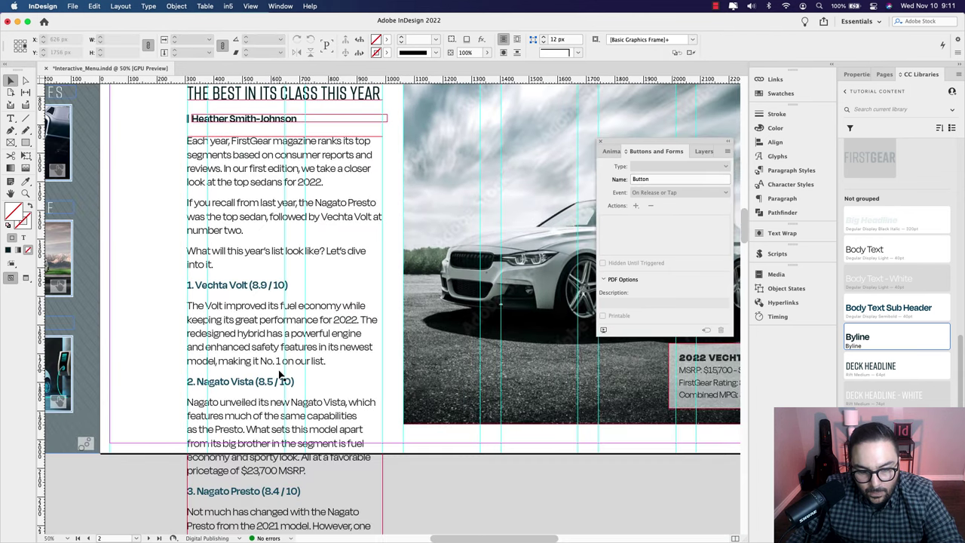
scroll(357, 407, "up", 2)
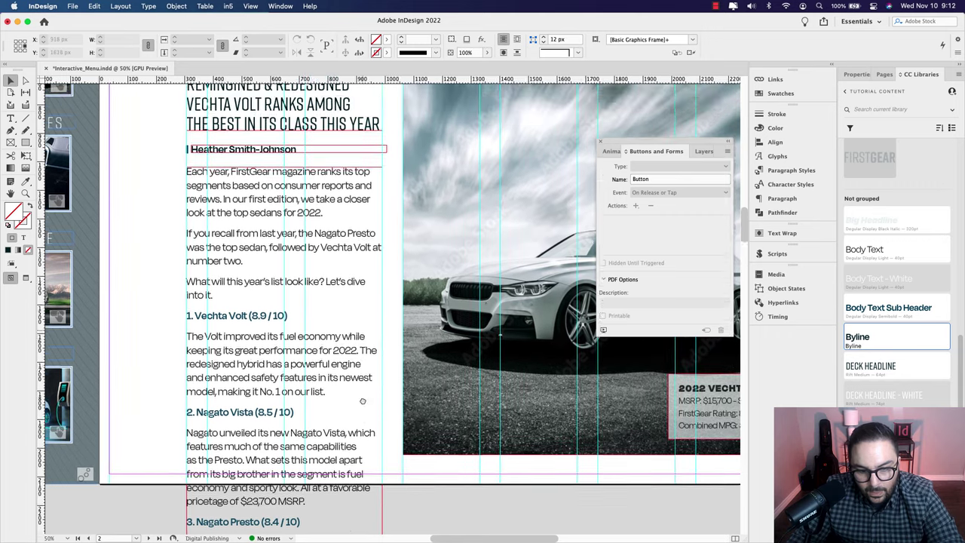
left_click_drag(279, 264, 278, 276)
left_click(278, 206)
Step: Move the byline down about 8 px and review the spacing across the page
left_click(291, 196)
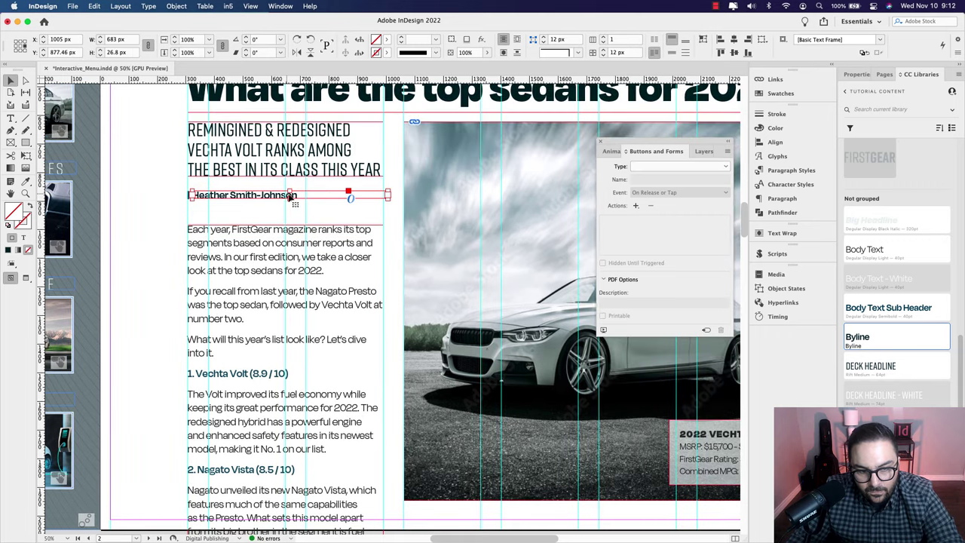
left_click_drag(297, 198, 298, 203)
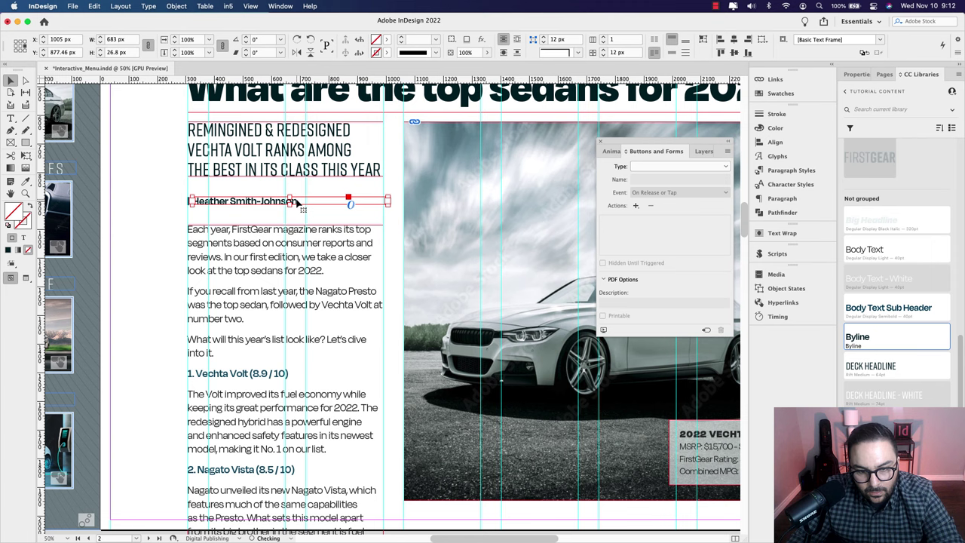
left_click(385, 220)
key("w")
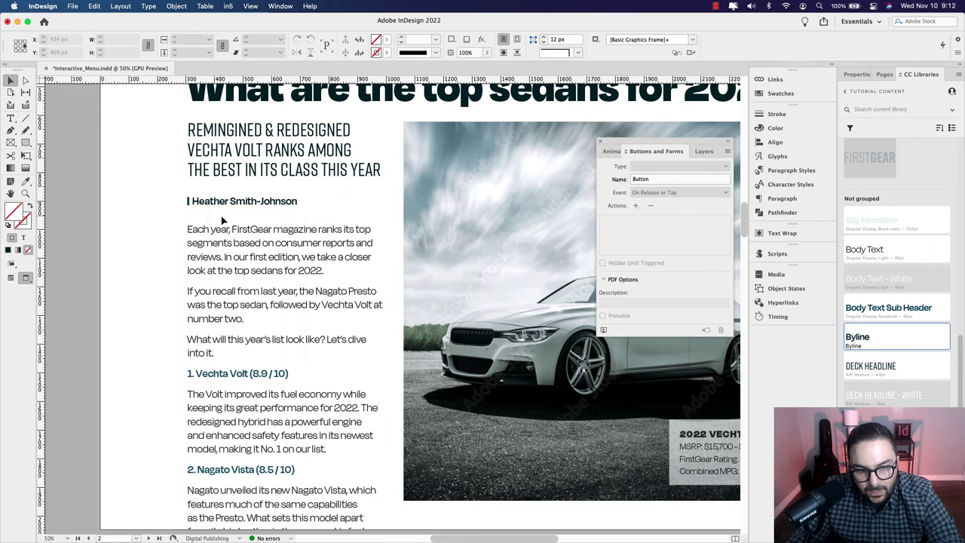
scroll(256, 226, "down", 5)
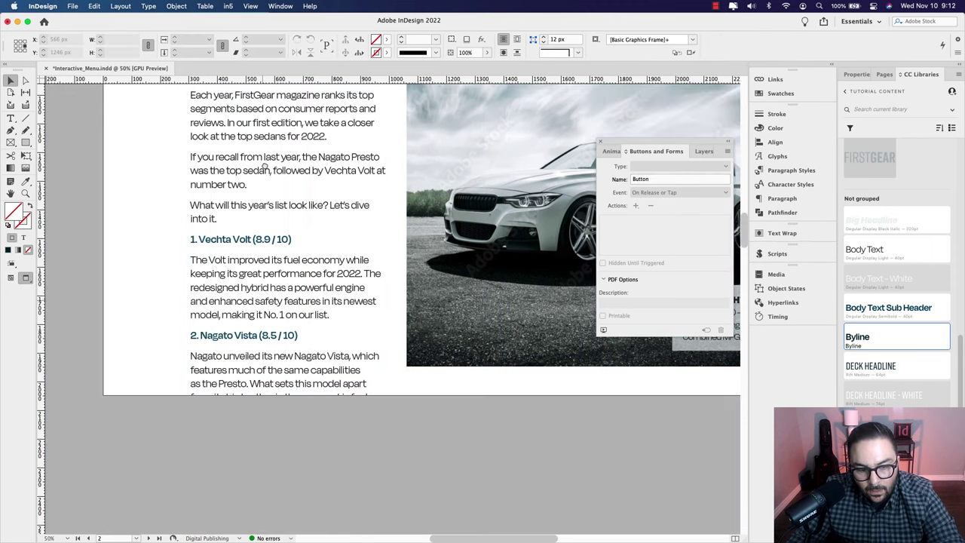
scroll(258, 200, "up", 1)
scroll(258, 201, "up", 6)
key("w")
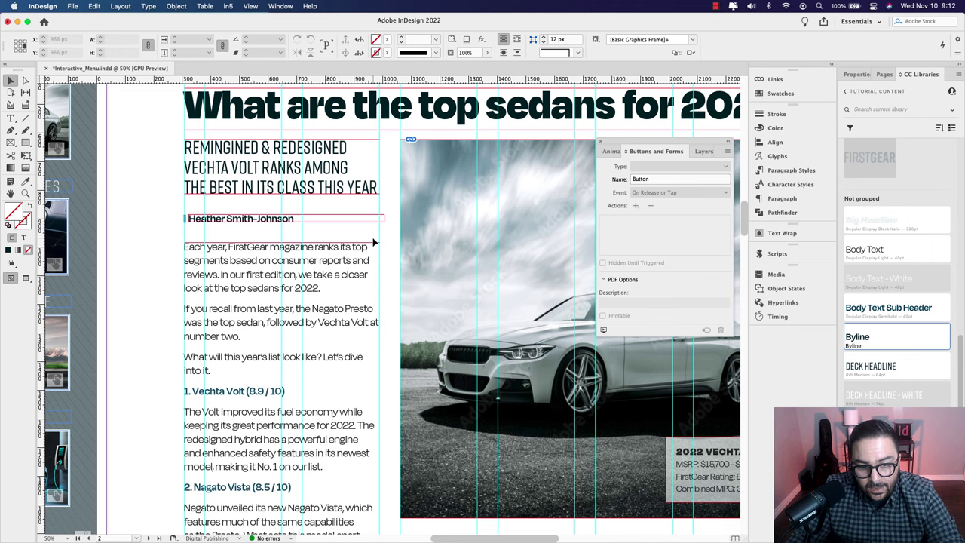
left_click_drag(374, 241, 383, 278)
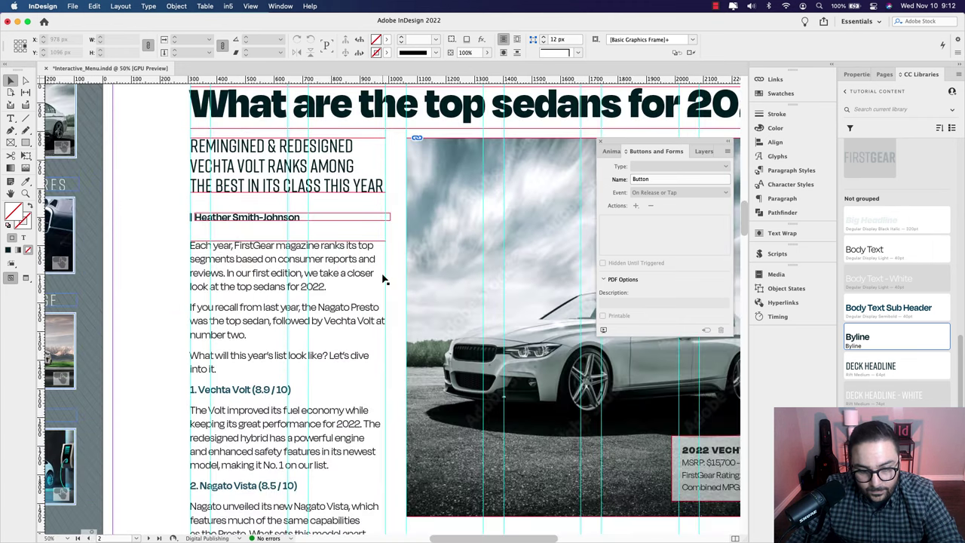
scroll(367, 249, "left", 2)
scroll(367, 249, "down", 1)
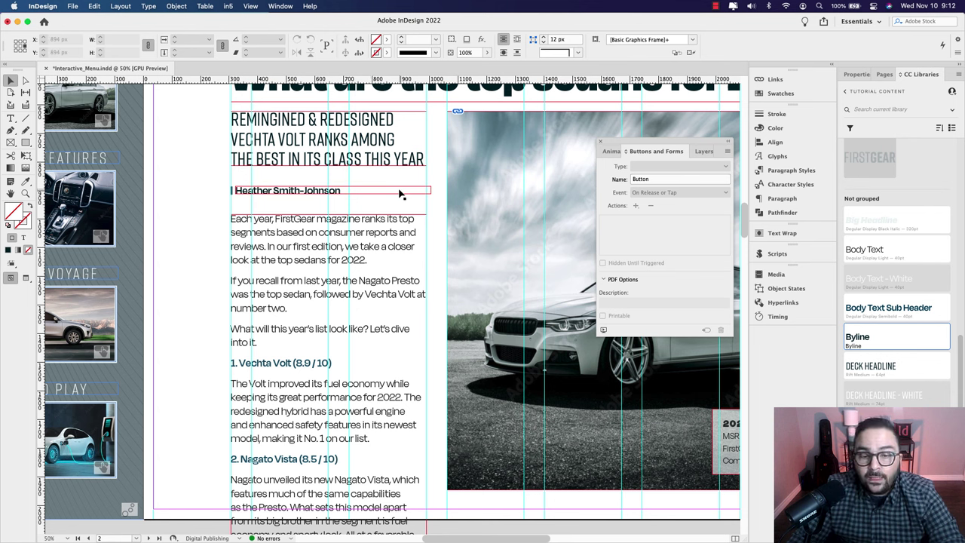
left_click(424, 193)
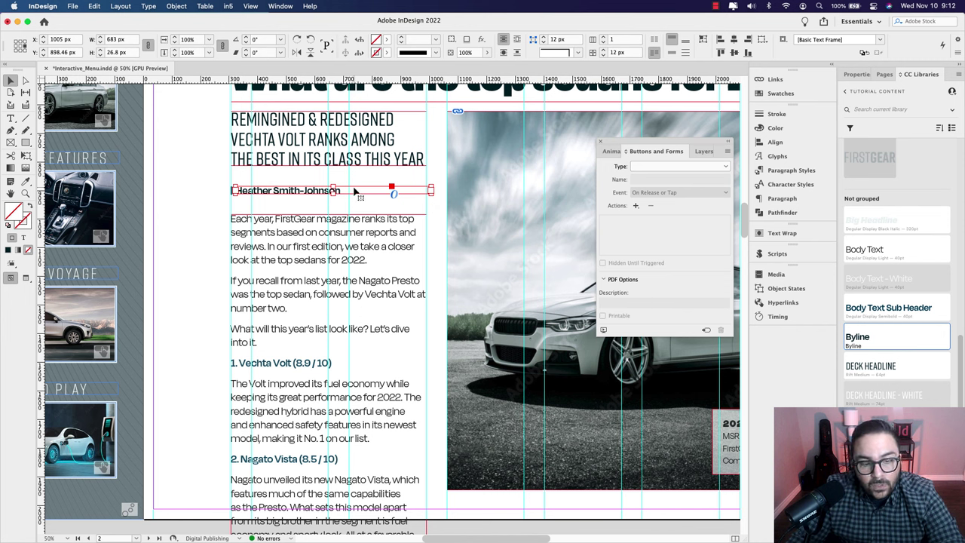
key("super+shift+b")
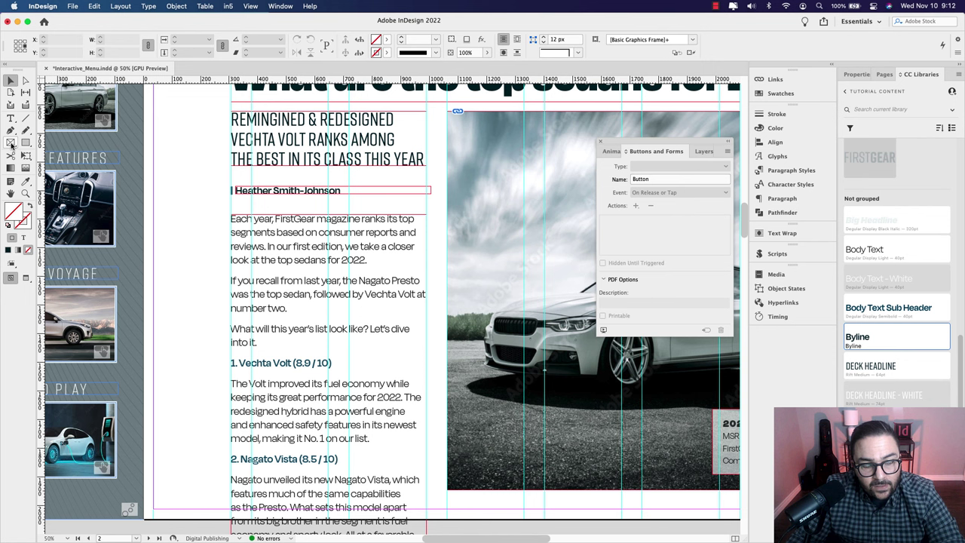
left_click(11, 143)
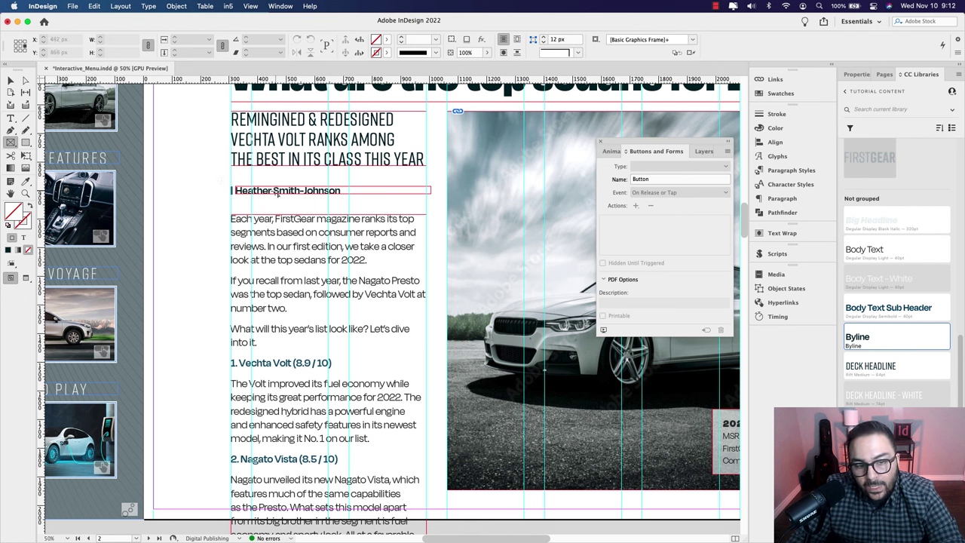
left_click(11, 81)
left_click_drag(220, 191, 309, 283)
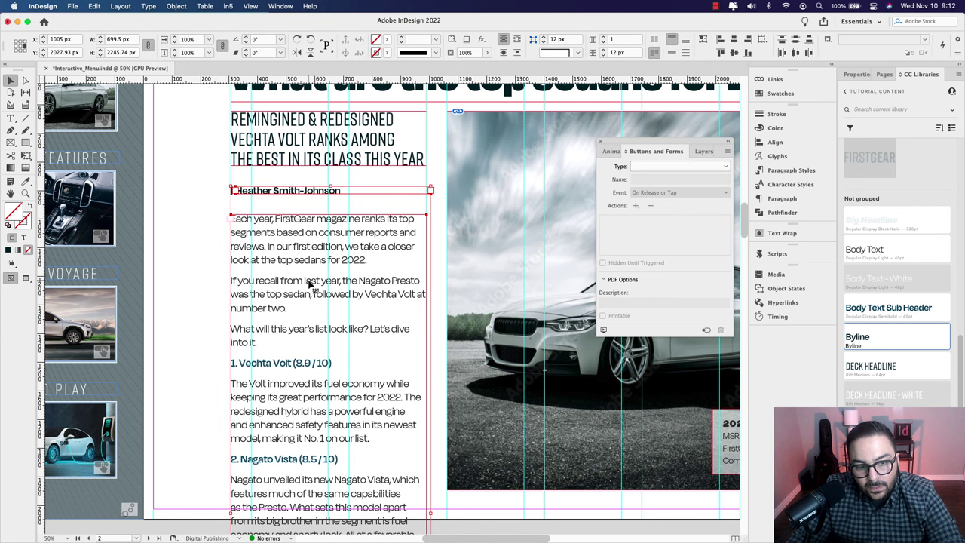
key("Escape")
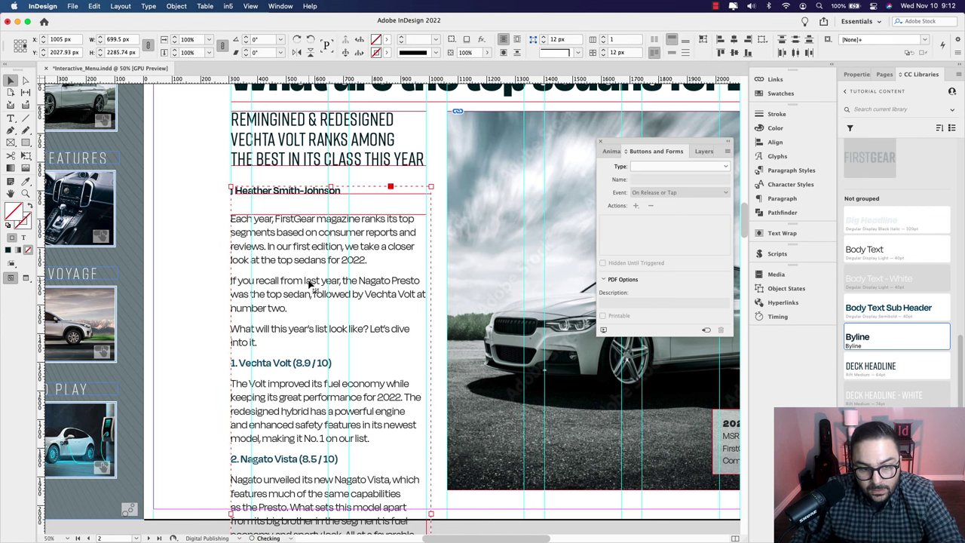
left_click(218, 227)
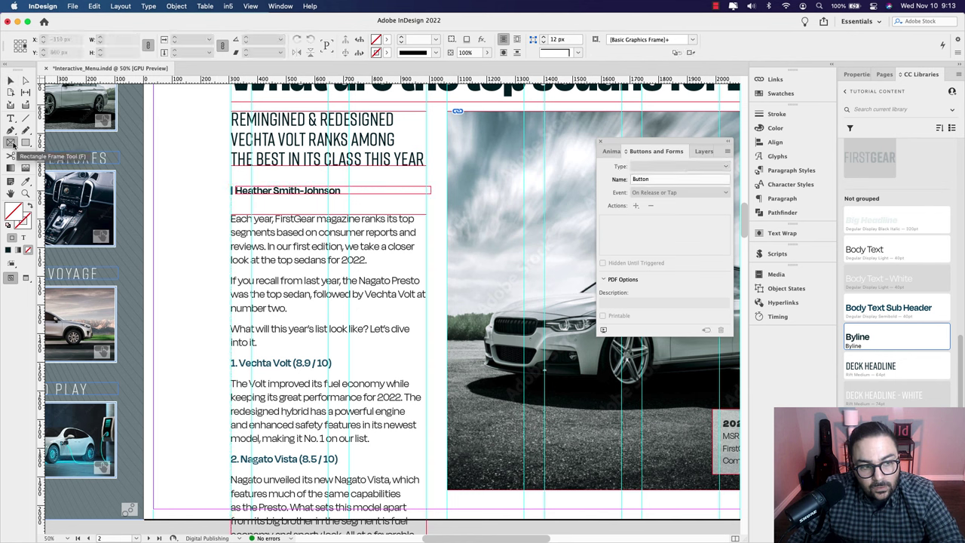
Step: Draw a 754 by 1072 px rectangle frame from the byline down past Nagato Vista
left_click(11, 142)
left_click_drag(220, 179, 435, 487)
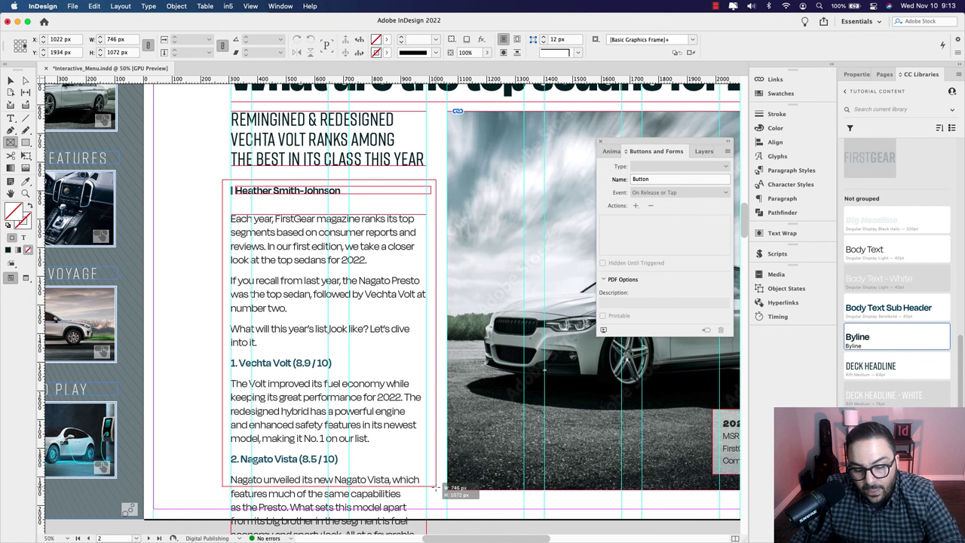
left_click_drag(435, 487, 438, 487)
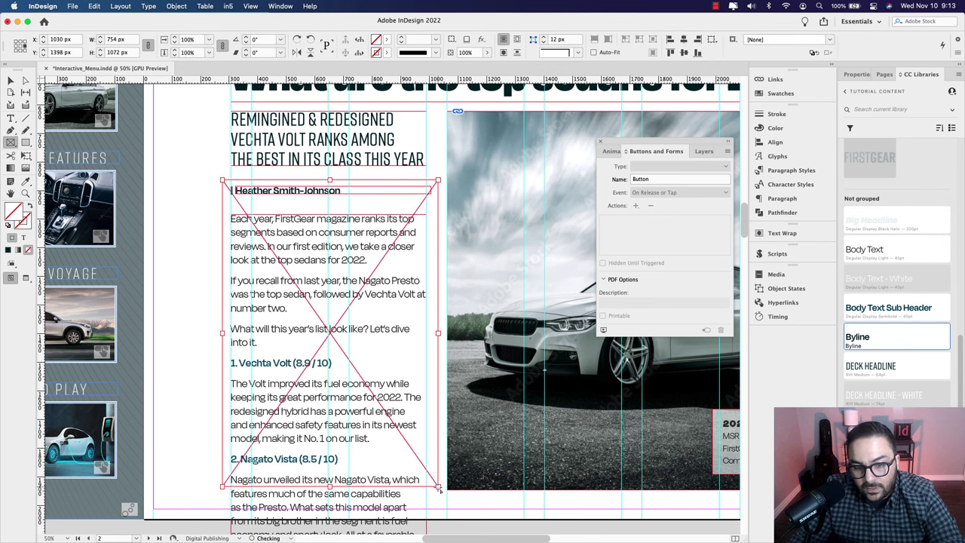
Step: Cut the long article body text frame off the page
left_click(12, 80)
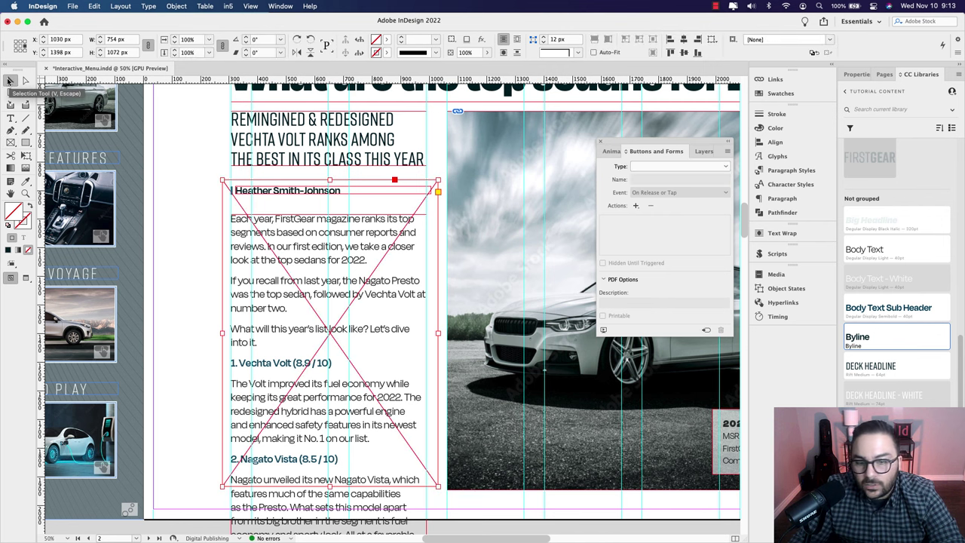
scroll(381, 183, "down", 5)
left_click(313, 365)
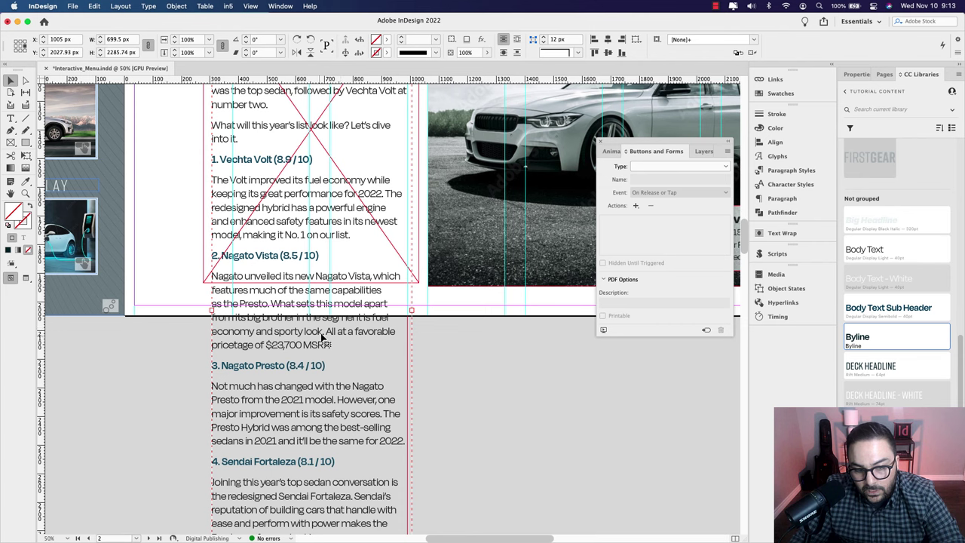
scroll(361, 331, "up", 4)
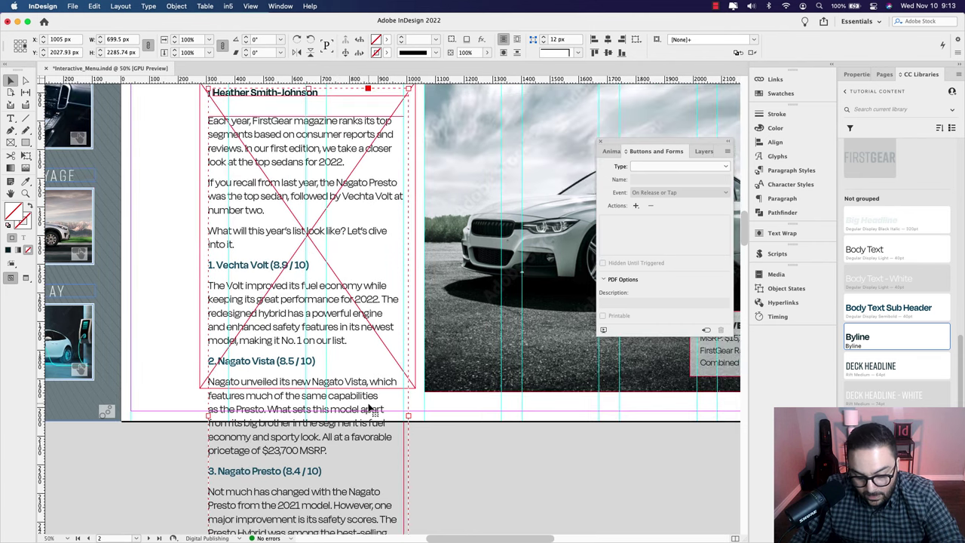
key("BackSpace")
Step: Paste the article text into the new rectangle frame with Paste Into
left_click(320, 354)
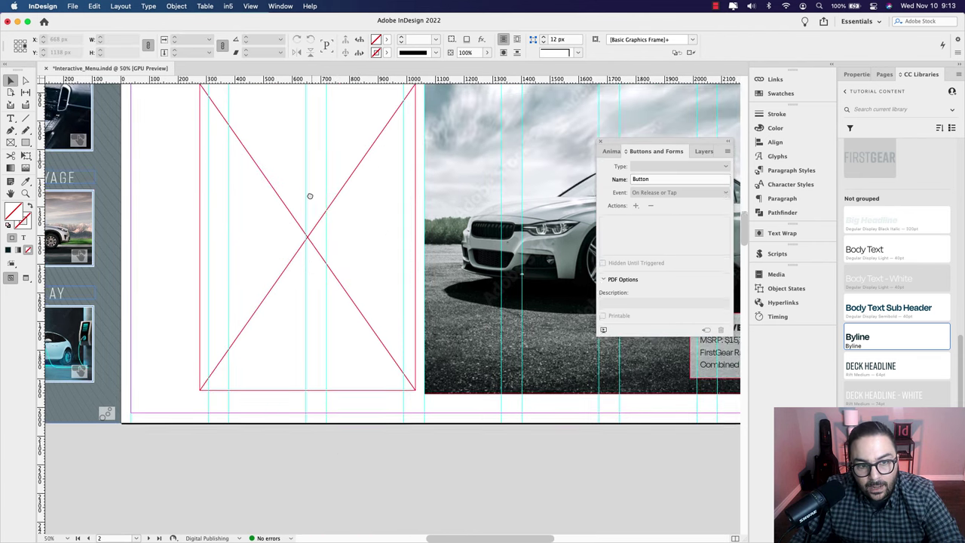
scroll(308, 196, "up", 6)
left_click(295, 321)
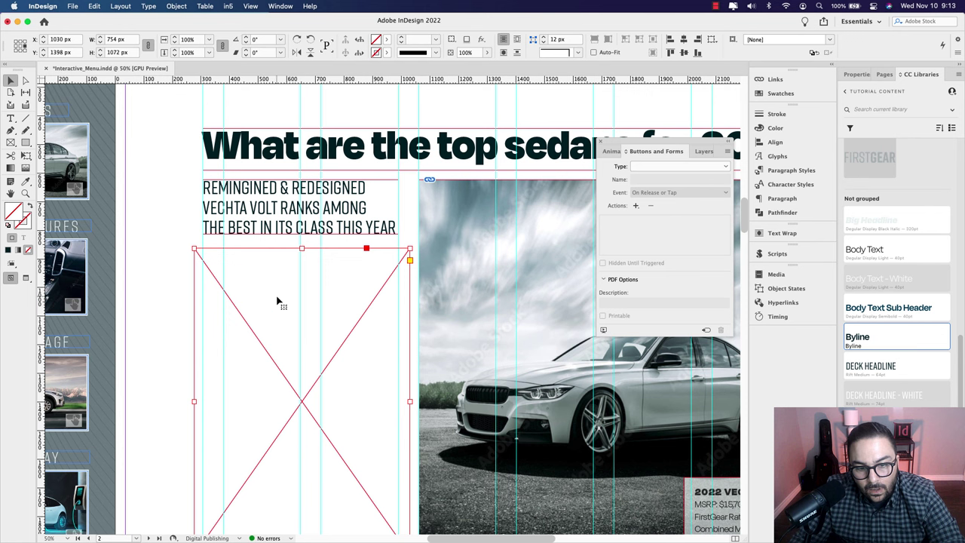
right_click(276, 299)
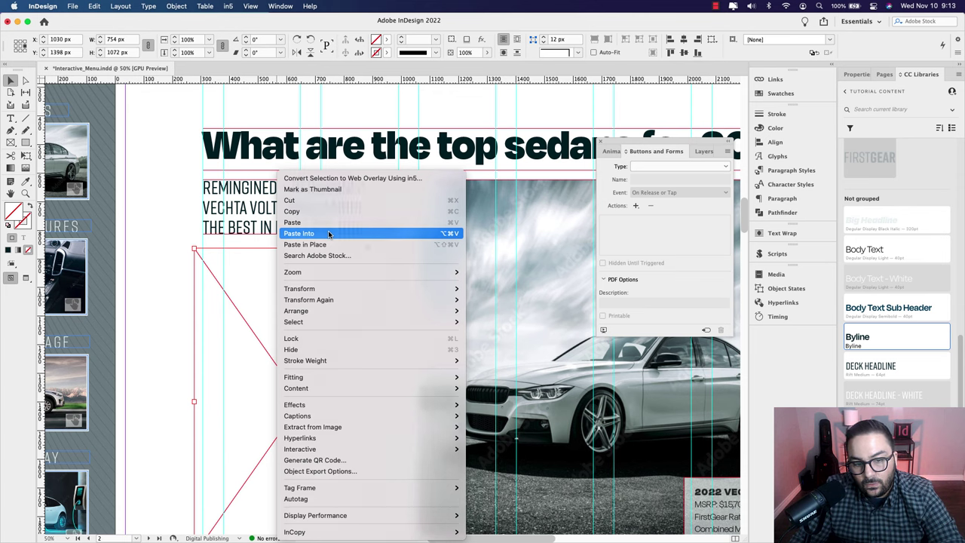
left_click(329, 234)
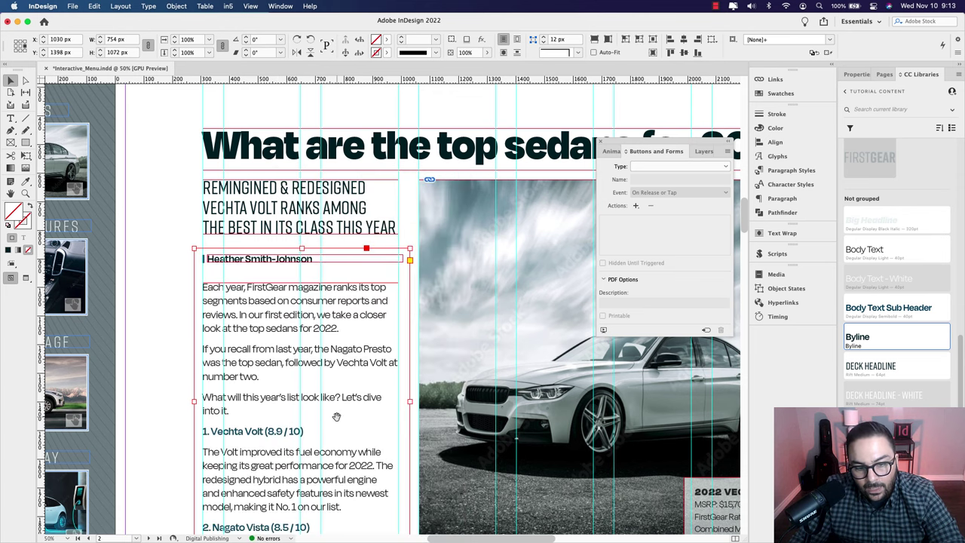
scroll(336, 416, "down", 5)
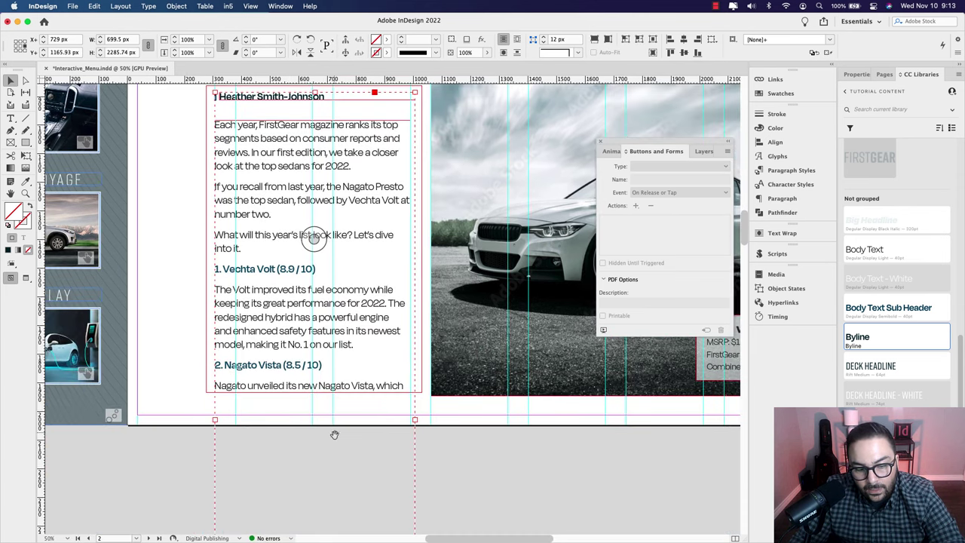
scroll(334, 435, "down", 5)
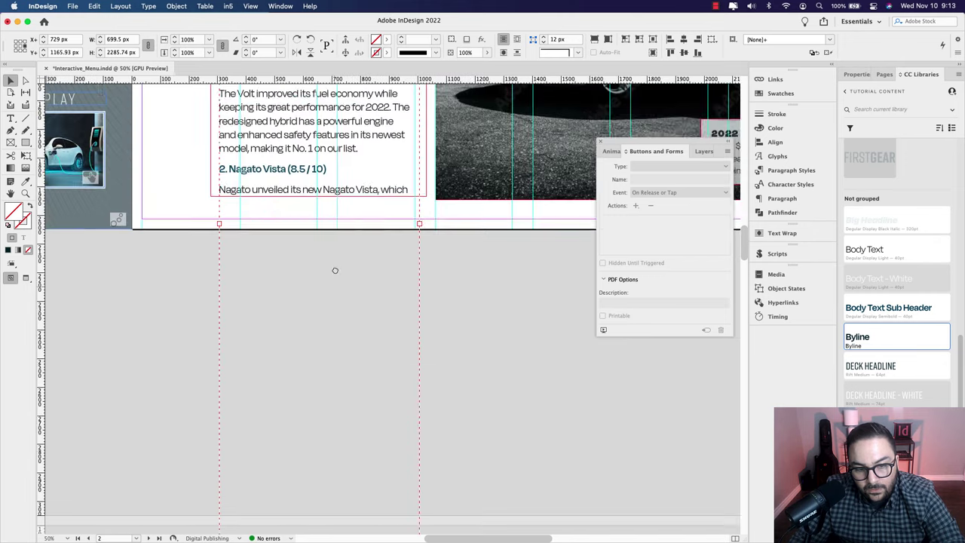
scroll(334, 270, "up", 9)
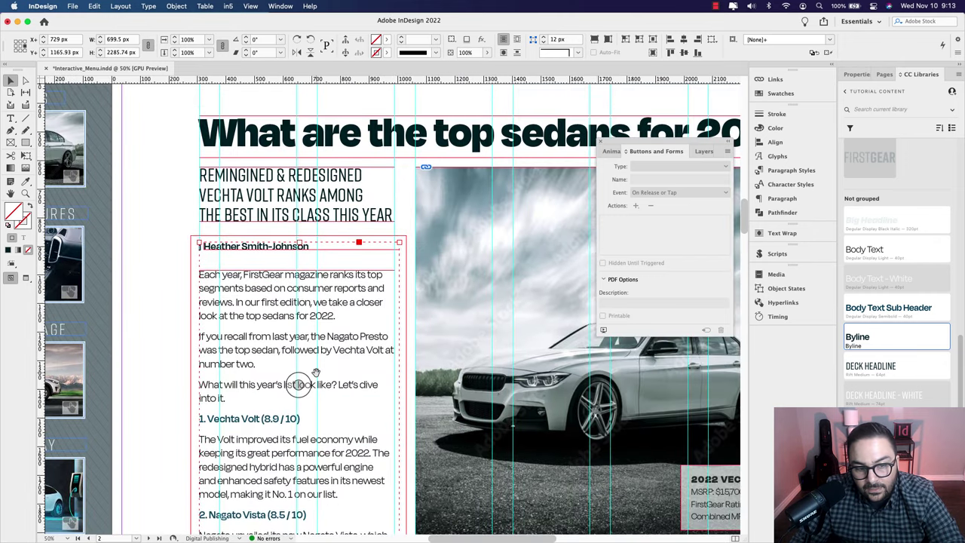
Step: Set the article frame to scroll vertically in Universal Scrolling Frames and open the EPUB Interactivity Preview
left_click(193, 258)
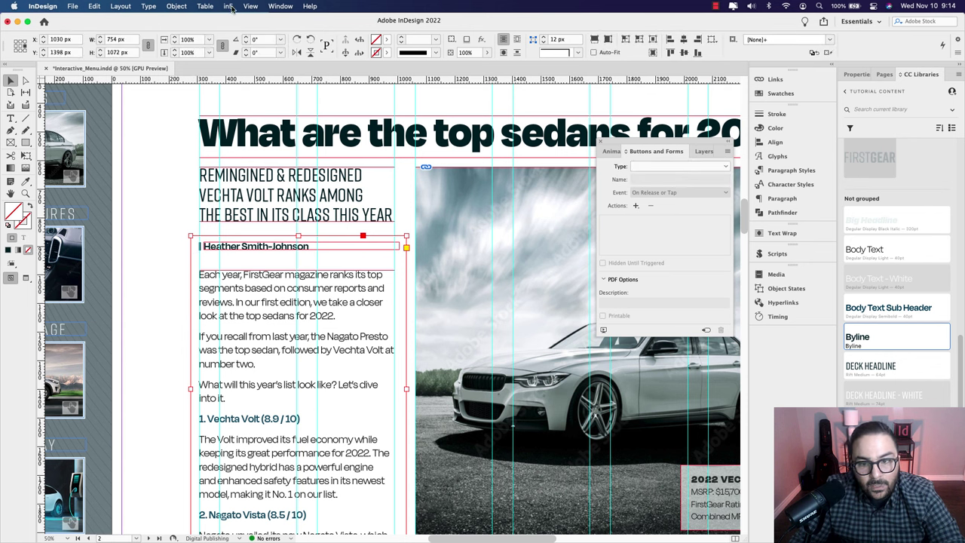
left_click(279, 6)
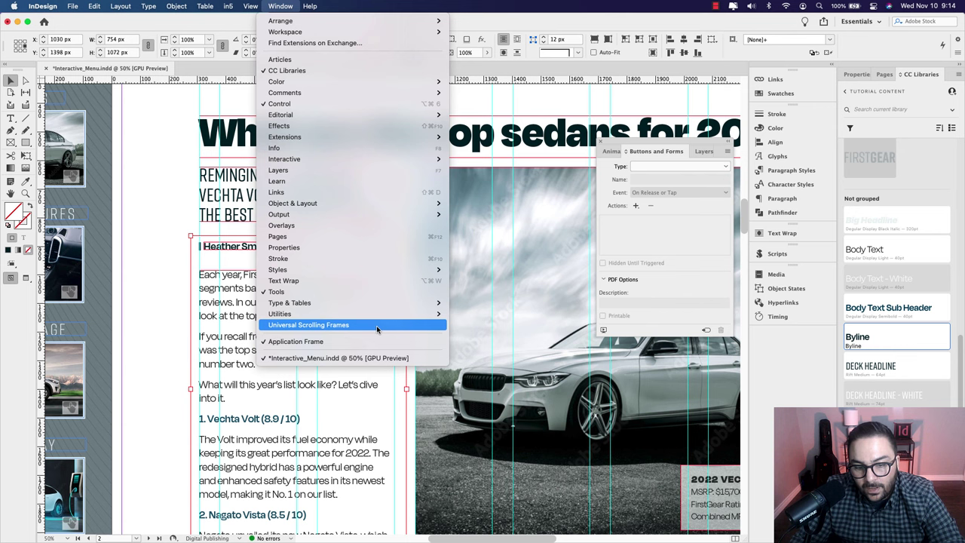
mouse_move(236, 4)
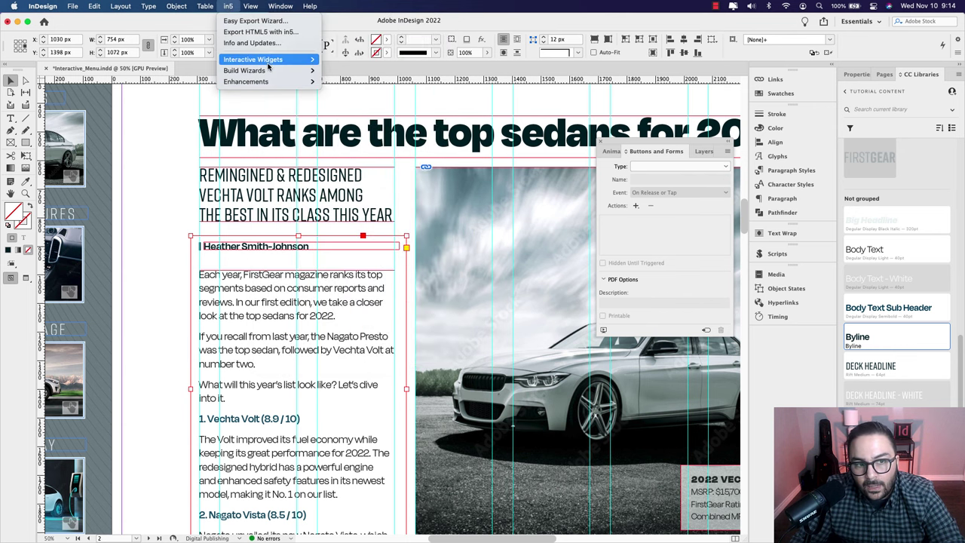
mouse_move(270, 64)
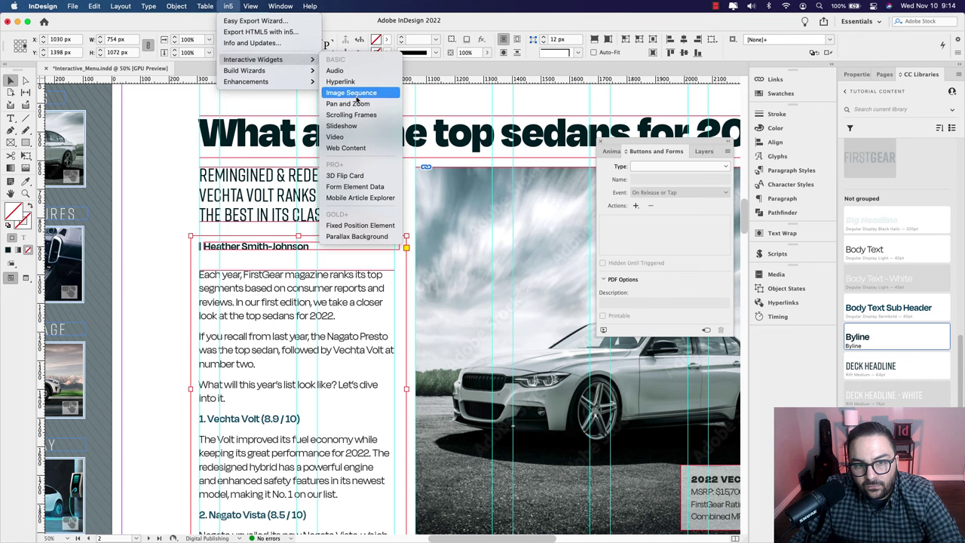
mouse_move(270, 4)
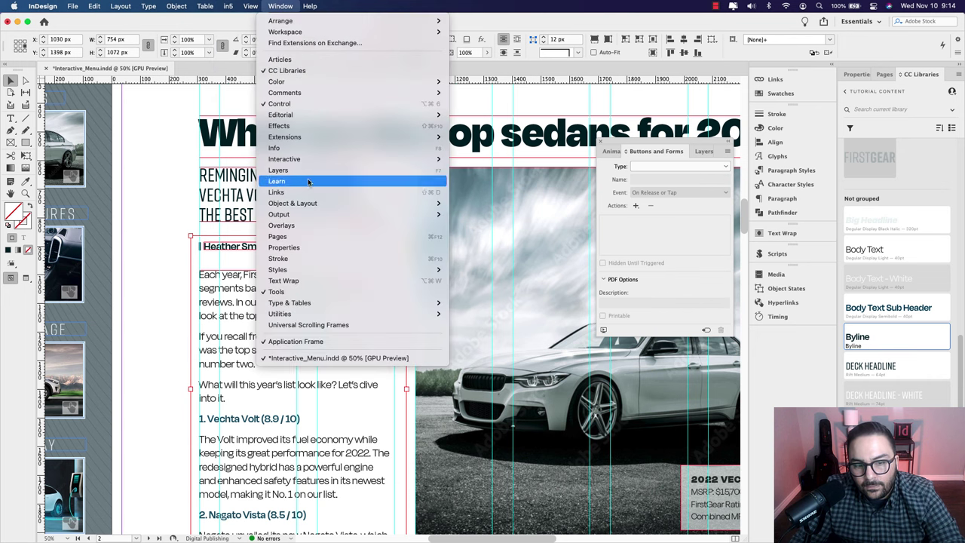
left_click(306, 325)
left_click(504, 253)
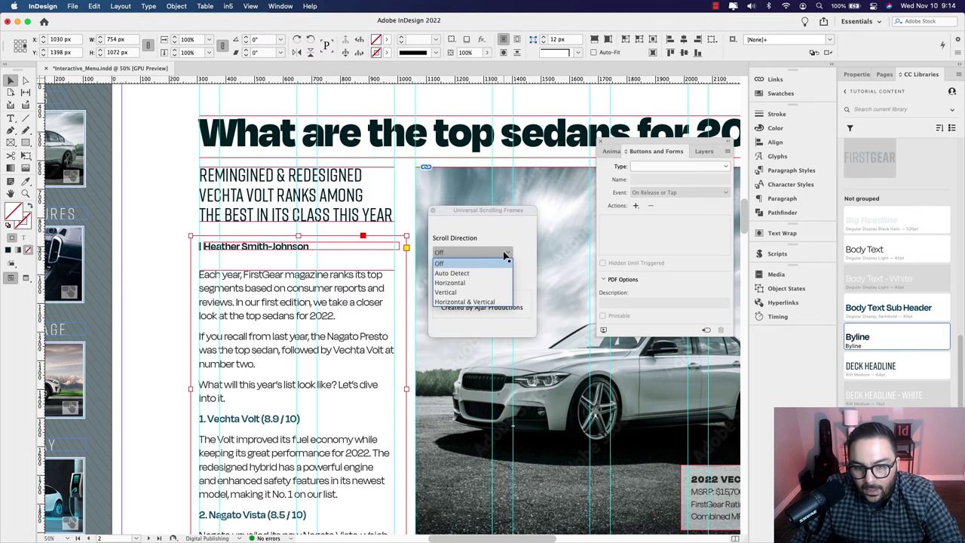
left_click(485, 294)
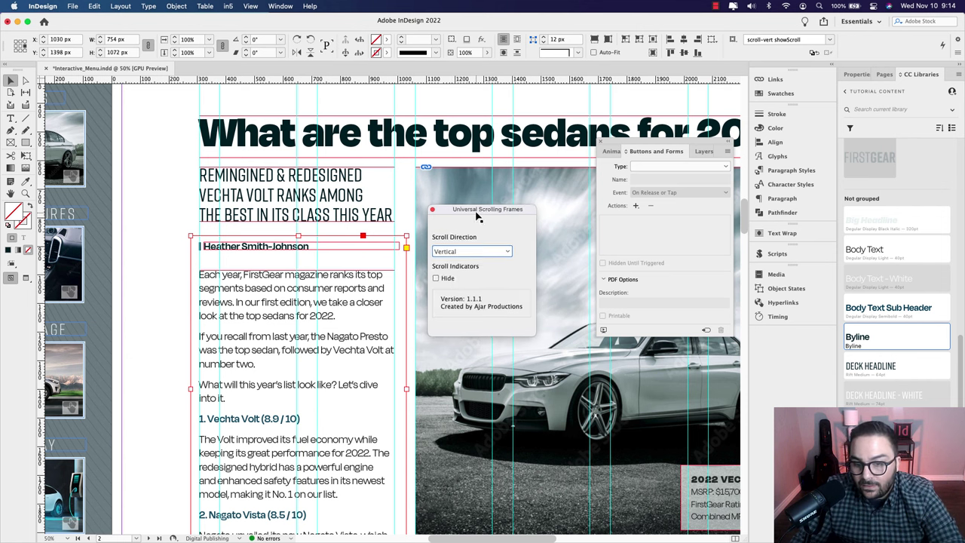
left_click_drag(478, 216, 470, 183)
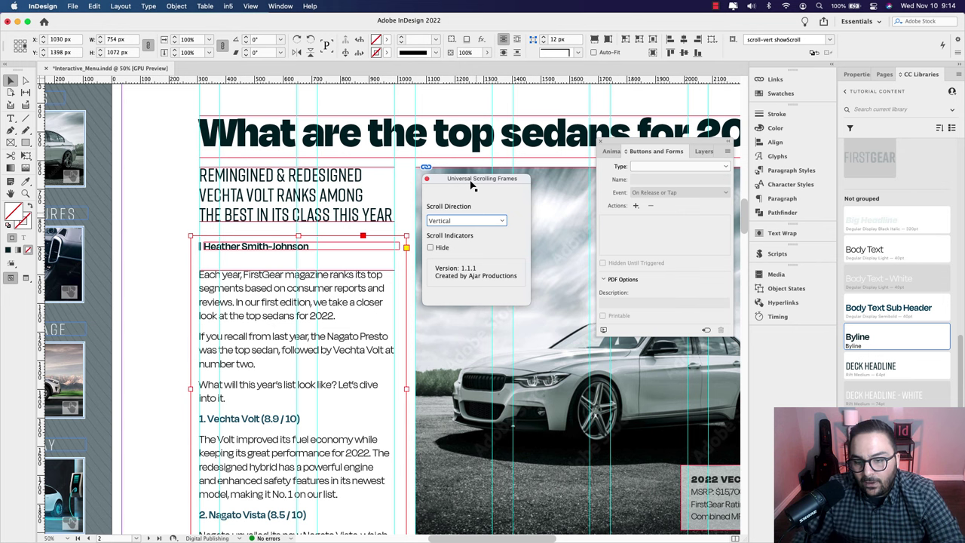
left_click(603, 331)
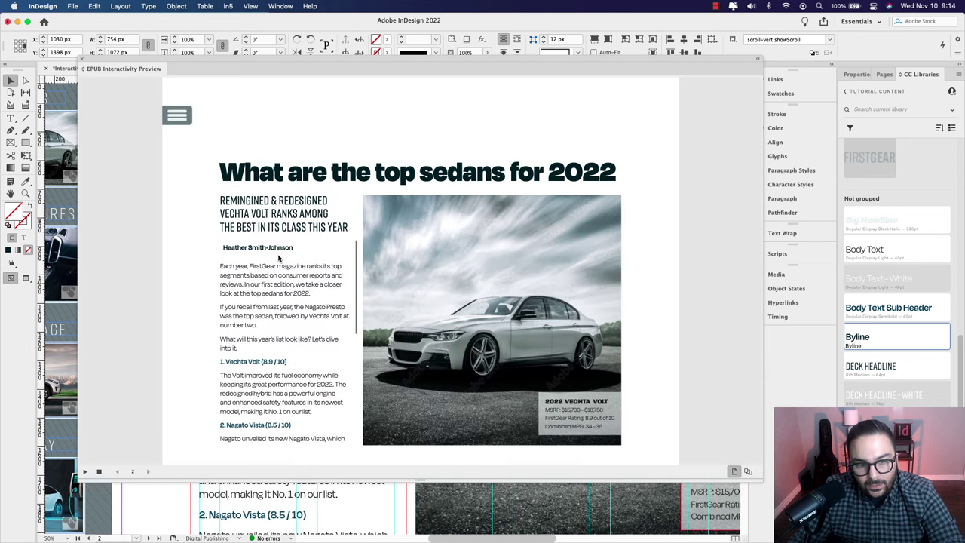
Step: Scroll the article text down and up in the EPUB Interactivity Preview to test it
scroll(310, 275, "down", 5)
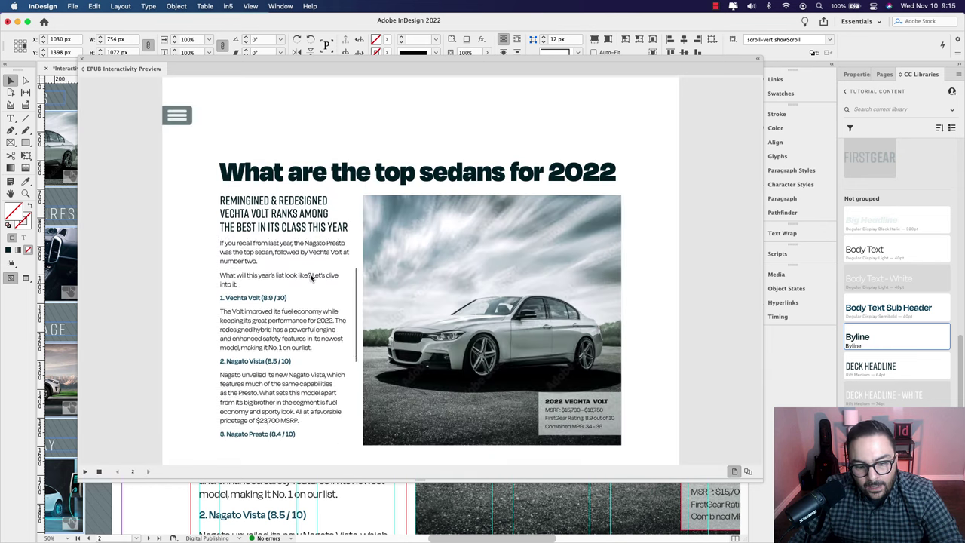
scroll(310, 275, "up", 5)
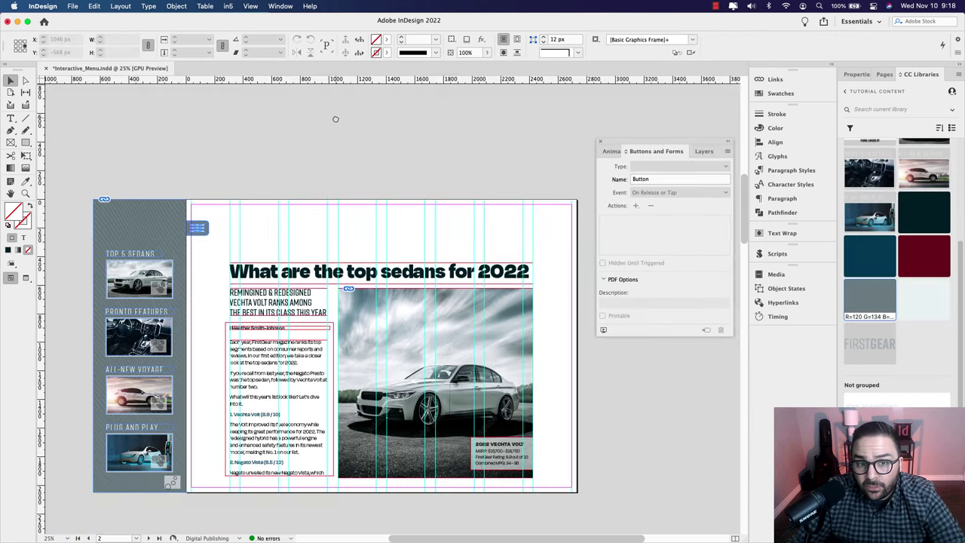
Step: Zoom in on the FIRSTGEAR wordmark on page 2 and colour GEAR with the grey library swatch
scroll(364, 364, "up", 10)
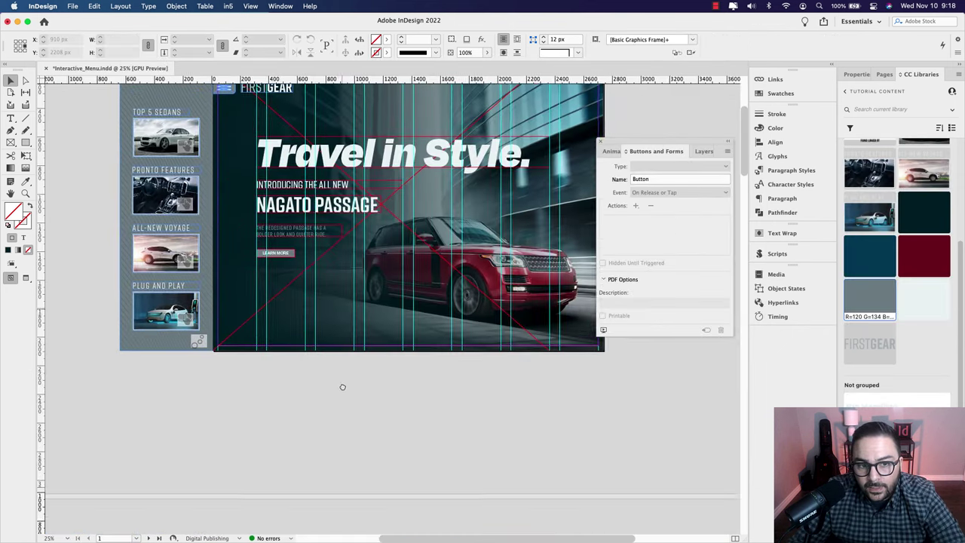
left_click(285, 143)
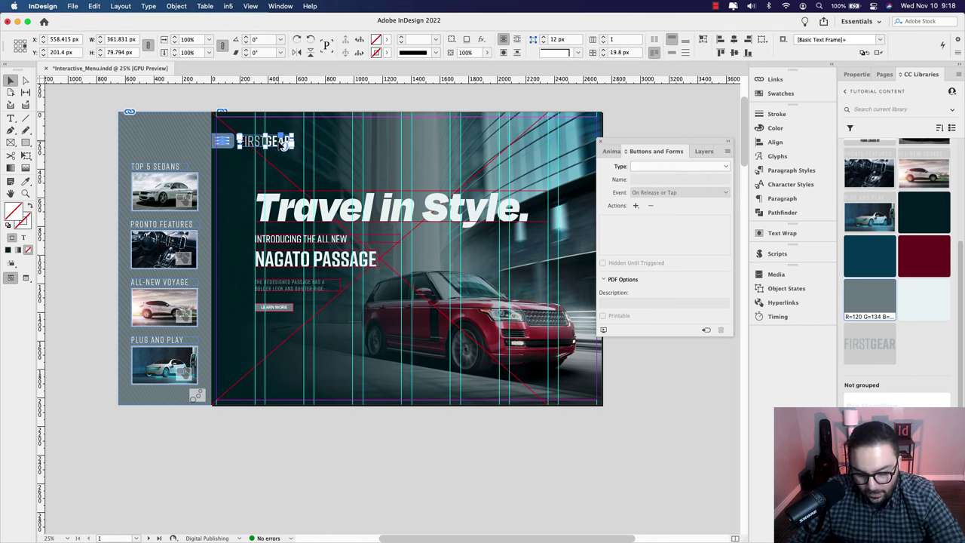
scroll(366, 155, "down", 10)
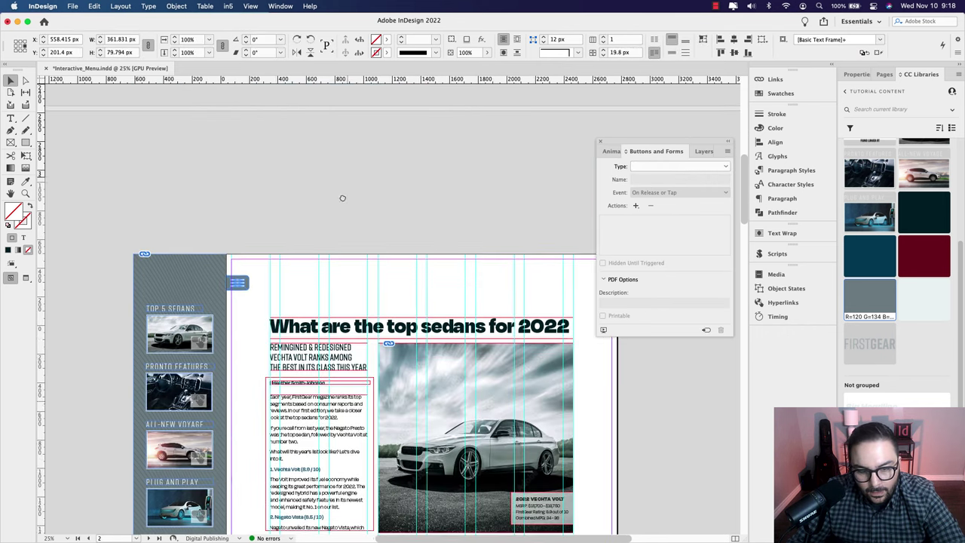
left_click(299, 257)
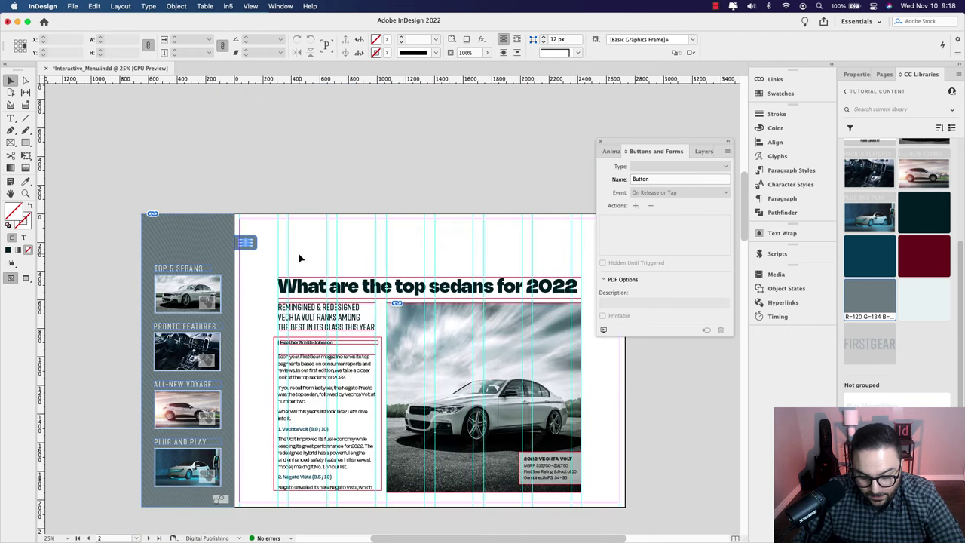
left_click(299, 257)
key("super+1")
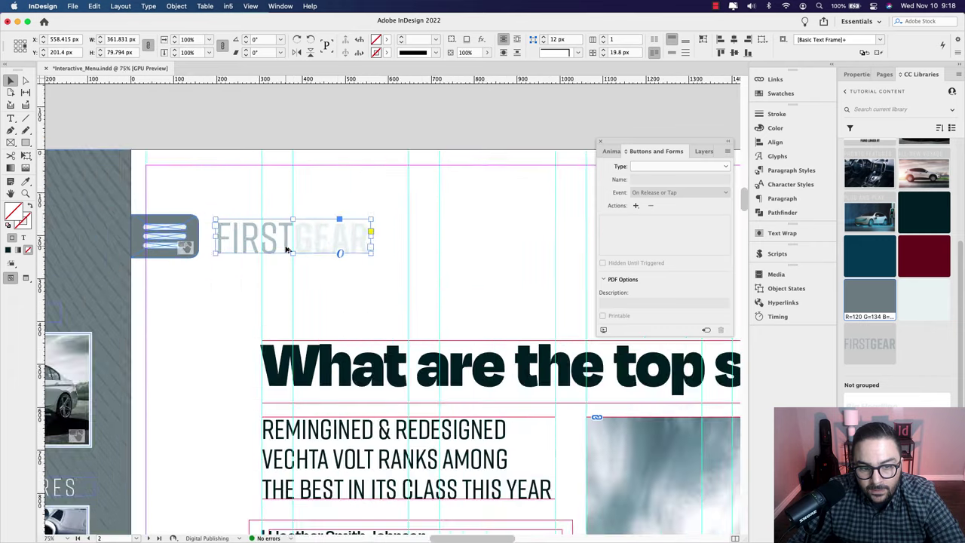
double_click(289, 242)
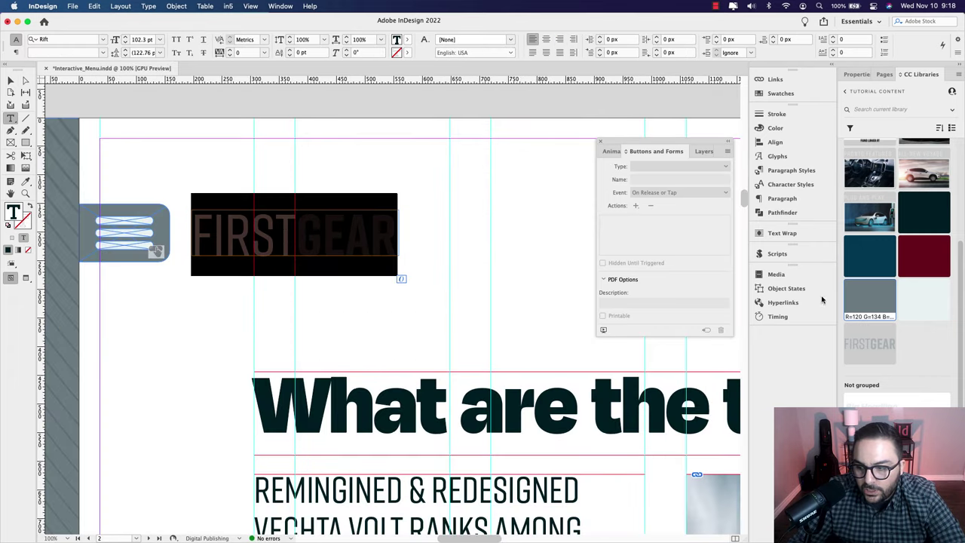
left_click(863, 297)
Step: Give GEAR a 40% tint, then select all the FIRSTGEAR text for a new tint
left_click(286, 240)
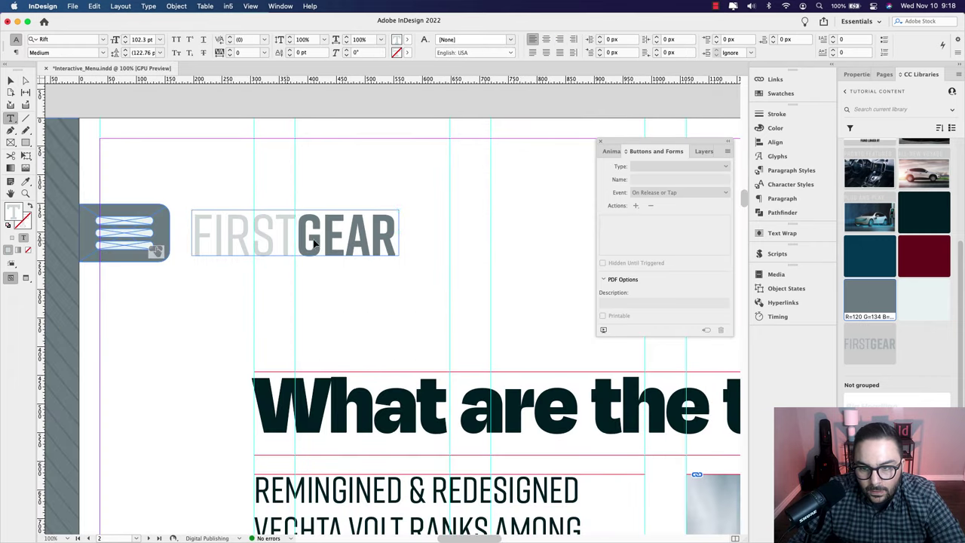
double_click(287, 240)
left_click(780, 94)
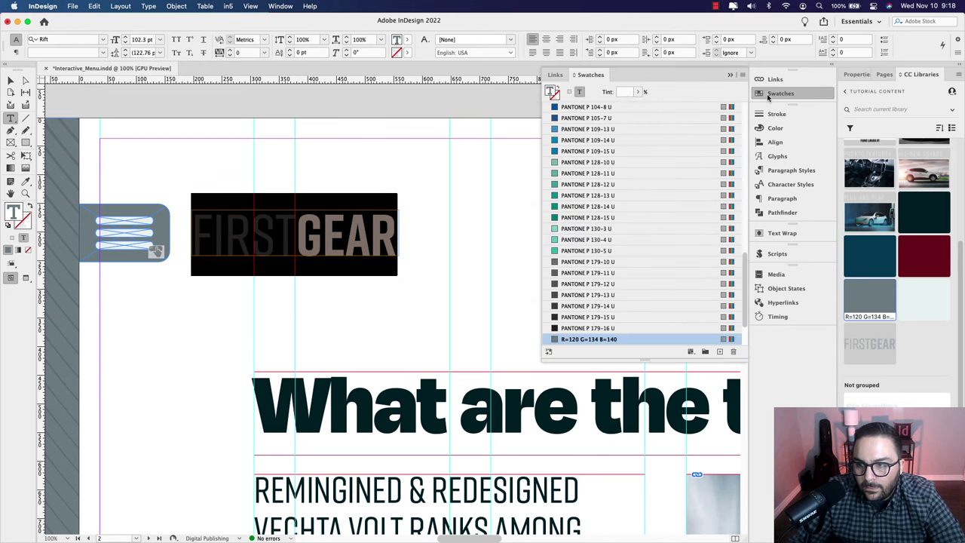
left_click(624, 91)
type("40")
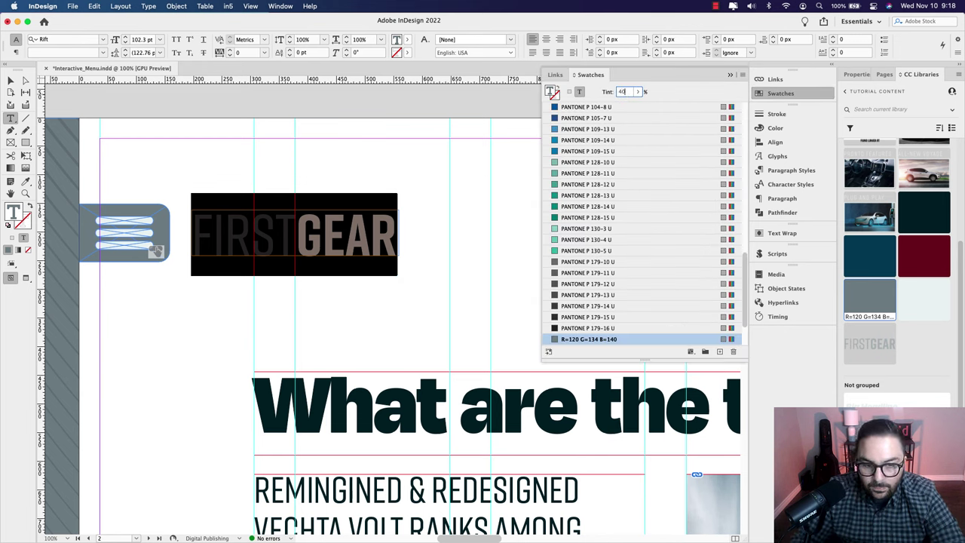
key("Return")
left_click(503, 204)
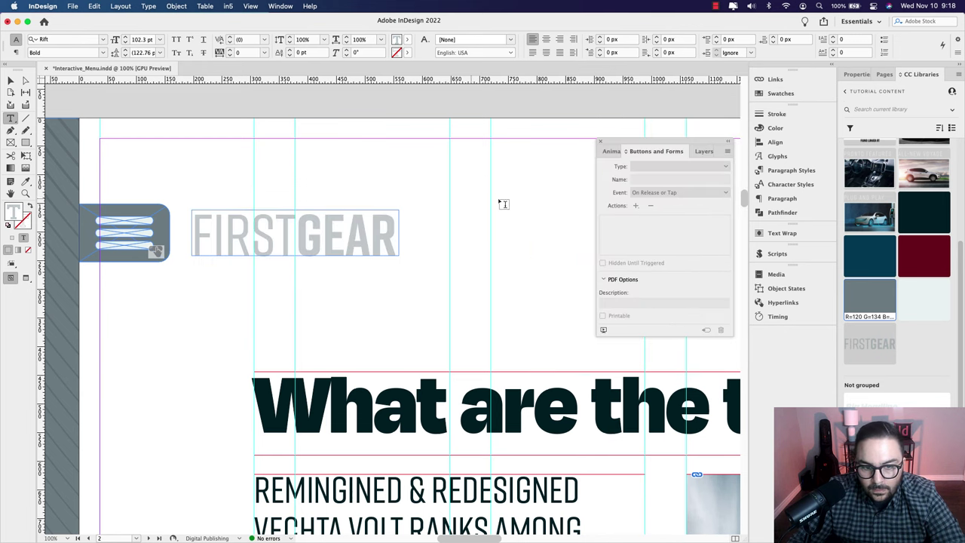
key("super+a")
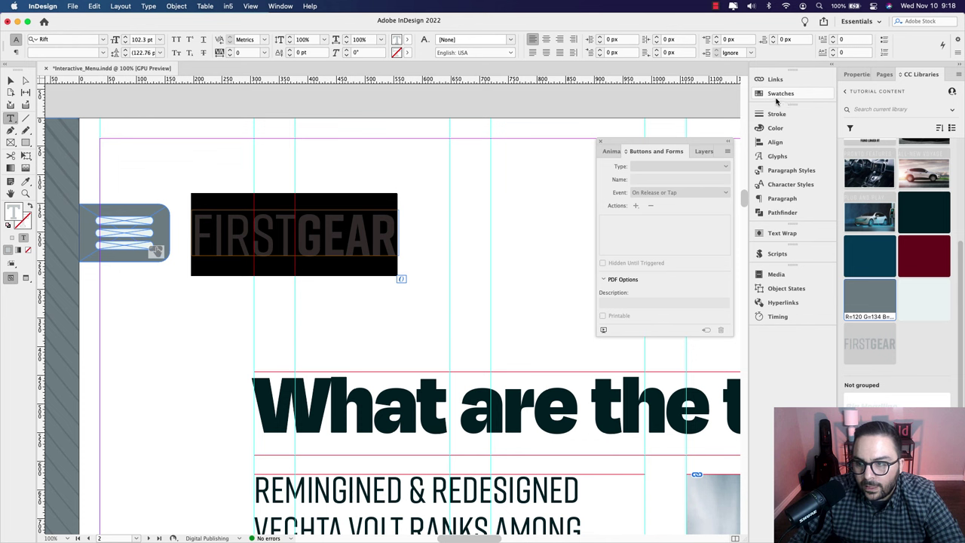
left_click(777, 98)
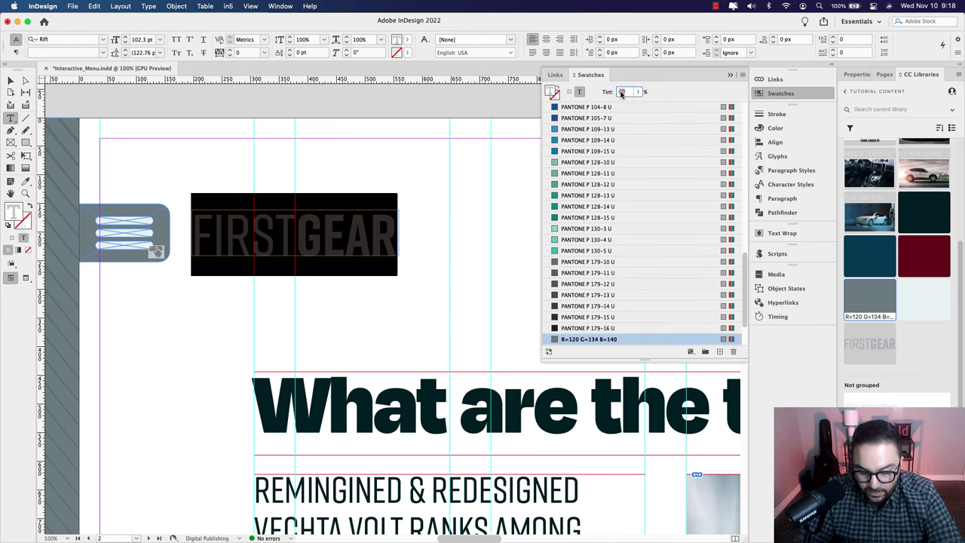
Step: Apply a 45% tint to the wordmark and convert the FIRSTGEAR frame into a button
type("45")
left_click(208, 242)
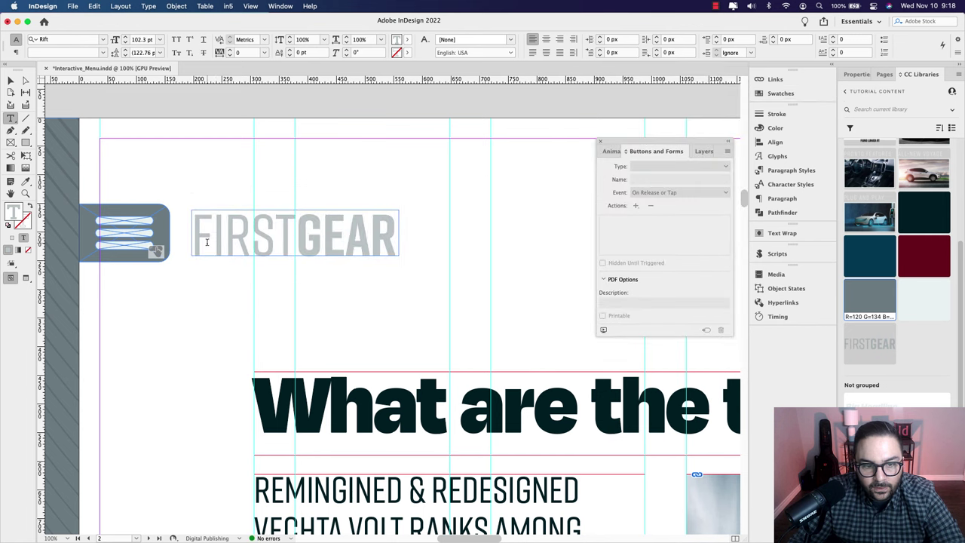
left_click(12, 82)
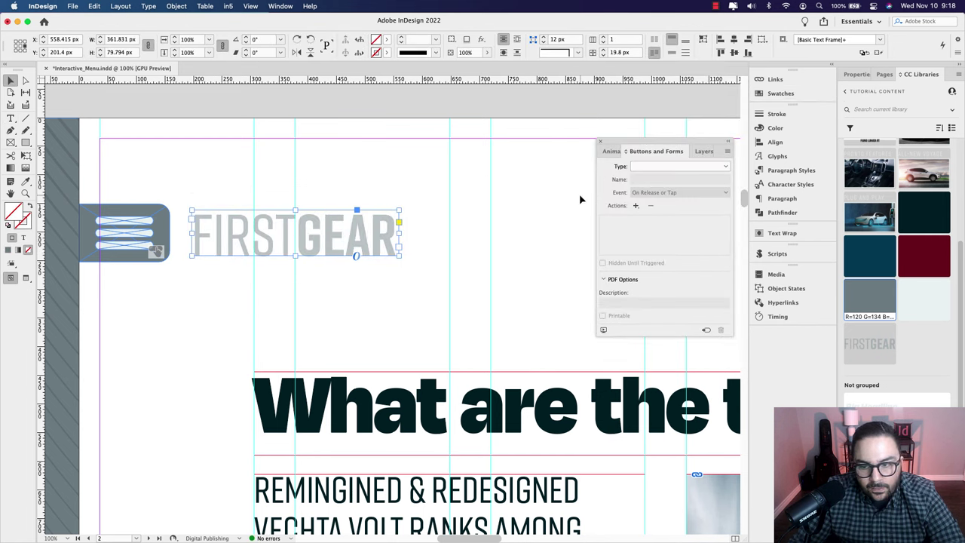
left_click(719, 169)
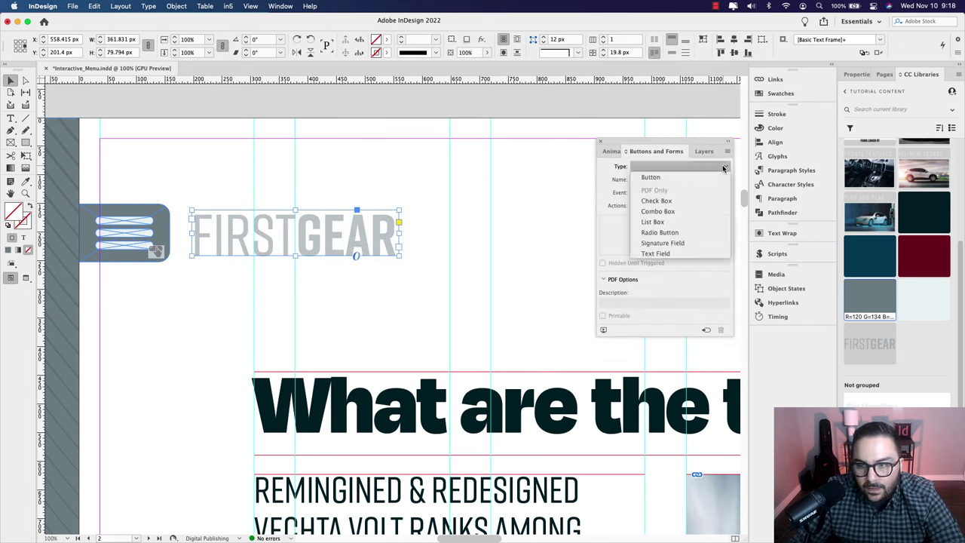
left_click(669, 179)
Step: Name the button Home Button with an On Release or Tap Go To Page action to page 1
triple_click(659, 180)
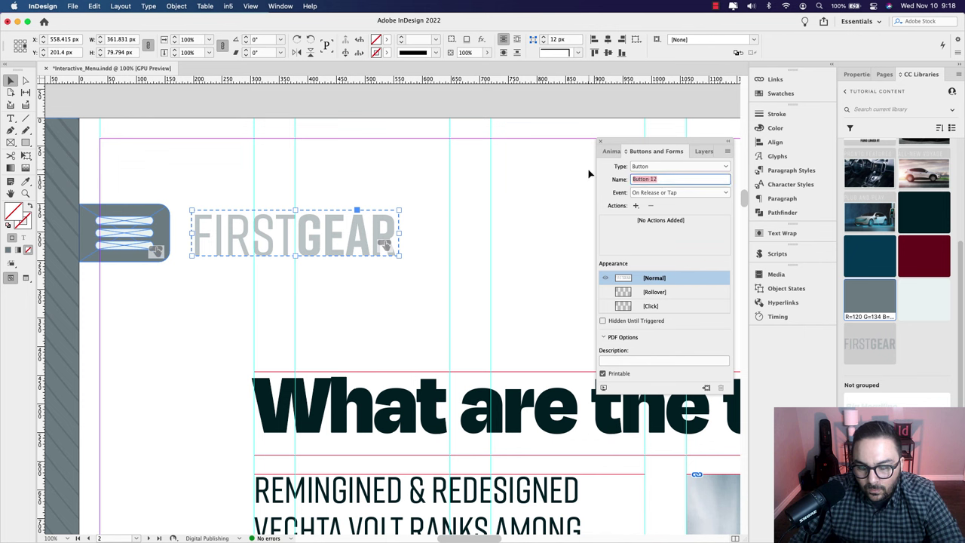
type("Home Button")
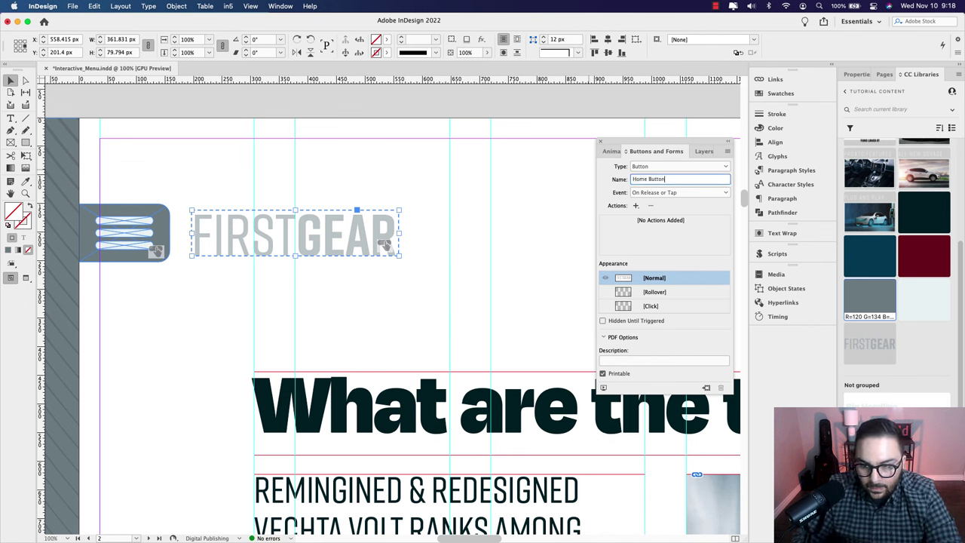
key("Return")
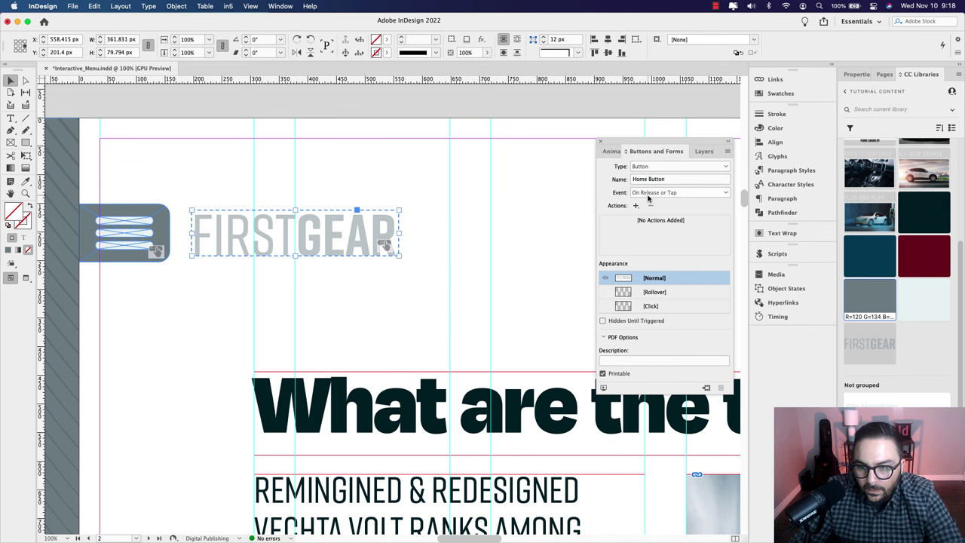
left_click(648, 195)
left_click(648, 198)
left_click(637, 205)
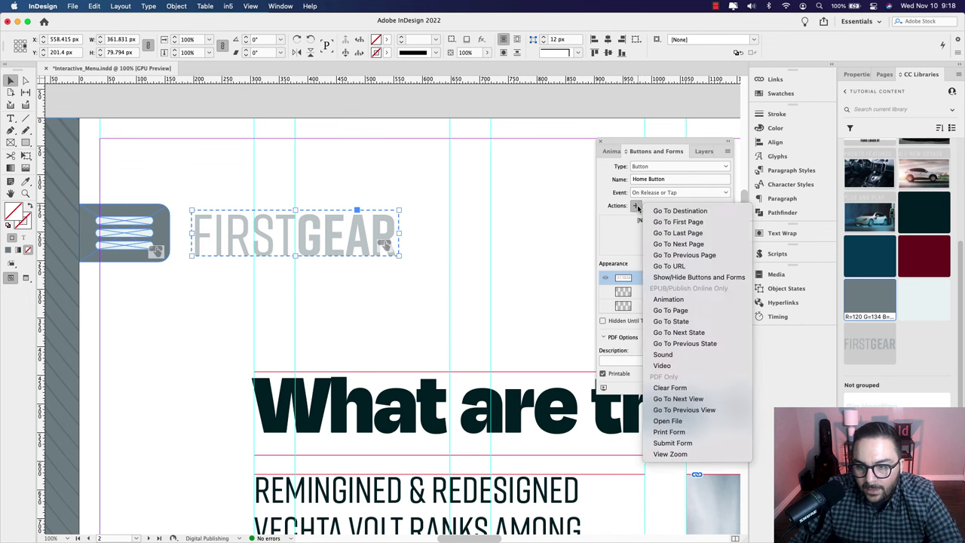
left_click(678, 310)
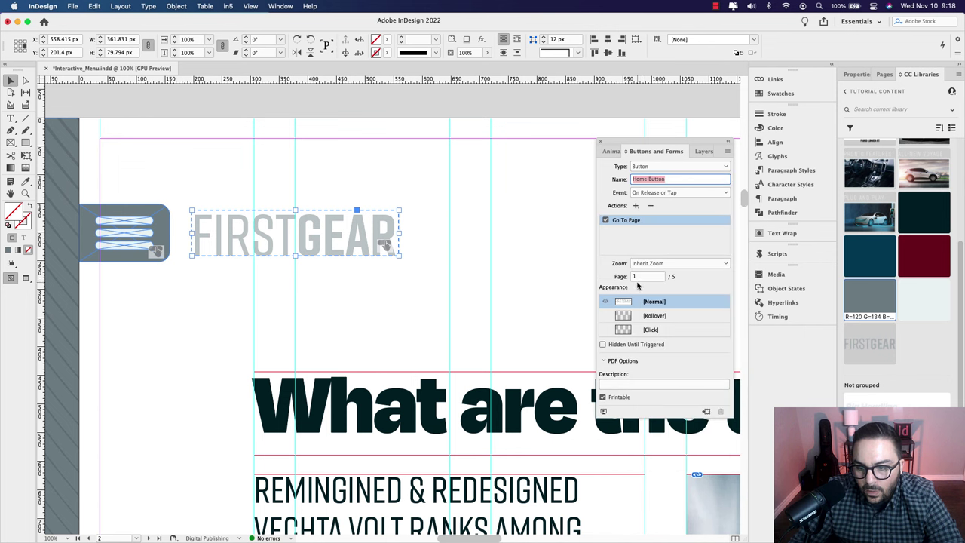
left_click(375, 233)
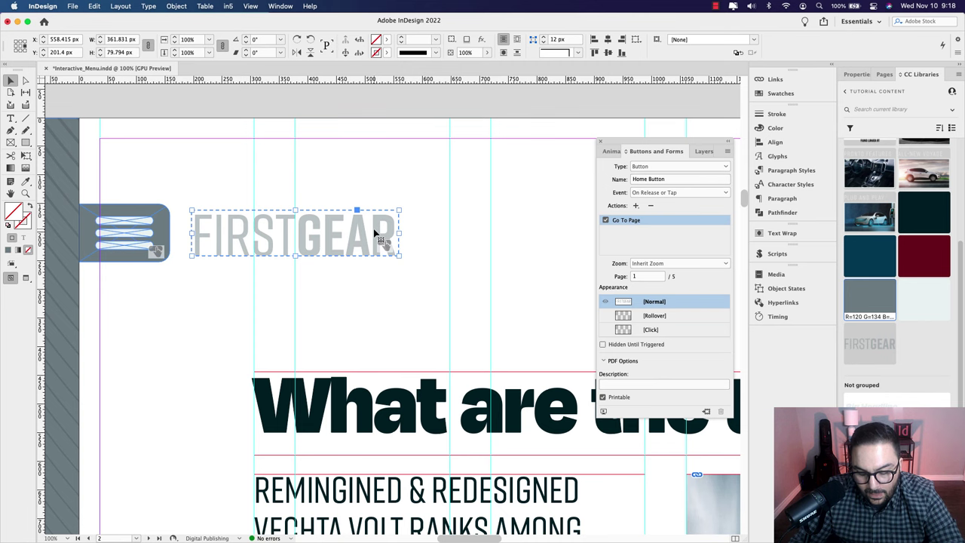
Step: Paste a copy of the Home Button in place on page 4
scroll(389, 258, "down", 2, "alt")
scroll(377, 453, "down", 15)
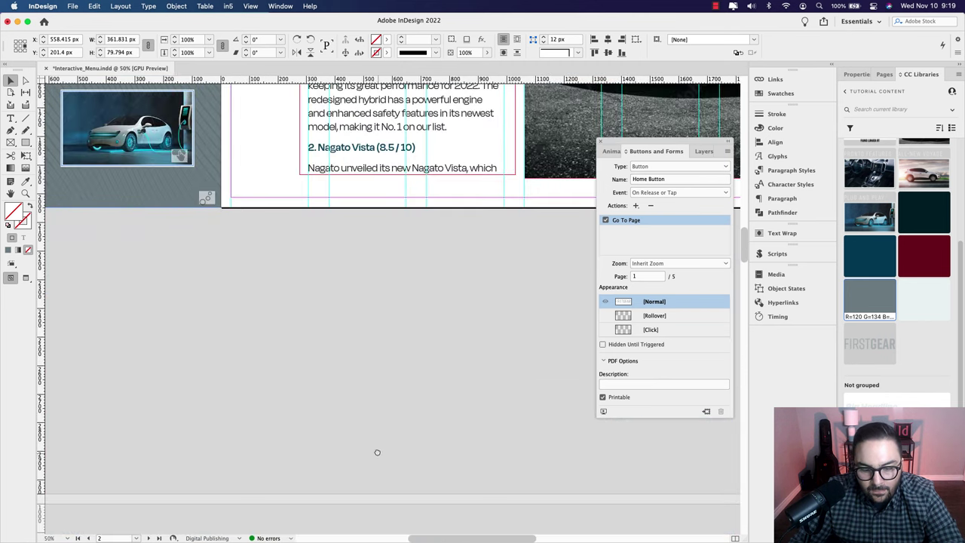
scroll(377, 452, "down", 10)
left_click(367, 334)
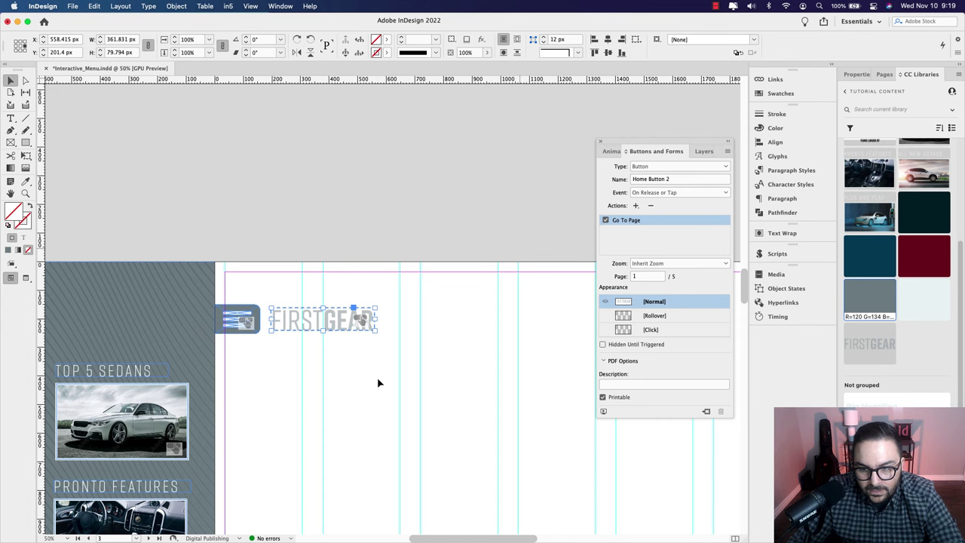
scroll(446, 370, "down", 2, "alt")
scroll(419, 458, "down", 10)
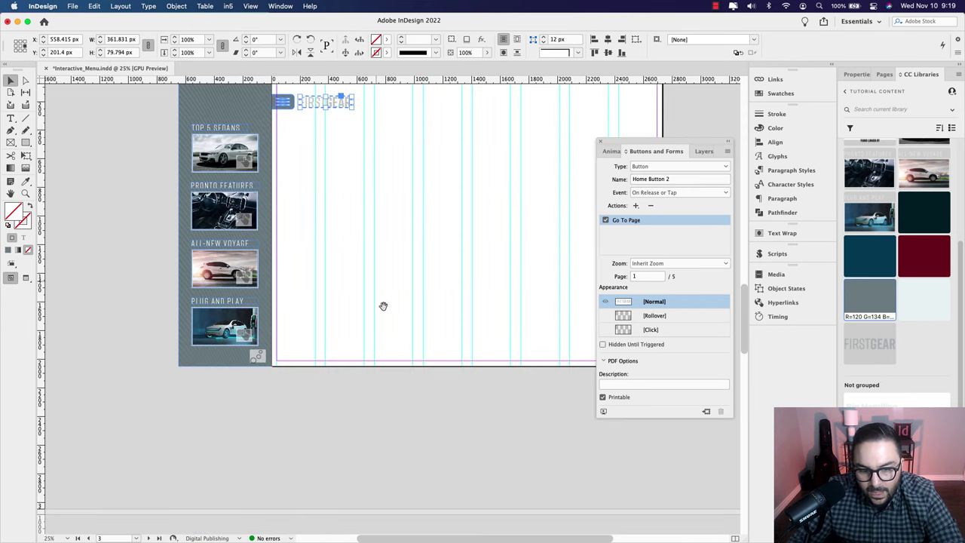
key("alt+shift+super+d")
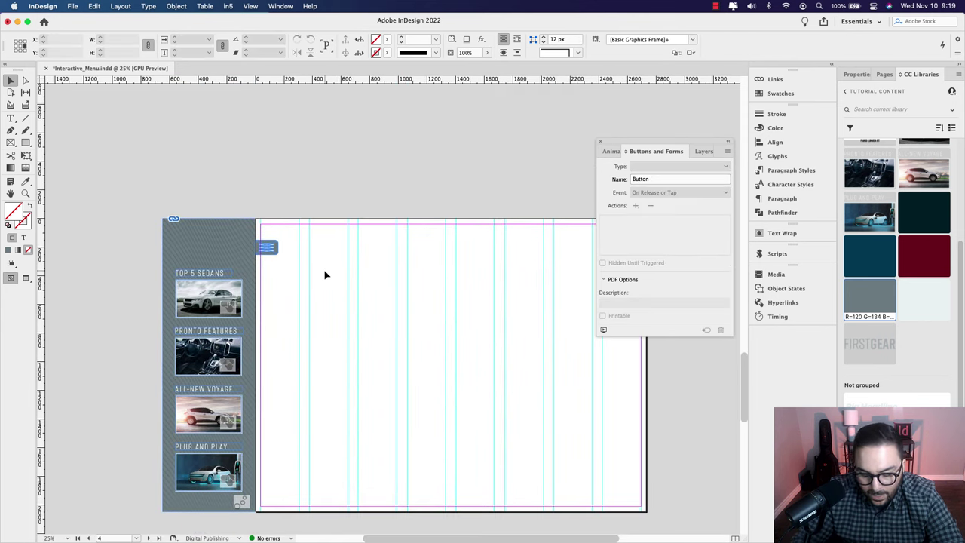
Step: Paste another Home Button in place on page 5, then return to pages 3 and 2
scroll(337, 397, "down", 5)
scroll(350, 425, "down", 5)
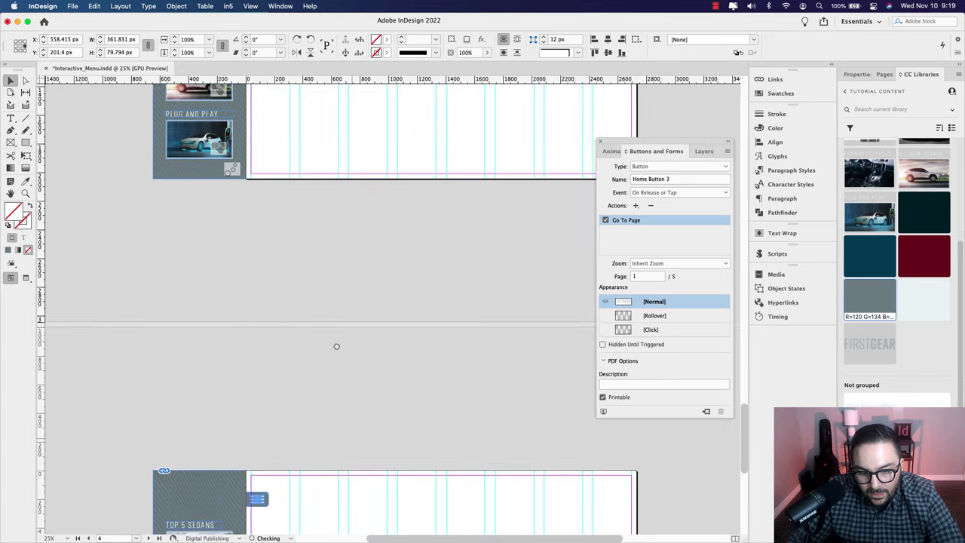
left_click(309, 400)
key("super+alt+shift+v")
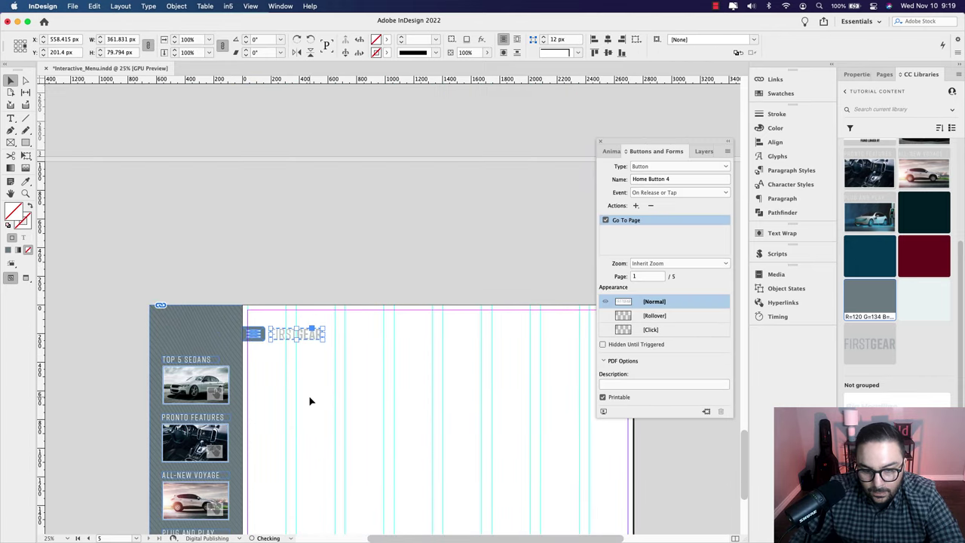
left_click_drag(346, 446, 360, 256)
scroll(386, 240, "up", 6)
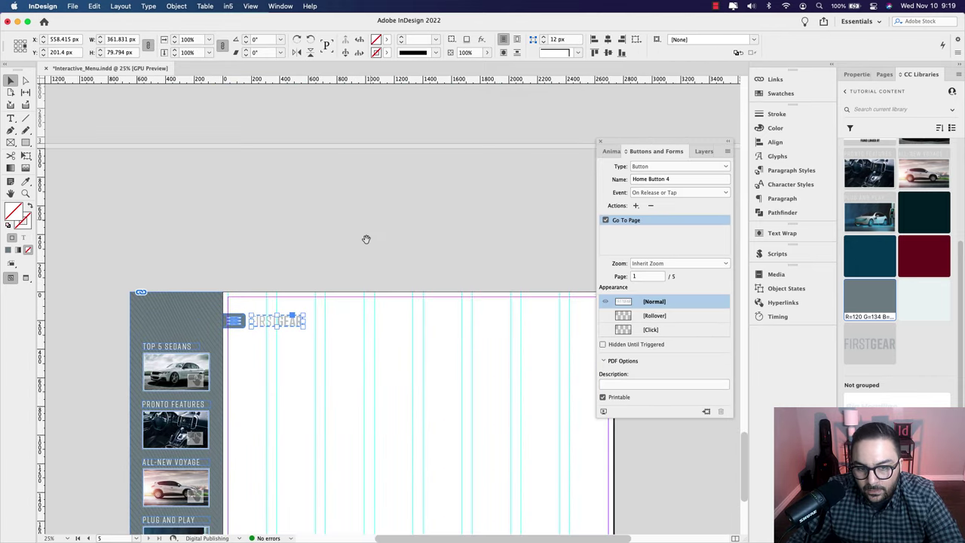
scroll(409, 348, "up", 3)
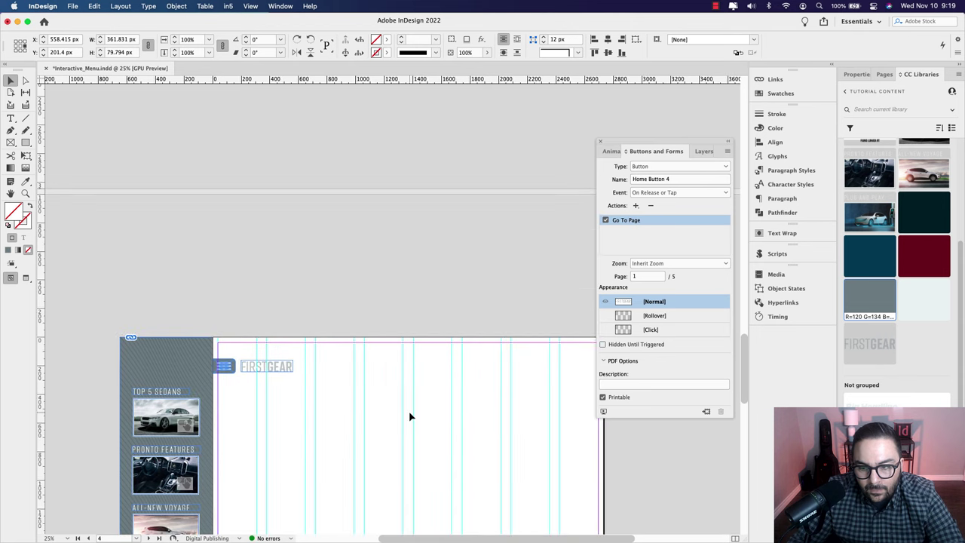
left_click_drag(741, 346, 742, 294)
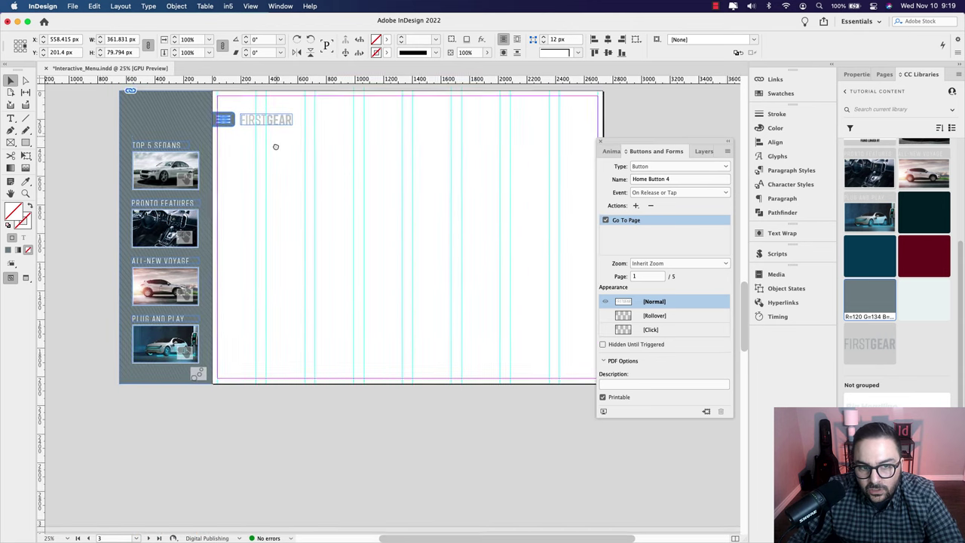
left_click_drag(274, 144, 282, 320)
scroll(294, 301, "up", 2)
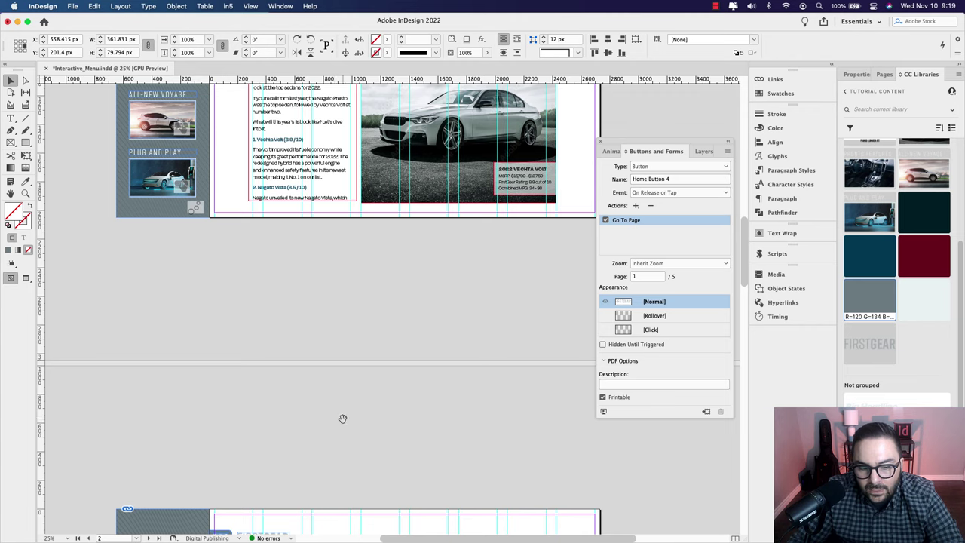
left_click_drag(343, 419, 388, 539)
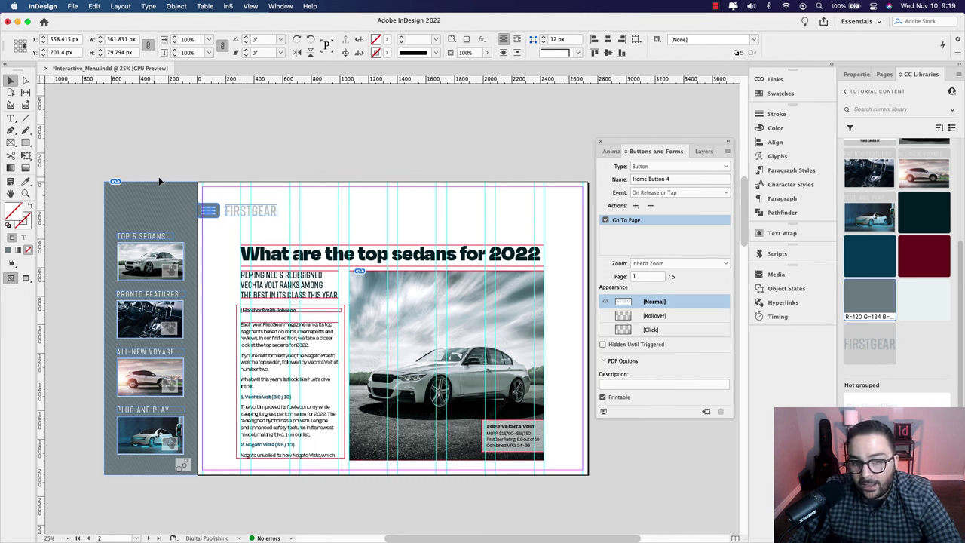
Step: Draw a straight horizontal line across page 2 just above the headline
left_click(26, 120)
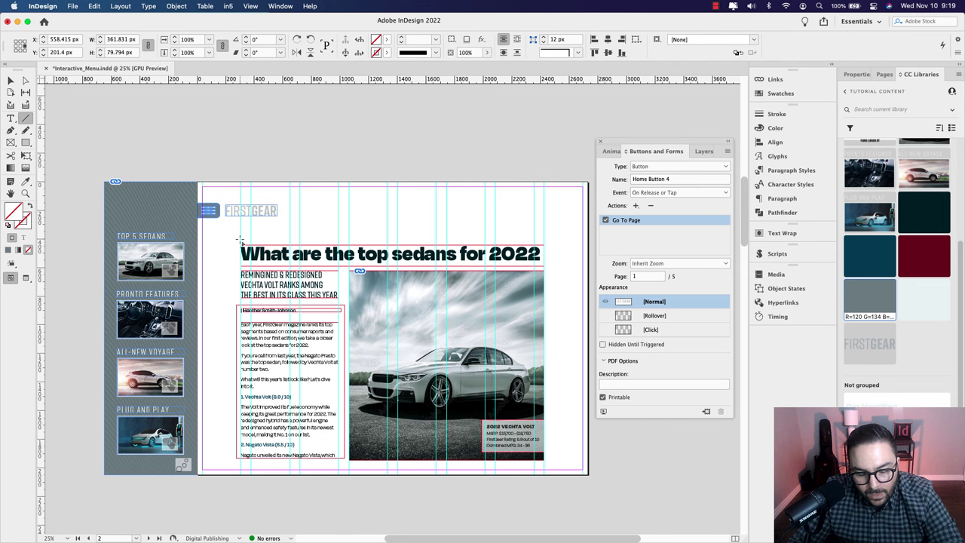
left_click_drag(240, 241, 544, 253)
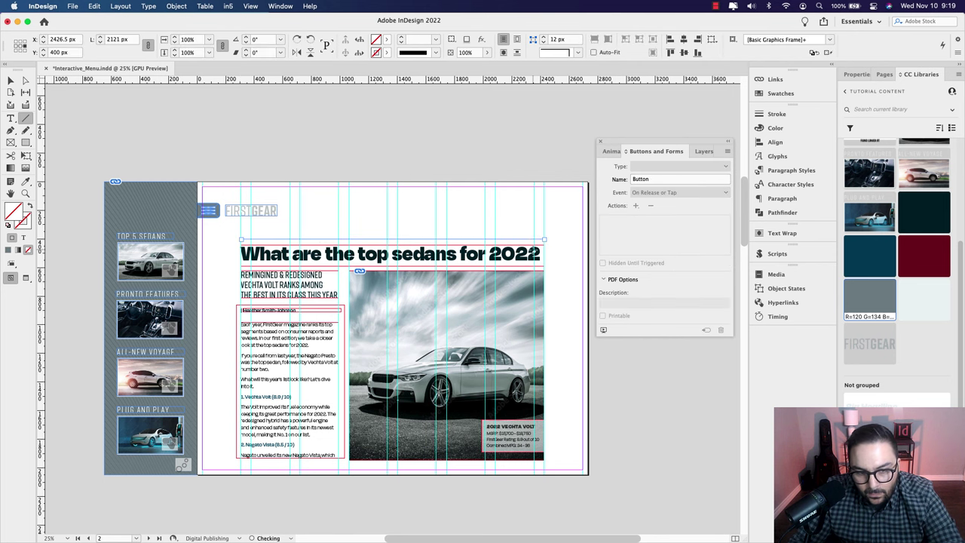
left_click(11, 80)
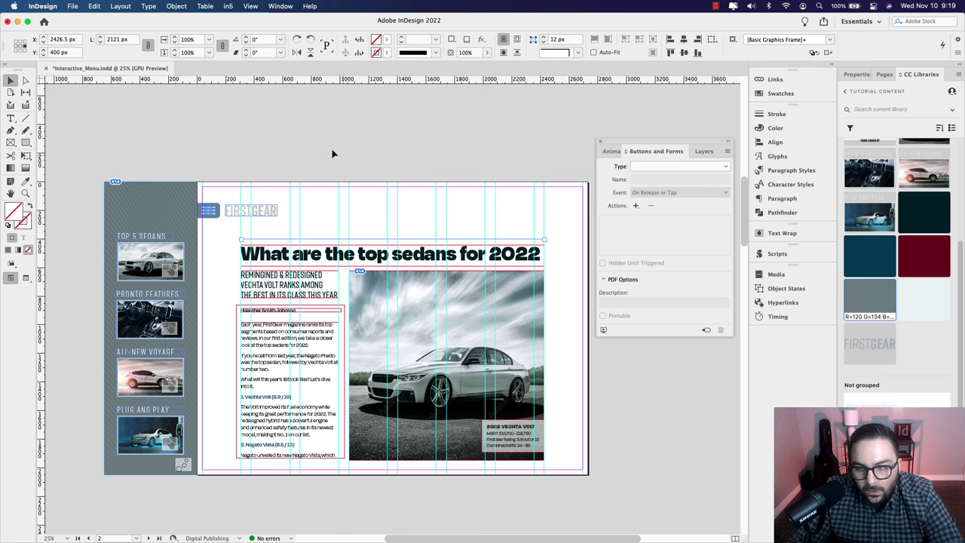
left_click(857, 74)
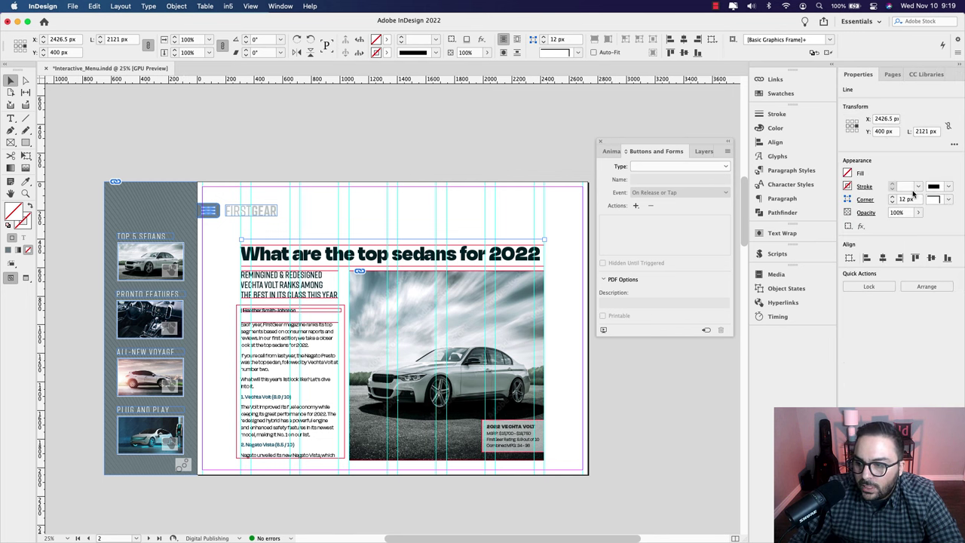
Step: Give the line a 0.25 pt stroke in the R=0 G=30 B=40 swatch
left_click(919, 189)
left_click(909, 210)
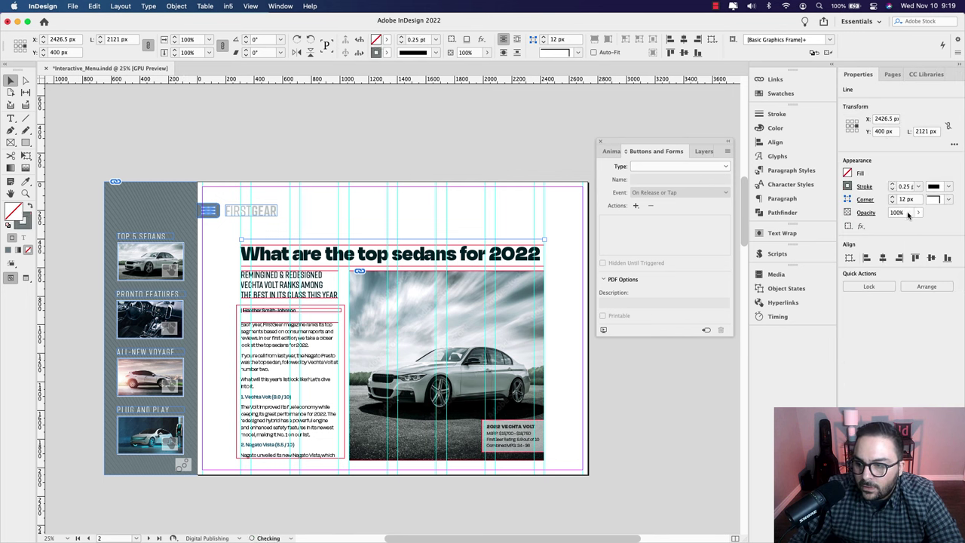
left_click(848, 187)
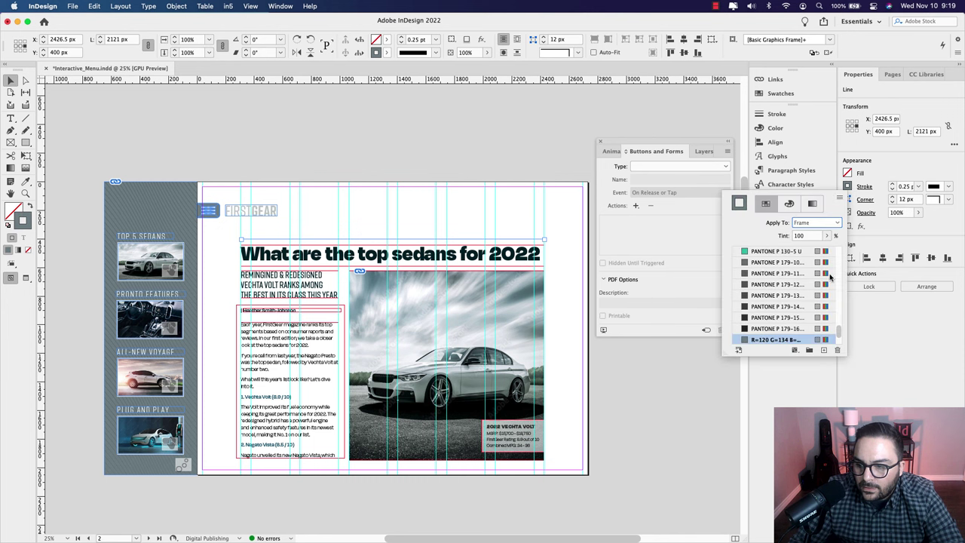
scroll(769, 329, "down", 3)
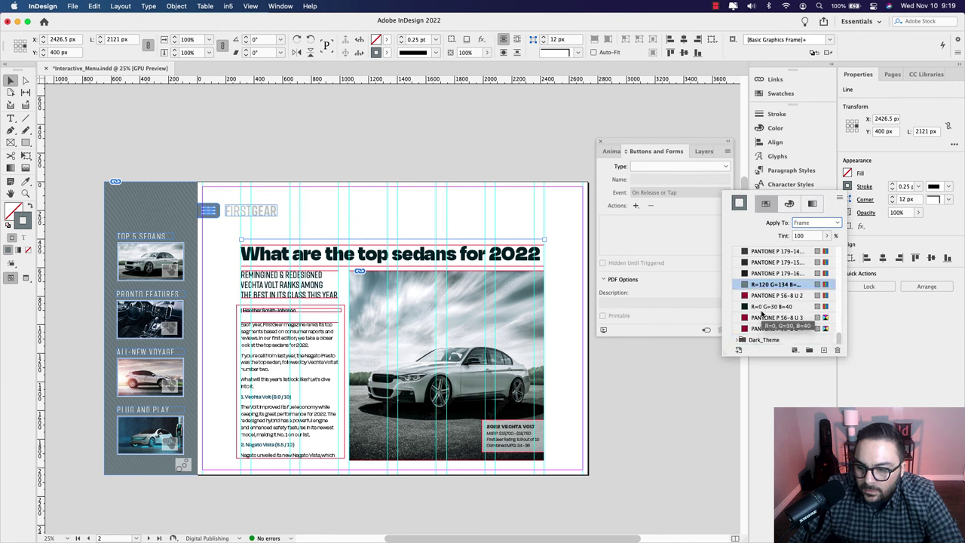
left_click(763, 307)
left_click(11, 81)
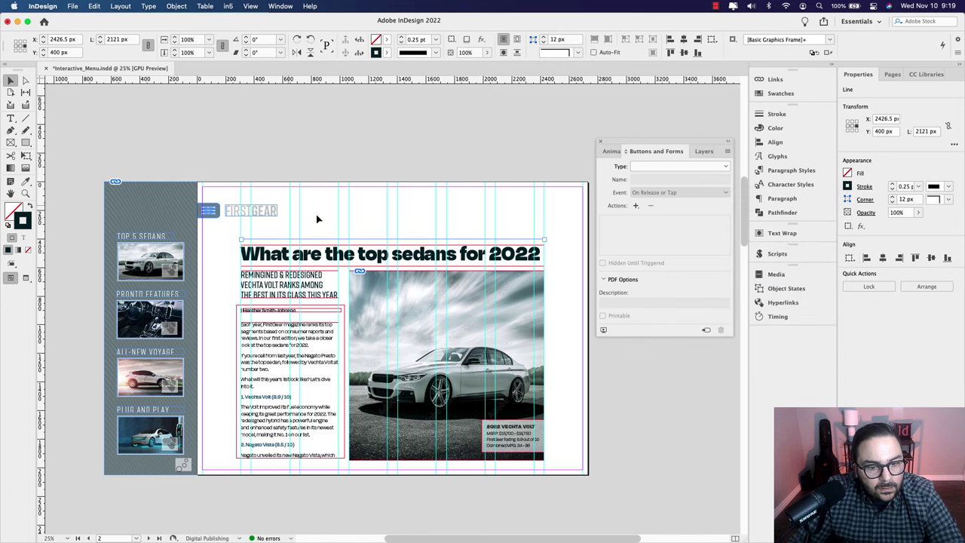
Step: Check the new rule in preview mode without guides, then restore the normal view
key("w")
key("super+shift+a")
scroll(396, 241, "up", 4)
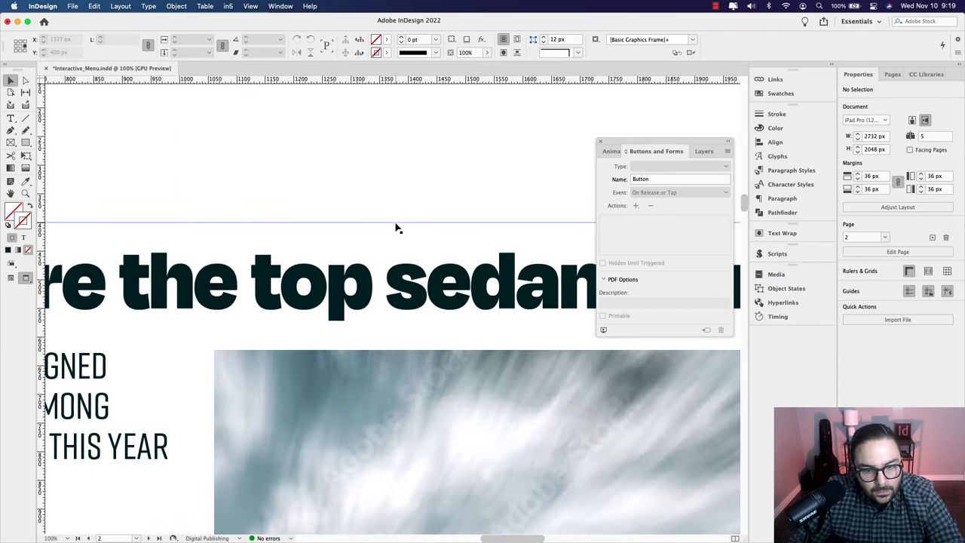
left_click(396, 226)
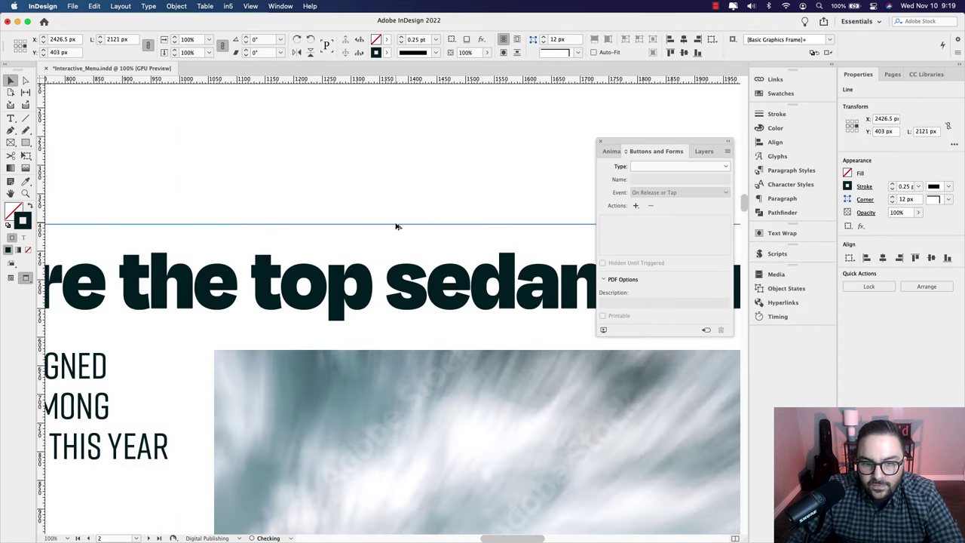
scroll(396, 227, "down", 4)
key("w")
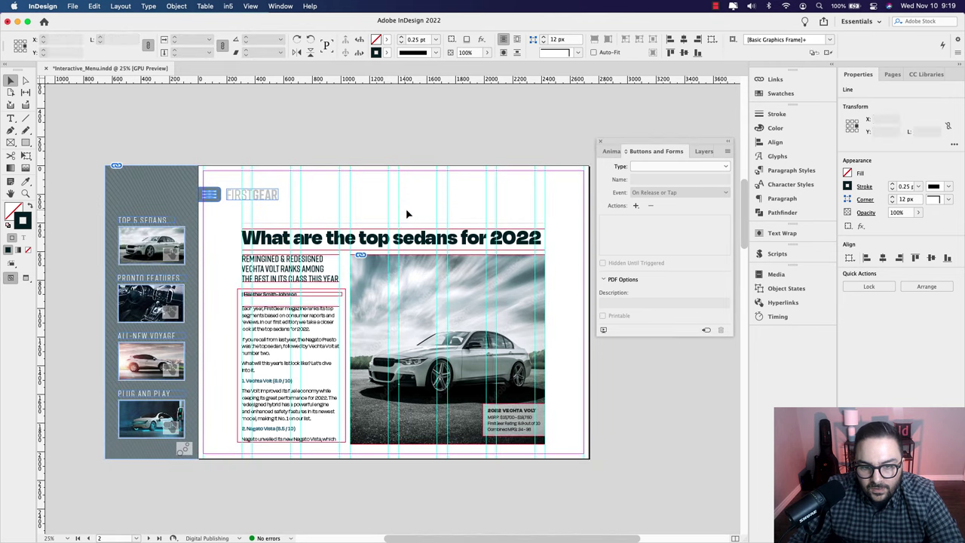
key("super+shift+a")
scroll(405, 208, "right", 3)
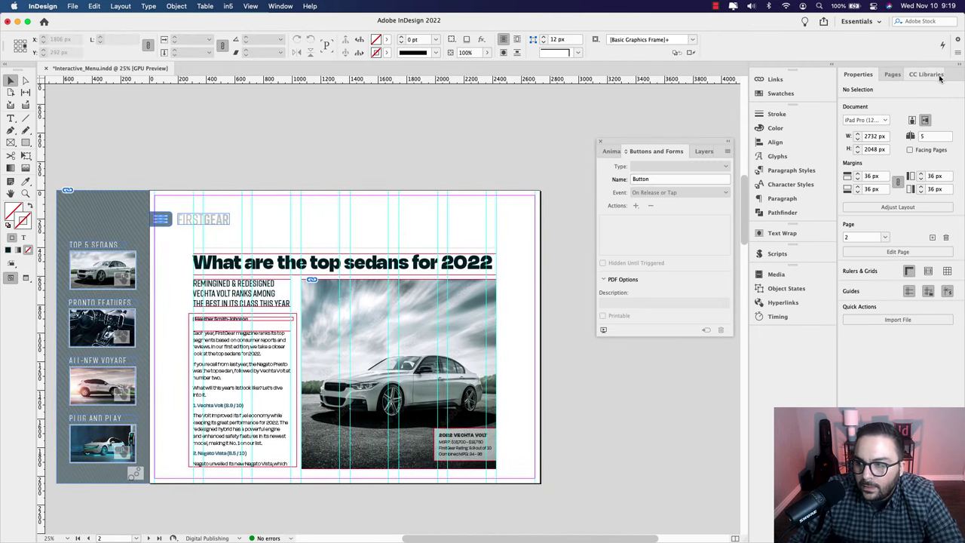
Step: Bring the Hatchback_2, Hatchback_3 and Hatchback_4 images from the library onto page 2
left_click(929, 74)
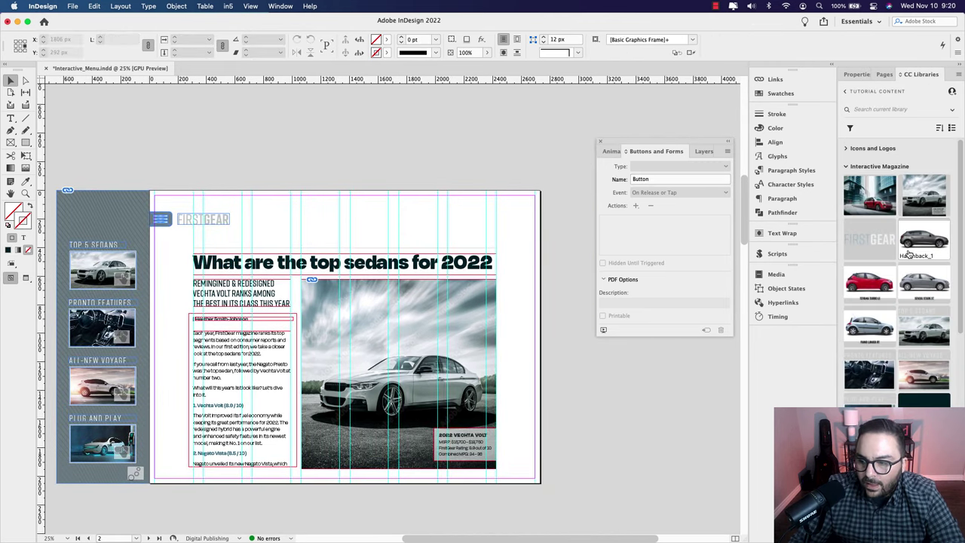
left_click(875, 275, "super")
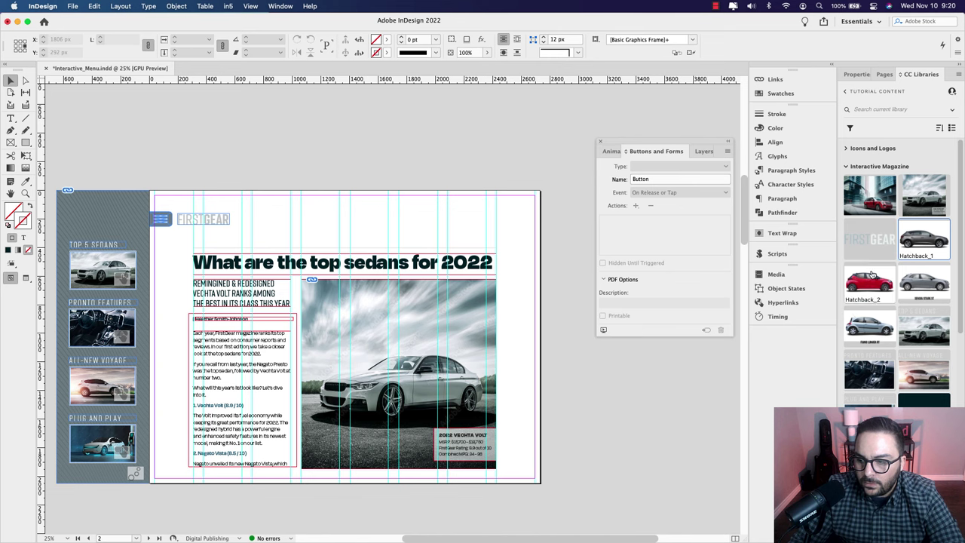
left_click(914, 282, "super")
left_click(873, 327, "super")
left_click_drag(930, 256, 322, 269)
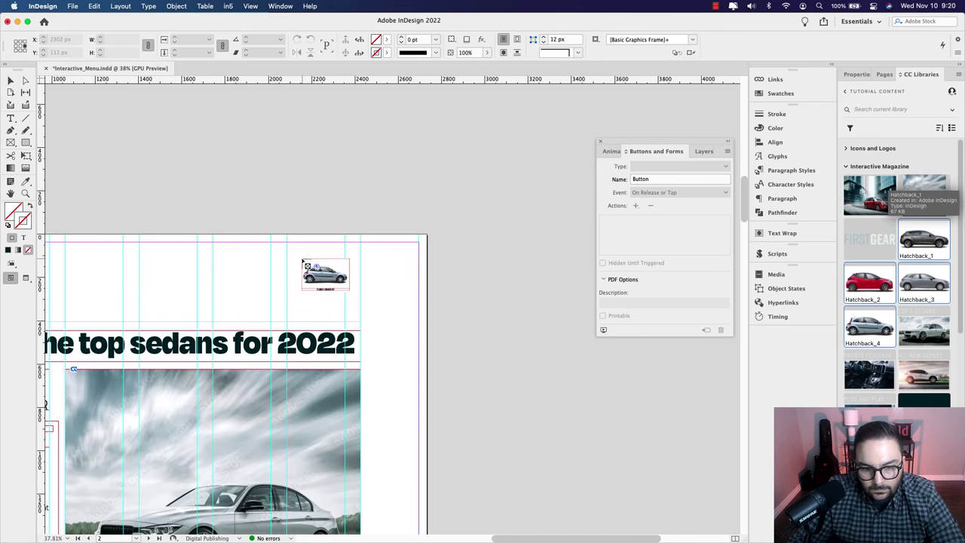
Step: Place the four hatchback thumbnails side by side in a row
left_click(298, 267)
left_click_drag(258, 277, 362, 278)
left_click(375, 272)
left_click(327, 279)
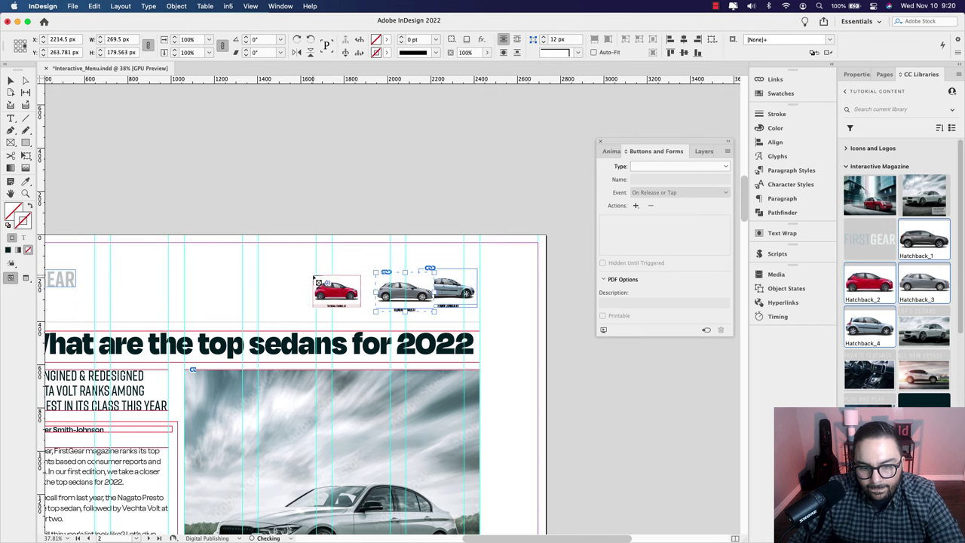
left_click(285, 269)
left_click(206, 271)
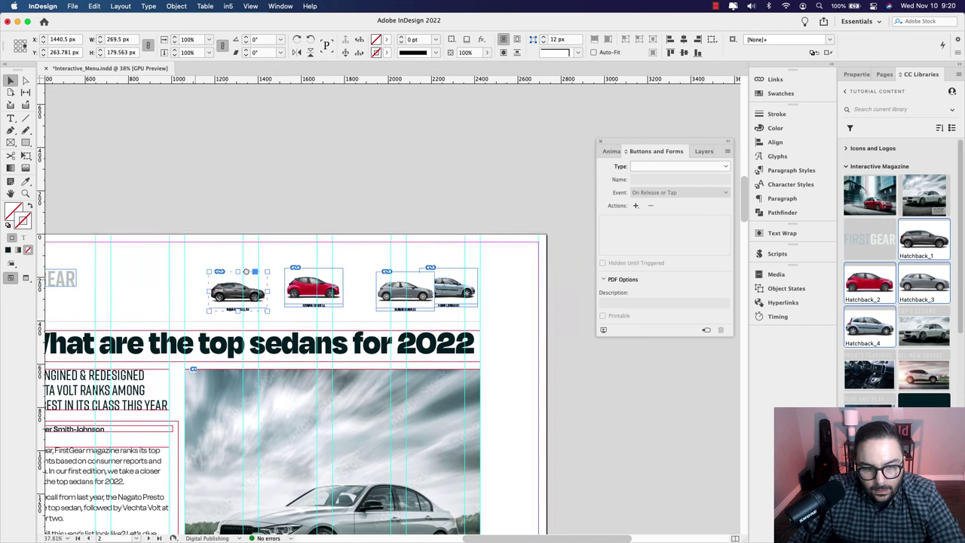
Step: Drag the grey, red and dark car thumbnails into their row positions
left_click_drag(199, 284, 346, 273)
left_click_drag(439, 270, 414, 273)
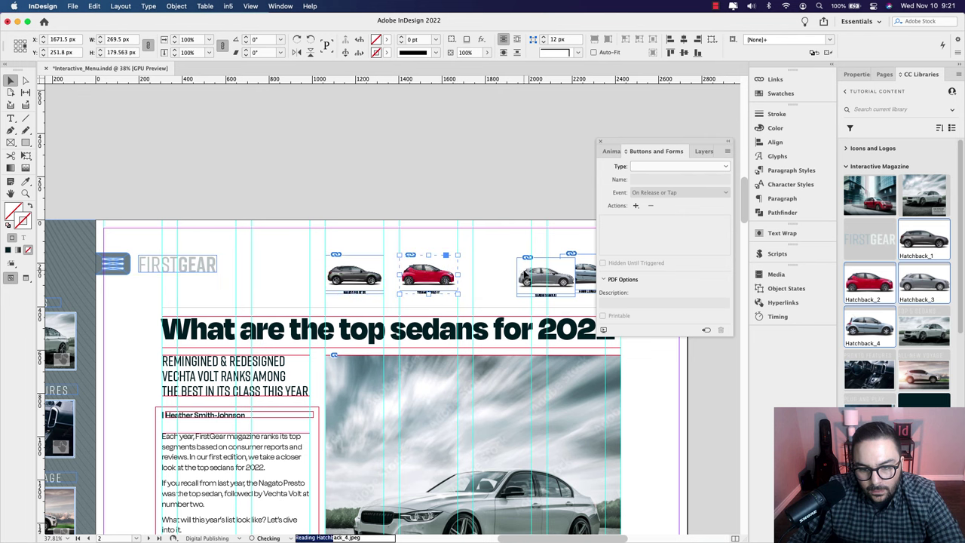
mouse_move(522, 276)
left_mouse_down()
mouse_move(480, 277)
mouse_move(520, 286)
mouse_move(497, 289)
left_mouse_up()
scroll(481, 277, "right", 2)
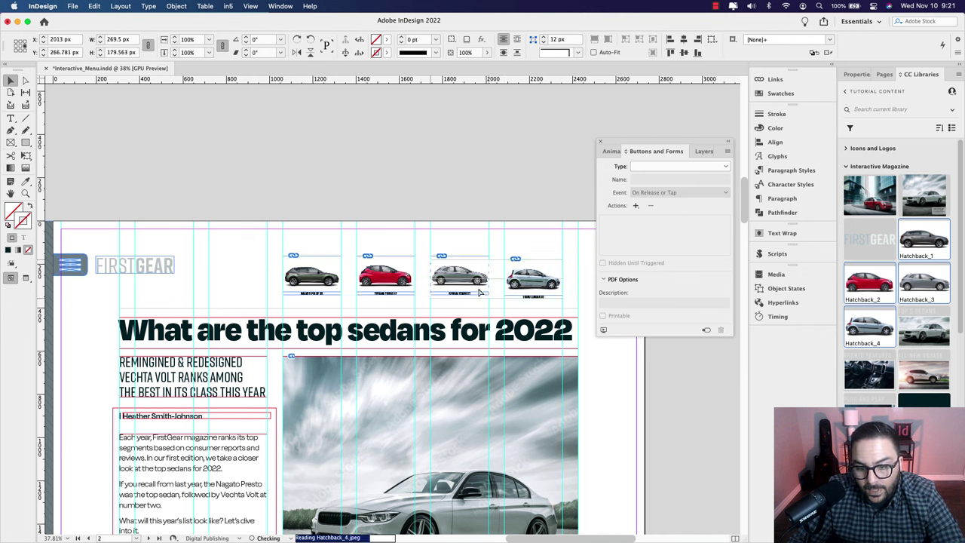
left_click_drag(407, 291, 412, 293)
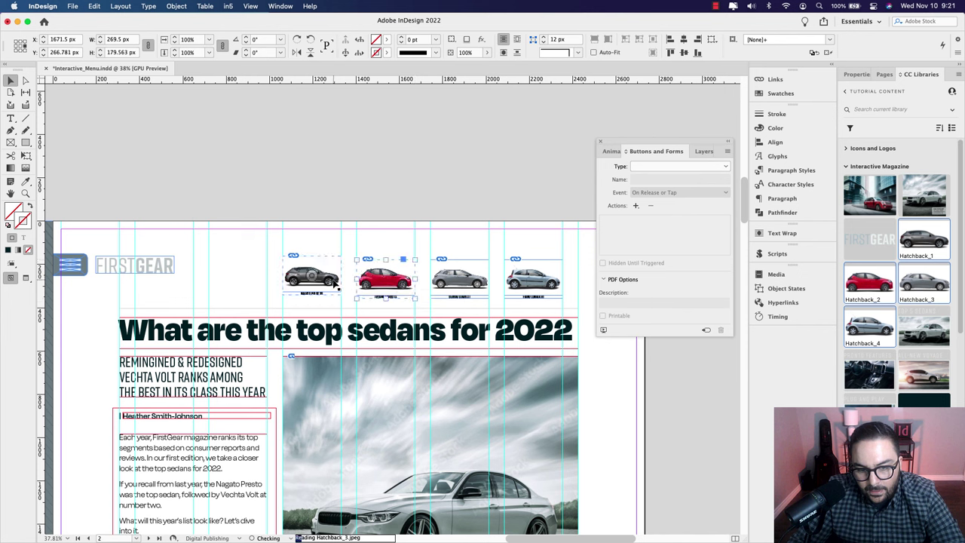
left_click_drag(334, 284, 337, 286)
Step: Distribute the four car thumbnails evenly and nudge them upward
left_click_drag(277, 249, 567, 304)
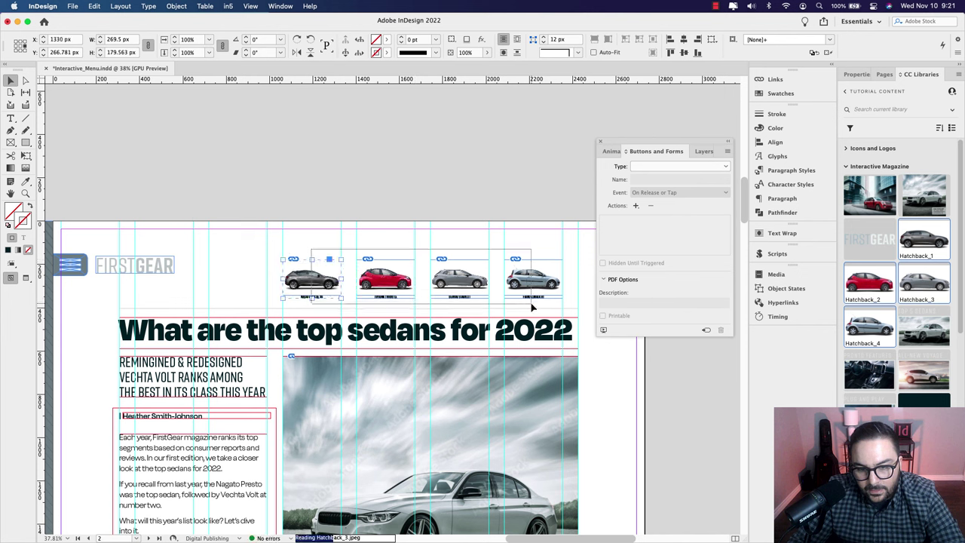
left_click(685, 53)
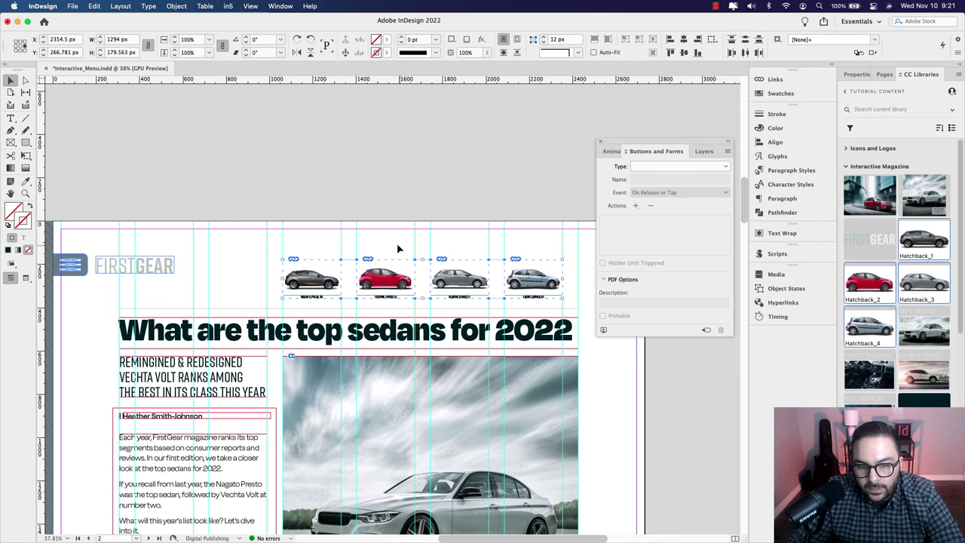
key("shift+Up")
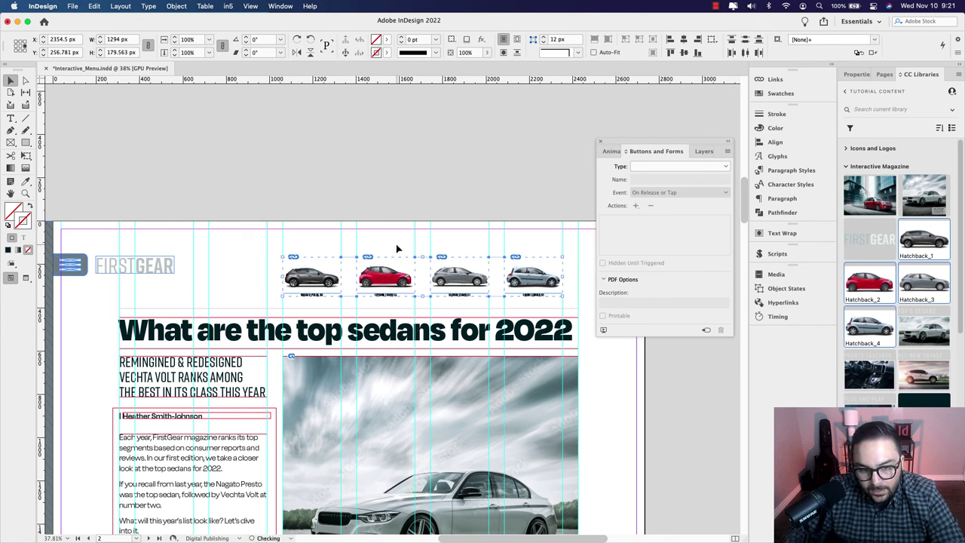
key("Up")
key("Up")
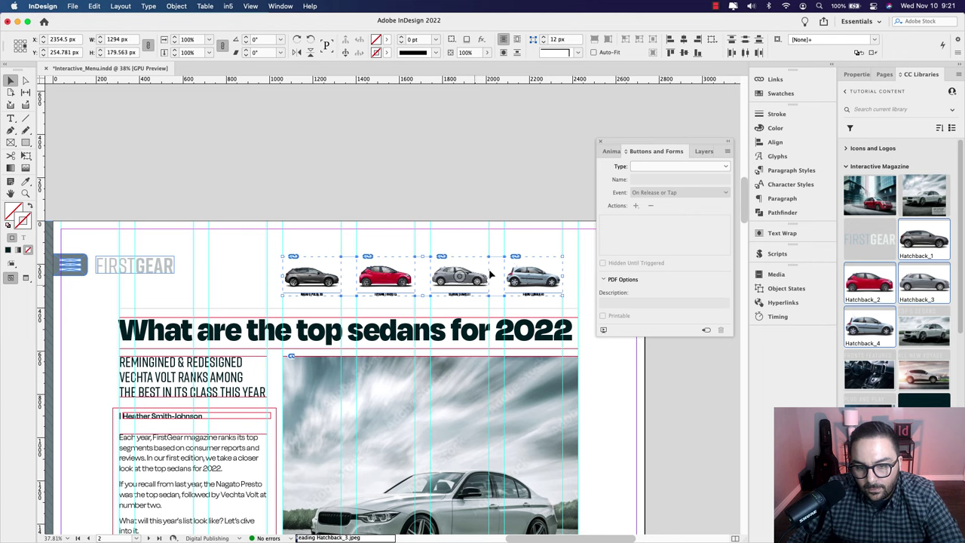
Step: Create a text frame left of the cars and paste in the heading's start
scroll(226, 226, "left", 2)
key("t")
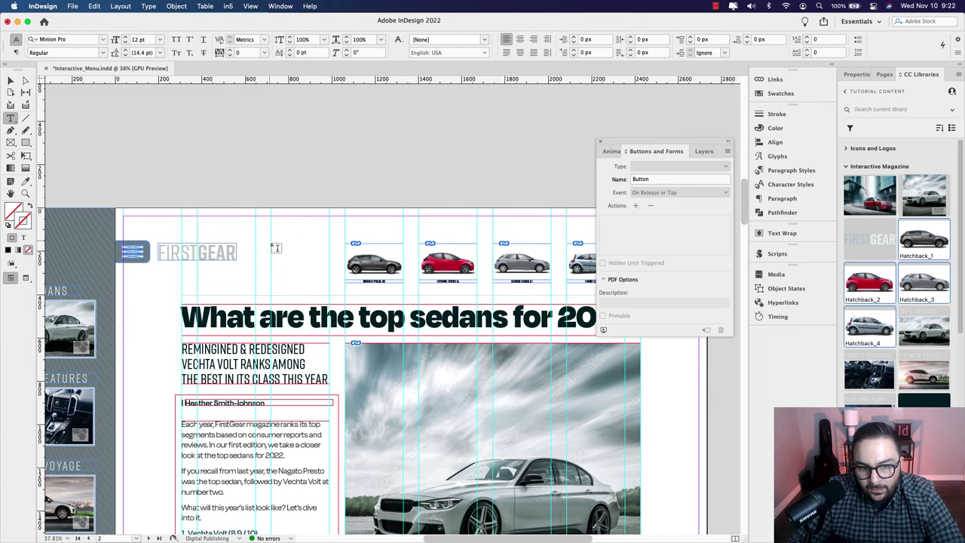
left_click_drag(276, 247, 336, 282)
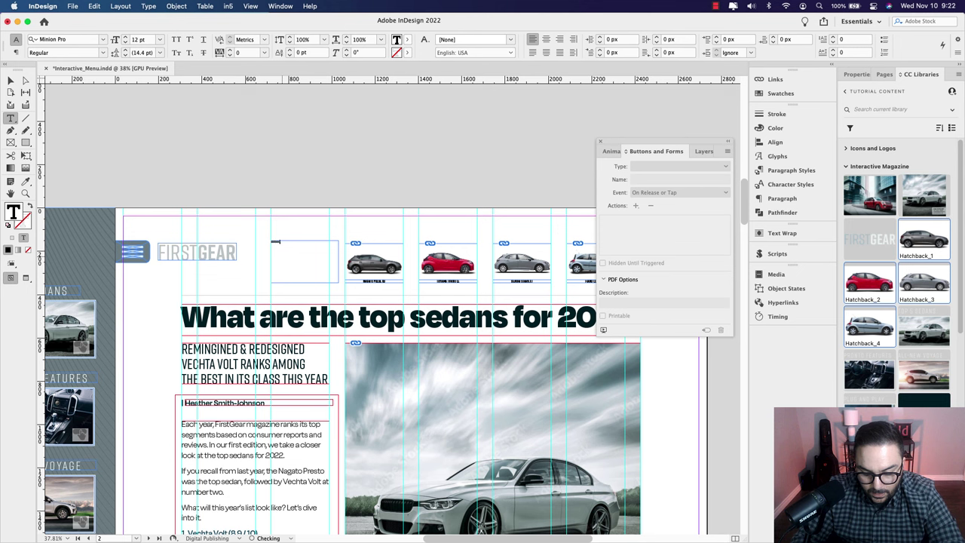
key("super+v")
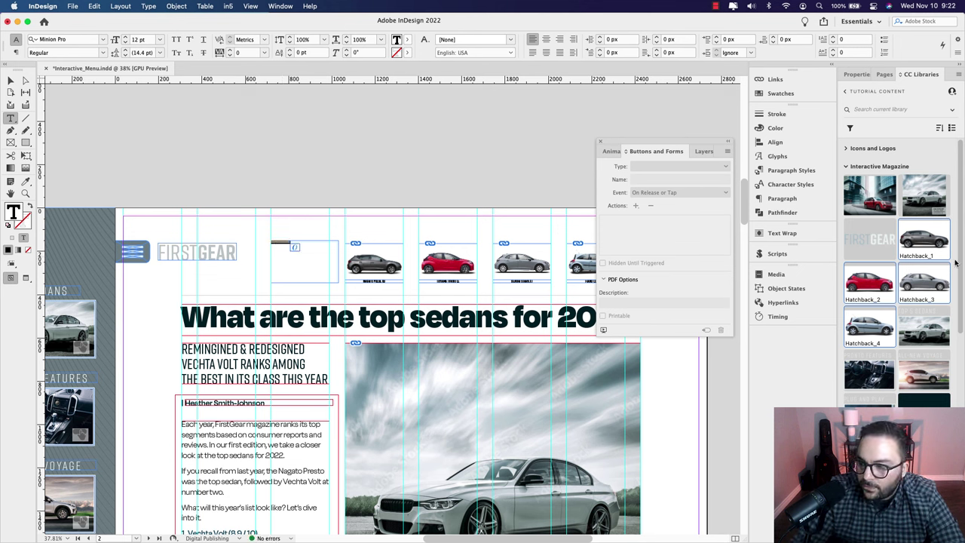
Step: Apply the Quick Glance Text style and add 'OUR HATCHBACK PICKS FOR 20' to the heading
scroll(942, 301, "down", 15)
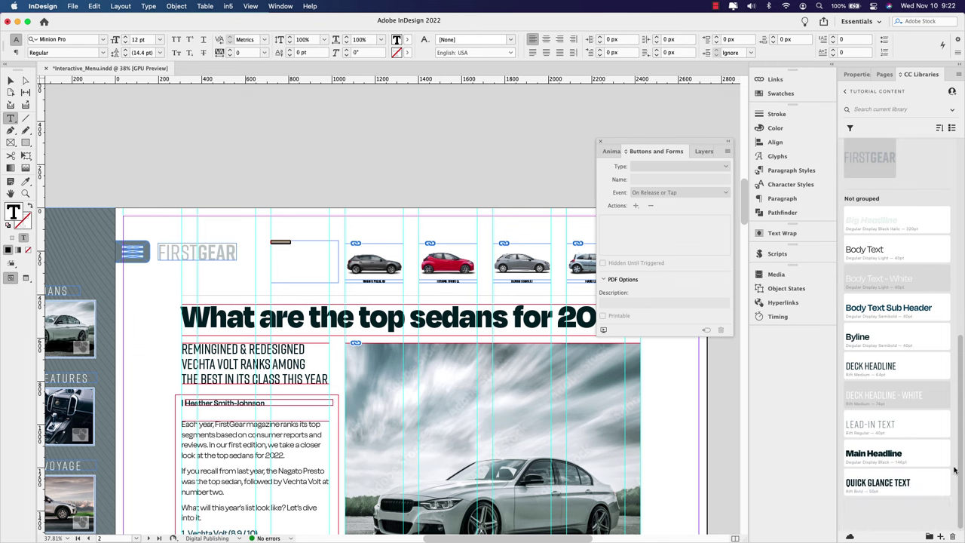
left_click(880, 482)
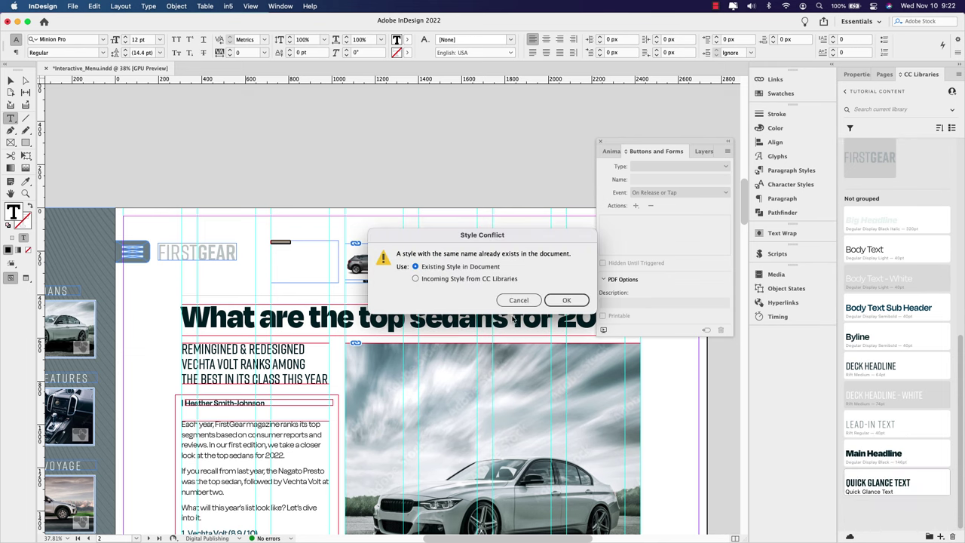
left_click(566, 300)
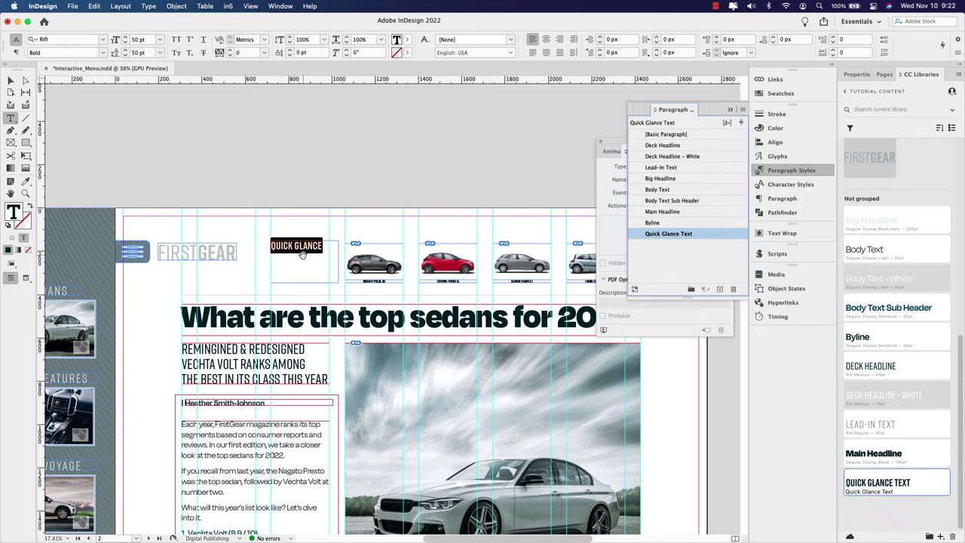
scroll(301, 255, "up", 4)
left_click(341, 238)
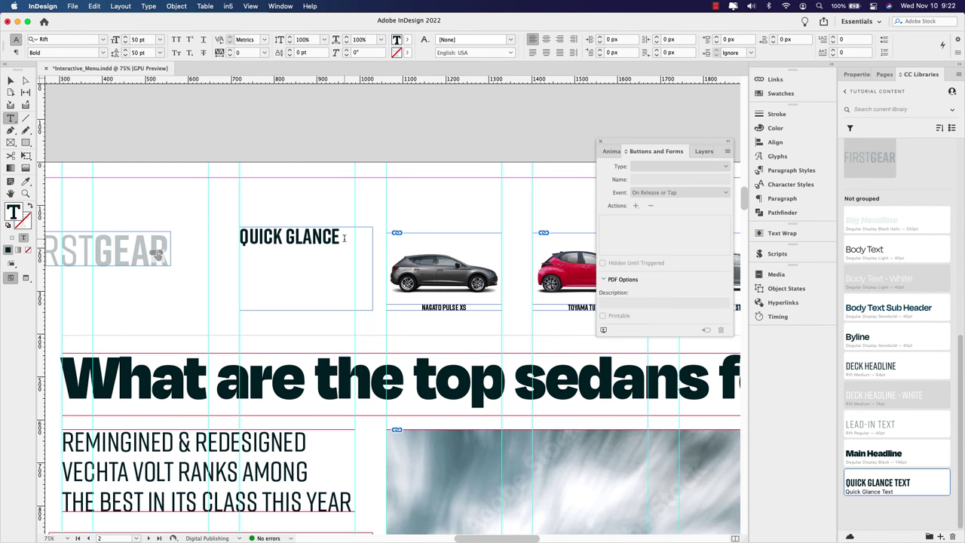
type("OUR H")
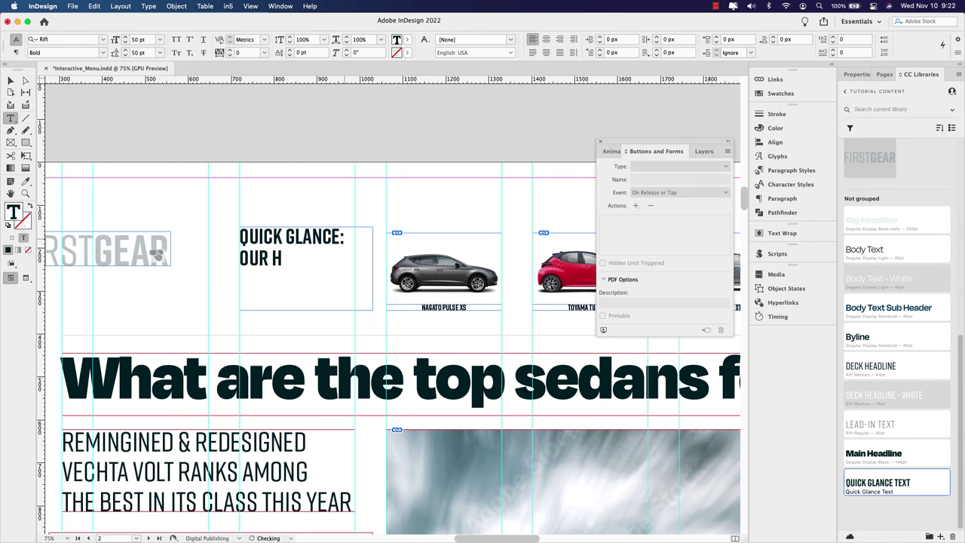
type("ATCHBACK")
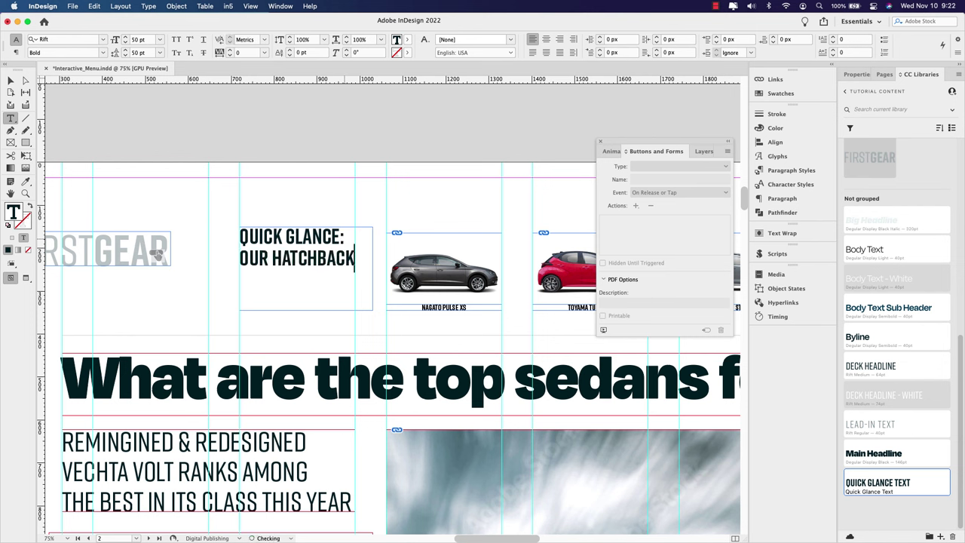
type(" PICKS FOR 2022")
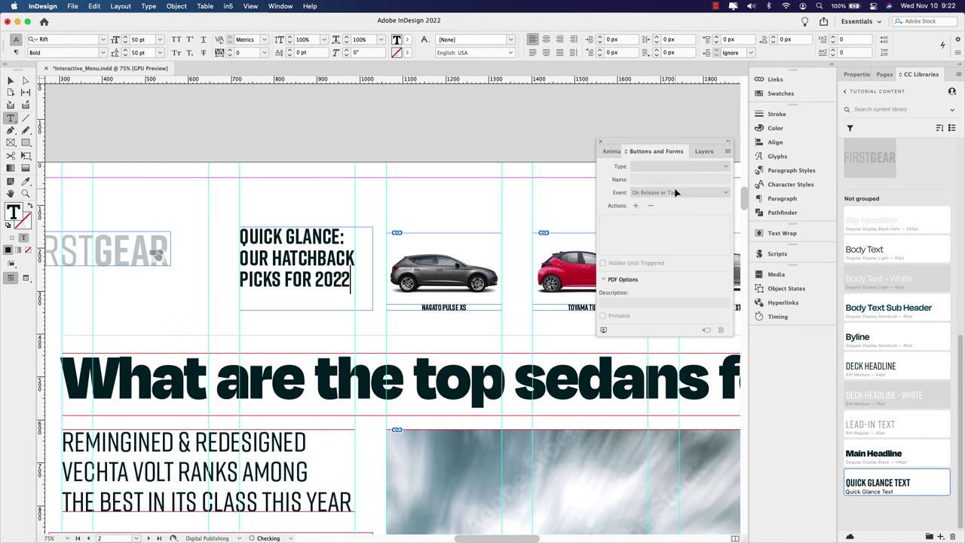
Step: Colour the words 'QUICK GLANCE:' with the maroon swatch
key("super+a")
scroll(897, 195, "up", 2)
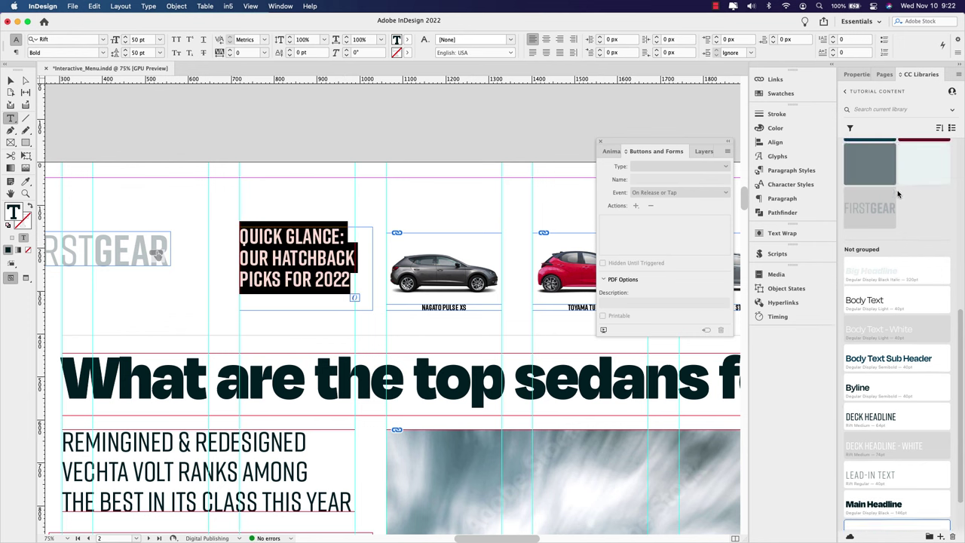
scroll(898, 194, "up", 4)
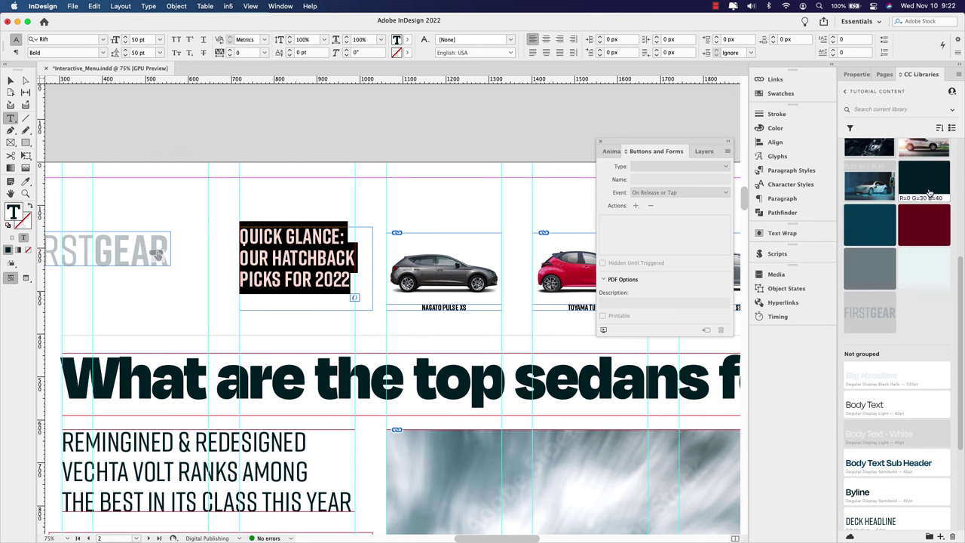
left_click_drag(348, 237, 240, 237)
left_click(924, 225)
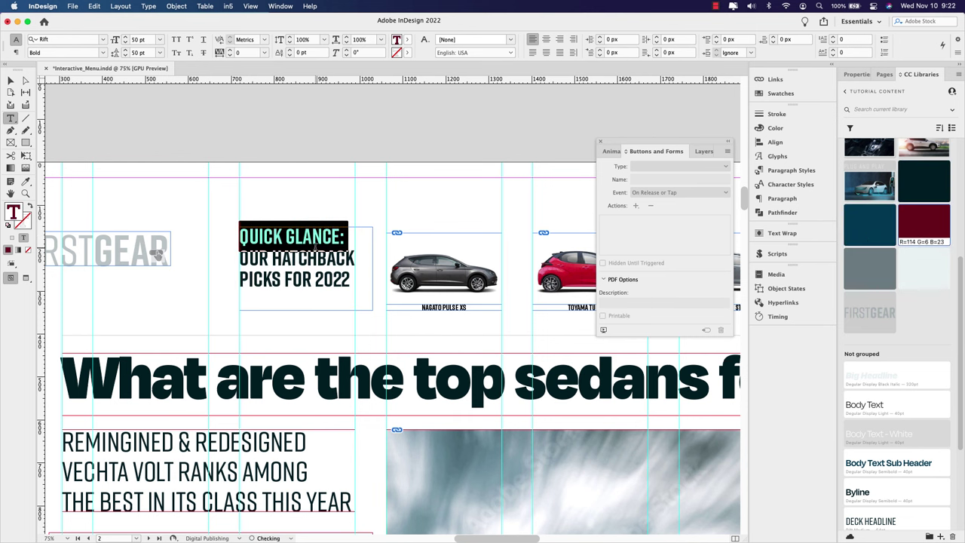
left_click(243, 238)
Step: Fit the heading frame's height to its text and reposition it beside the cars
left_click(10, 80)
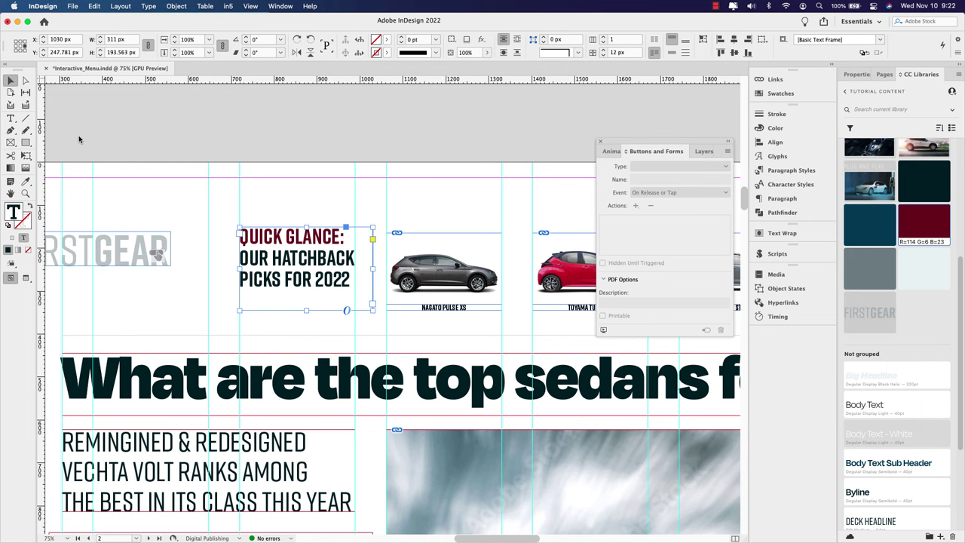
double_click(307, 311)
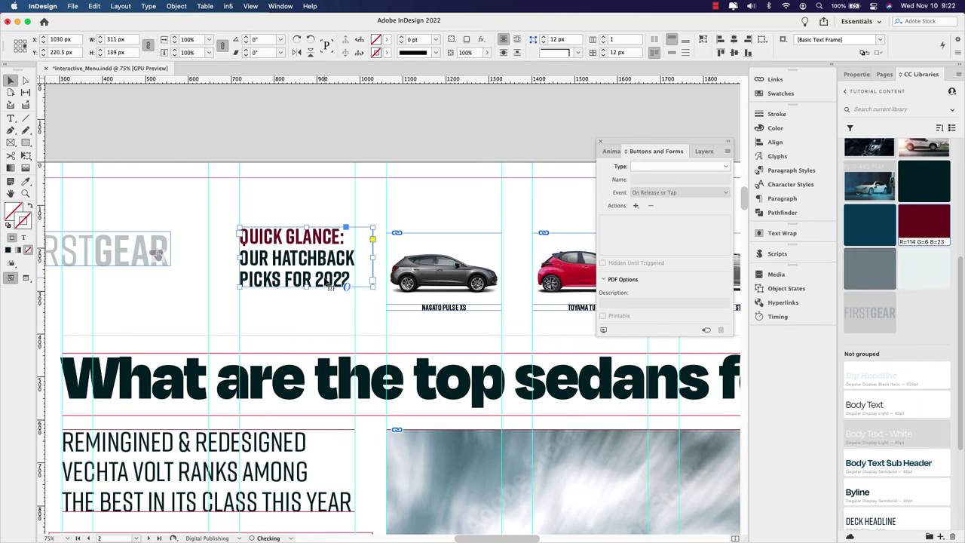
left_click_drag(329, 287, 329, 301)
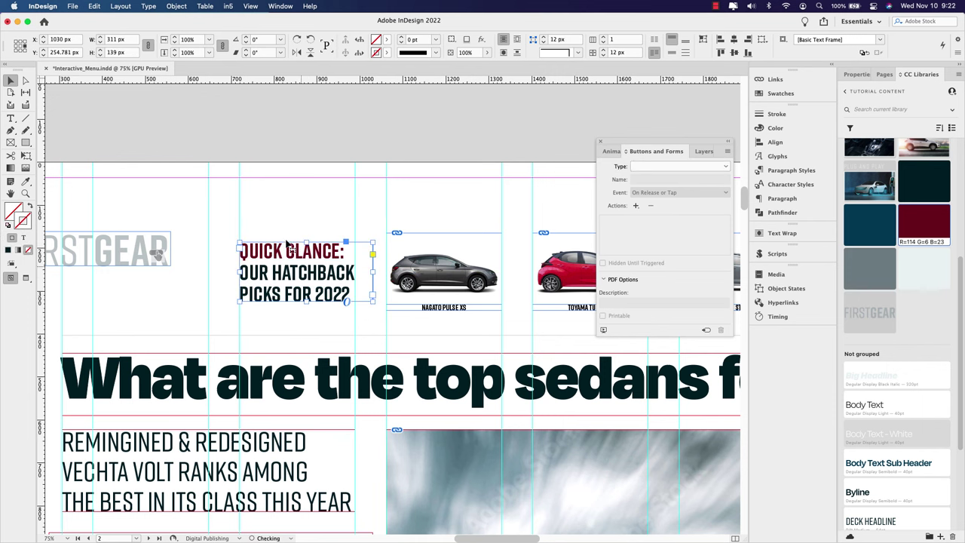
scroll(280, 219, "left", 3)
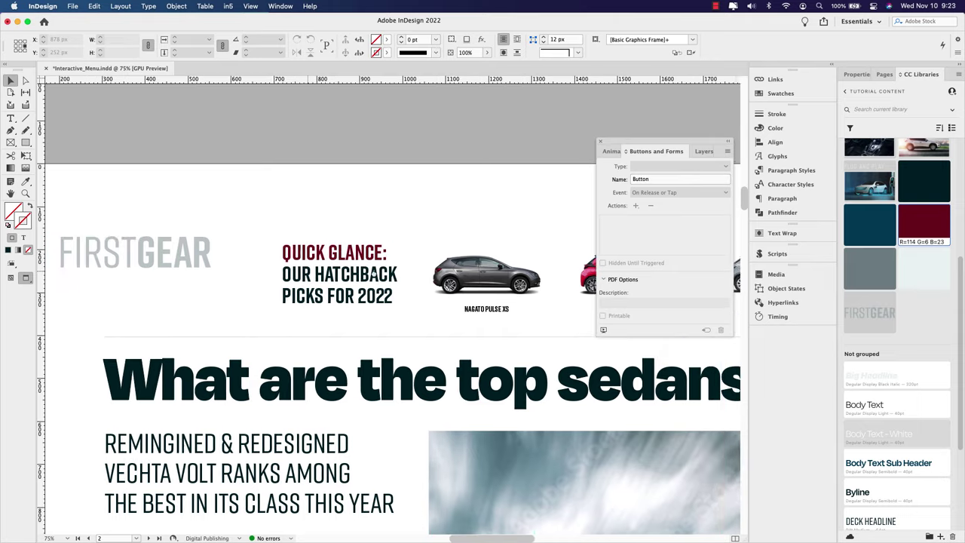
left_click_drag(349, 280, 320, 268)
left_click(243, 244)
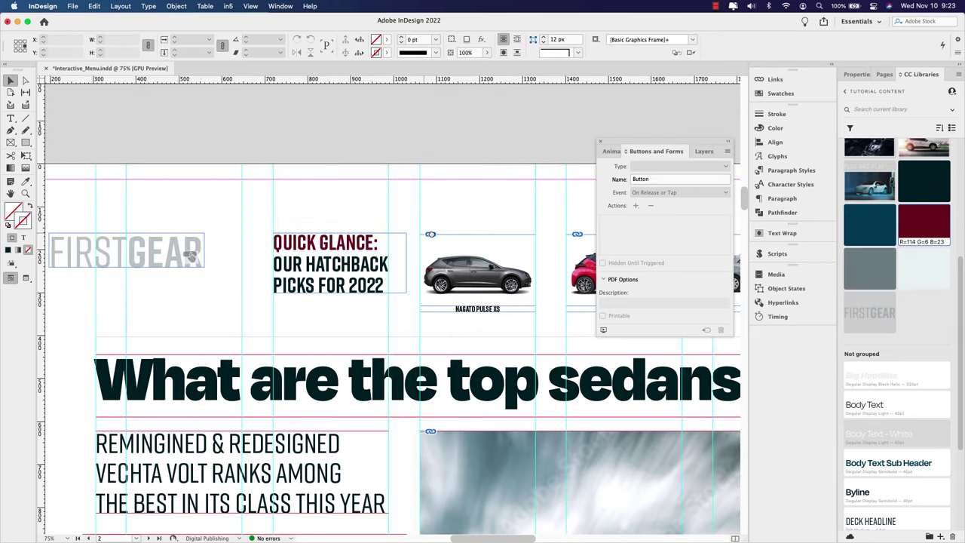
Step: Select all four car thumbnails and nudge them up one step
scroll(260, 212, "right", 10)
left_click_drag(260, 212, 520, 305)
left_click_drag(429, 310, 279, 304)
left_click(512, 256, "shift")
scroll(379, 318, "left", 7)
scroll(379, 318, "up", 2)
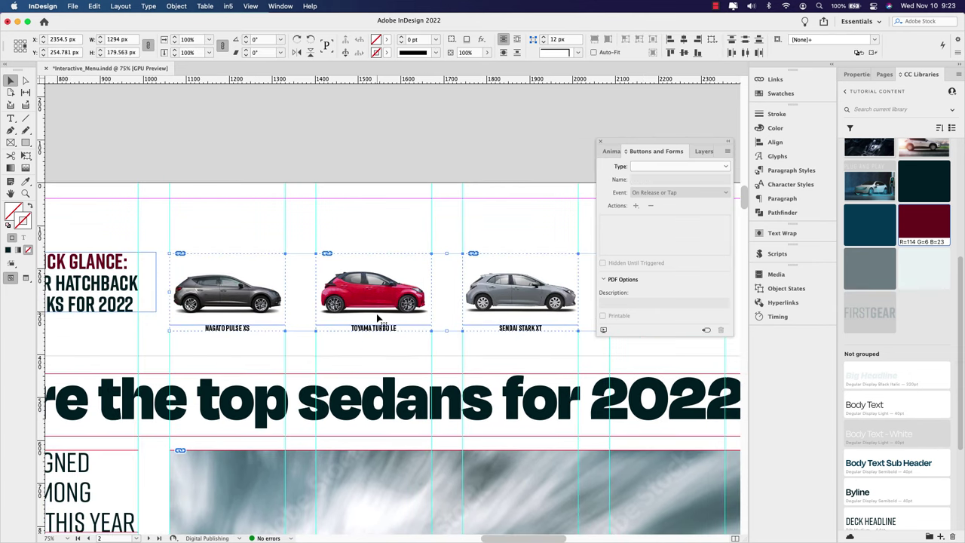
key("Up")
key("Up")
key("Up")
key("Up")
key("Up")
key("Up")
key("Up")
key("Up")
key("Up")
key("Up")
key("Up")
key("Up")
key("Up")
key("Up")
key("Up")
key("Up")
key("Up")
key("Up")
key("Up")
key("Up")
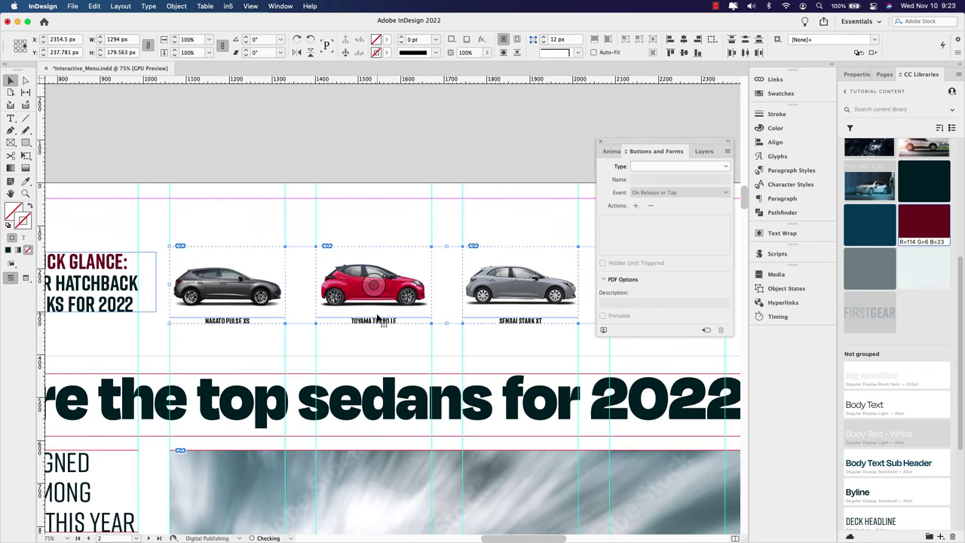
key("Up")
key("Up")
key("Up")
key("Up")
key("Up")
key("Up")
key("Up")
key("Up")
key("Up")
key("Up")
key("Up")
key("Up")
key("Up")
key("Up")
key("Up")
key("Up")
key("Up")
key("Up")
key("Up")
key("Up")
key("Down")
key("Down")
key("Down")
key("Down")
key("Down")
key("Down")
key("Down")
key("Down")
key("Down")
key("Down")
key("Down")
key("Down")
key("Down")
key("Down")
key("Down")
key("Down")
key("Down")
key("Down")
key("Down")
key("Down")
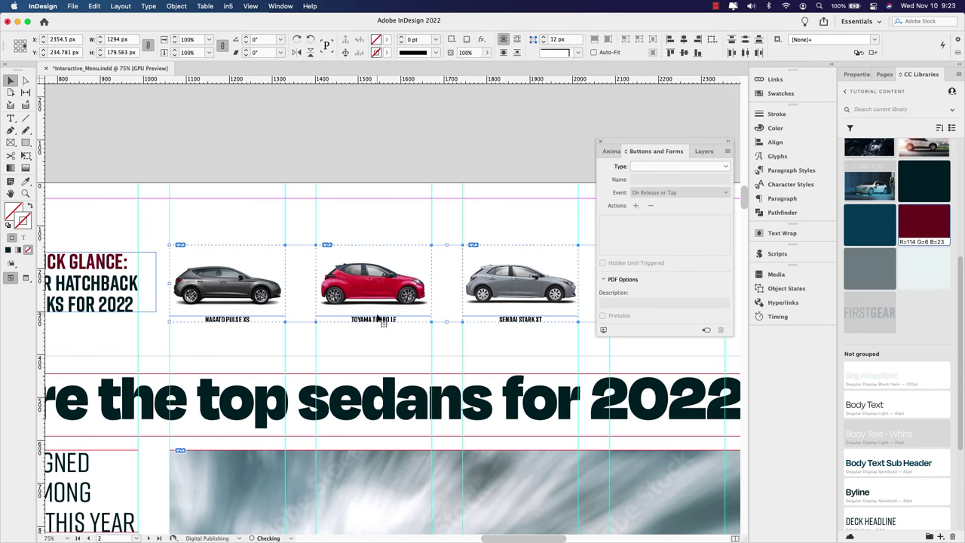
Step: Select just the Fiano Lunata RT thumbnail
scroll(381, 322, "left", 2)
left_click(463, 220)
scroll(507, 253, "right", 10)
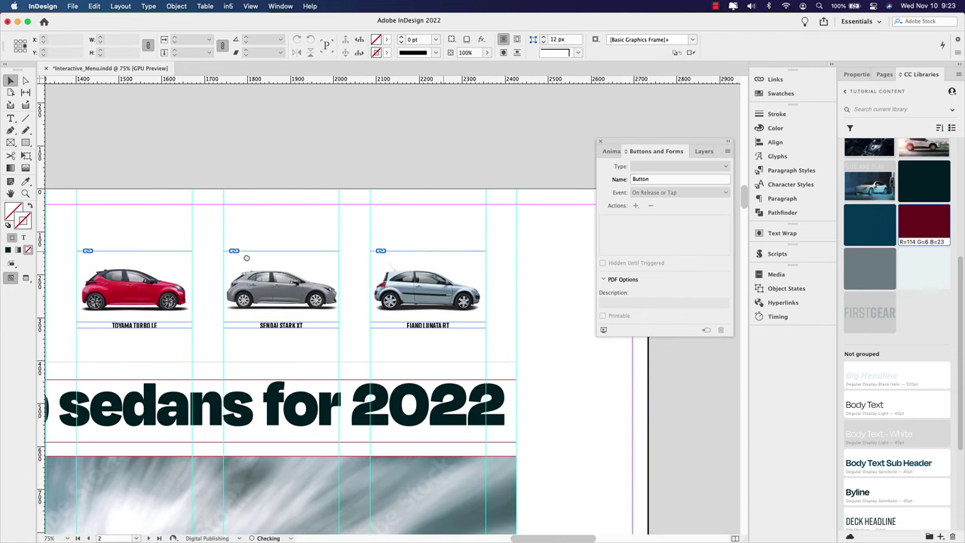
left_click(410, 278)
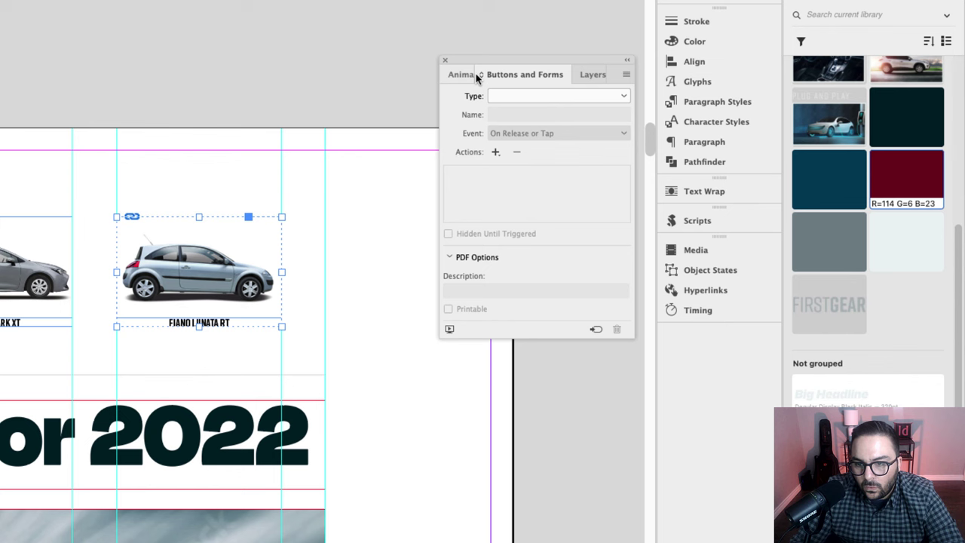
Step: Give Hatchback_4 the Fade In animation preset with a 0.5 second duration
left_click(461, 74)
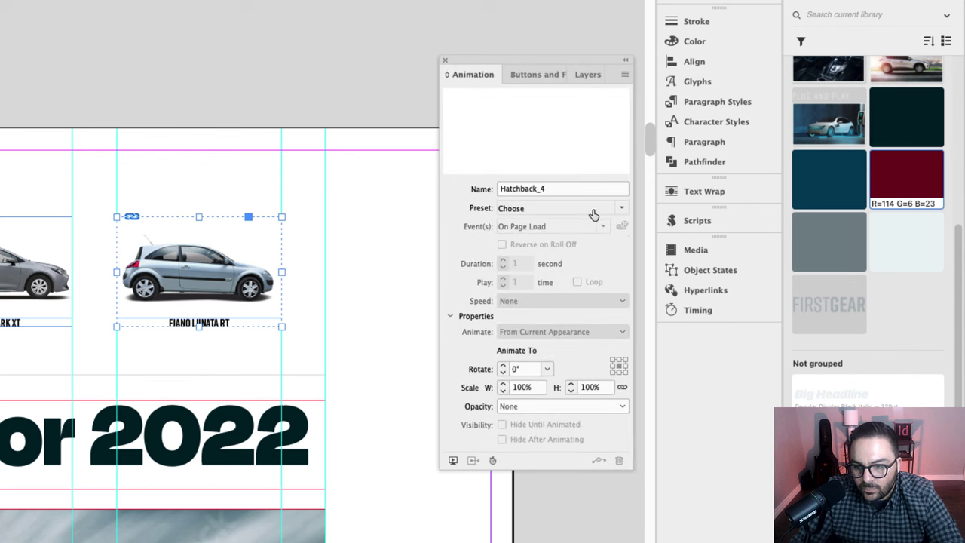
left_click(621, 209)
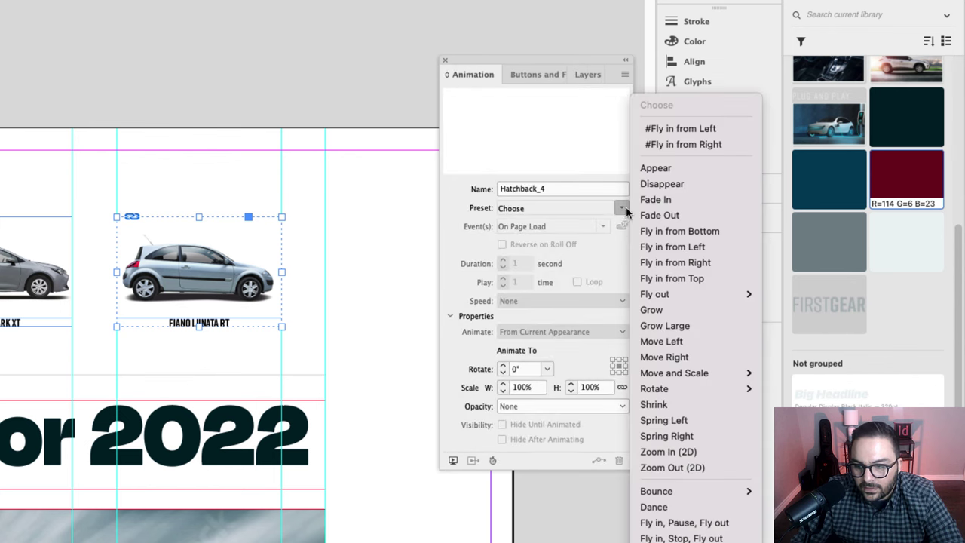
left_click(663, 199)
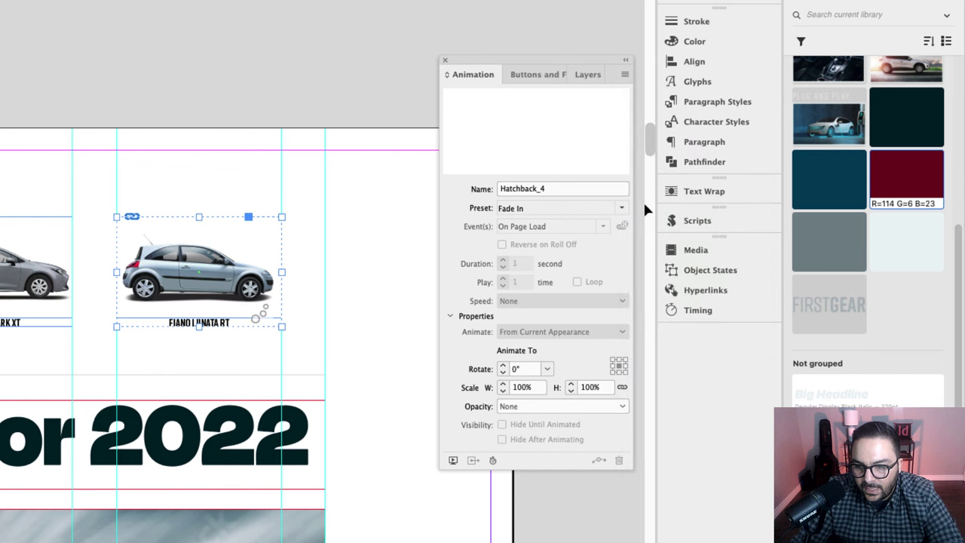
left_click(521, 263)
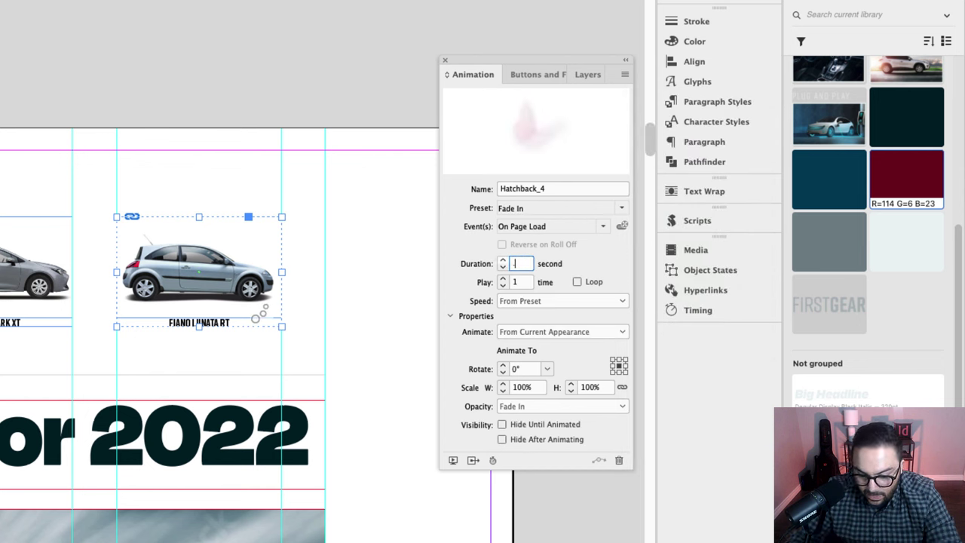
type("0.5")
key("Tab")
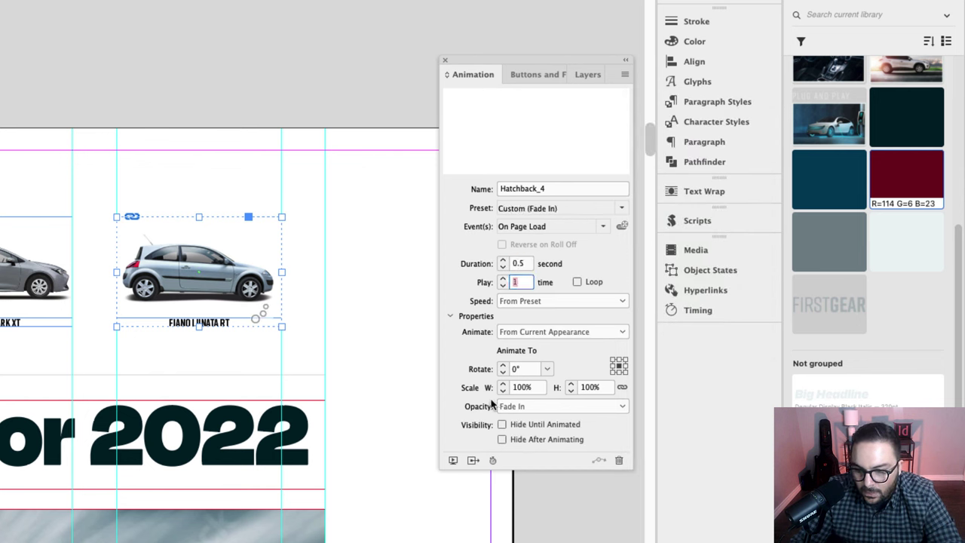
Step: Try clearing the play count, dismiss the invalid entry warning, and deselect
key("BackSpace")
left_click(160, 249)
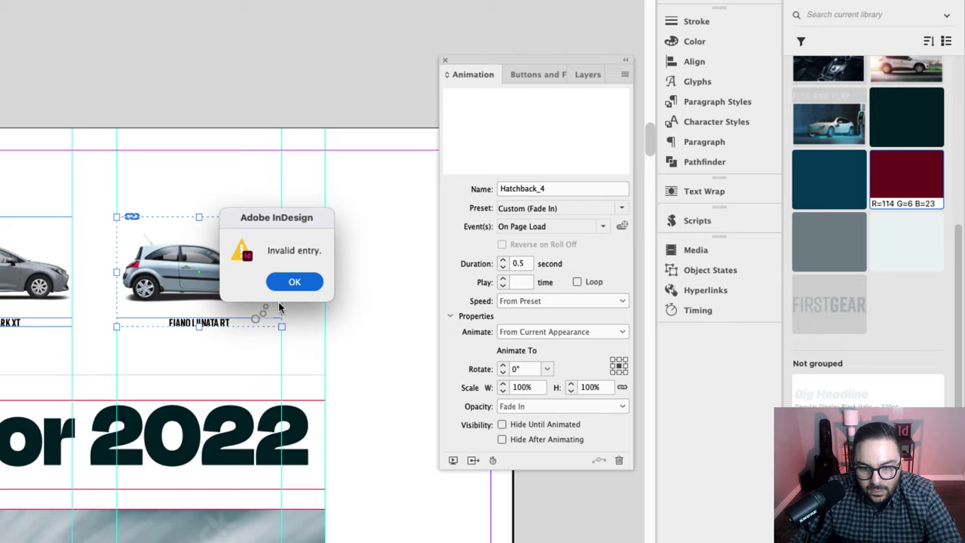
left_click(294, 286)
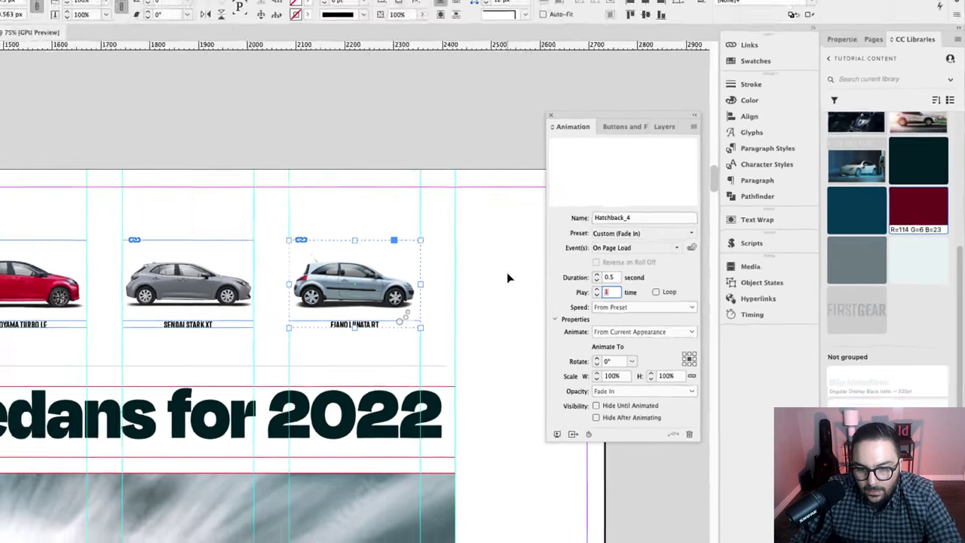
left_click(398, 232)
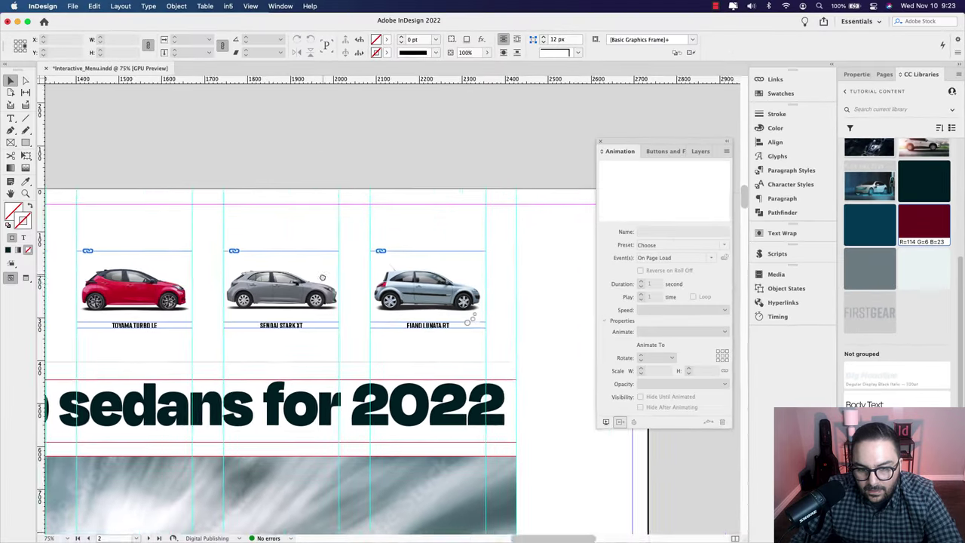
Step: Apply Fade In with 0.5 second duration to the other three car thumbnails
scroll(322, 278, "left", 5)
left_click_drag(445, 248, 127, 334)
left_click(724, 245)
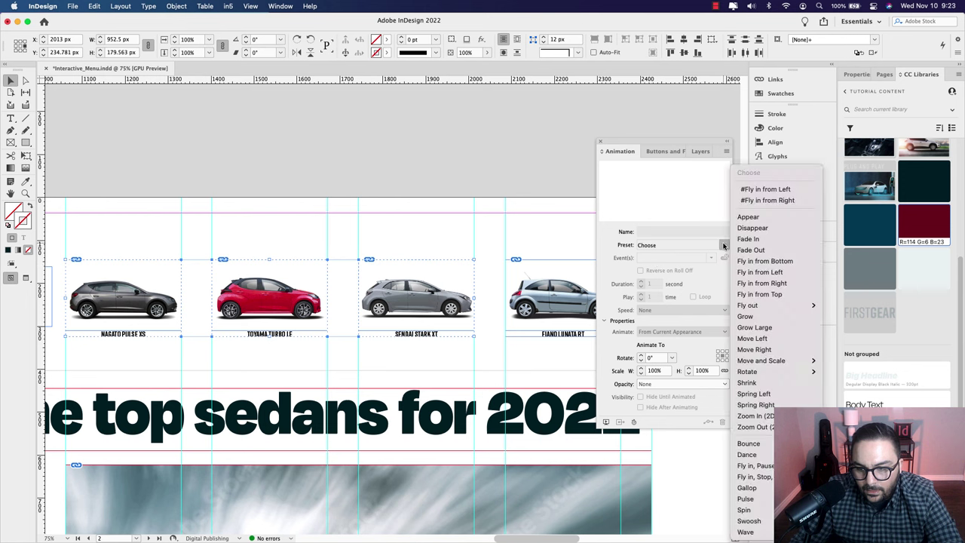
left_click(748, 239)
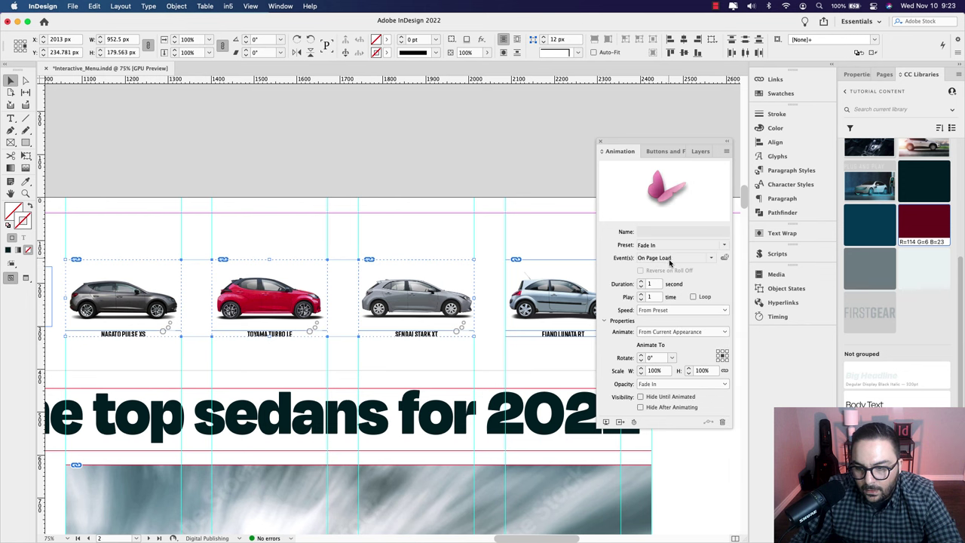
type("0.5")
key("Return")
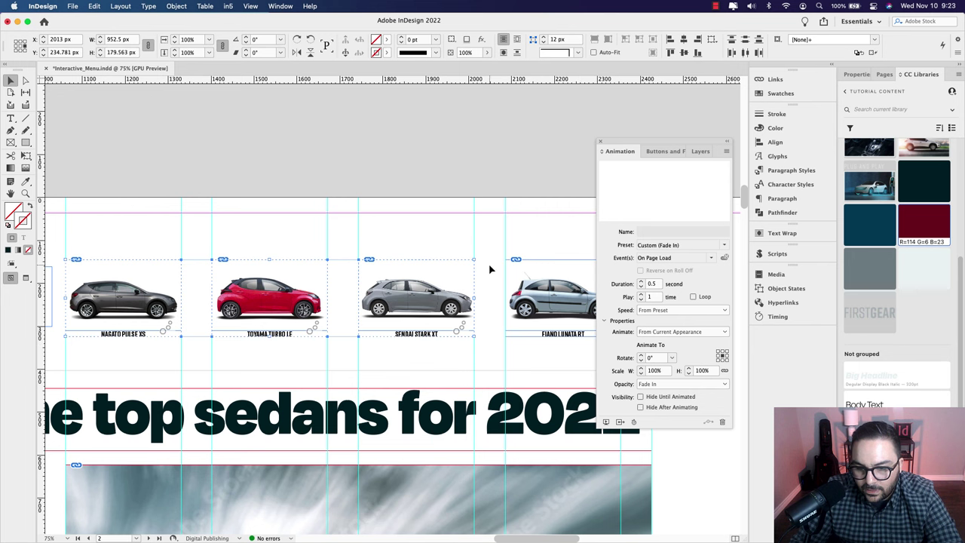
left_click(476, 242)
Step: Preview the fading thumbnails, close the preview, and nudge the horizontal rule slightly up
left_click(606, 423)
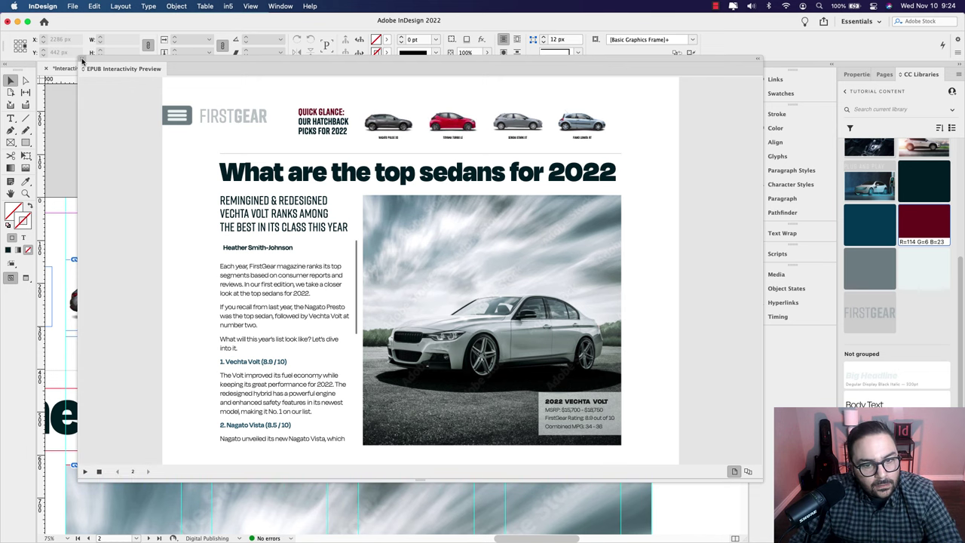
left_click(82, 59)
left_click_drag(374, 371, 377, 368)
Step: Zoom out and select all four hatchback thumbnails
key("super+minus")
key("super+minus")
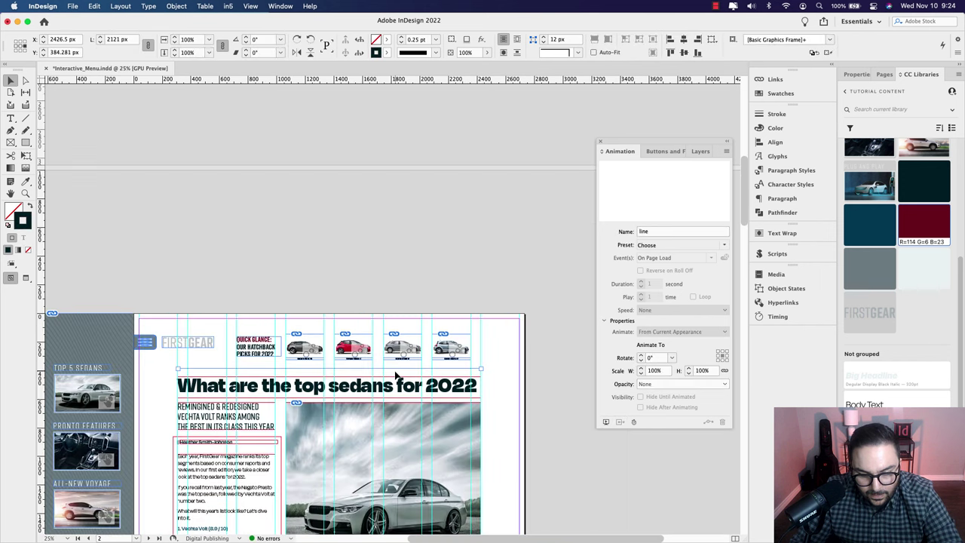
left_click(263, 370)
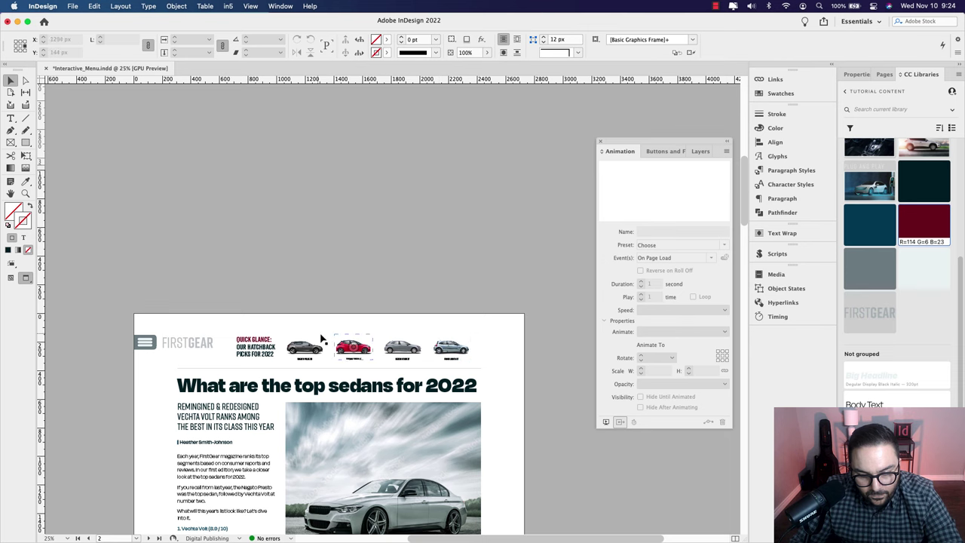
scroll(416, 362, "up", 2)
scroll(384, 375, "up", 1)
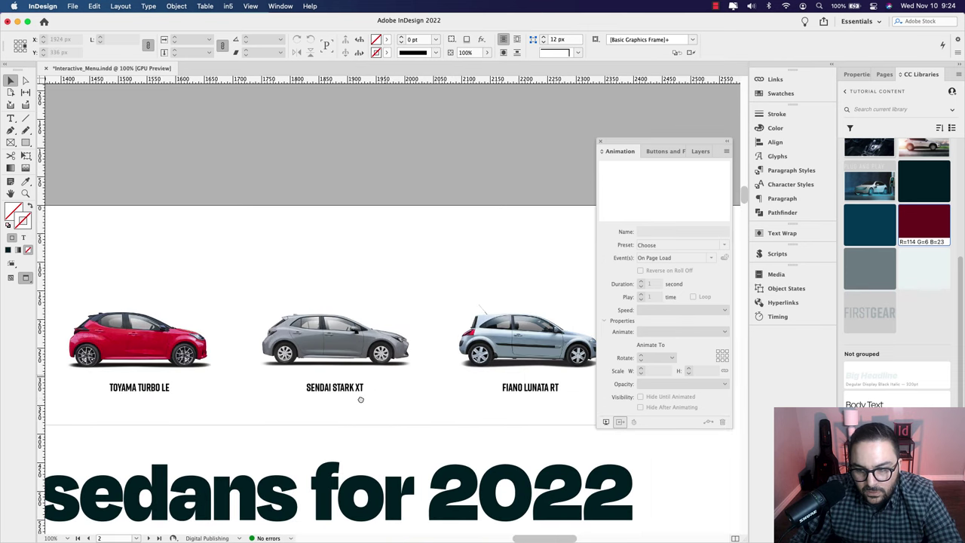
scroll(265, 304, "down", 1)
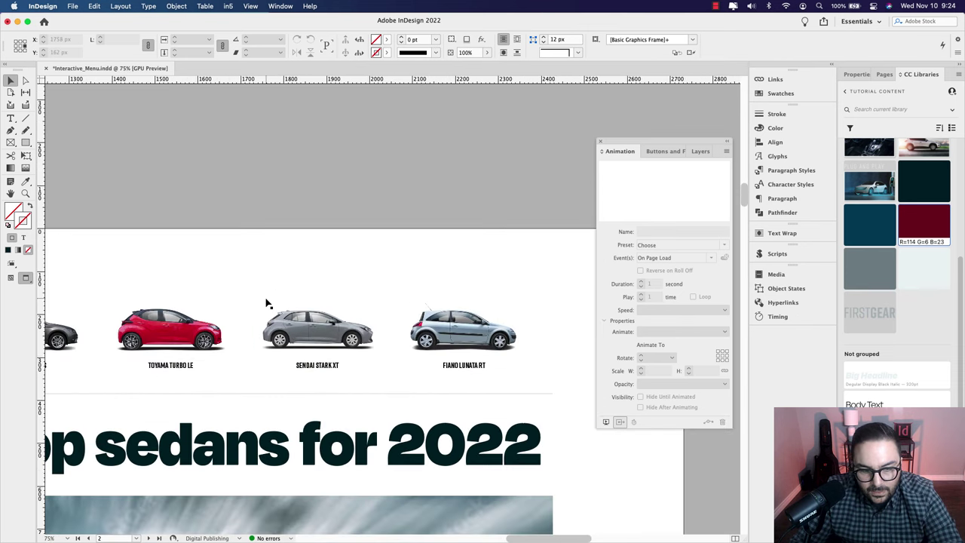
left_click(67, 332)
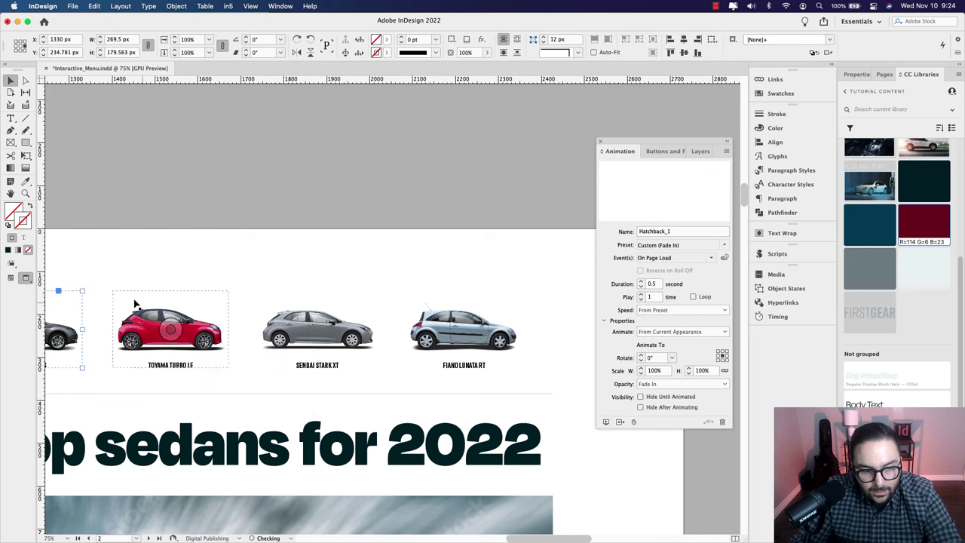
left_click_drag(80, 276, 150, 319)
key("super+a")
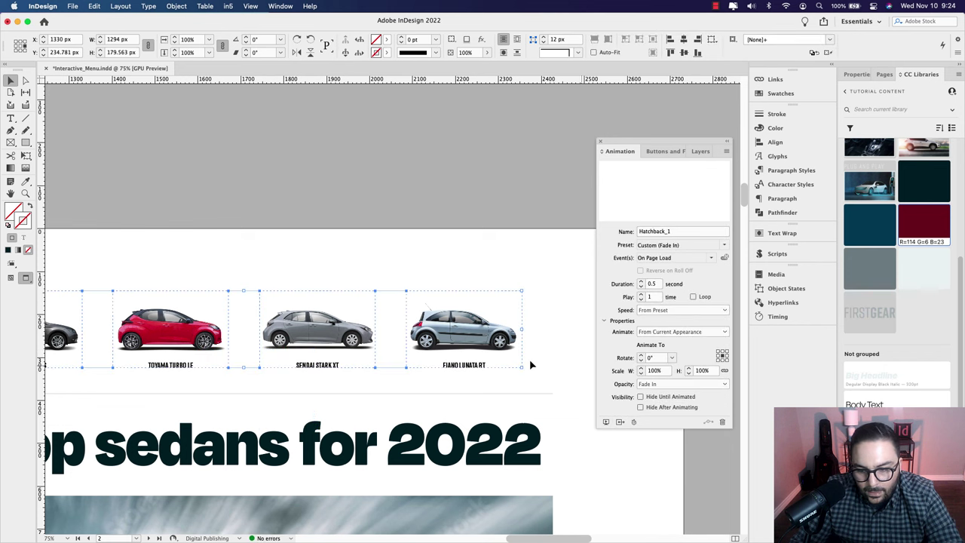
Step: Set Hatchback_4's start delay to 0.5 seconds in Timing and preview the animations
left_click(772, 317)
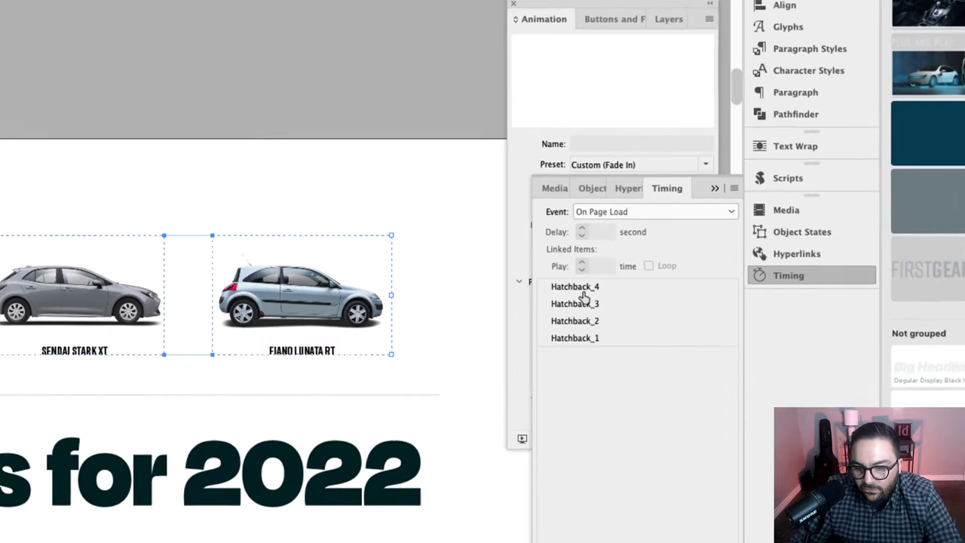
left_click(643, 325)
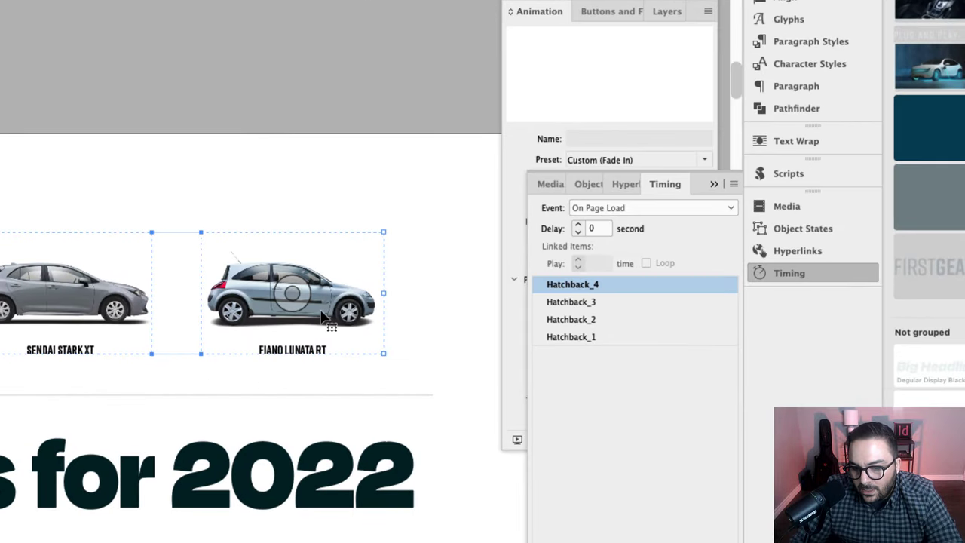
left_click(595, 229)
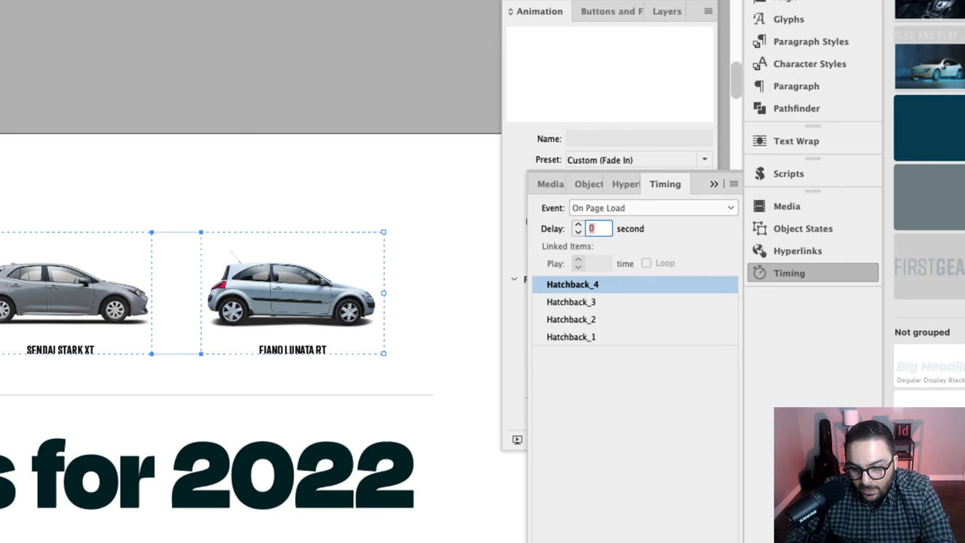
type("0.5")
key("Return")
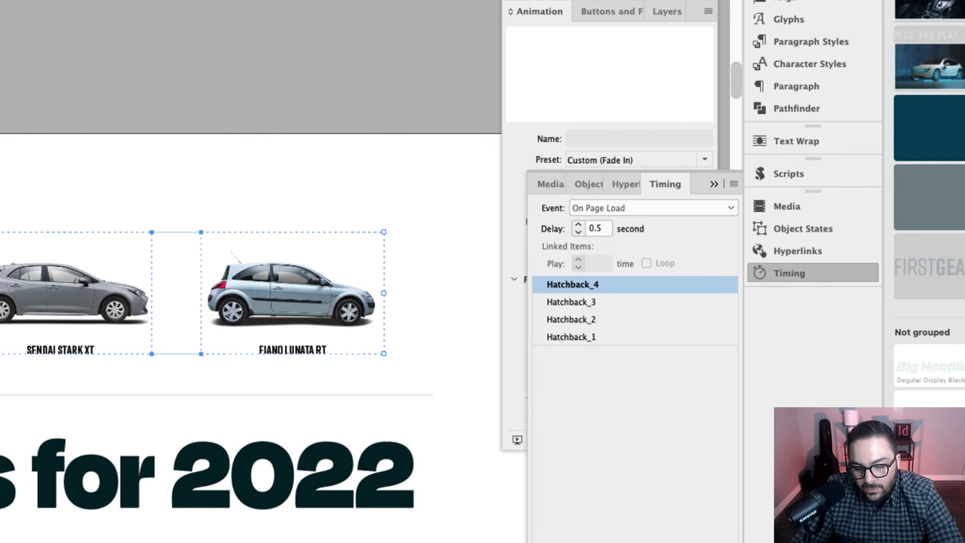
key("super+shift+Return")
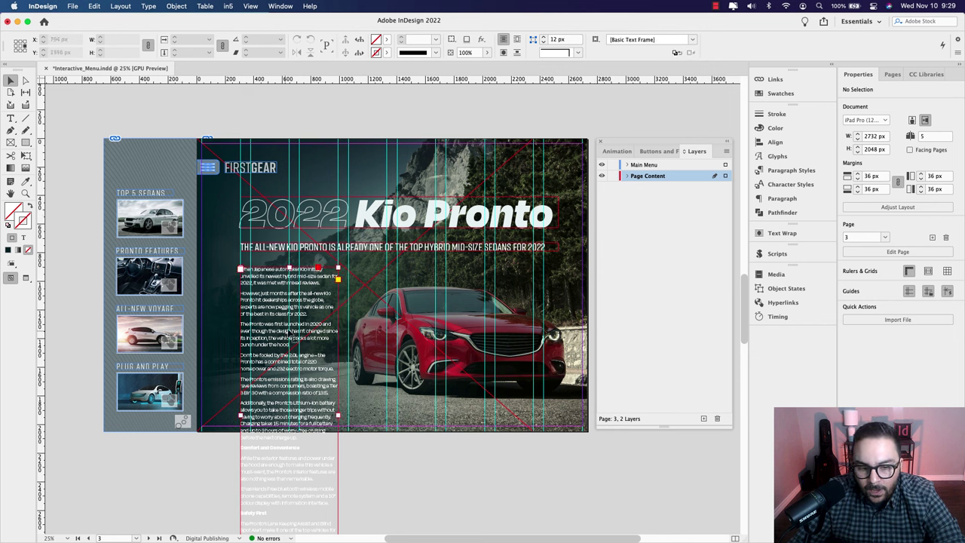
Step: Draw a rectangle frame over the Kio Pronto upper body text and fine-tune its height
left_click(288, 339)
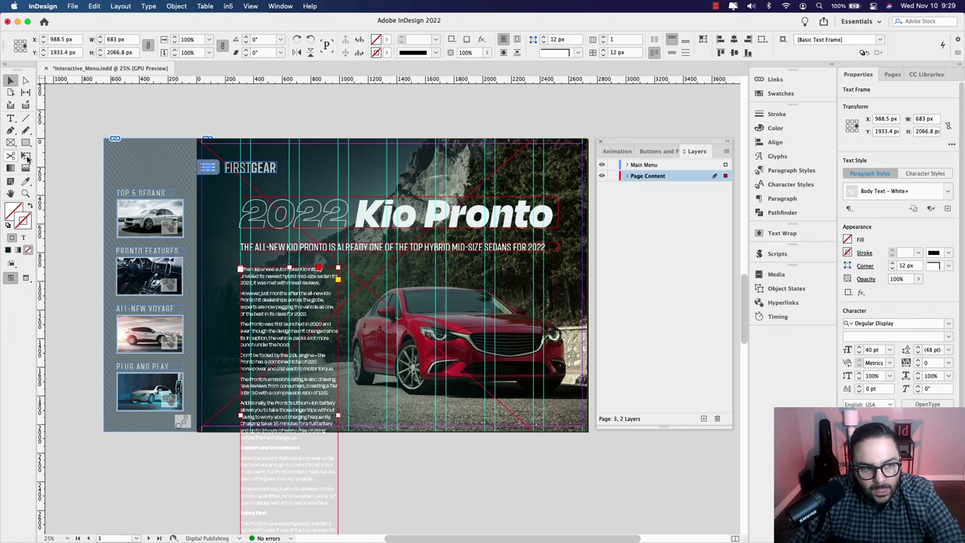
left_click(10, 144)
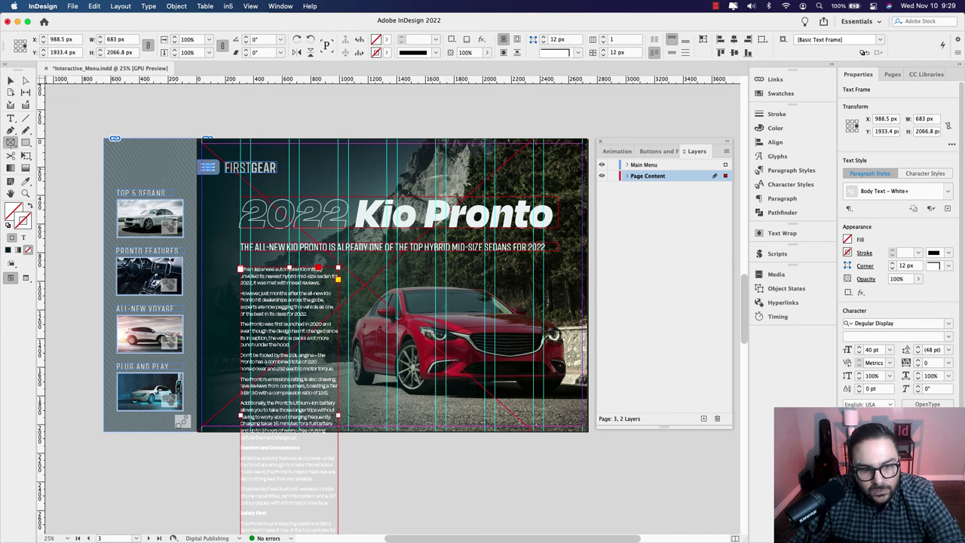
left_click_drag(233, 261, 347, 417)
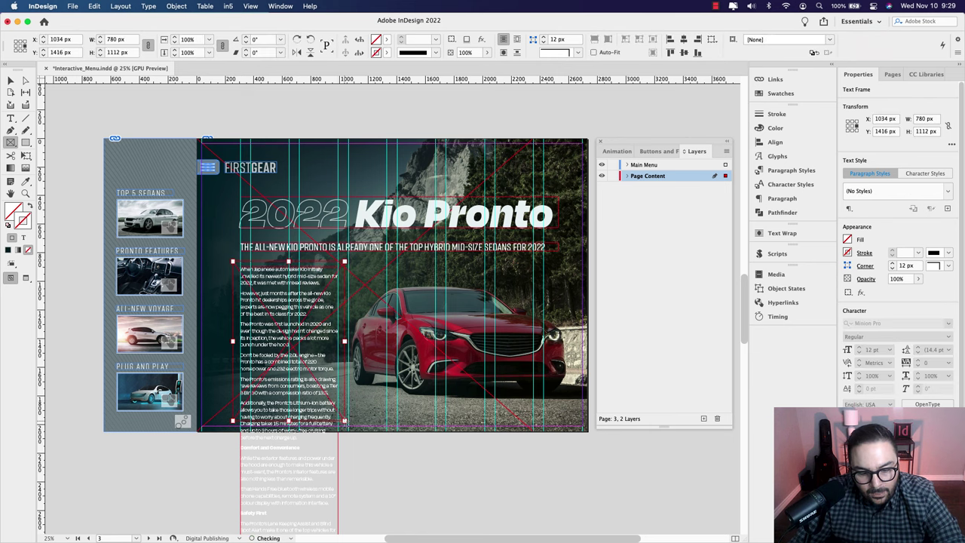
key("super+1")
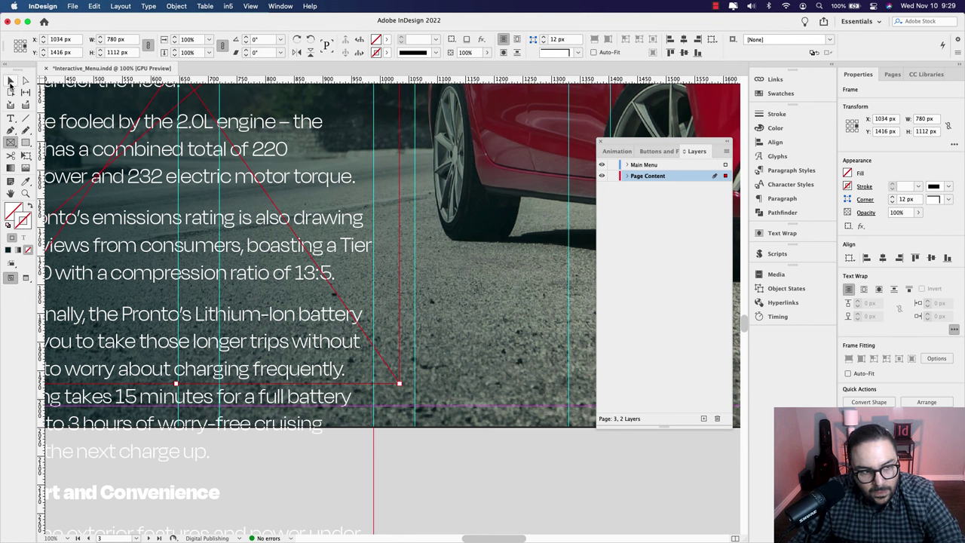
left_click(10, 80)
mouse_move(175, 383)
left_mouse_down()
mouse_move(186, 371)
mouse_move(178, 383)
left_mouse_up()
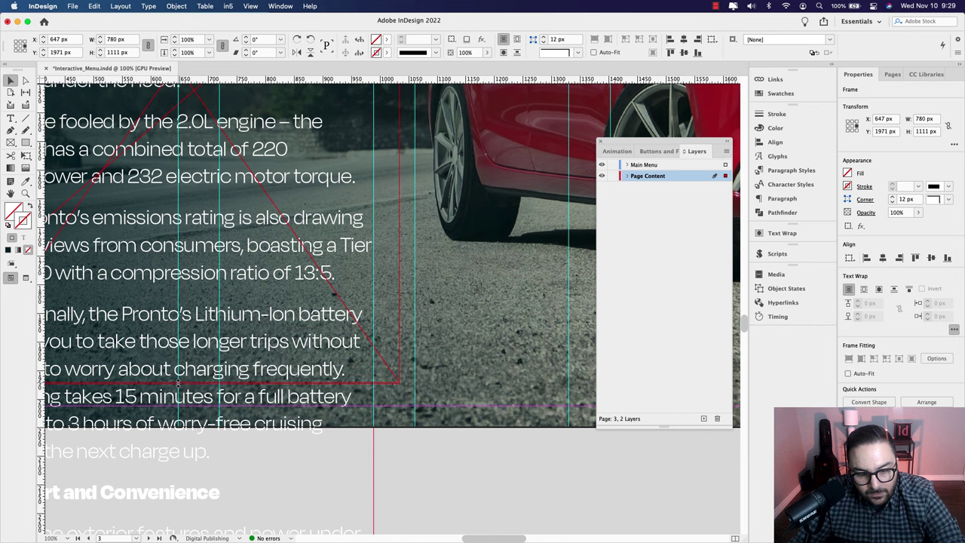
Step: Cut the long Kio Pronto body text frame and select the empty frame
key("super+minus")
scroll(353, 361, "up", 5)
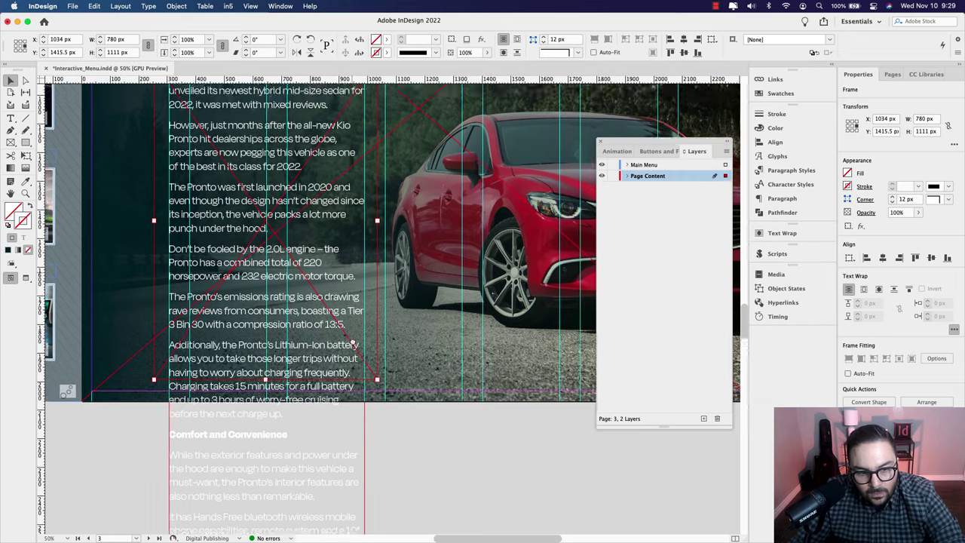
scroll(351, 364, "down", 3)
scroll(285, 362, "down", 3)
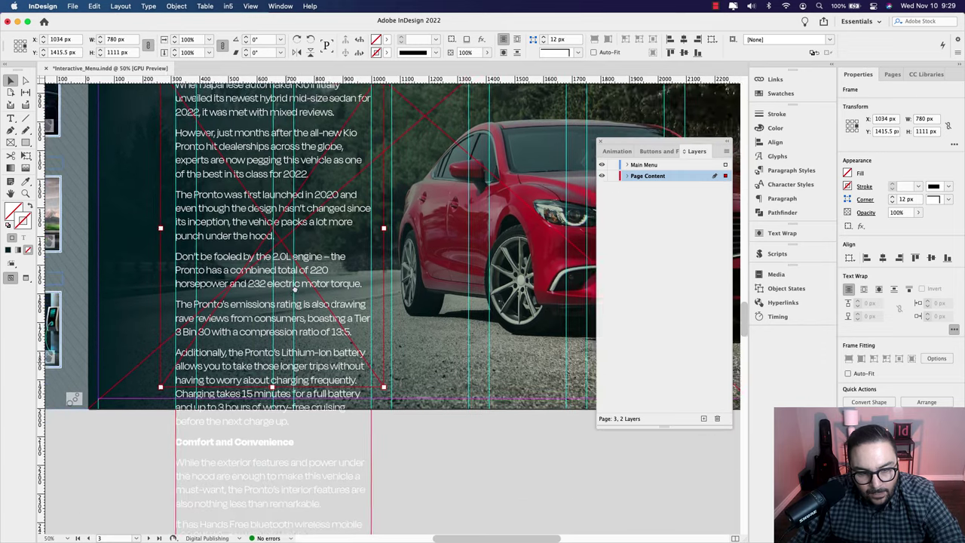
left_click(280, 423)
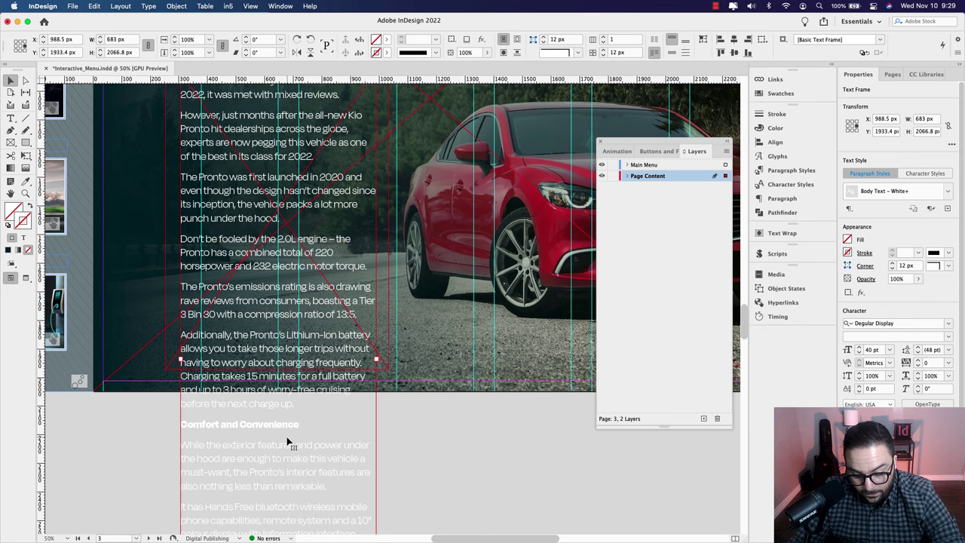
key("Delete")
scroll(327, 264, "up", 3)
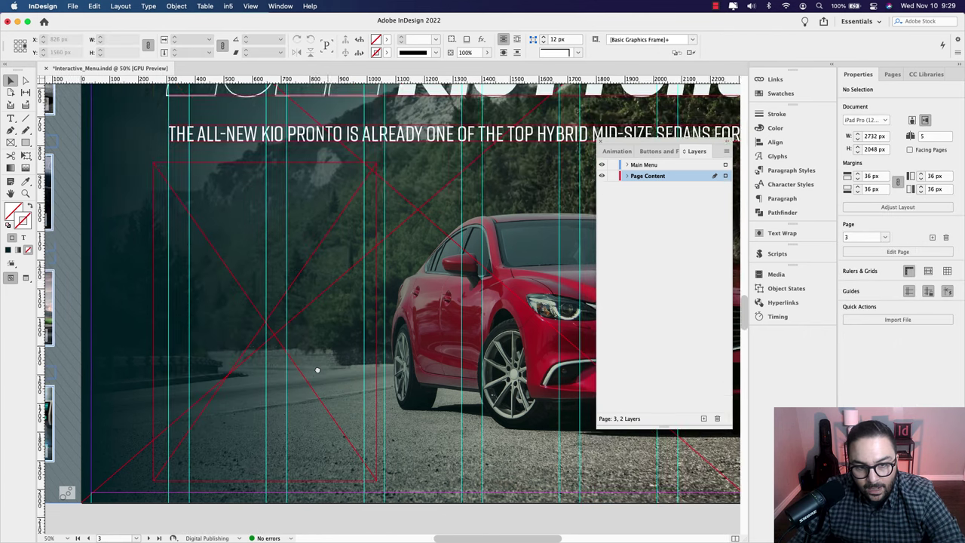
left_click(312, 207)
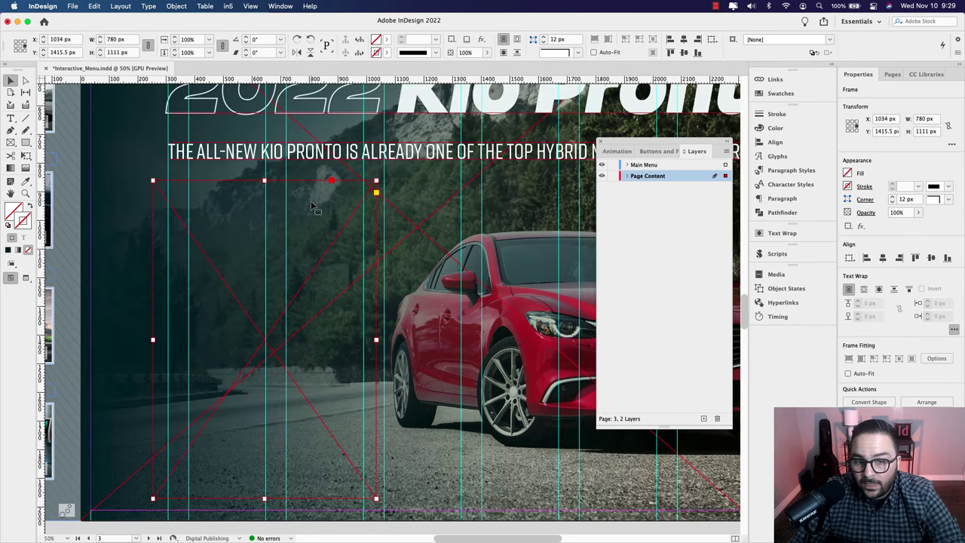
Step: Paste the Kio Pronto text into the frame and resize it to 770 px wide
right_click(313, 206)
left_click(341, 235)
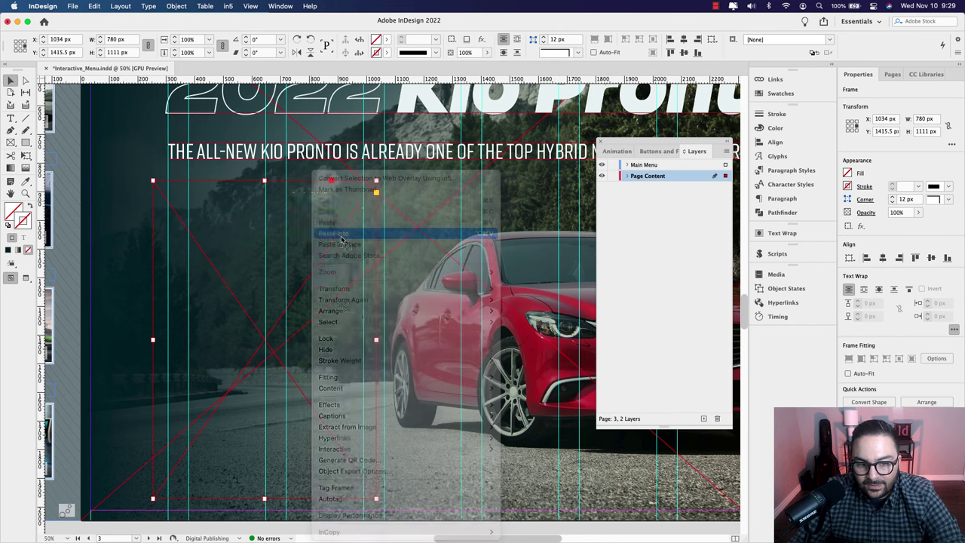
scroll(343, 245, "left", 2)
scroll(343, 245, "down", 1)
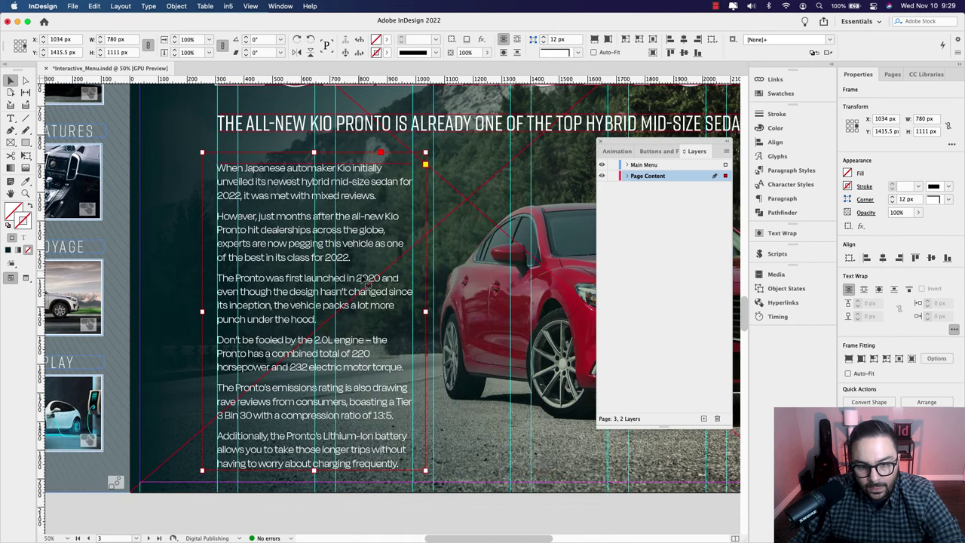
left_click_drag(202, 312, 208, 313)
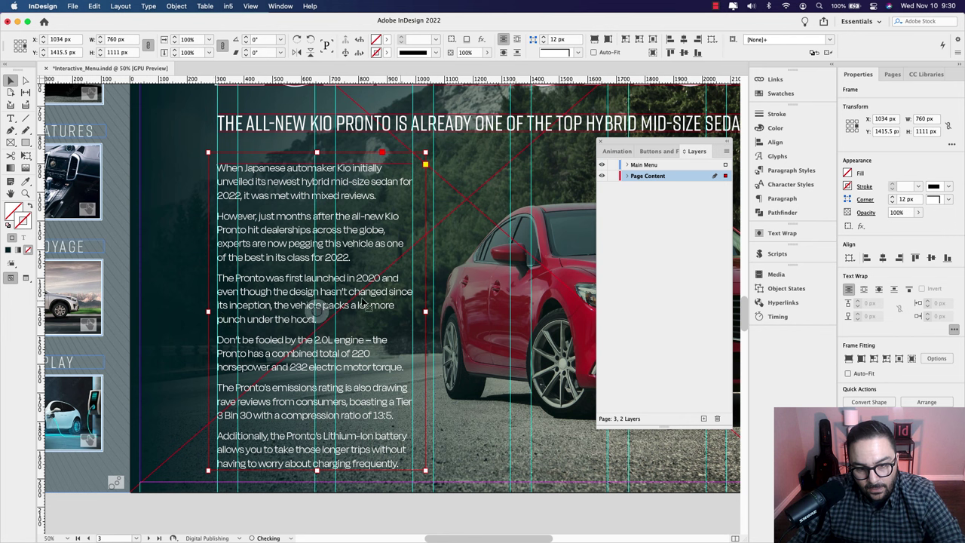
left_click_drag(425, 311, 428, 312)
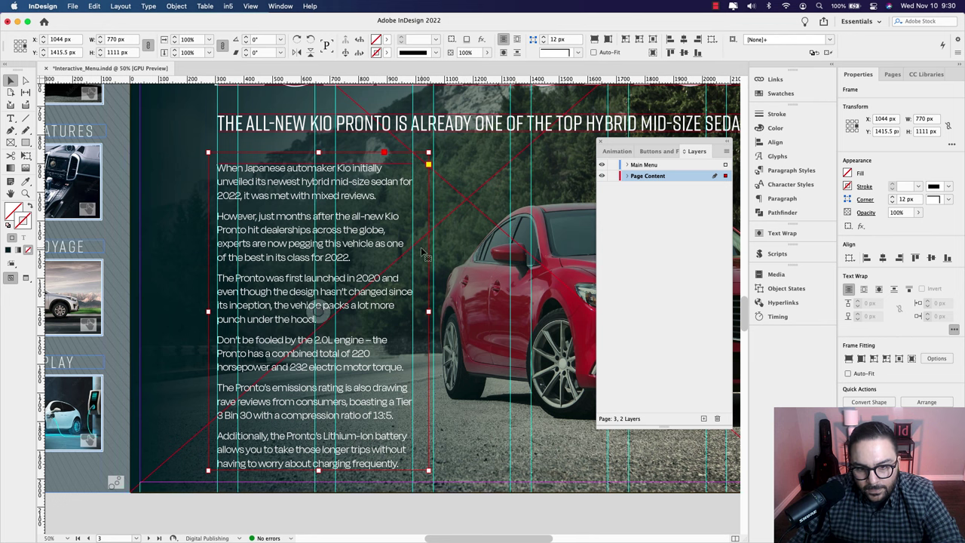
Step: Set the frame's Universal Scrolling Frames direction to Vertical, keeping scroll indicators visible
left_click(280, 6)
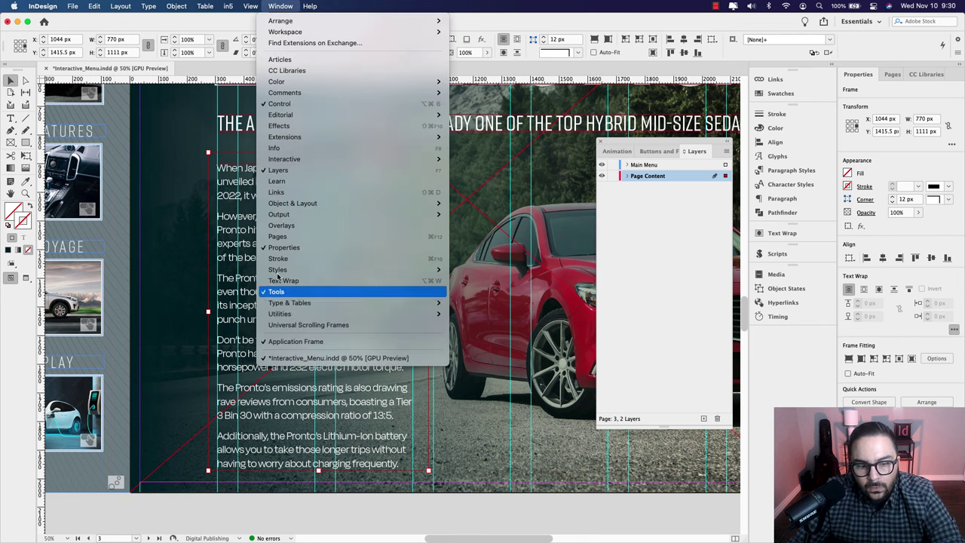
left_click(359, 325)
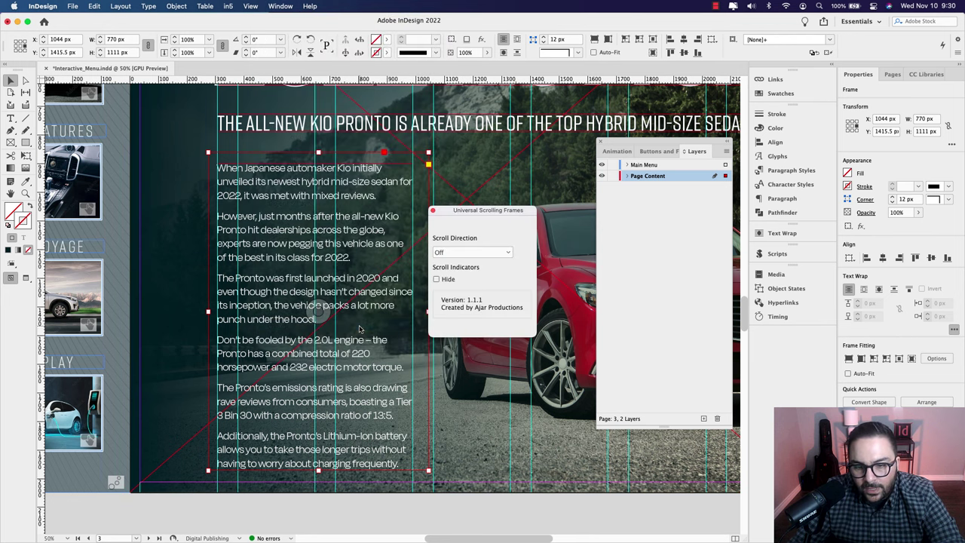
left_click(481, 253)
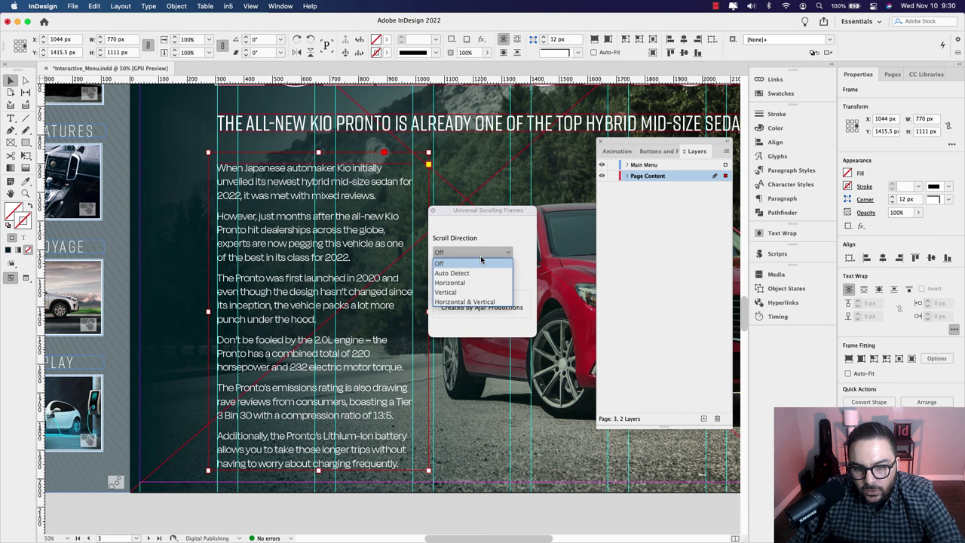
left_click(475, 292)
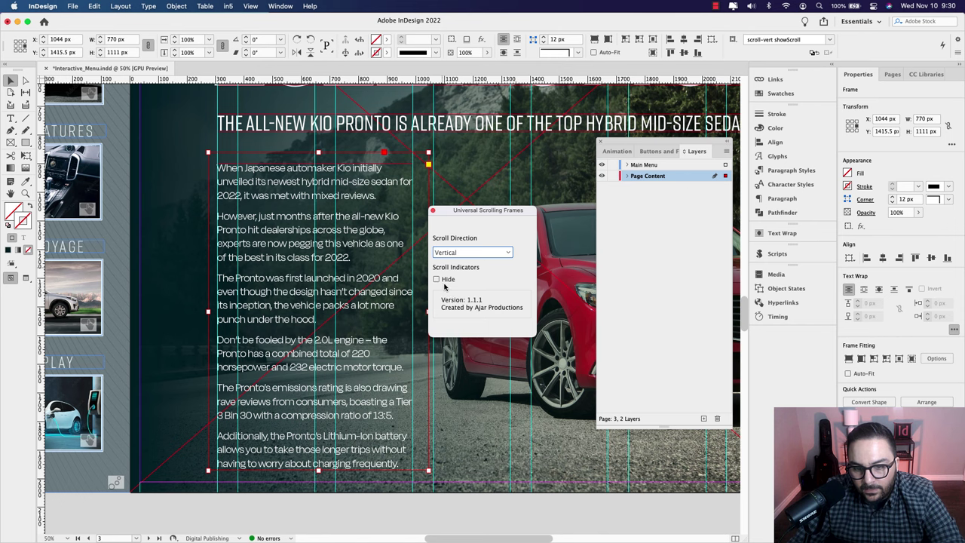
left_click(433, 211)
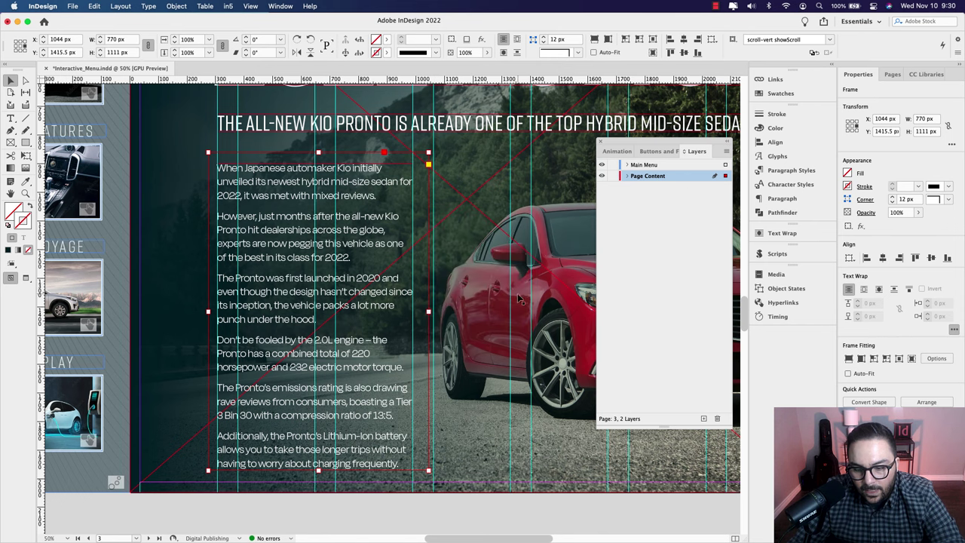
left_click(643, 151)
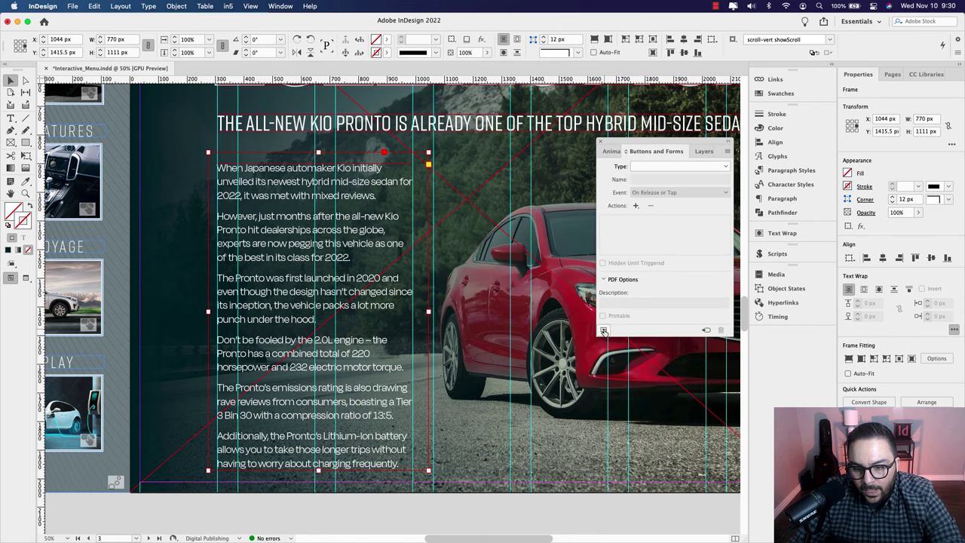
Step: Preview page 3, scroll the Kio Pronto text down and back up, then close the preview
left_click(605, 329)
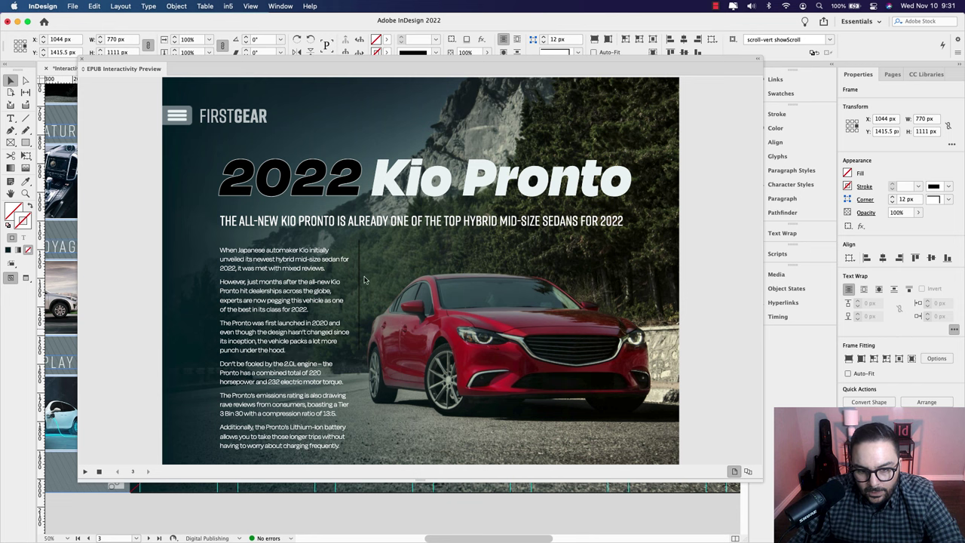
scroll(336, 260, "down", 10)
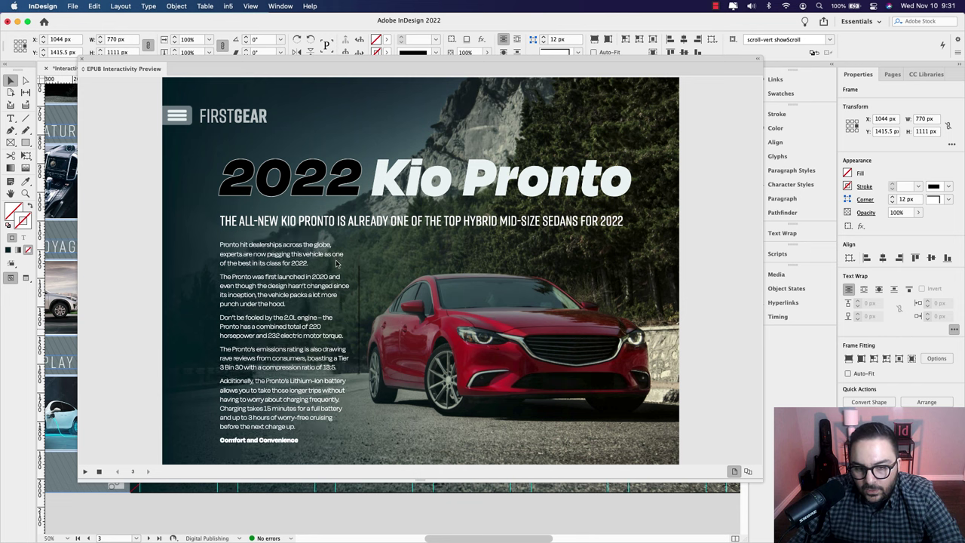
scroll(336, 263, "down", 4)
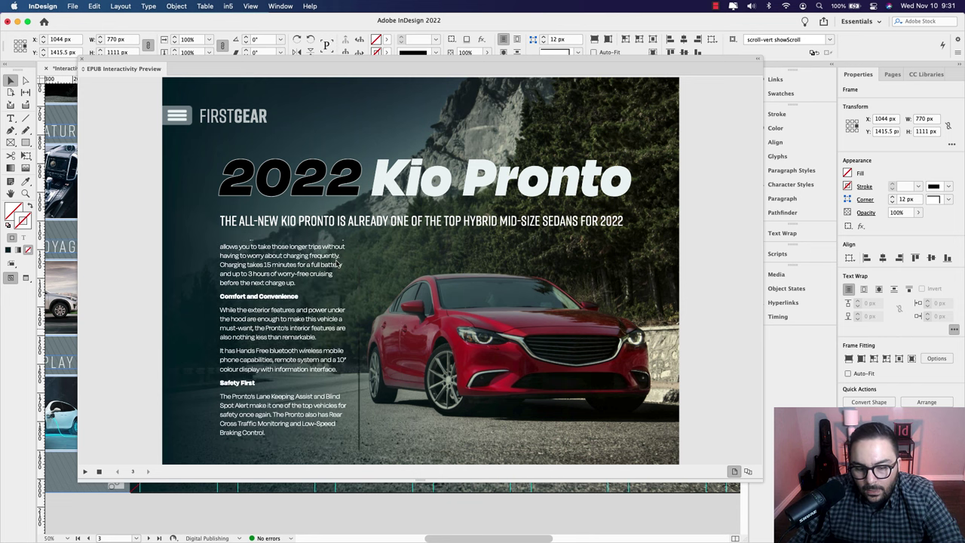
scroll(338, 263, "up", 10)
scroll(337, 263, "up", 3)
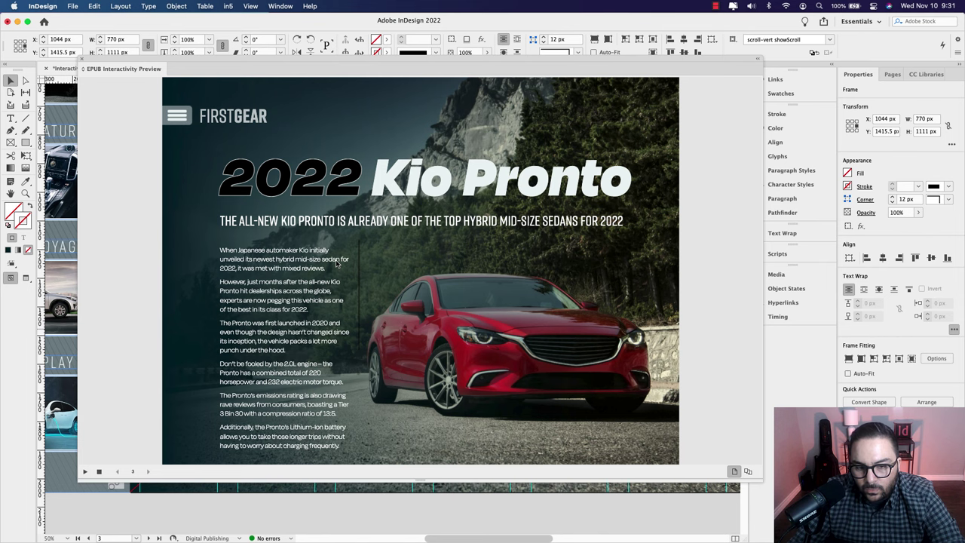
left_click(81, 60)
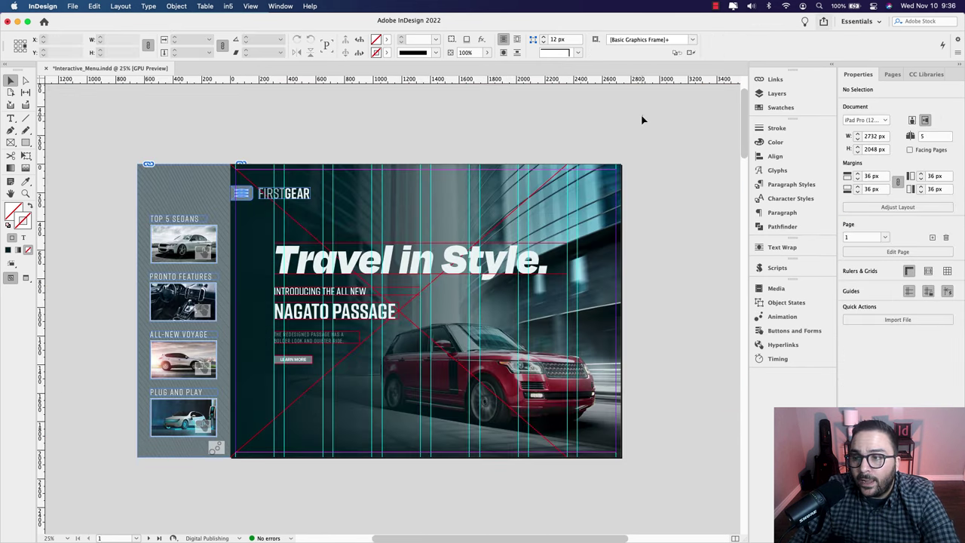
Step: Publish the magazine online with Share > Publish Online under the title Interactive_Menu
left_click(823, 22)
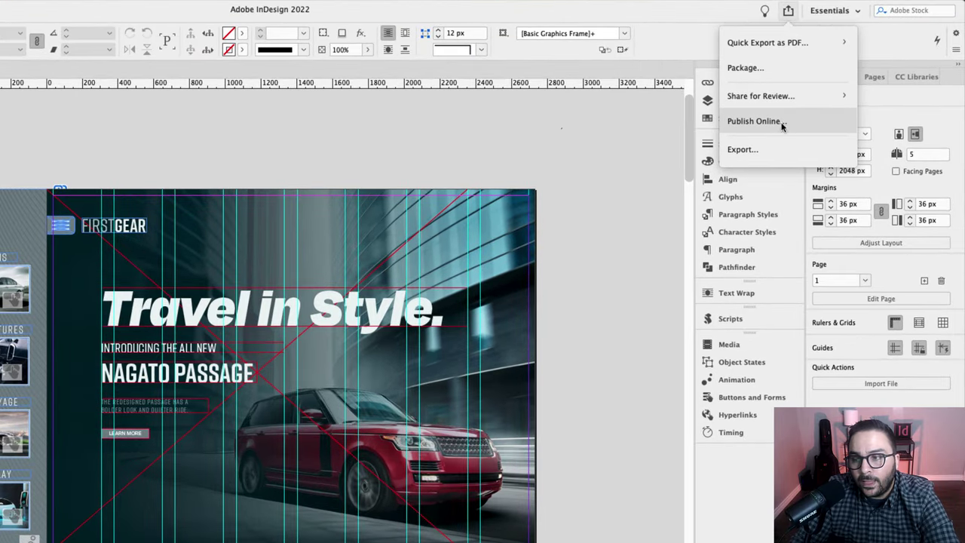
left_click(802, 123)
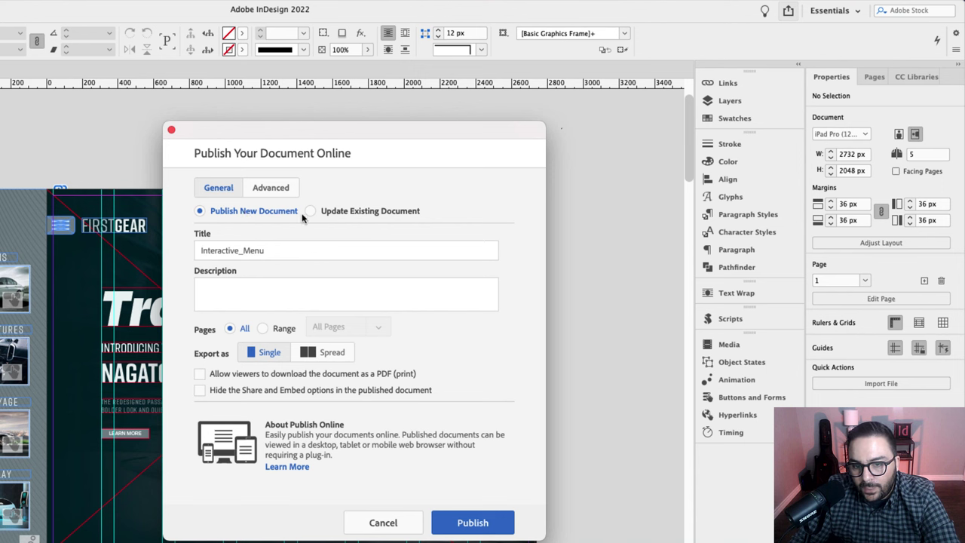
left_click(257, 254)
left_click_drag(274, 250, 186, 257)
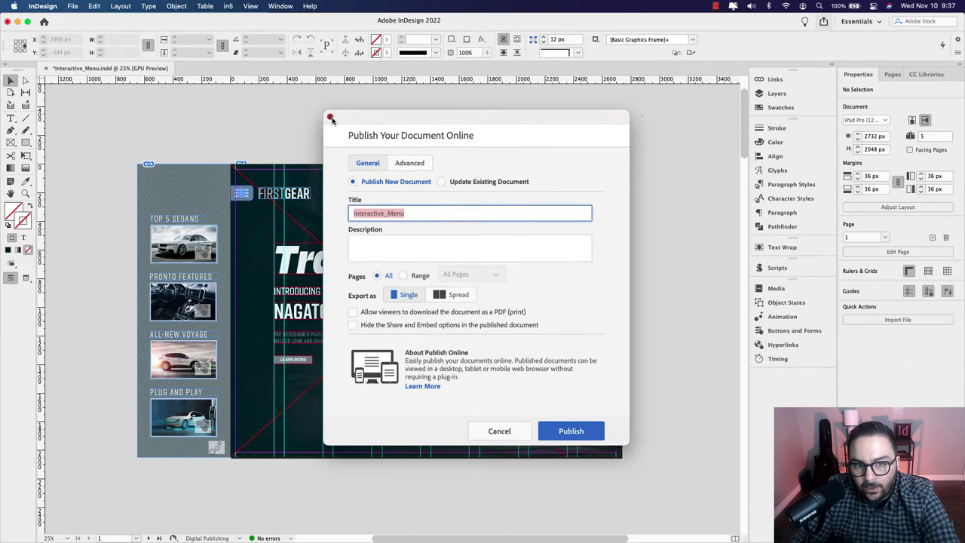
left_click(330, 119)
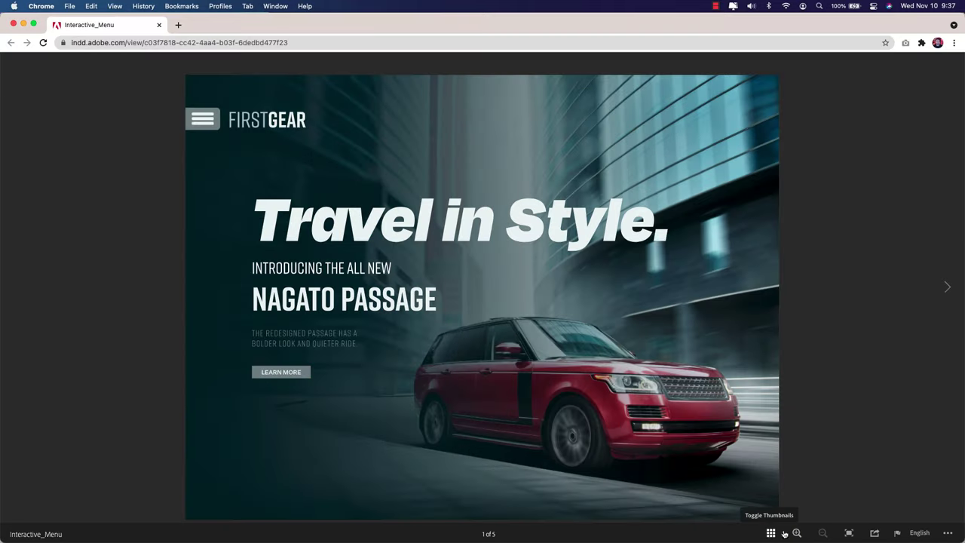
Step: In full screen, use the slide-out menu to visit Top 5 Sedans, then return to the cover
left_click(849, 533)
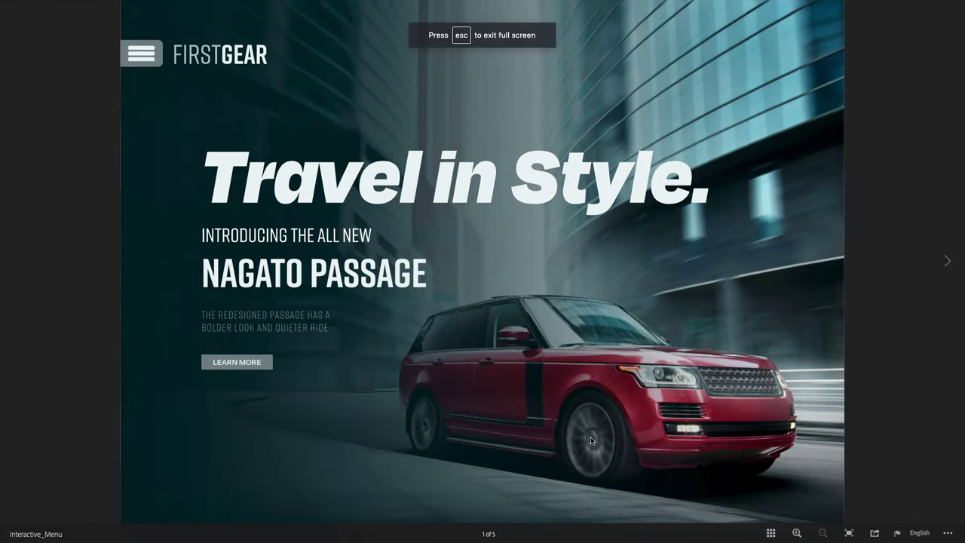
left_click(146, 62)
left_click(145, 63)
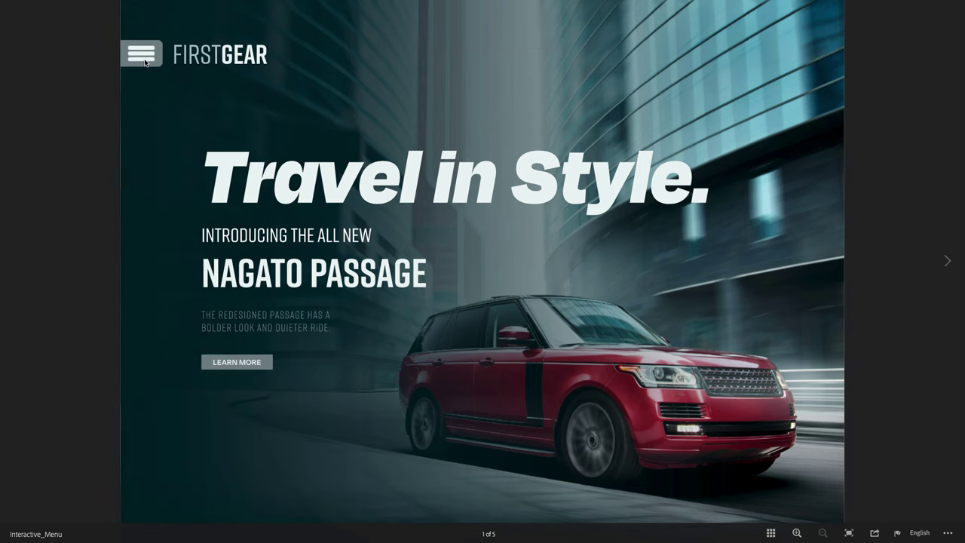
left_click(145, 63)
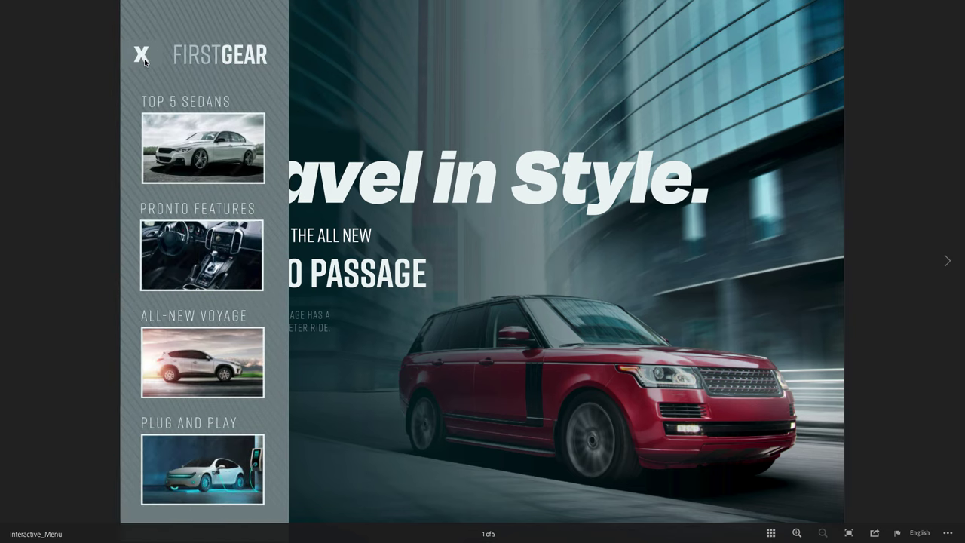
left_click(221, 148)
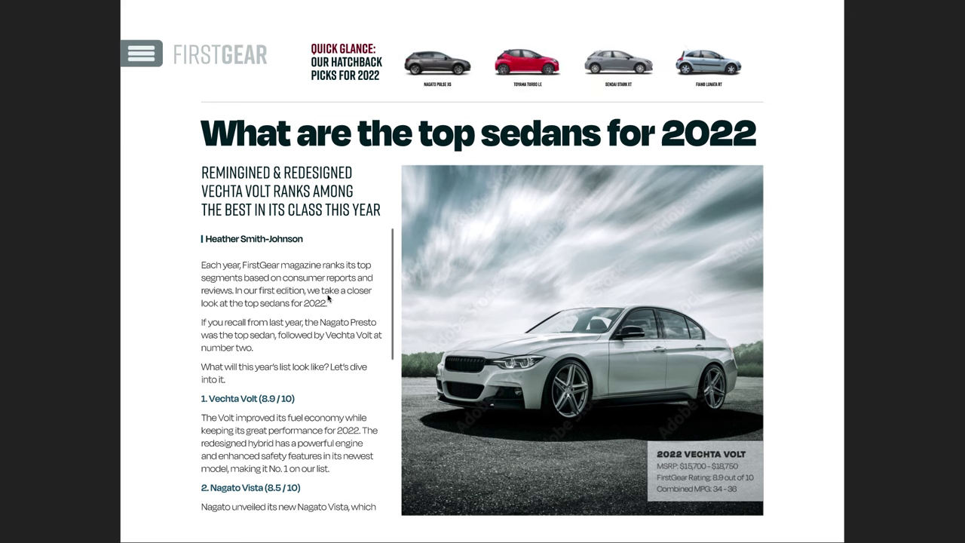
scroll(316, 290, "down", 5)
scroll(314, 321, "up", 5)
scroll(315, 320, "down", 5)
scroll(314, 321, "up", 5)
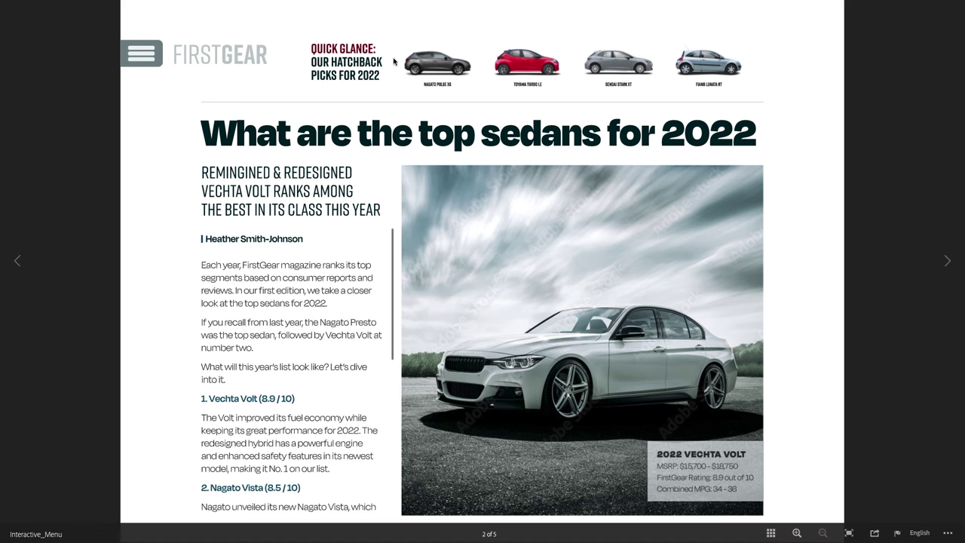
left_click(205, 59)
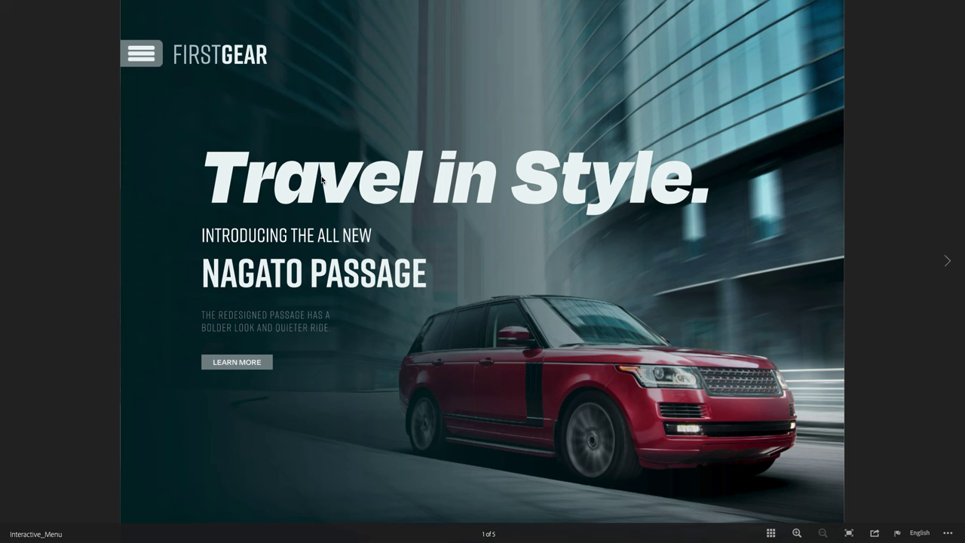
Step: Jump to the Pronto Features page from the menu, then return to the Travel in Style cover
left_click(150, 64)
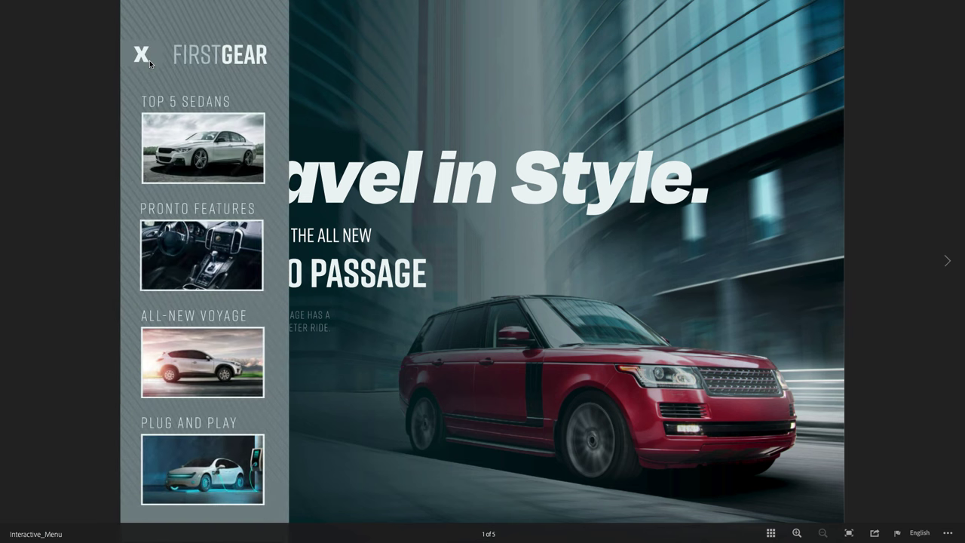
left_click(225, 247)
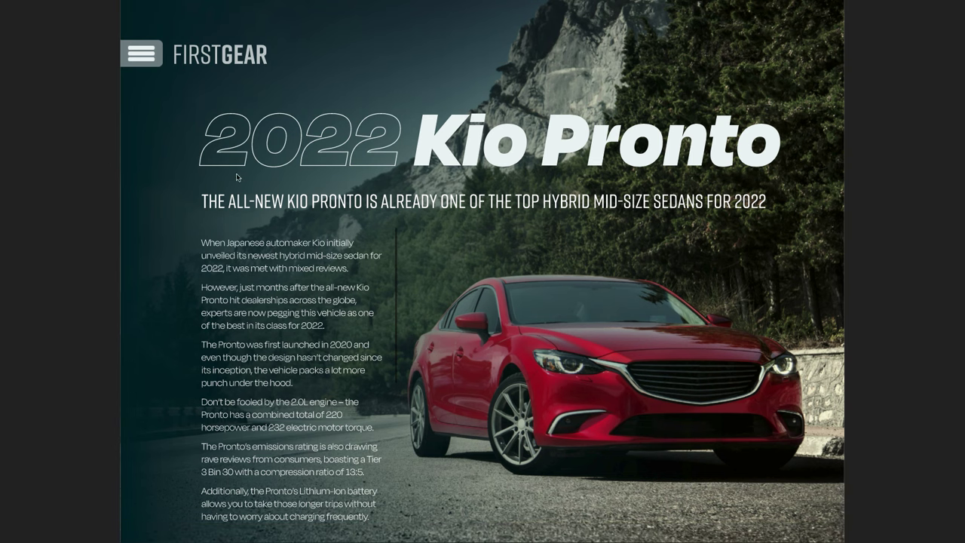
scroll(294, 300, "down", 5)
scroll(295, 301, "up", 5)
left_click(207, 59)
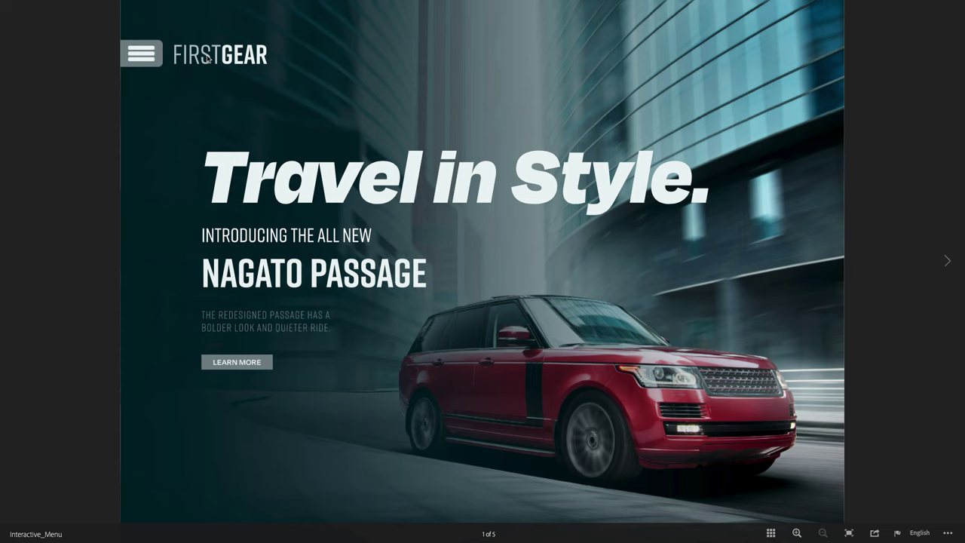